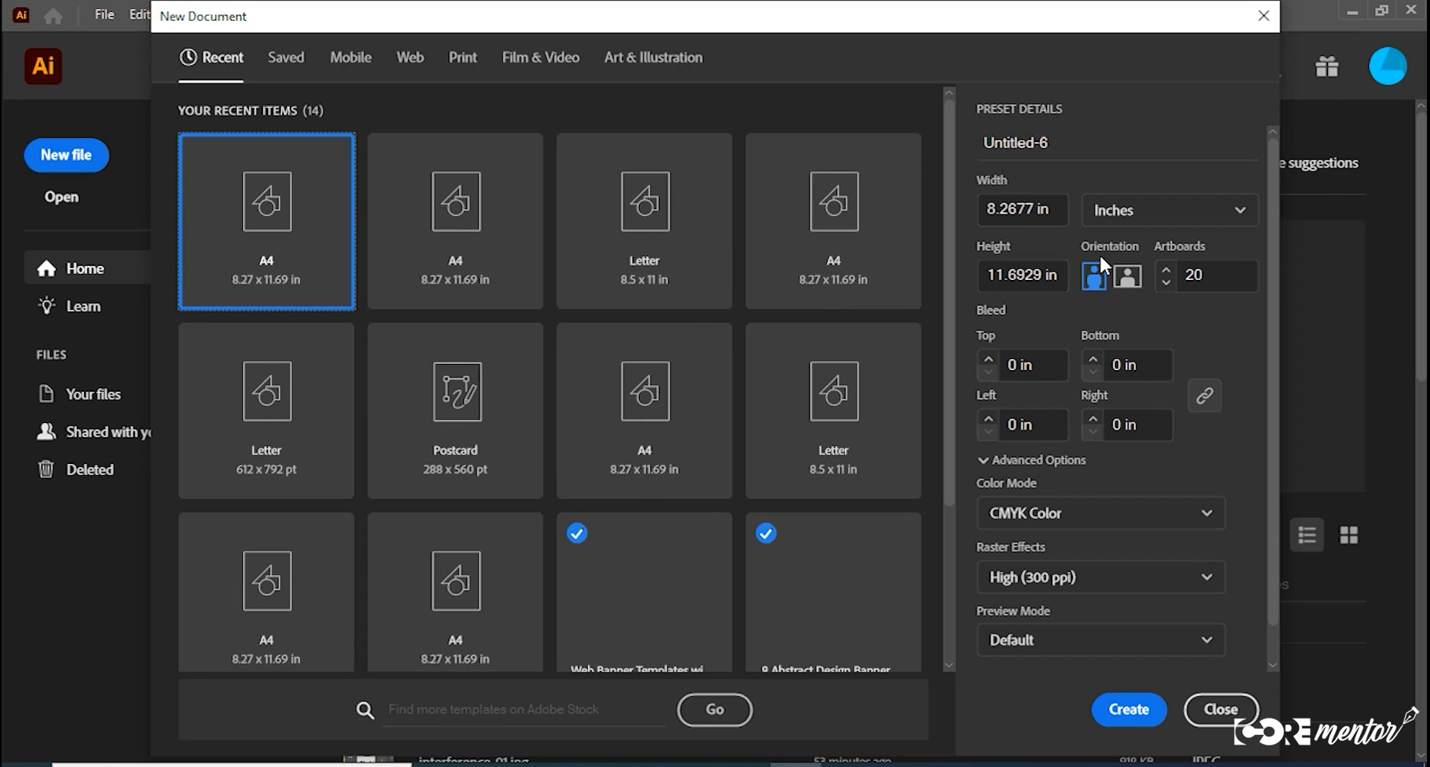
Step: Create a portrait A4 document in inches with CMYK color and 1 artboard
{"action": "left_click", "coordinate": [1211, 276]}
{"action": "type", "text": "1"}
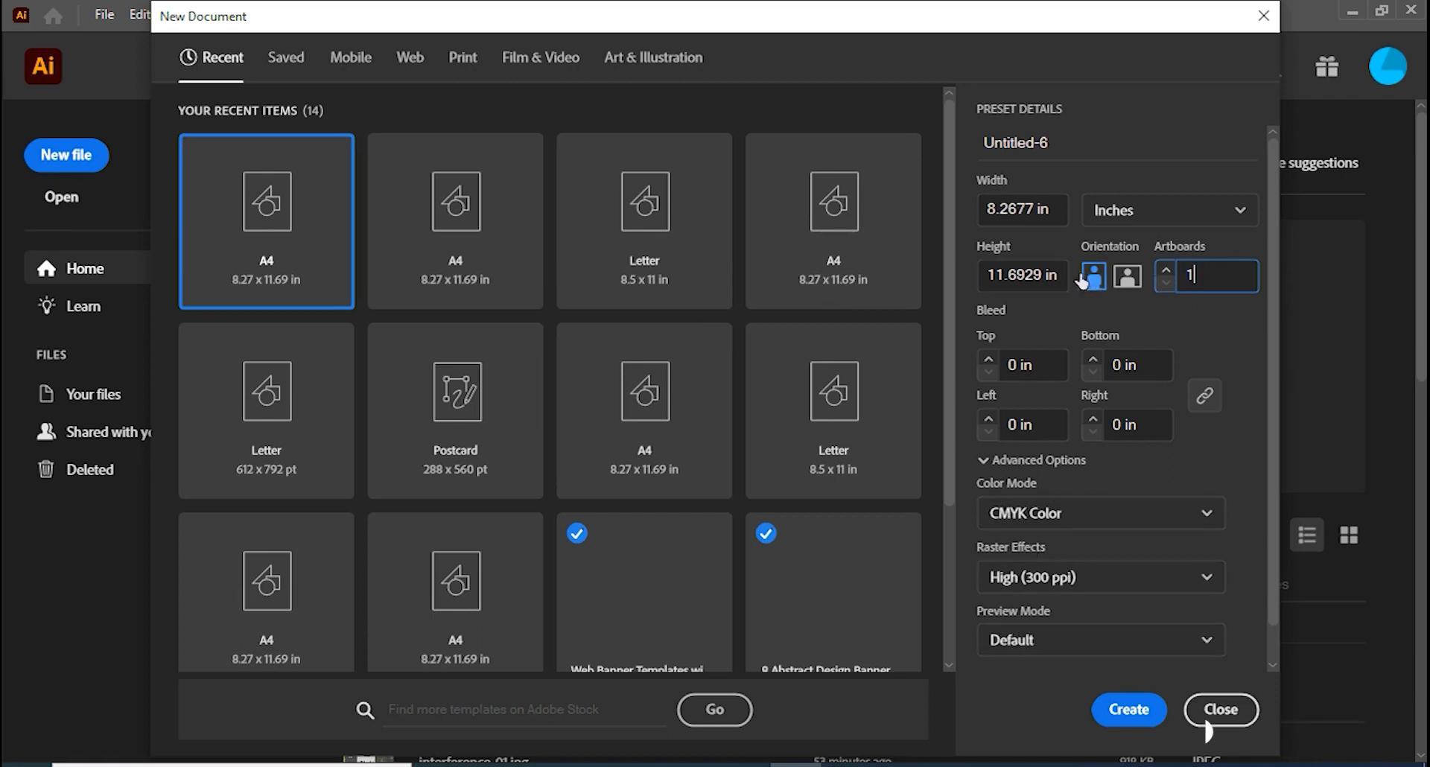
{"action": "left_click", "coordinate": [1130, 710]}
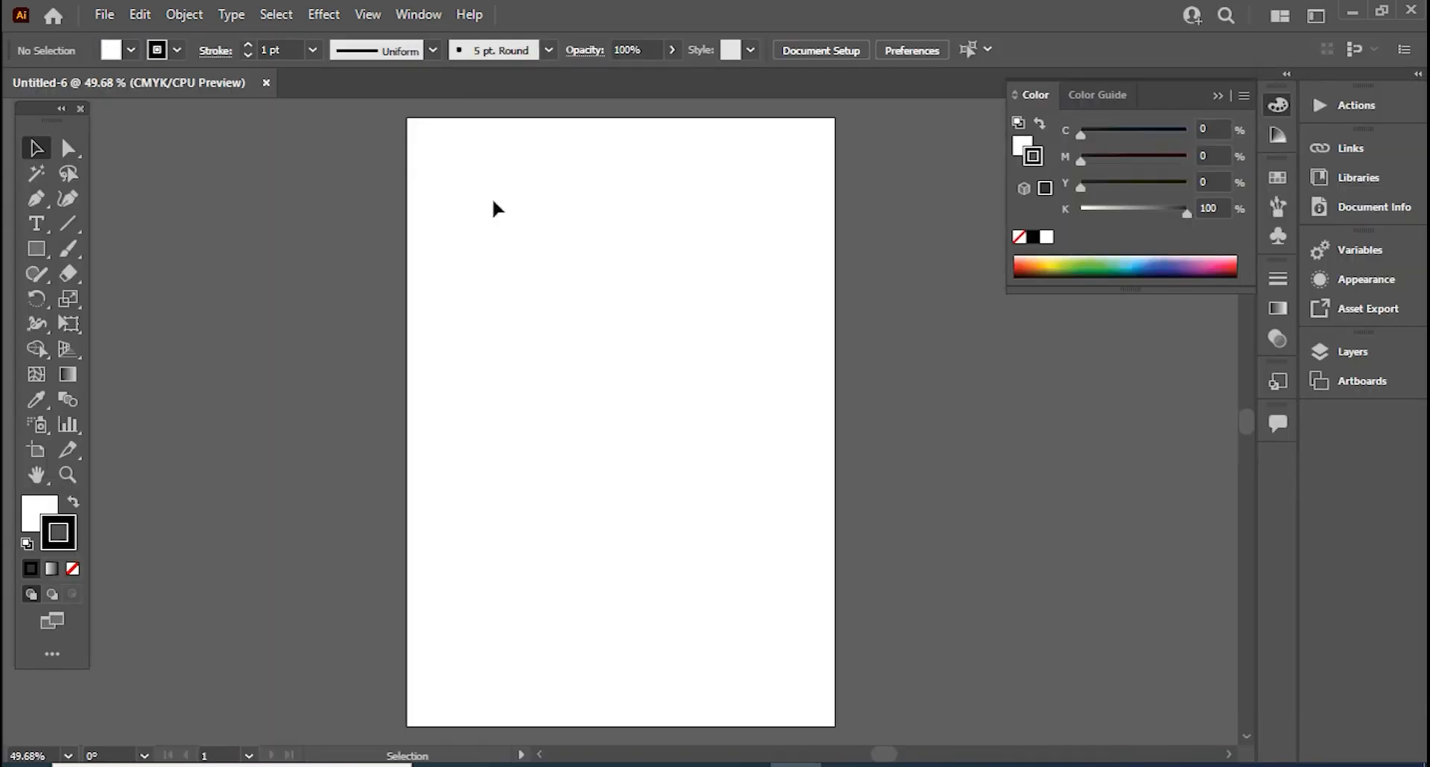
Step: Collapse the Color panel and shift the floating toolbox slightly toward the artboard
{"action": "left_click", "coordinate": [1218, 95]}
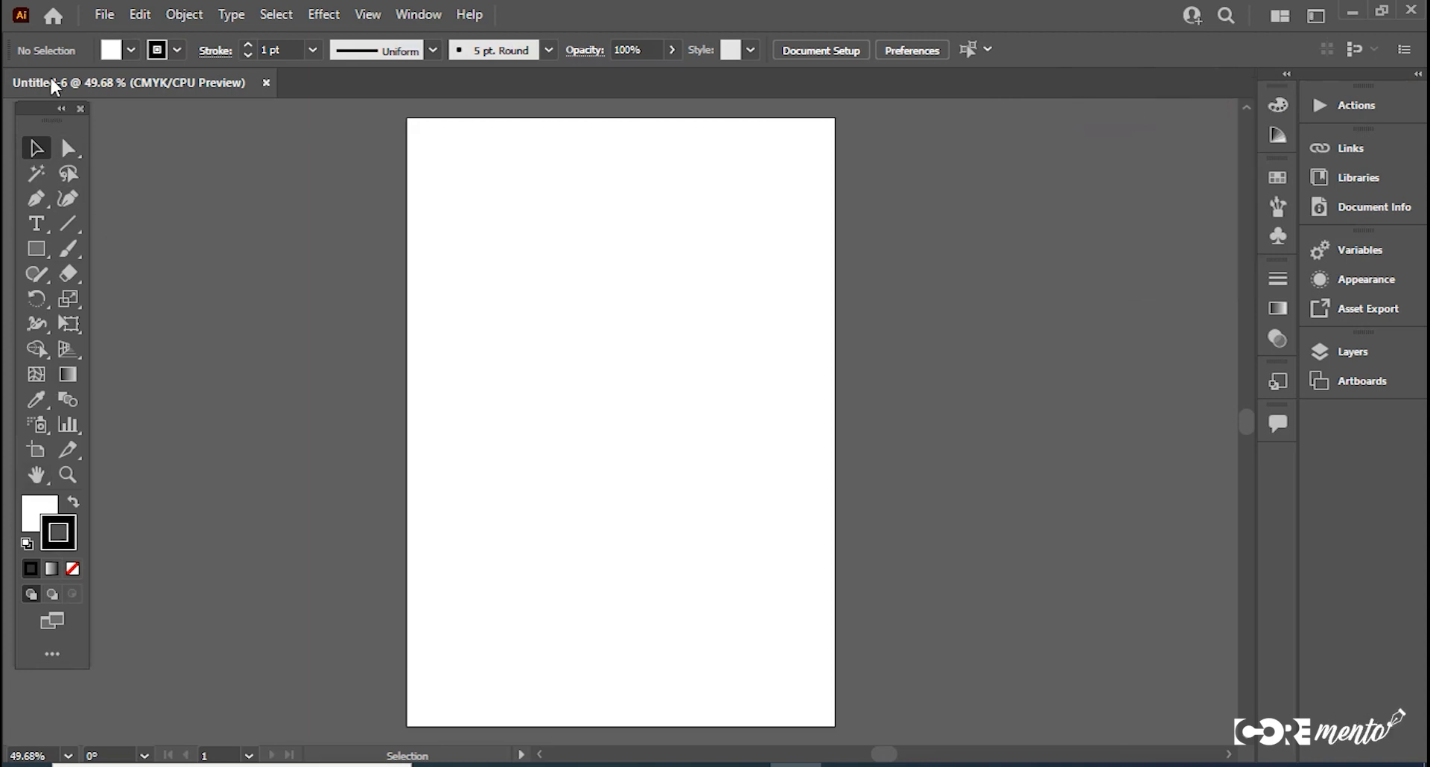
{"action": "mouse_move", "coordinate": [42, 114]}
{"action": "left_mouse_down"}
{"action": "mouse_move", "coordinate": [74, 122]}
{"action": "mouse_move", "coordinate": [46, 128]}
{"action": "left_mouse_up"}
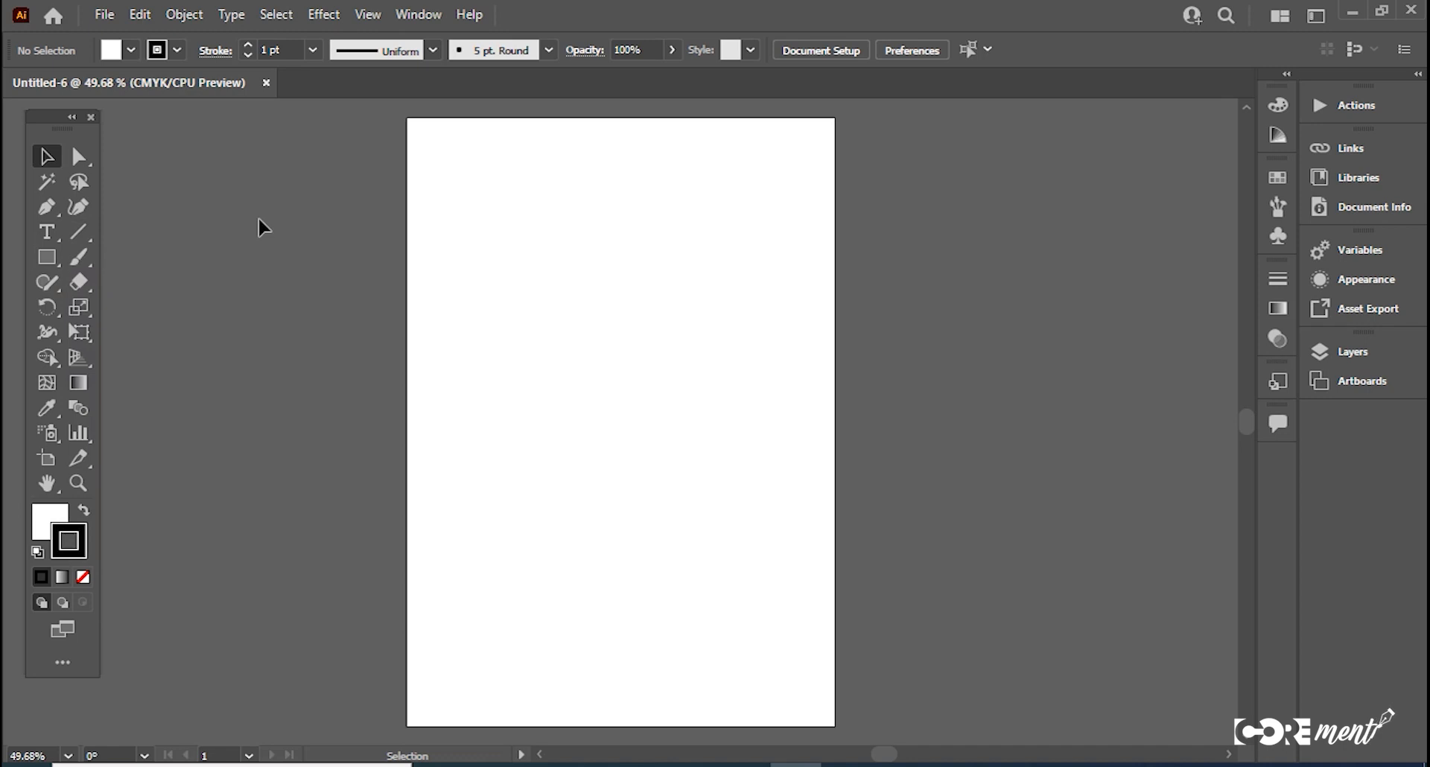
Step: Examine the tools grouped under the Pen, Rectangle, Rotate and Eraser tools
{"action": "left_click", "coordinate": [46, 208]}
{"action": "left_click", "coordinate": [46, 209]}
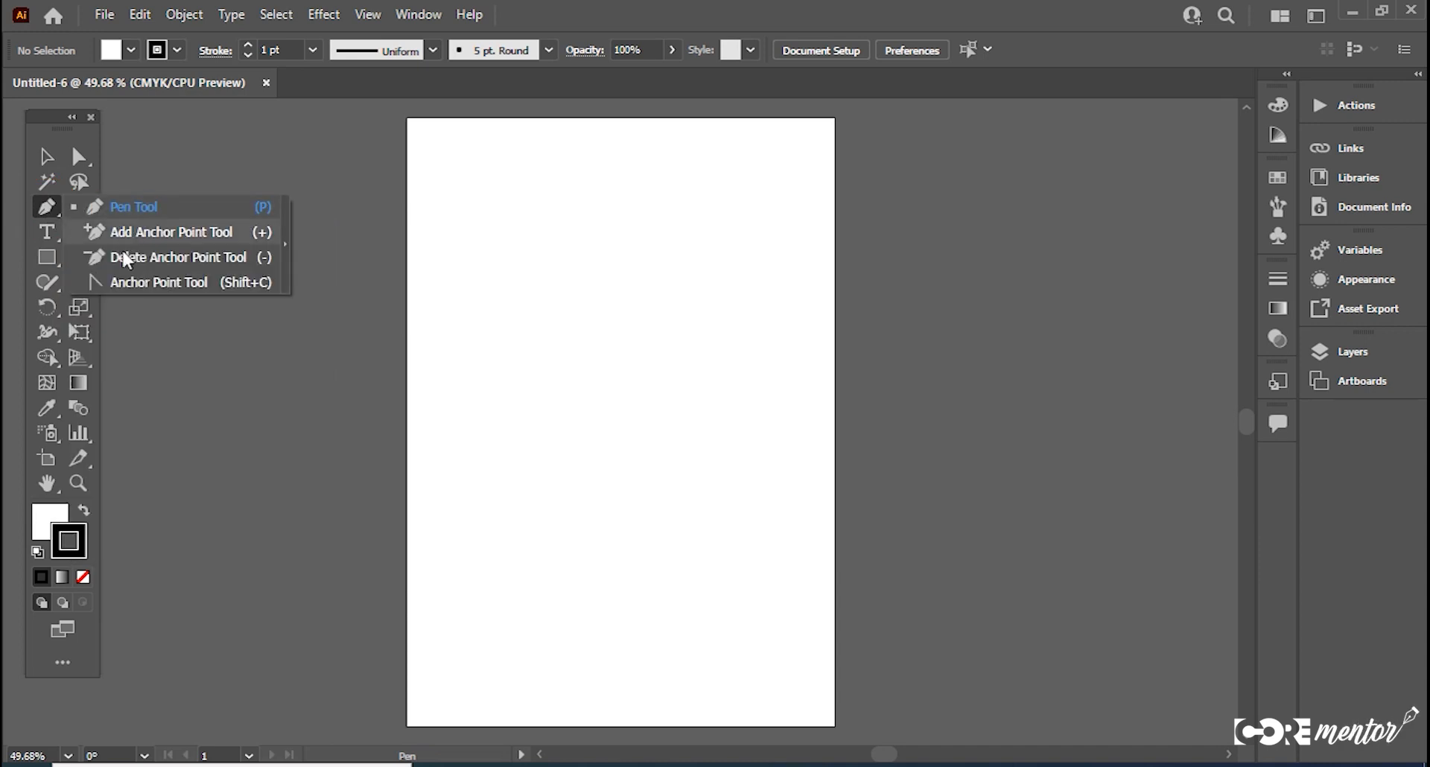
{"action": "left_click", "coordinate": [123, 206]}
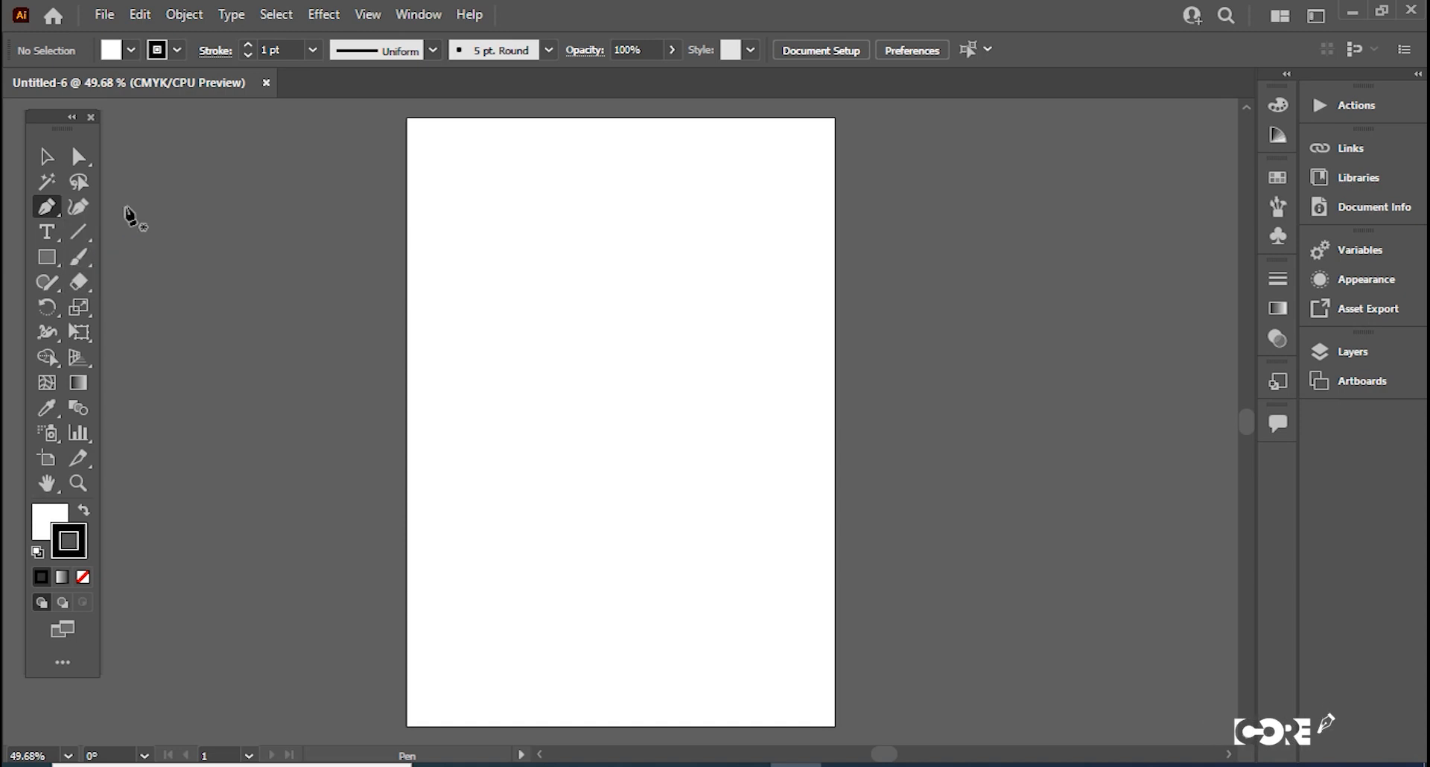
{"action": "left_click", "coordinate": [46, 257]}
{"action": "left_click", "coordinate": [46, 257]}
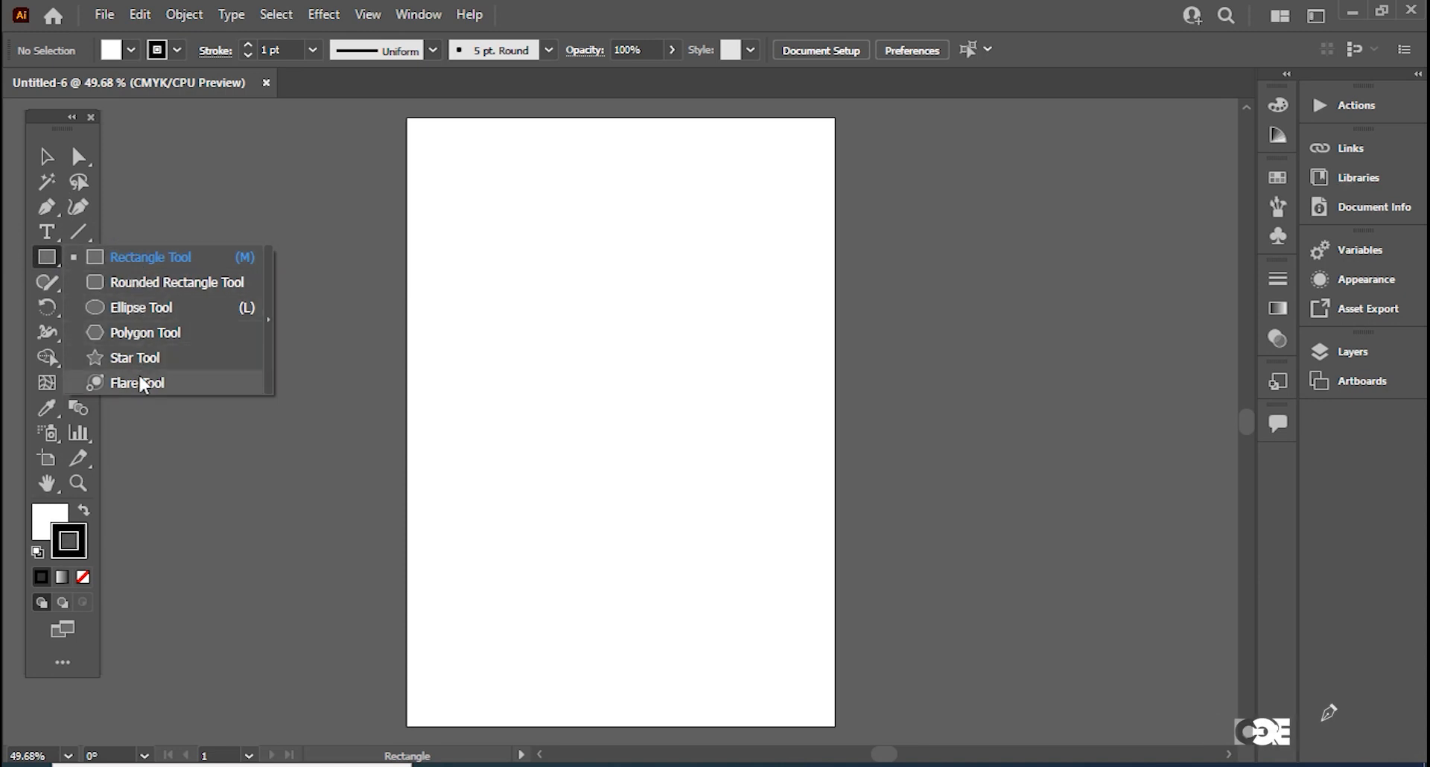
{"action": "left_click", "coordinate": [143, 255]}
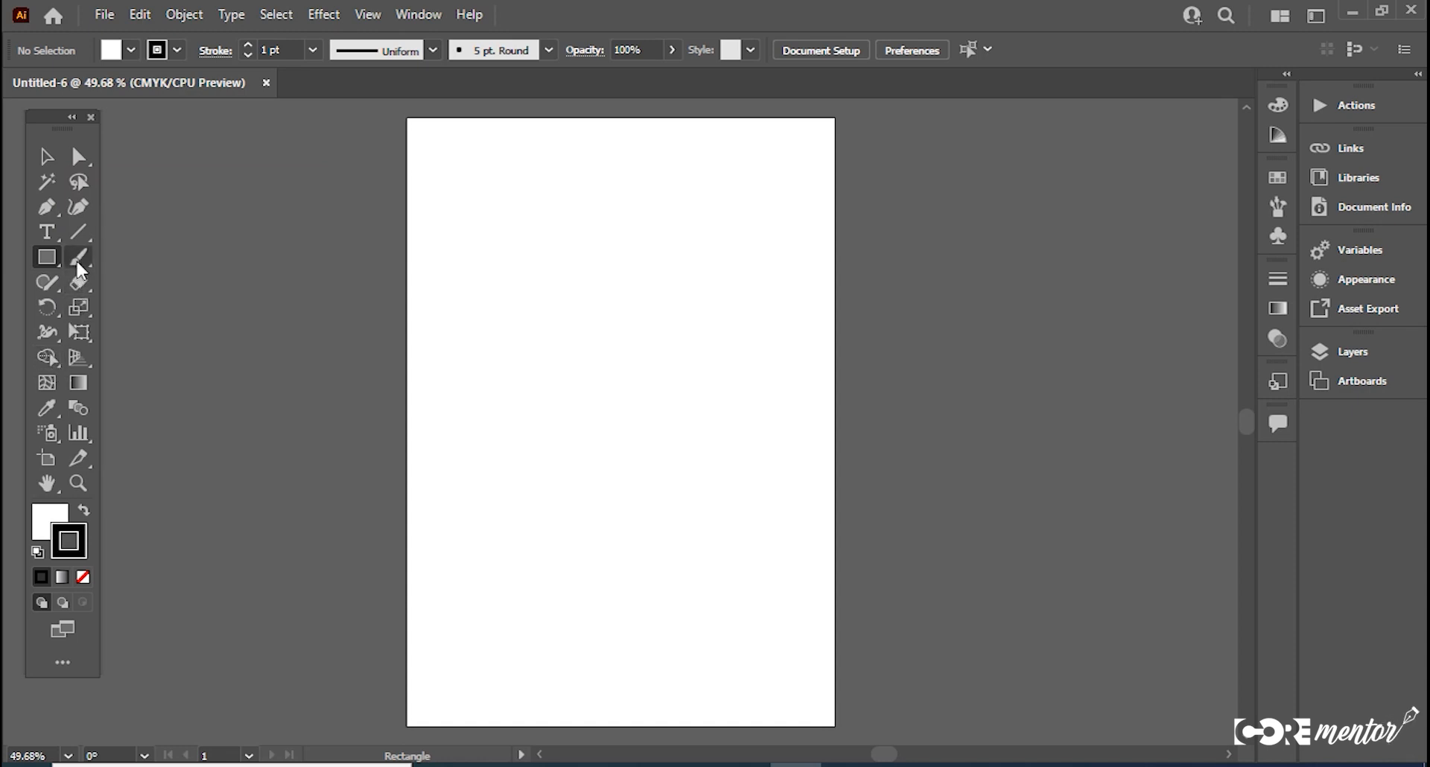
{"action": "left_click", "coordinate": [54, 303]}
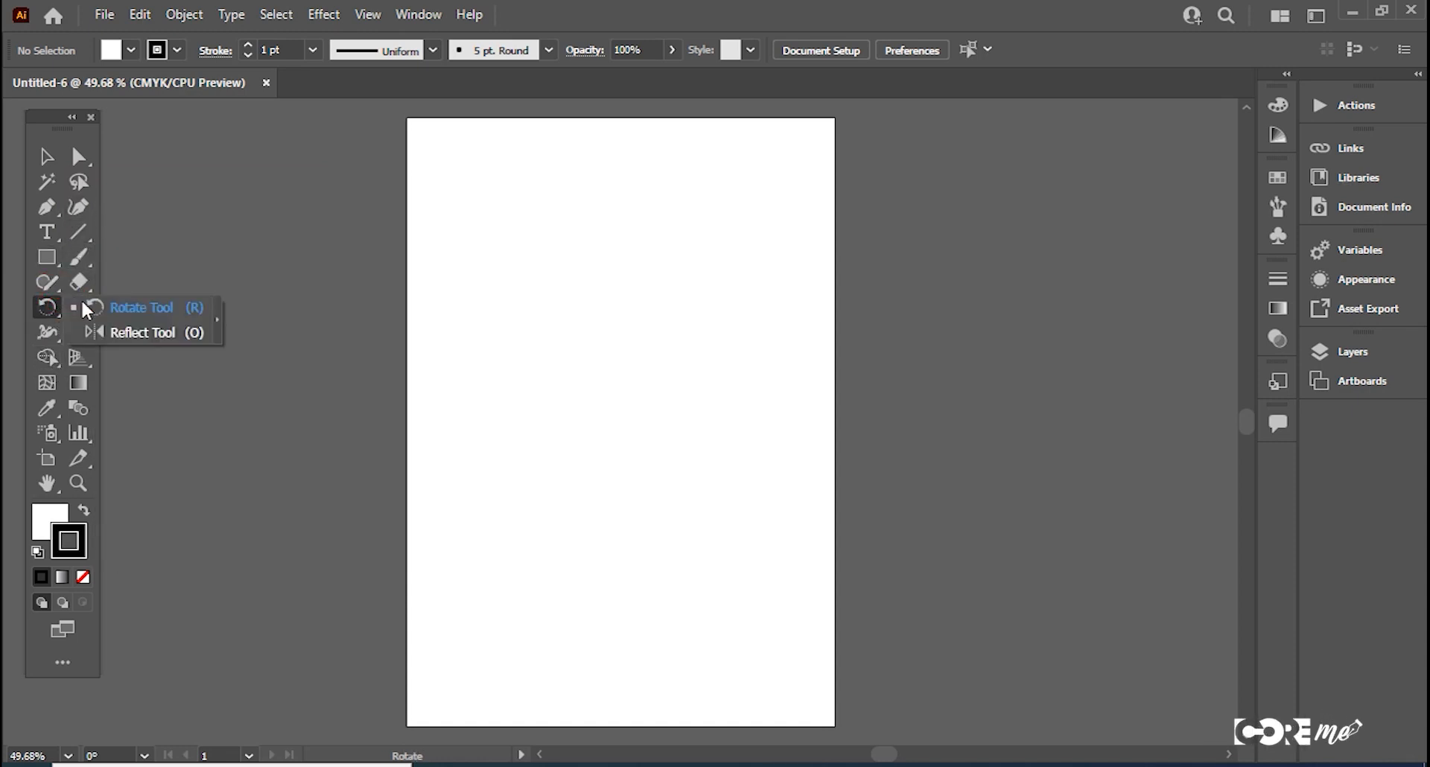
{"action": "left_click", "coordinate": [154, 333]}
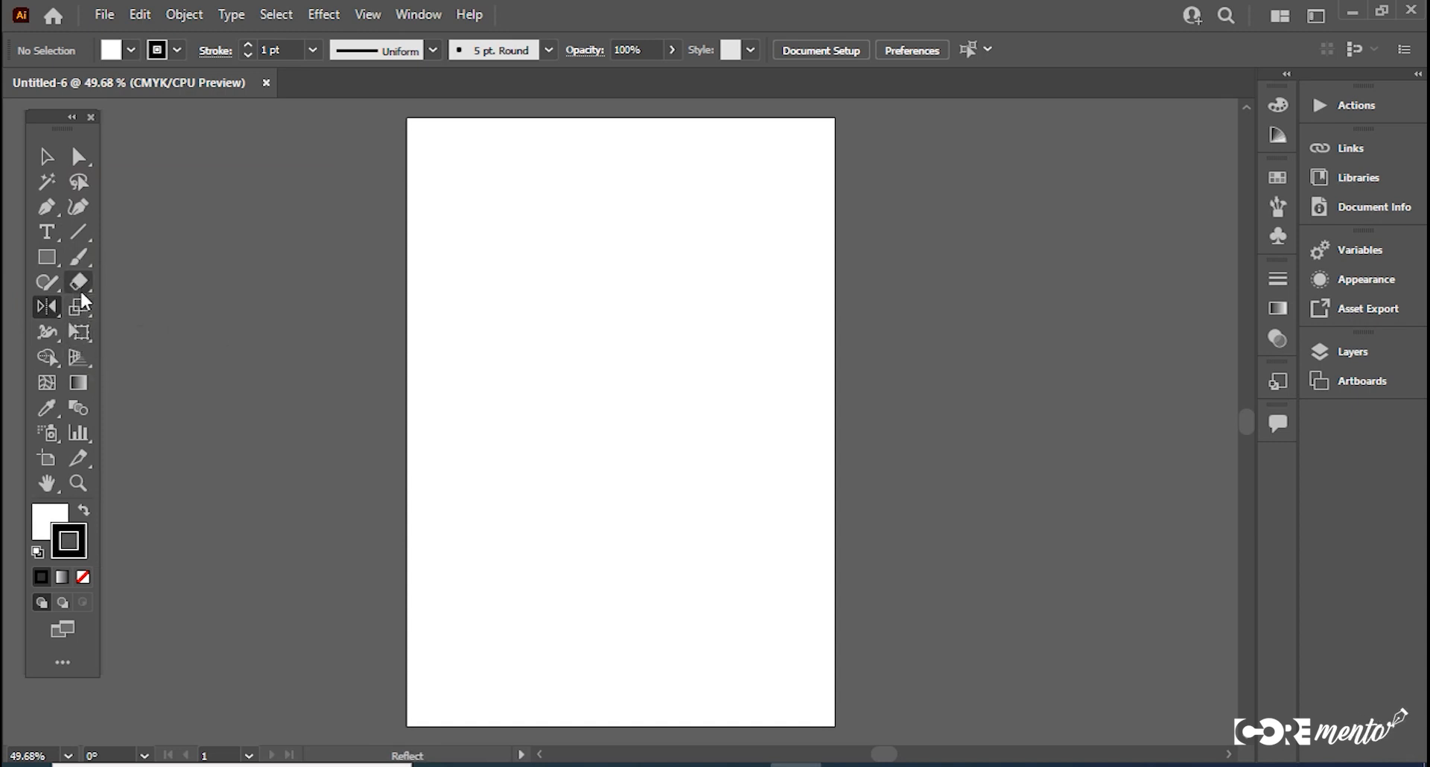
{"action": "left_click", "coordinate": [81, 284]}
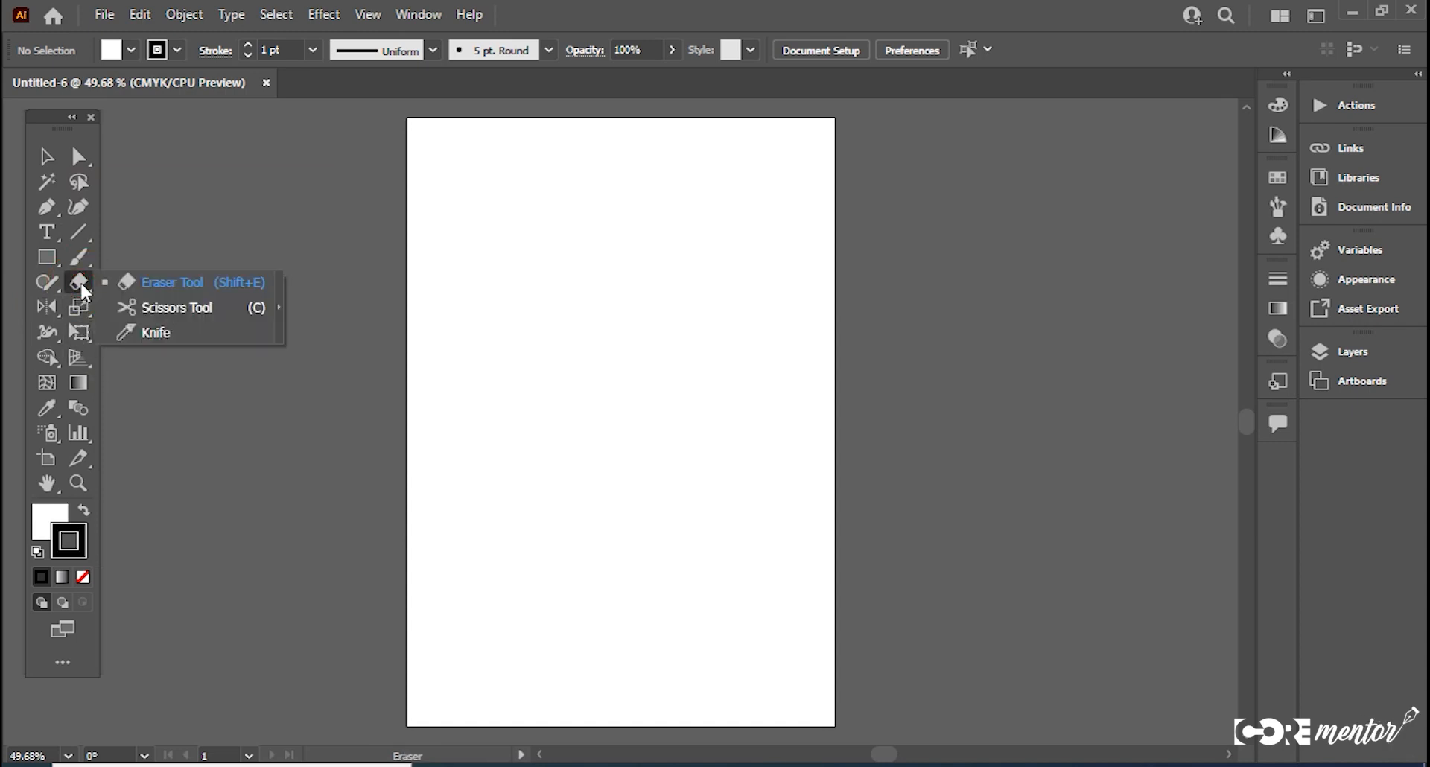
{"action": "left_click", "coordinate": [150, 279]}
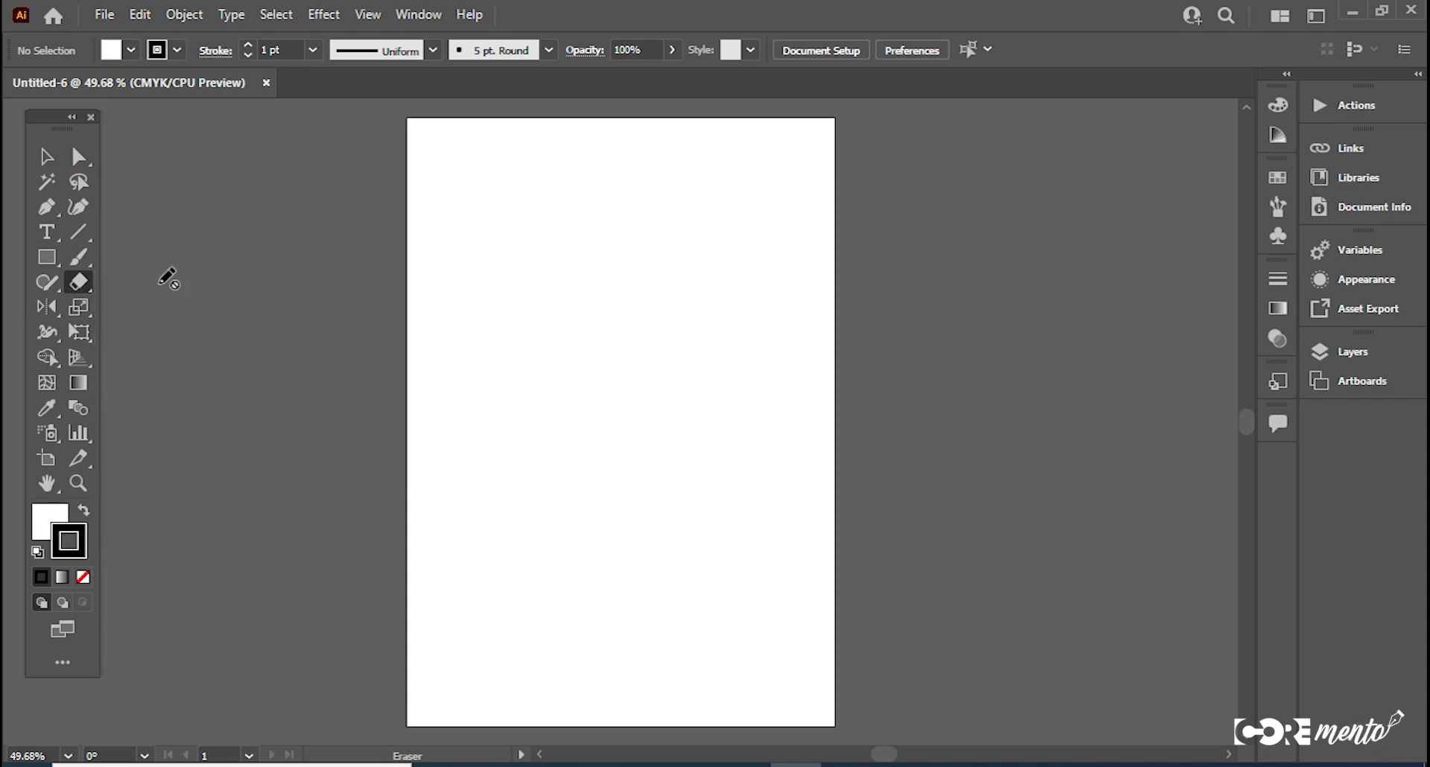
Step: Switch the active shape tool to the Ellipse tool, followed by the Polygon tool
{"action": "left_click", "coordinate": [51, 256]}
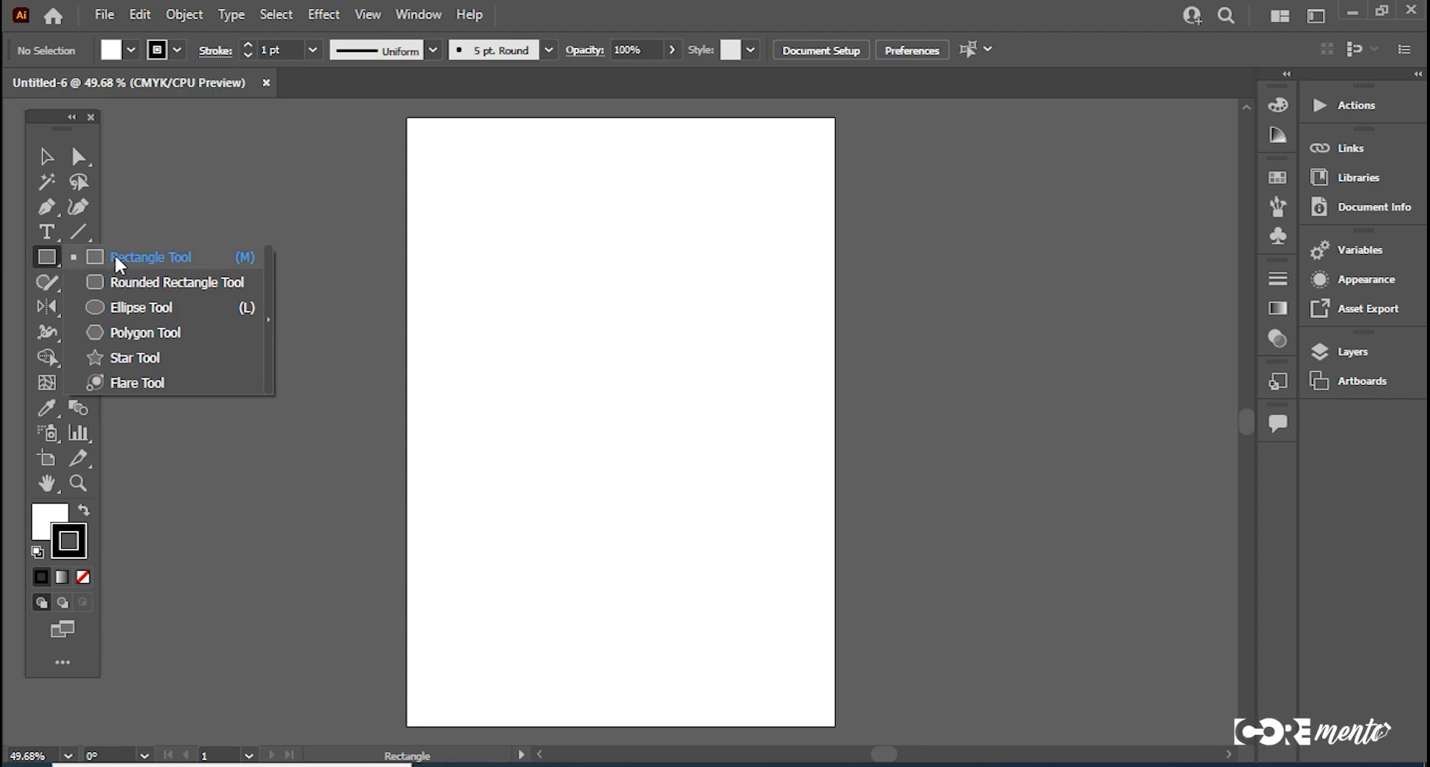
{"action": "left_click", "coordinate": [119, 307]}
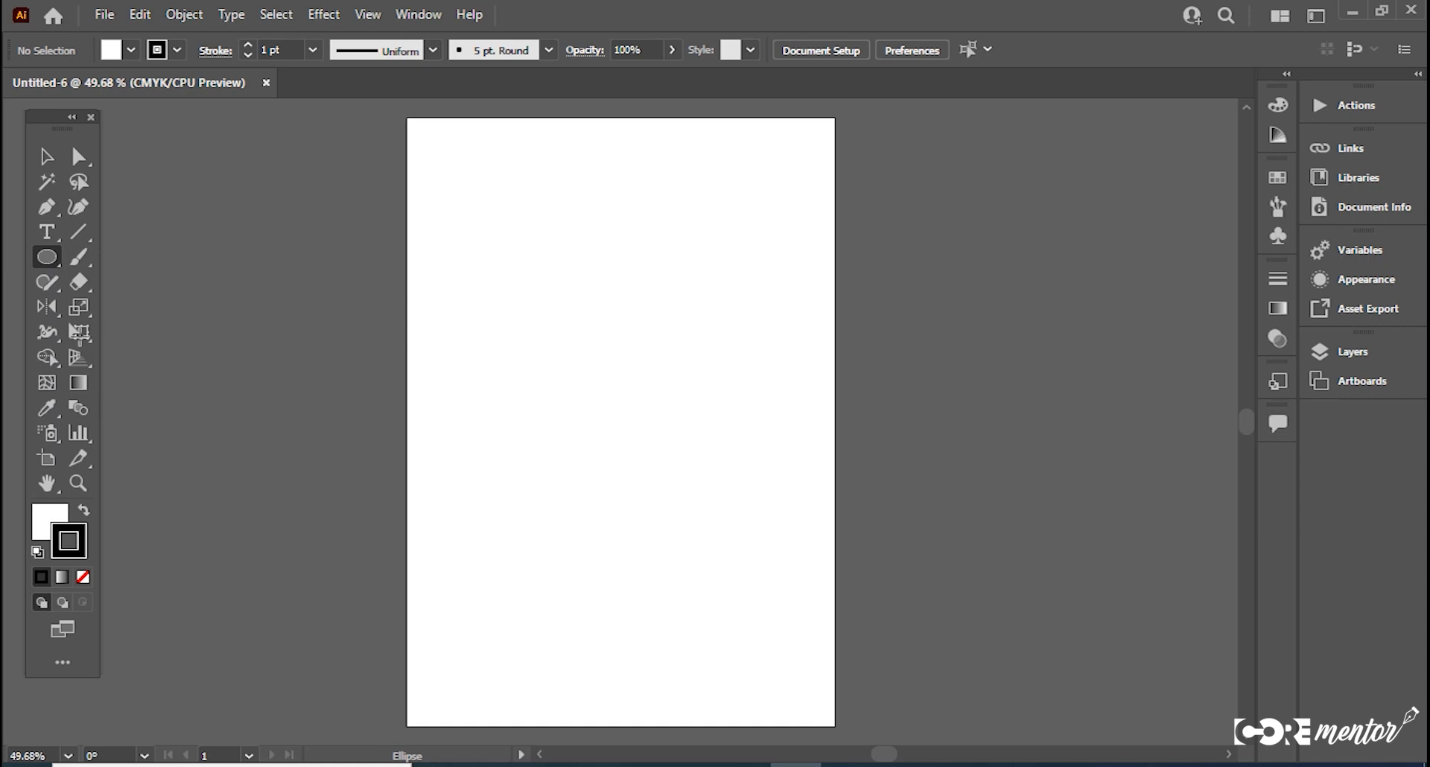
{"action": "left_click", "coordinate": [48, 257]}
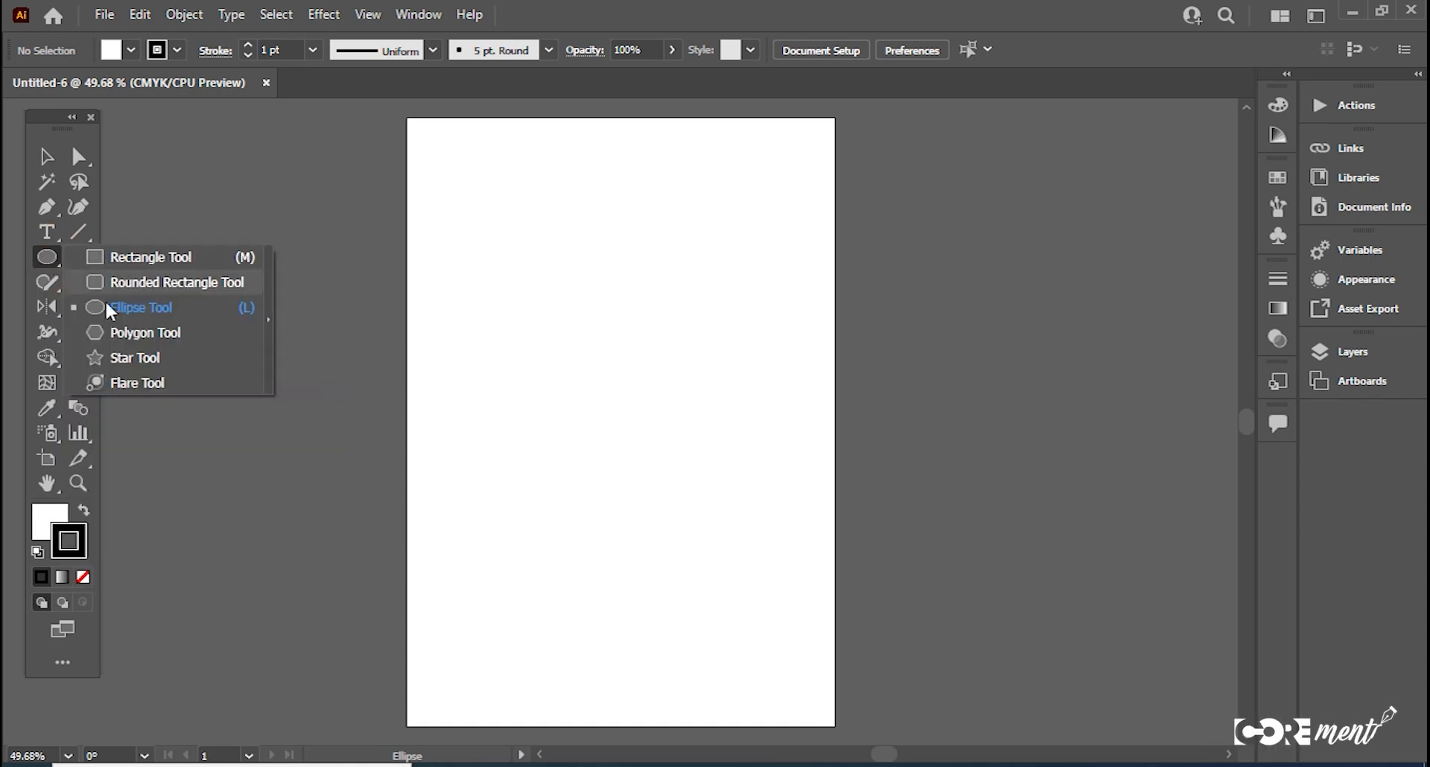
{"action": "left_click", "coordinate": [126, 333]}
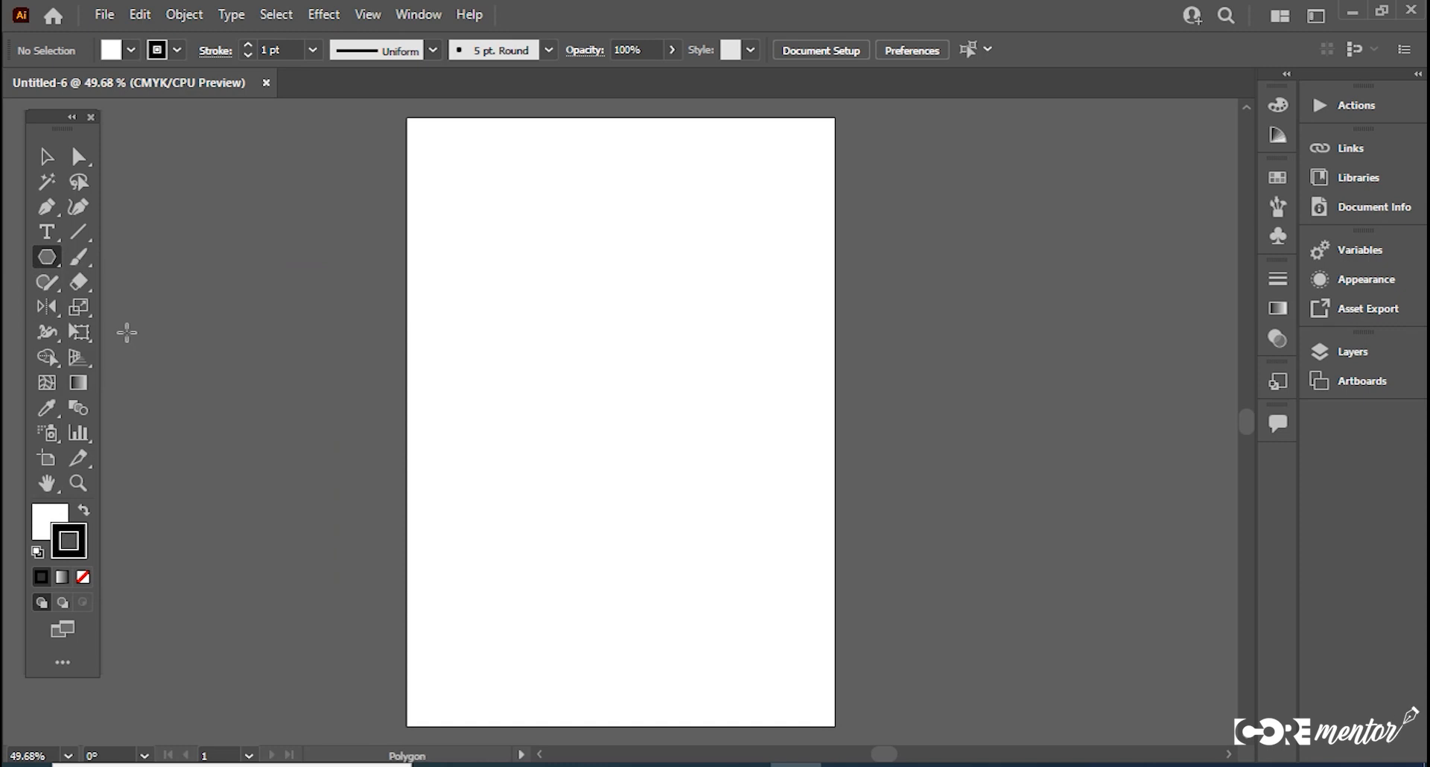
Step: Tear off the shape tool group as a floating panel and place it beside the upper part of the toolbox
{"action": "left_click", "coordinate": [46, 258]}
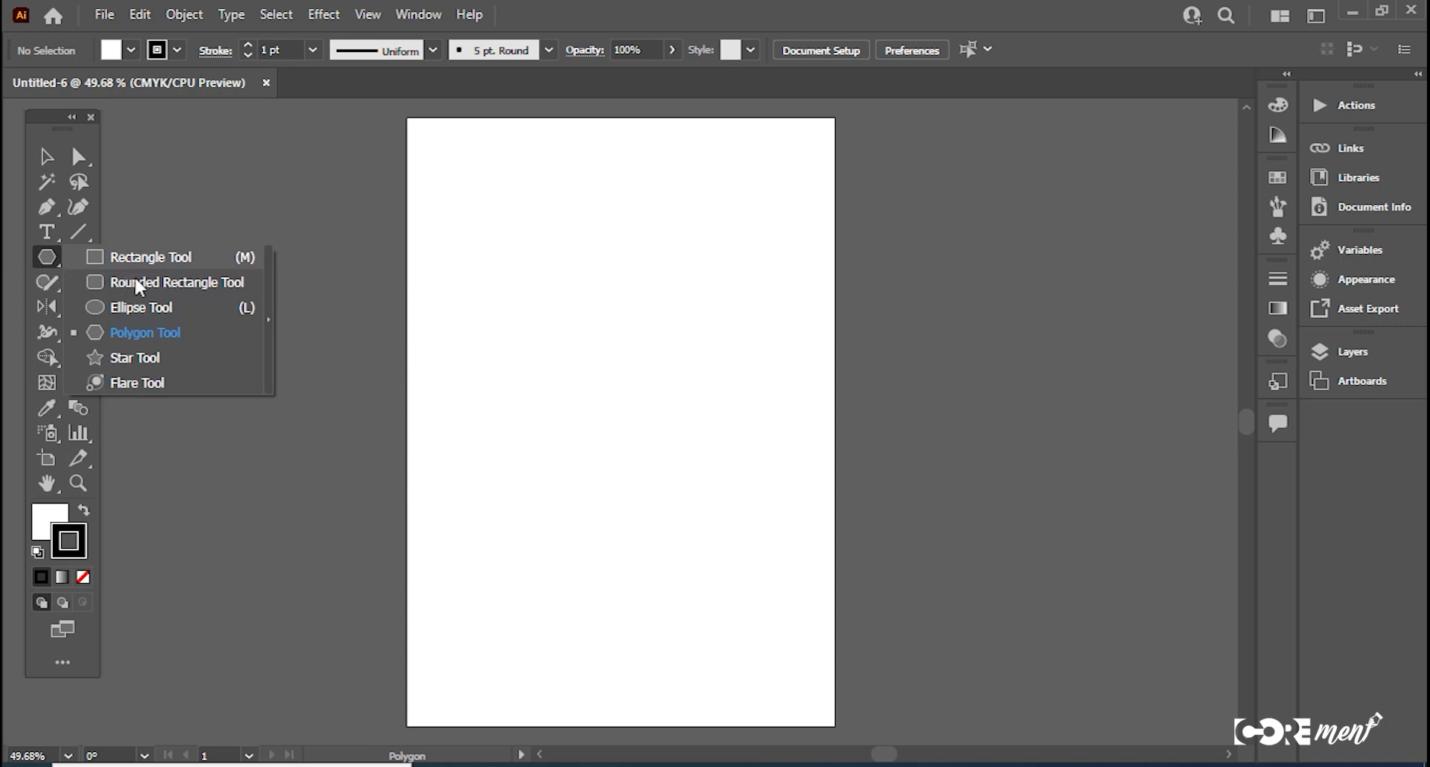
{"action": "left_click", "coordinate": [267, 320]}
{"action": "left_click_drag", "start_coordinate": [181, 270], "coordinate": [289, 125]}
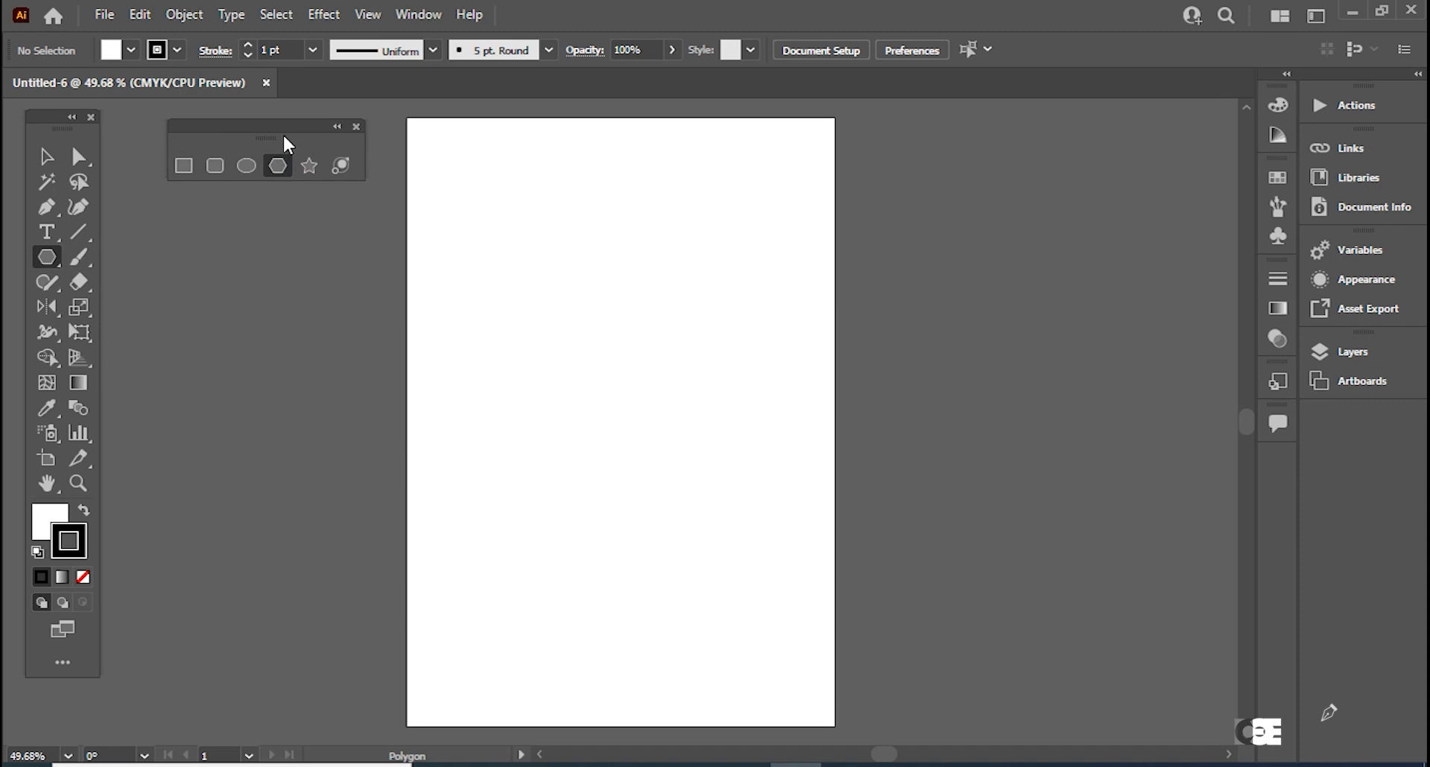
{"action": "mouse_move", "coordinate": [282, 124]}
{"action": "left_mouse_down"}
{"action": "mouse_move", "coordinate": [331, 132]}
{"action": "mouse_move", "coordinate": [297, 124]}
{"action": "left_mouse_up"}
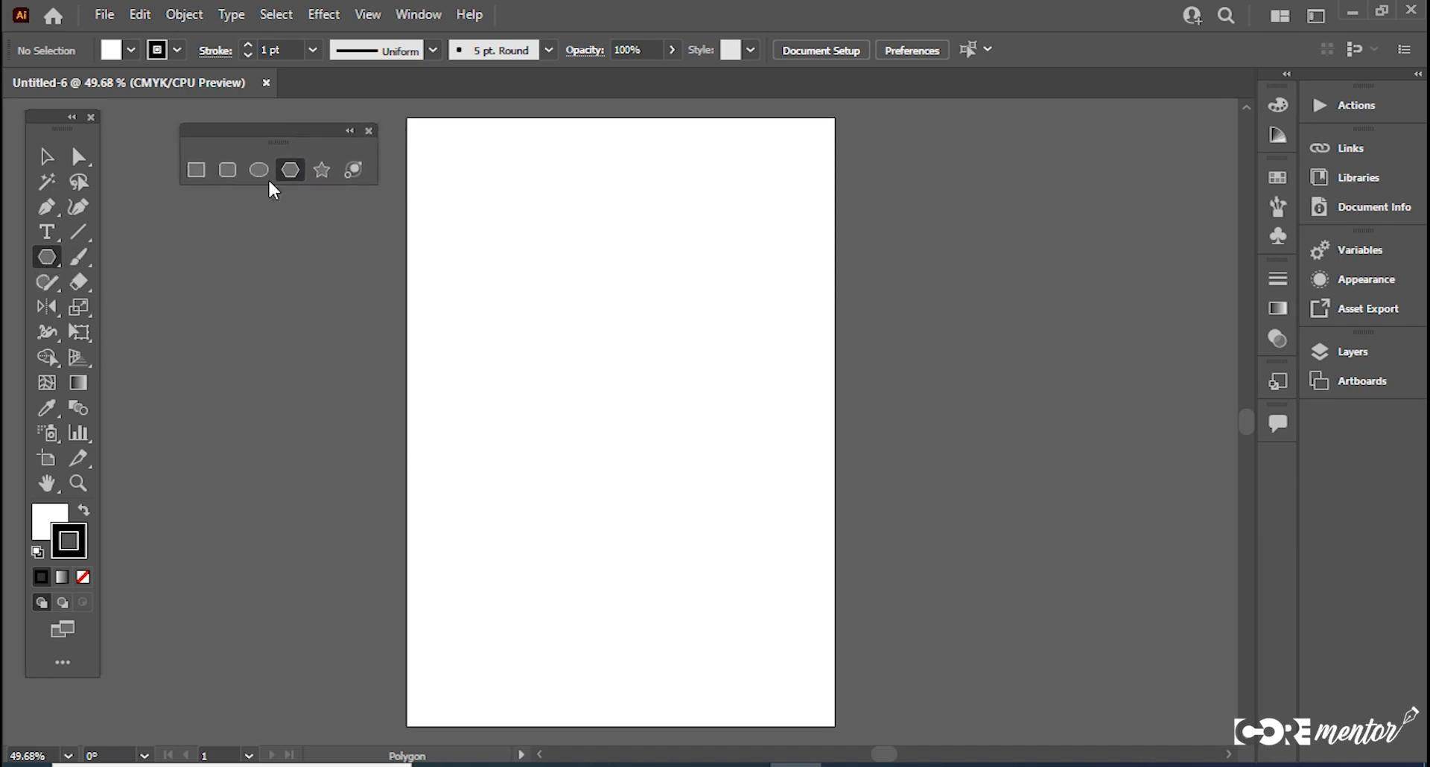
{"action": "left_click_drag", "start_coordinate": [321, 138], "coordinate": [277, 136]}
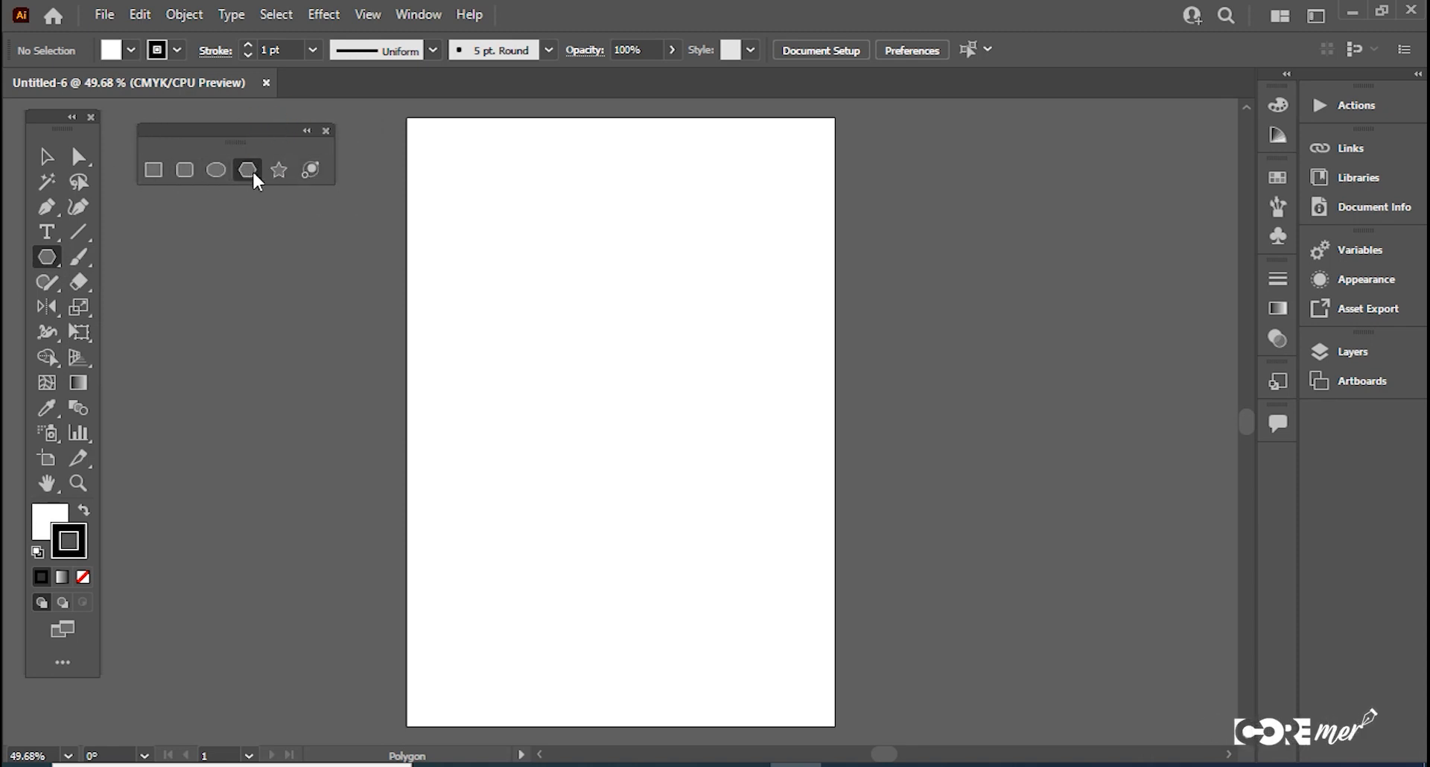
Step: Tear off the Type tool group as a floating panel and place it just below the shape tools panel
{"action": "left_click", "coordinate": [51, 233]}
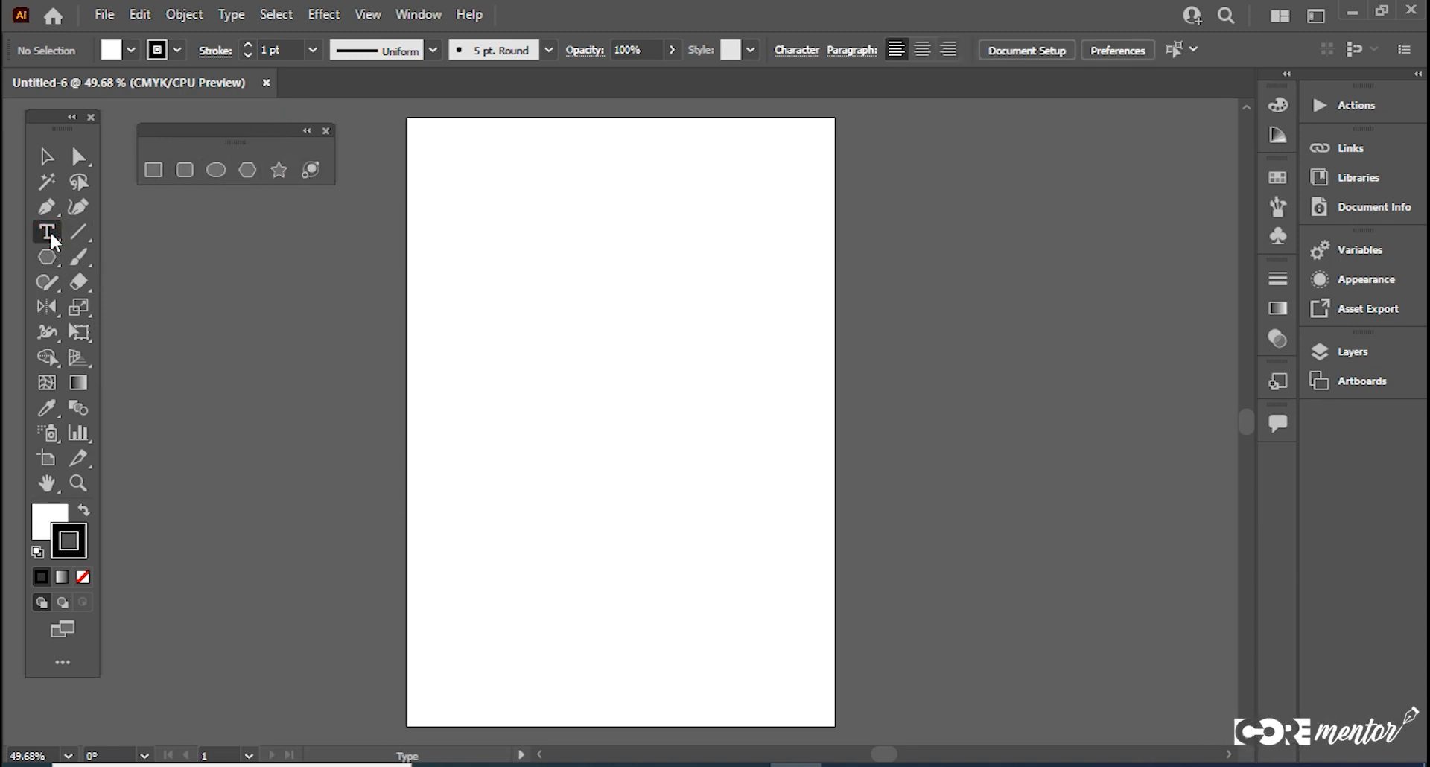
{"action": "left_click", "coordinate": [50, 230]}
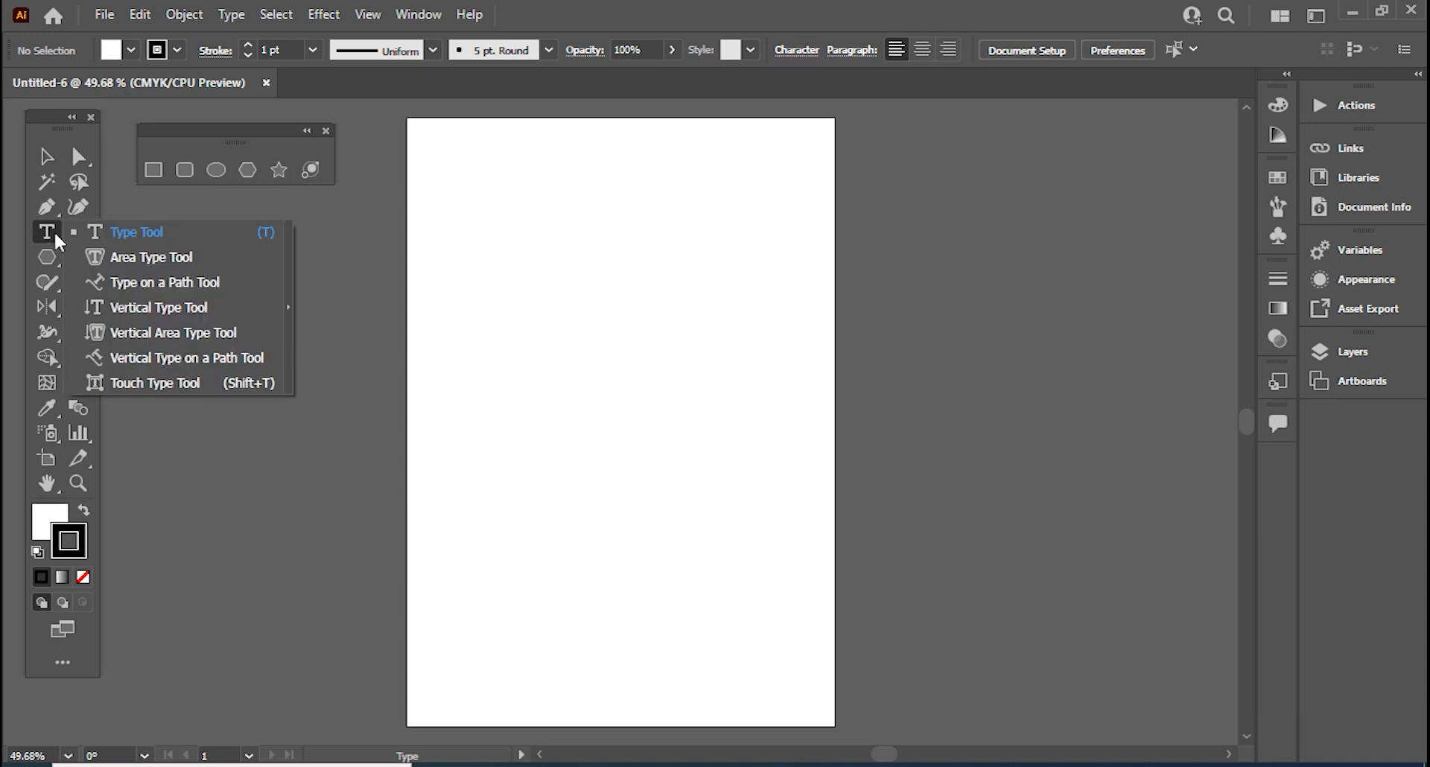
{"action": "left_click", "coordinate": [290, 315]}
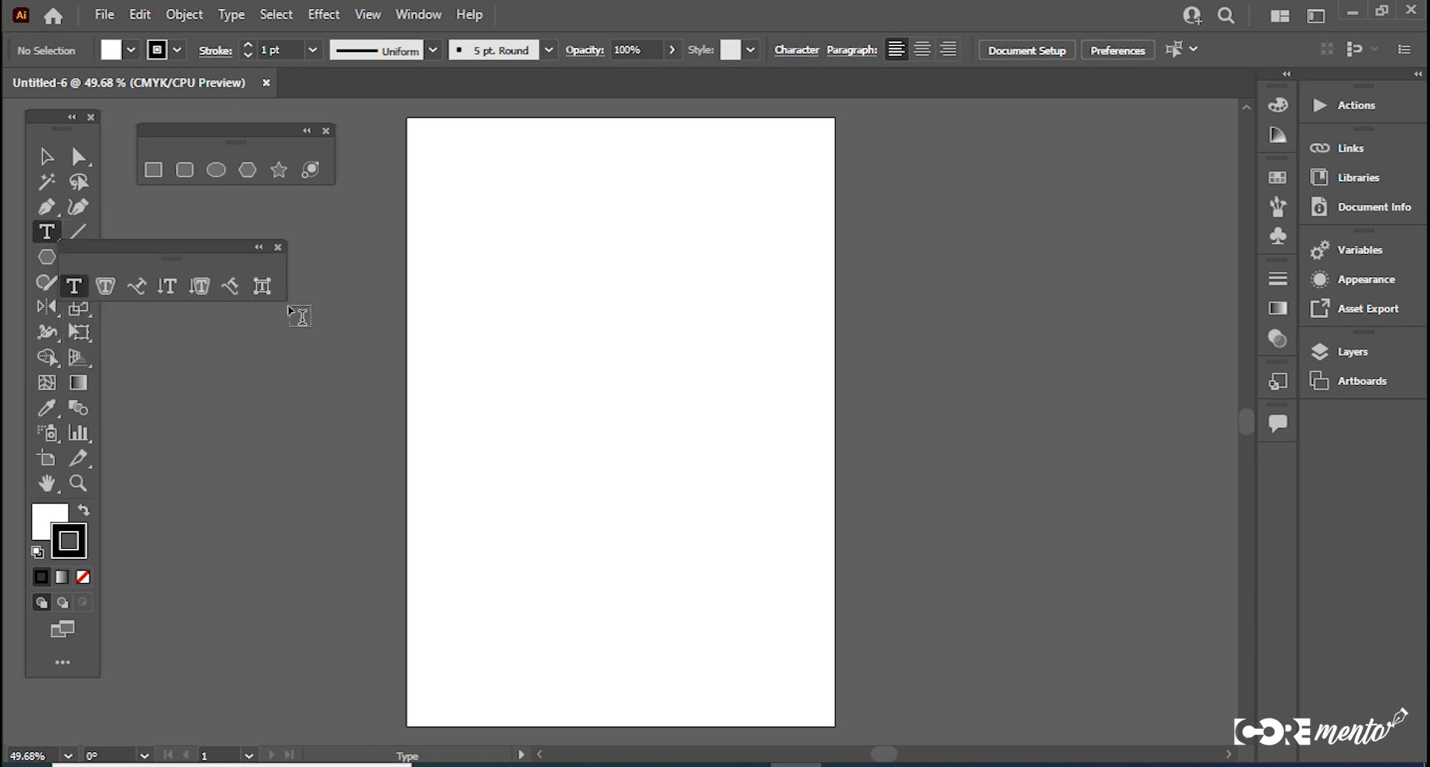
{"action": "left_click_drag", "start_coordinate": [211, 256], "coordinate": [257, 195]}
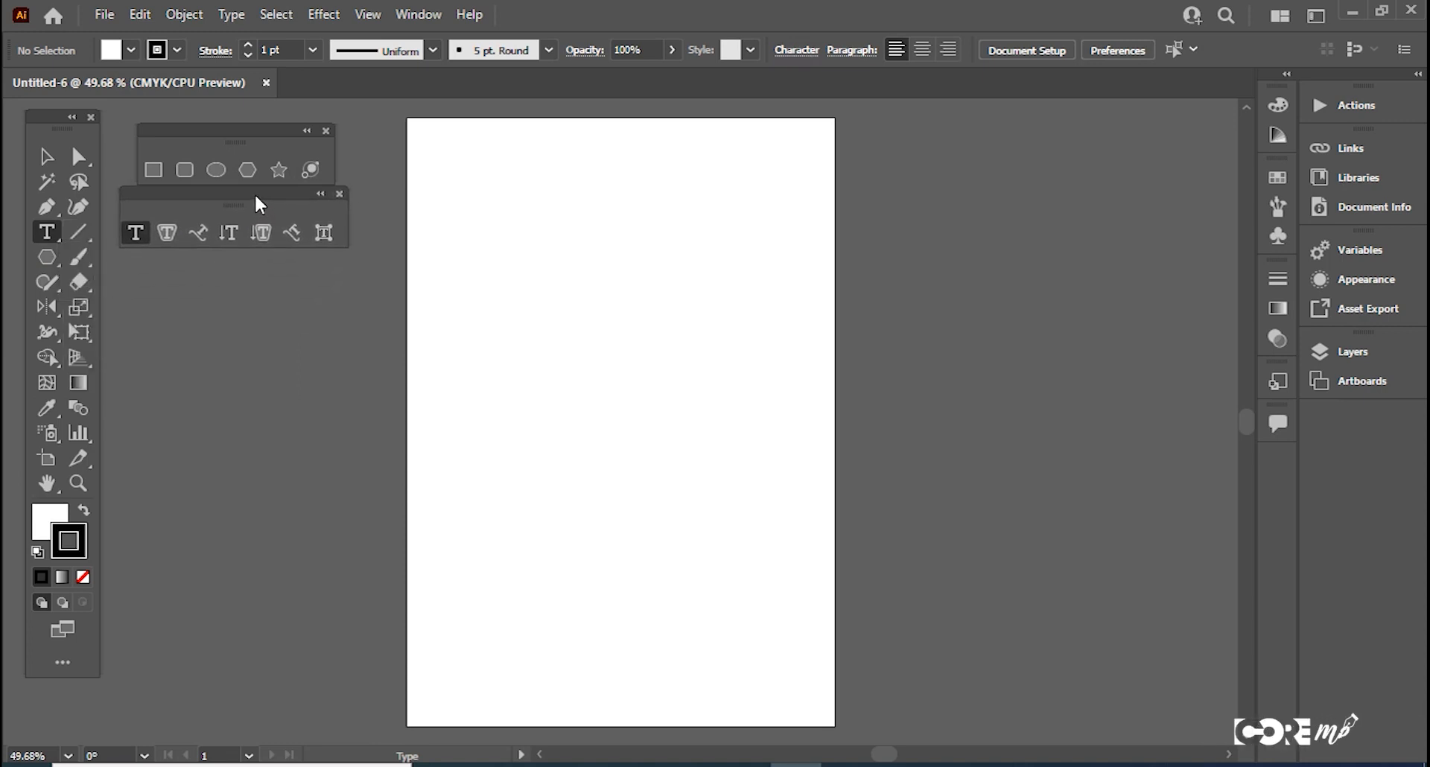
Step: Tear off the Rotate and Reflect tool group as a floating panel and place it below the type tools panel
{"action": "left_click", "coordinate": [46, 307]}
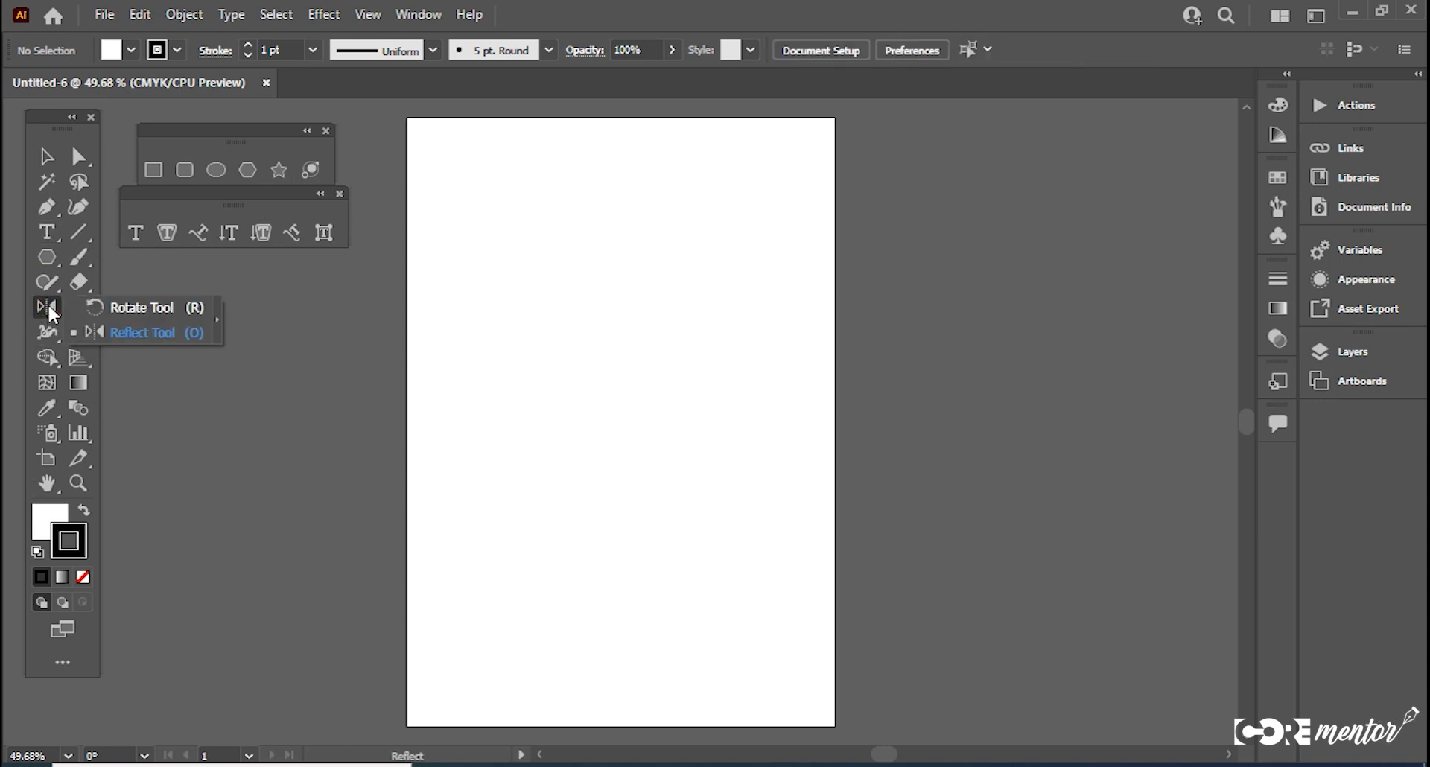
{"action": "left_click", "coordinate": [216, 320]}
{"action": "left_click_drag", "start_coordinate": [83, 332], "coordinate": [214, 281]}
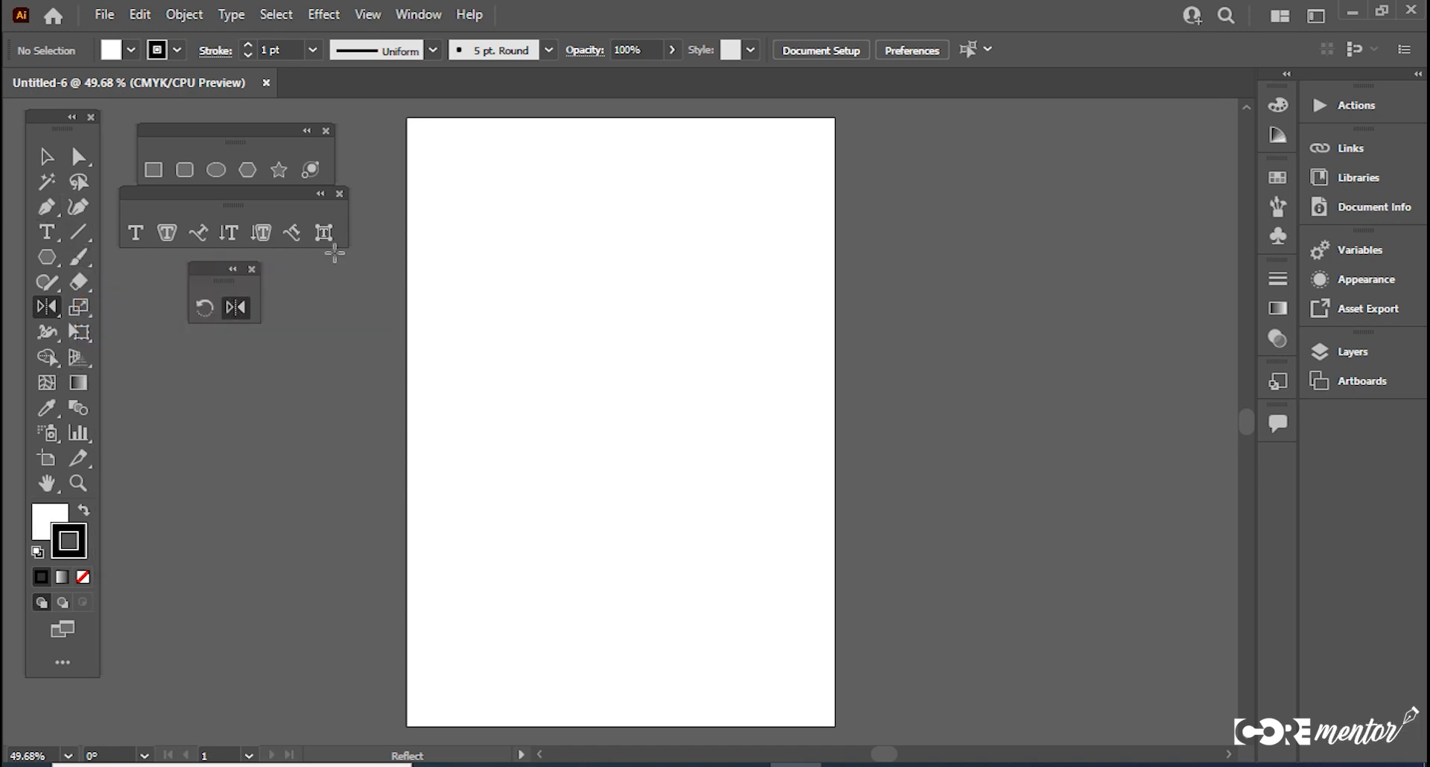
Step: Activate the Selection tool and close the floating Rotate/Reflect and Type tool panels
{"action": "key", "text": "v"}
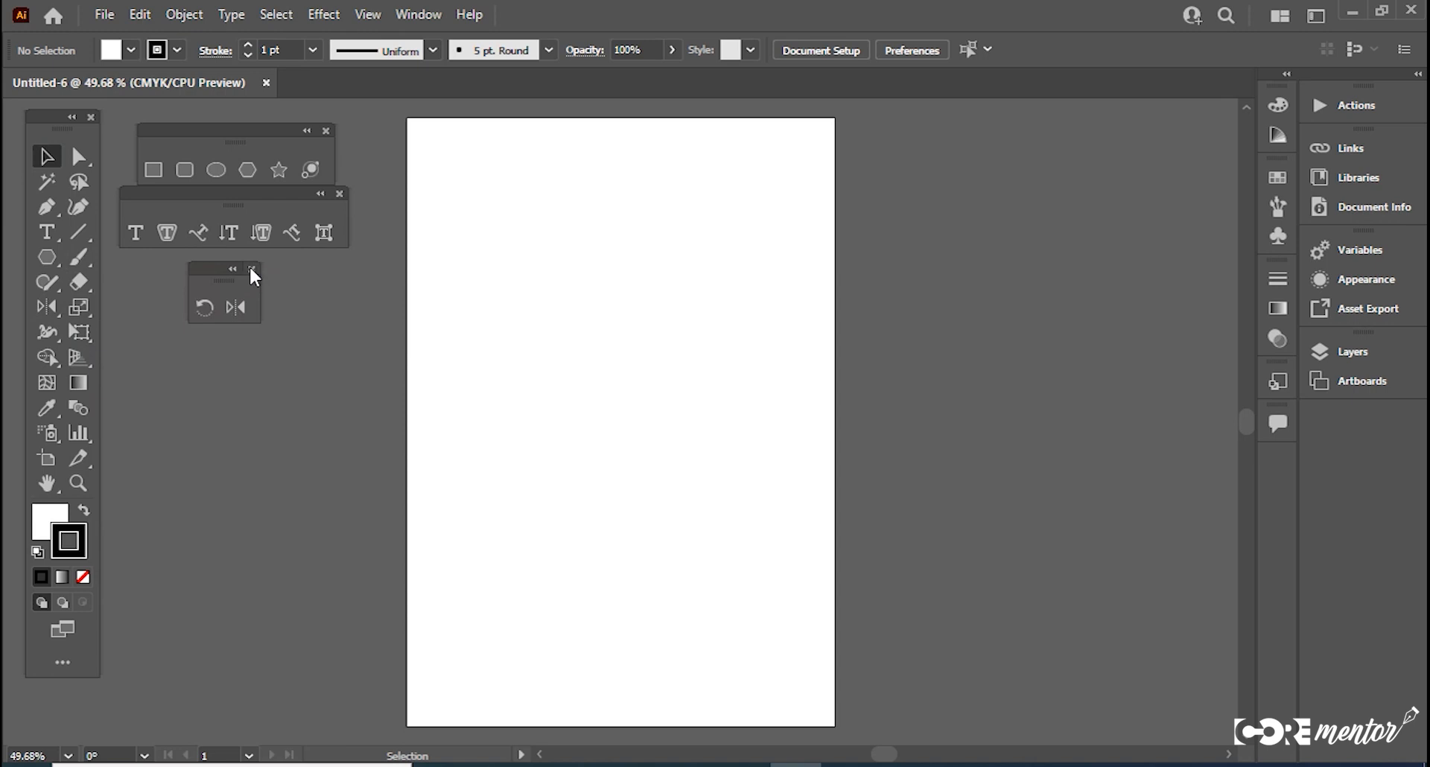
{"action": "left_click", "coordinate": [252, 270]}
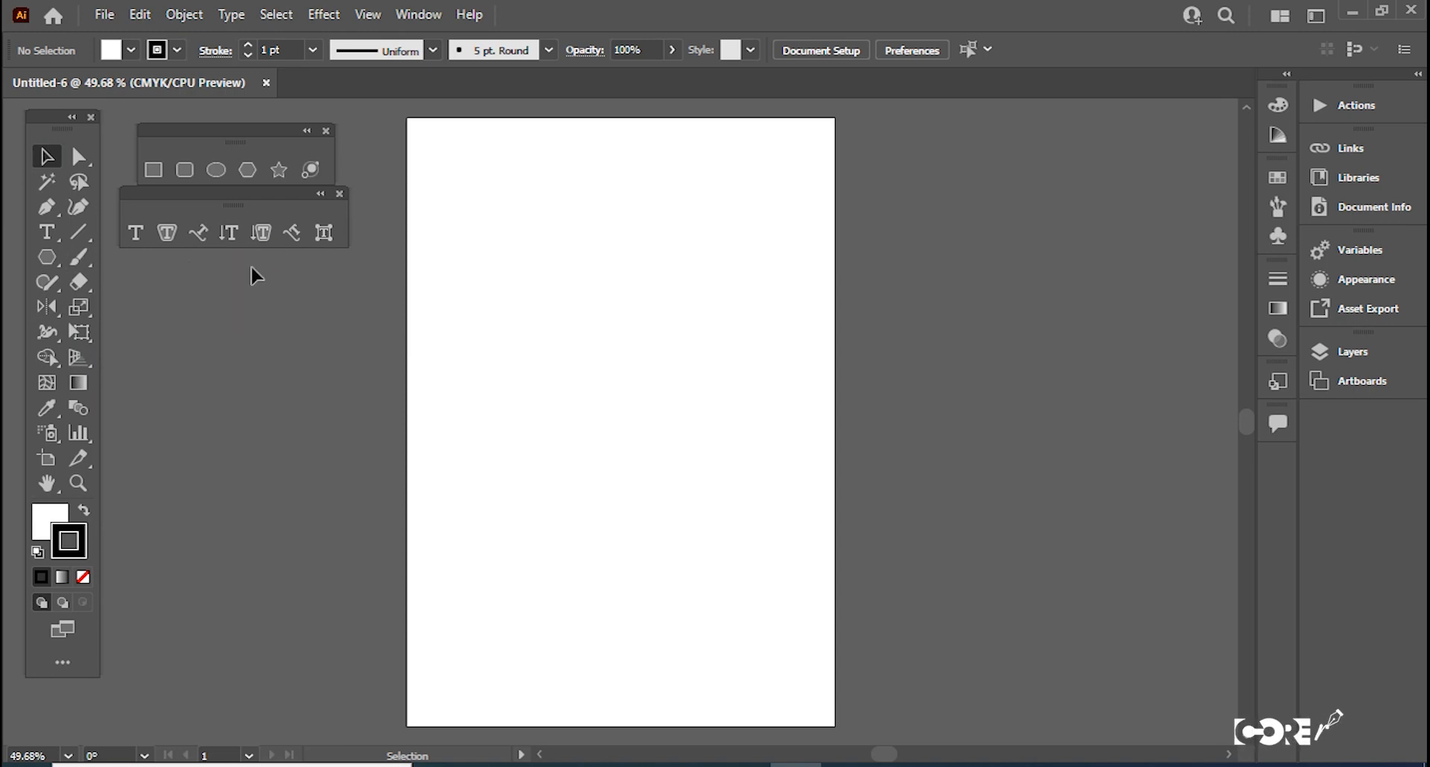
{"action": "left_click", "coordinate": [340, 195]}
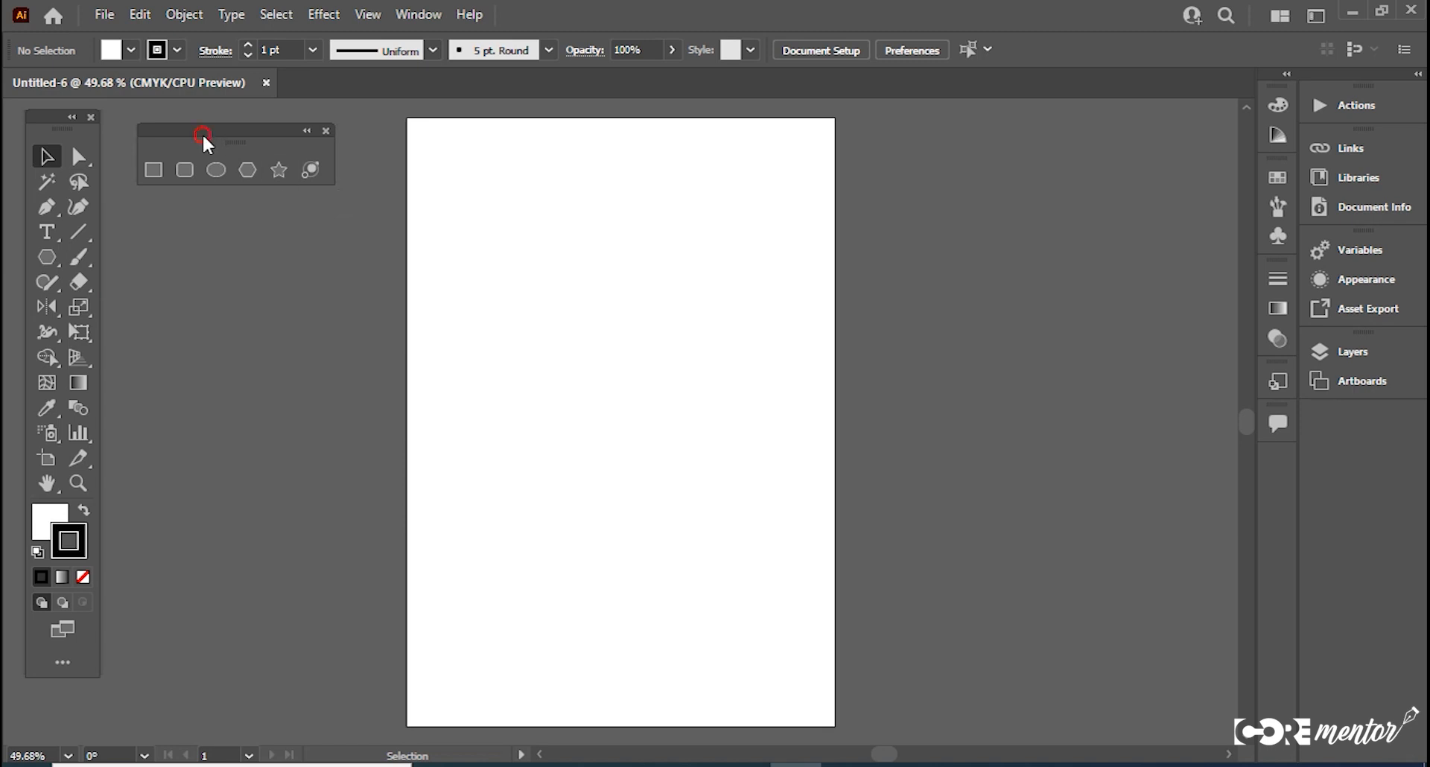
Step: Draw a rectangle in the upper half of the artboard and move it so that it overlaps the artboard's left edge
{"action": "left_click", "coordinate": [152, 171]}
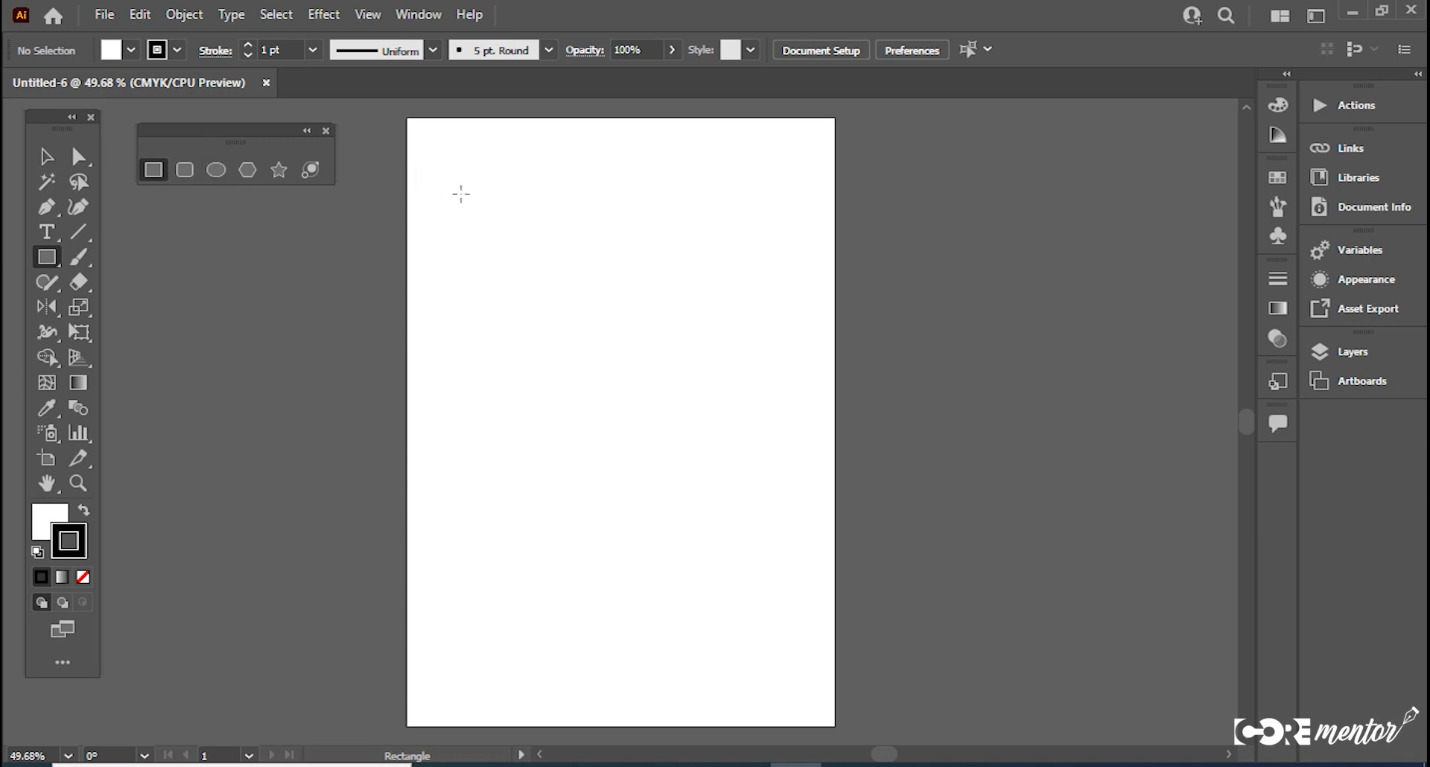
{"action": "left_click_drag", "start_coordinate": [466, 191], "coordinate": [700, 376]}
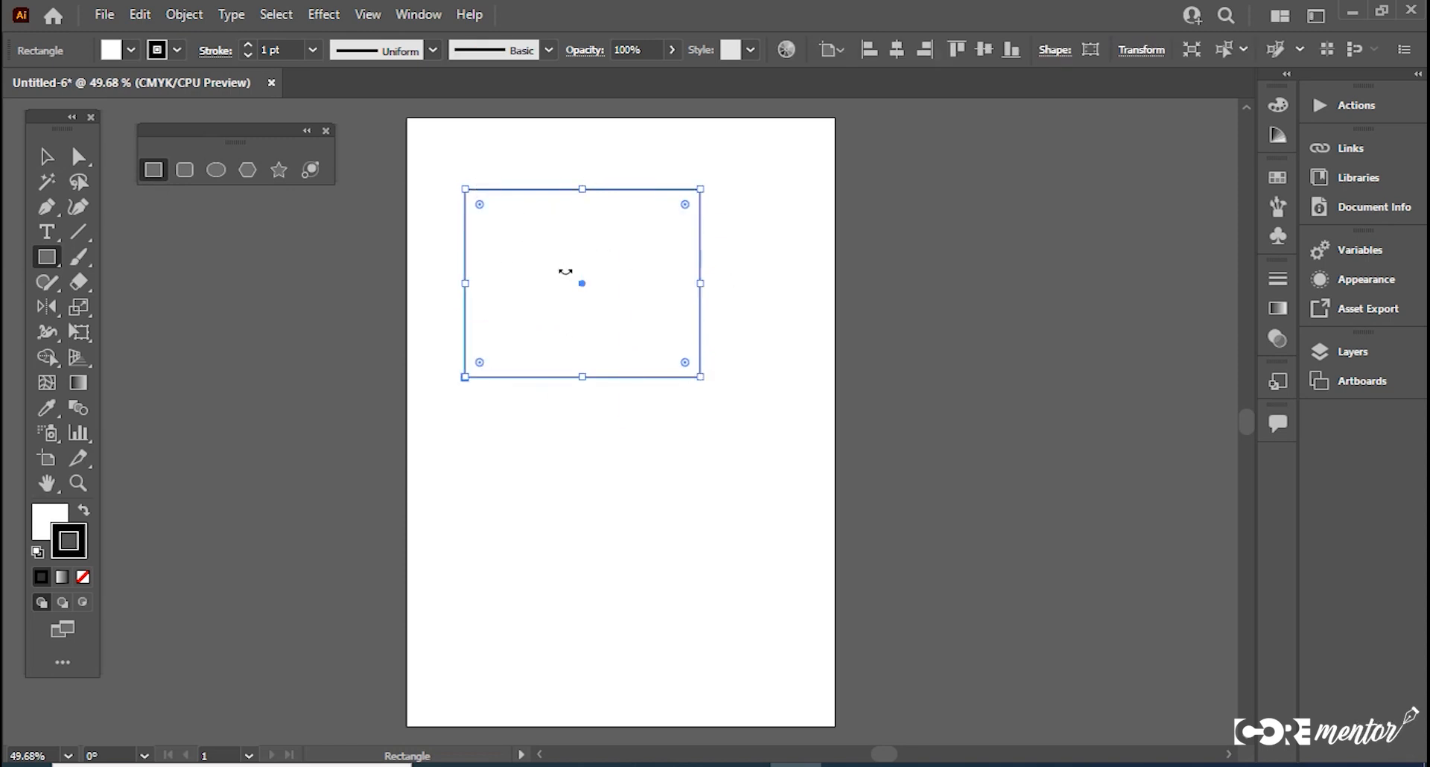
{"action": "left_click", "coordinate": [47, 155]}
{"action": "left_click_drag", "start_coordinate": [604, 314], "coordinate": [469, 347]}
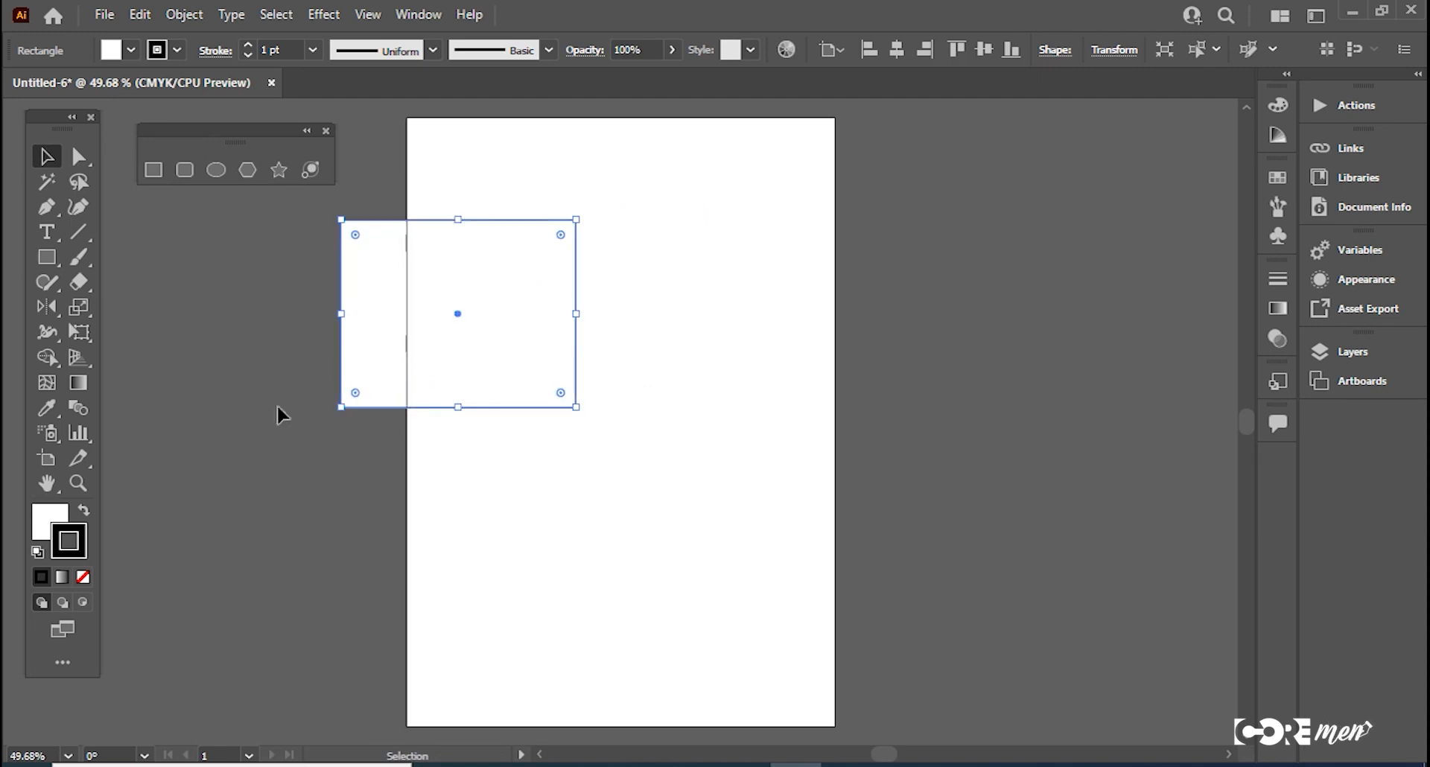
Step: Change the rectangle's fill colour to a fully saturated, bright red with a hue of 360°
{"action": "left_click", "coordinate": [46, 522]}
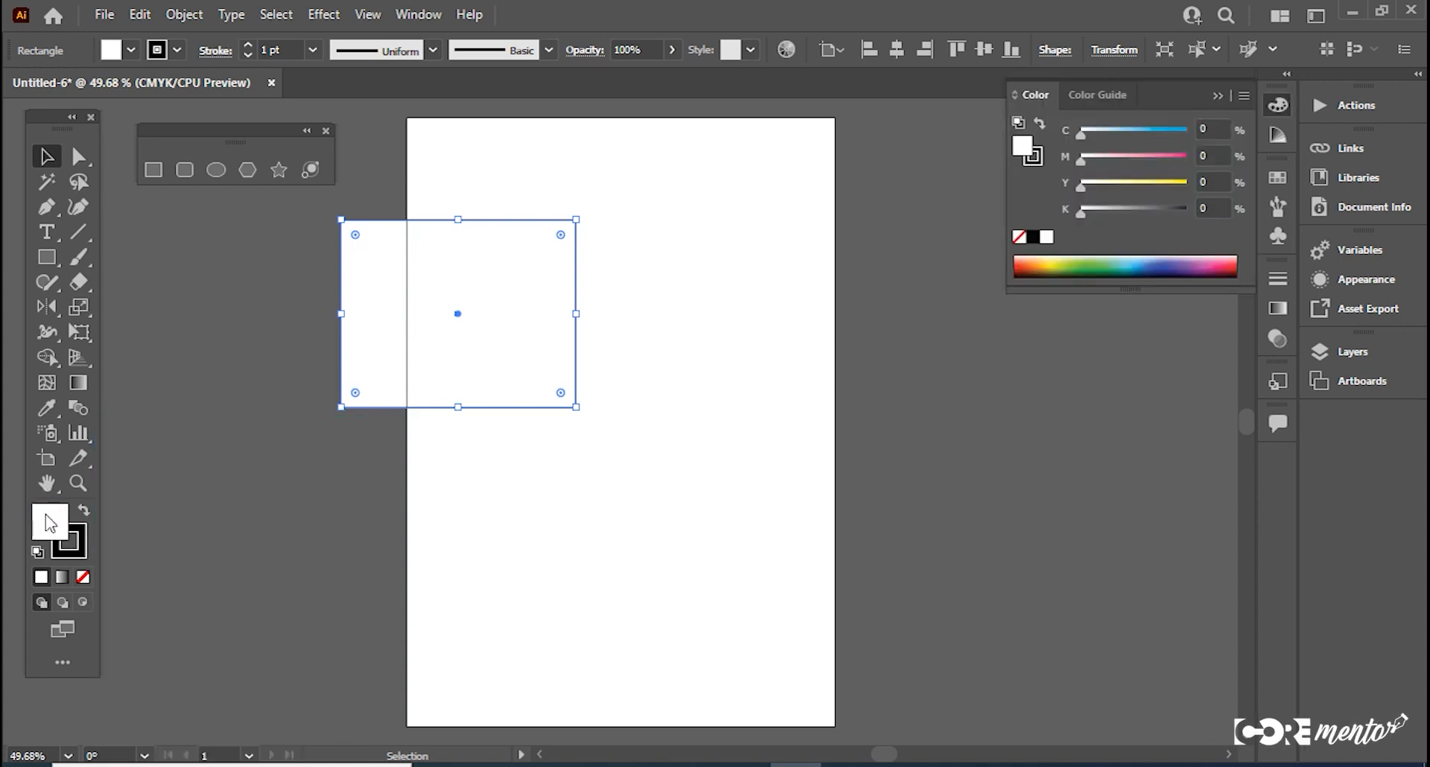
{"action": "double_click", "coordinate": [47, 522]}
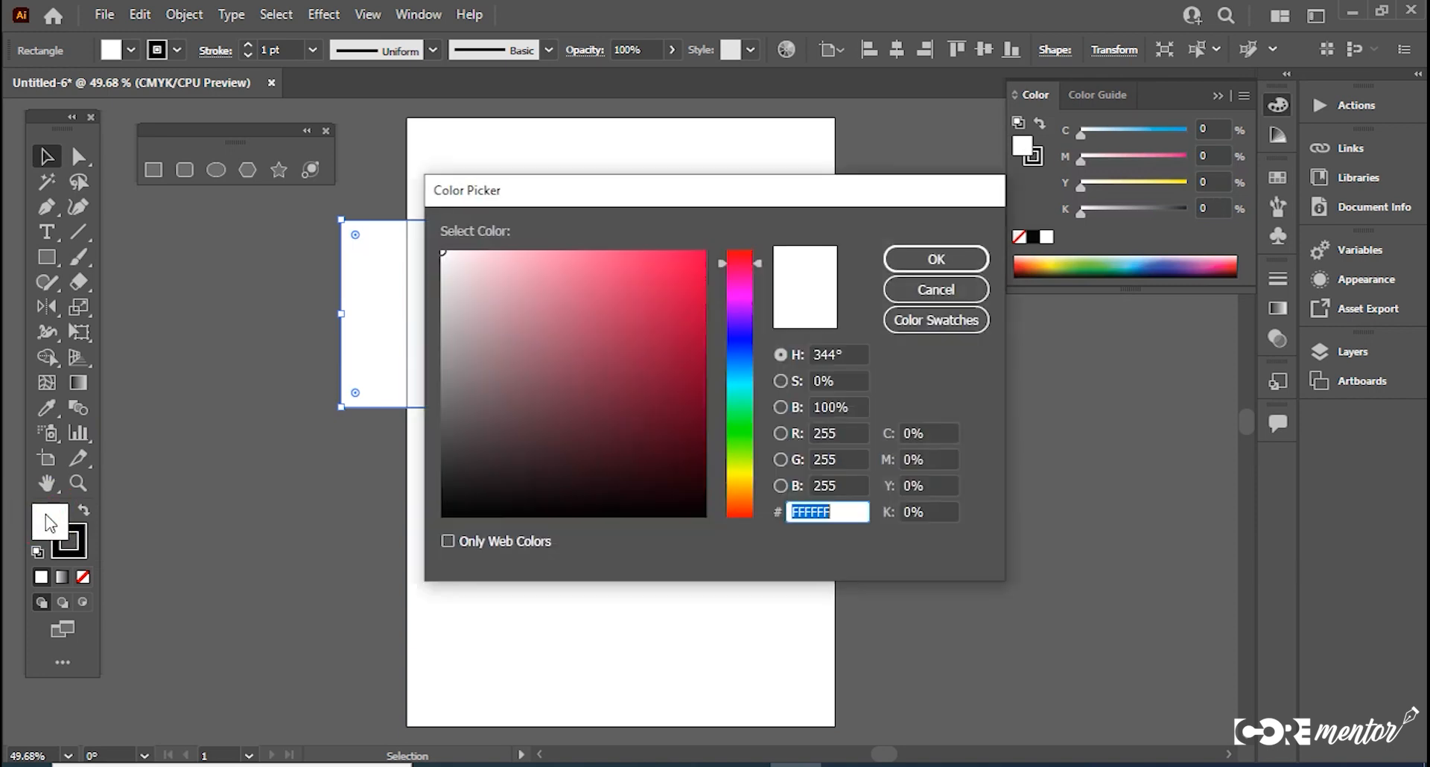
{"action": "left_click", "coordinate": [747, 254]}
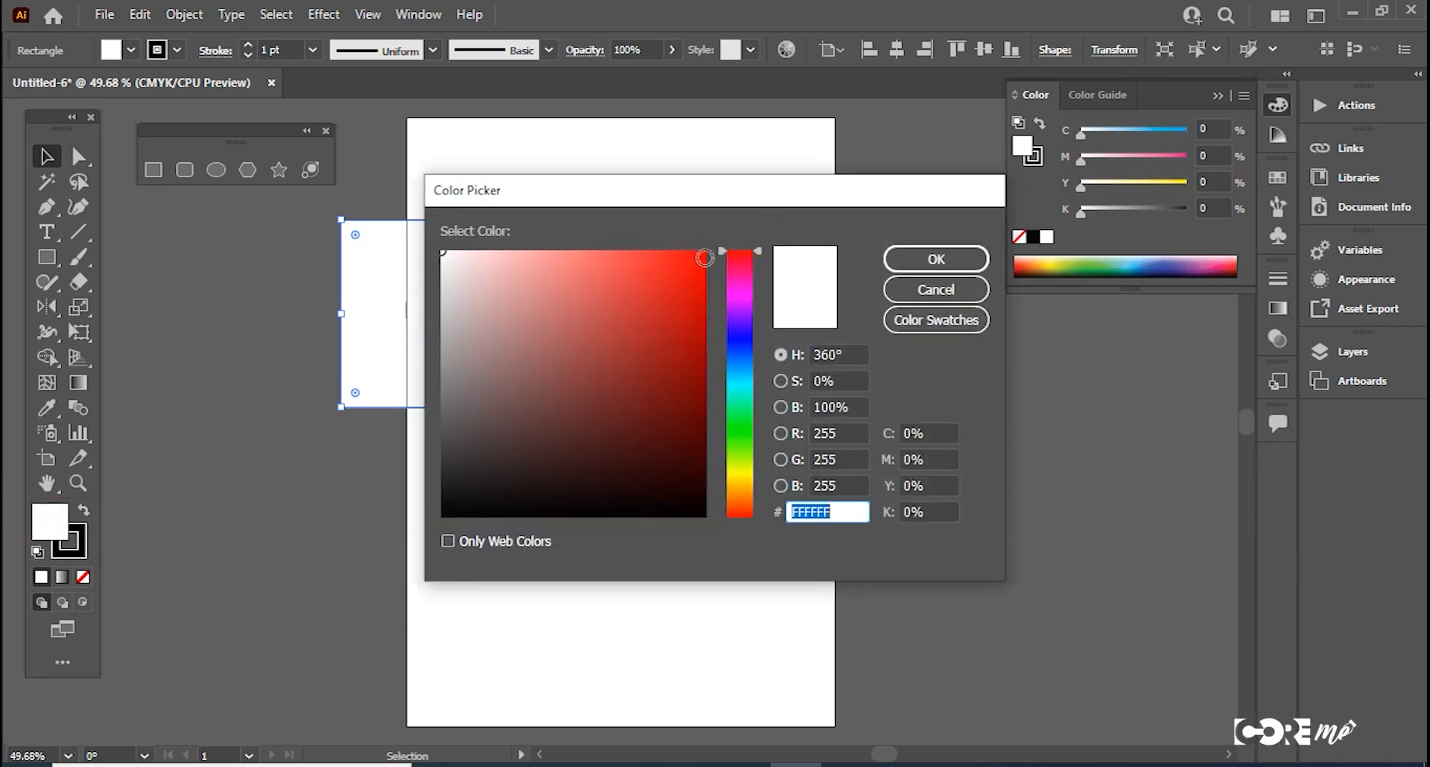
{"action": "left_click", "coordinate": [705, 253]}
{"action": "left_click", "coordinate": [936, 259]}
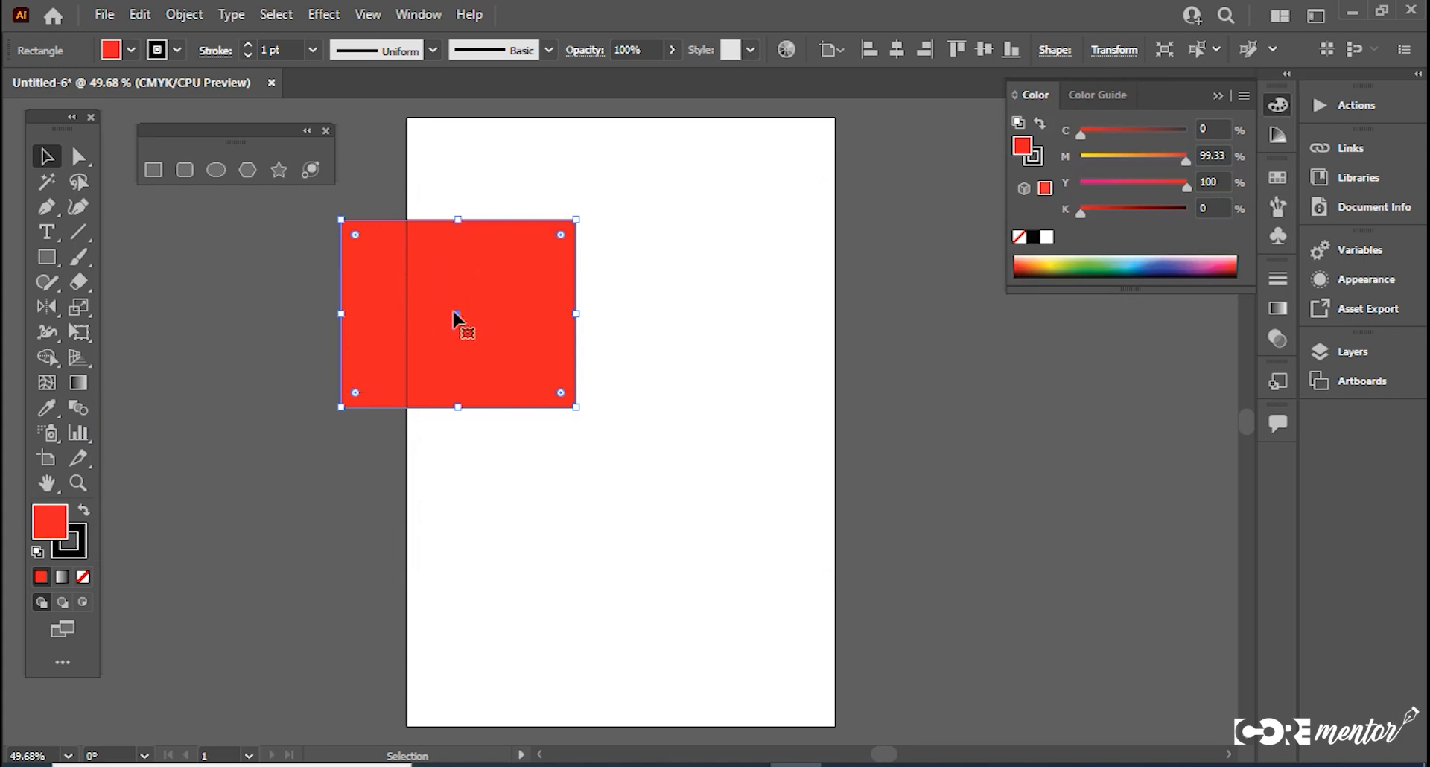
Step: Change the rectangle's stroke colour to blue, 0C00FF
{"action": "double_click", "coordinate": [79, 555]}
{"action": "left_click_drag", "start_coordinate": [742, 391], "coordinate": [734, 335]}
{"action": "left_click_drag", "start_coordinate": [699, 290], "coordinate": [727, 219]}
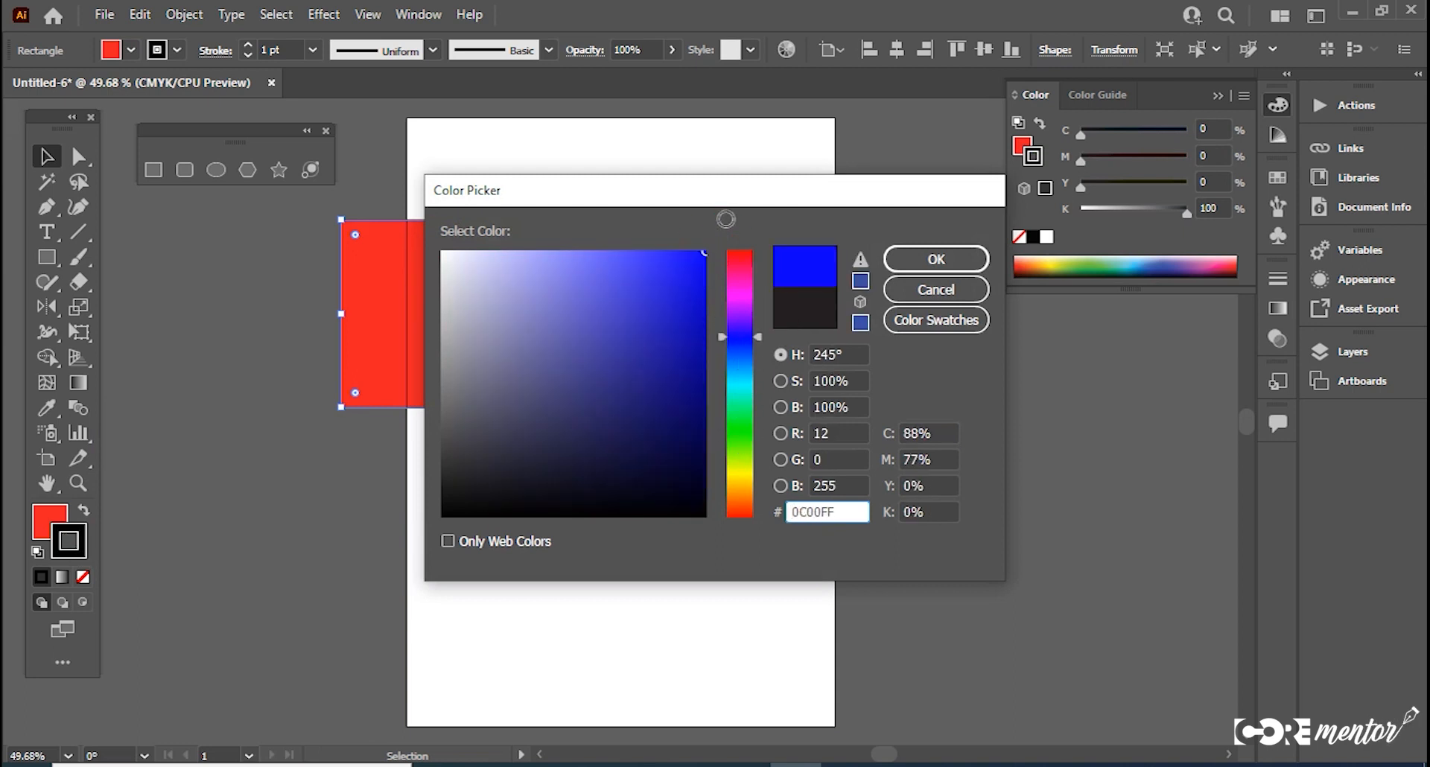
{"action": "left_click", "coordinate": [936, 258]}
Step: Move the rectangle fully inside the artboard and set its stroke weight to 10 pt
{"action": "left_click_drag", "start_coordinate": [453, 310], "coordinate": [529, 360]}
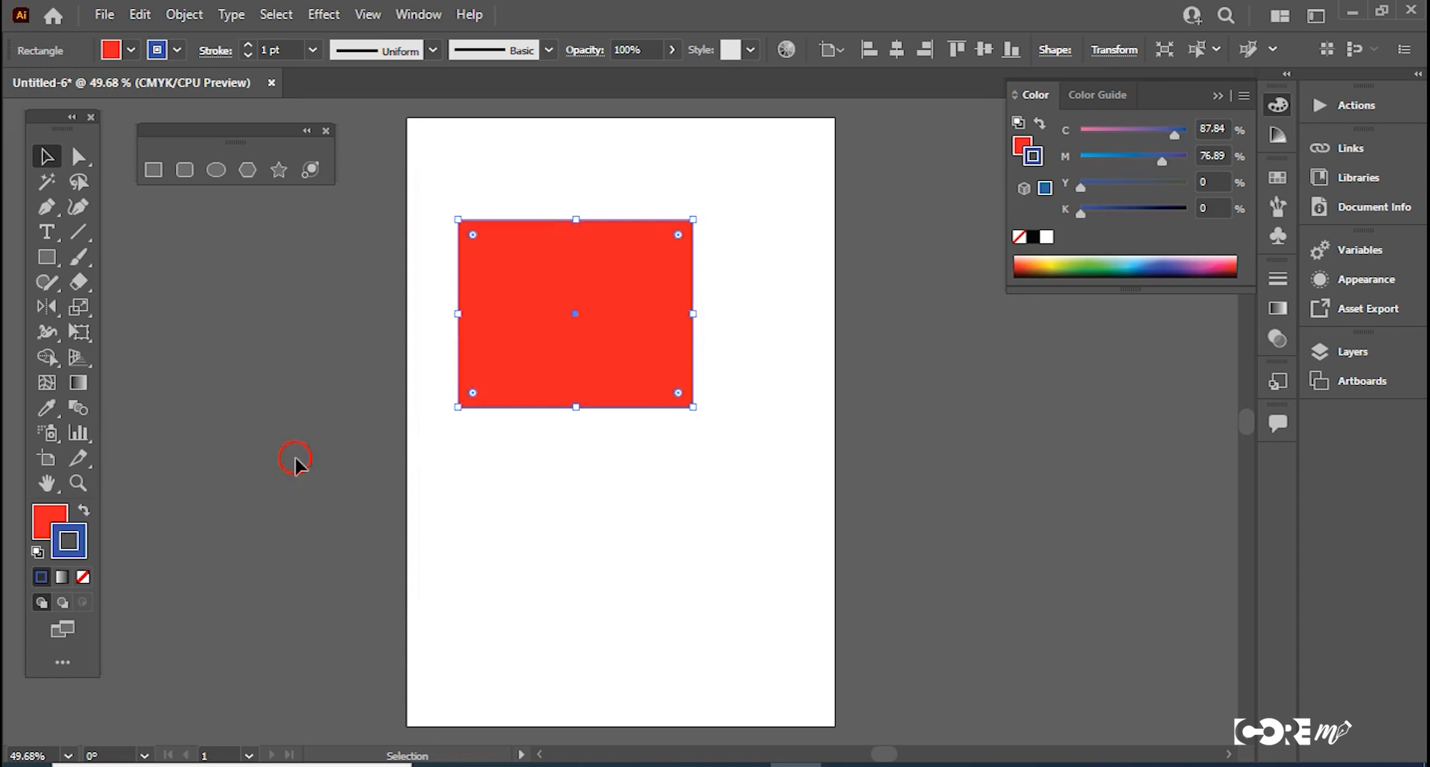
{"action": "left_click", "coordinate": [294, 463]}
{"action": "left_click", "coordinate": [573, 388]}
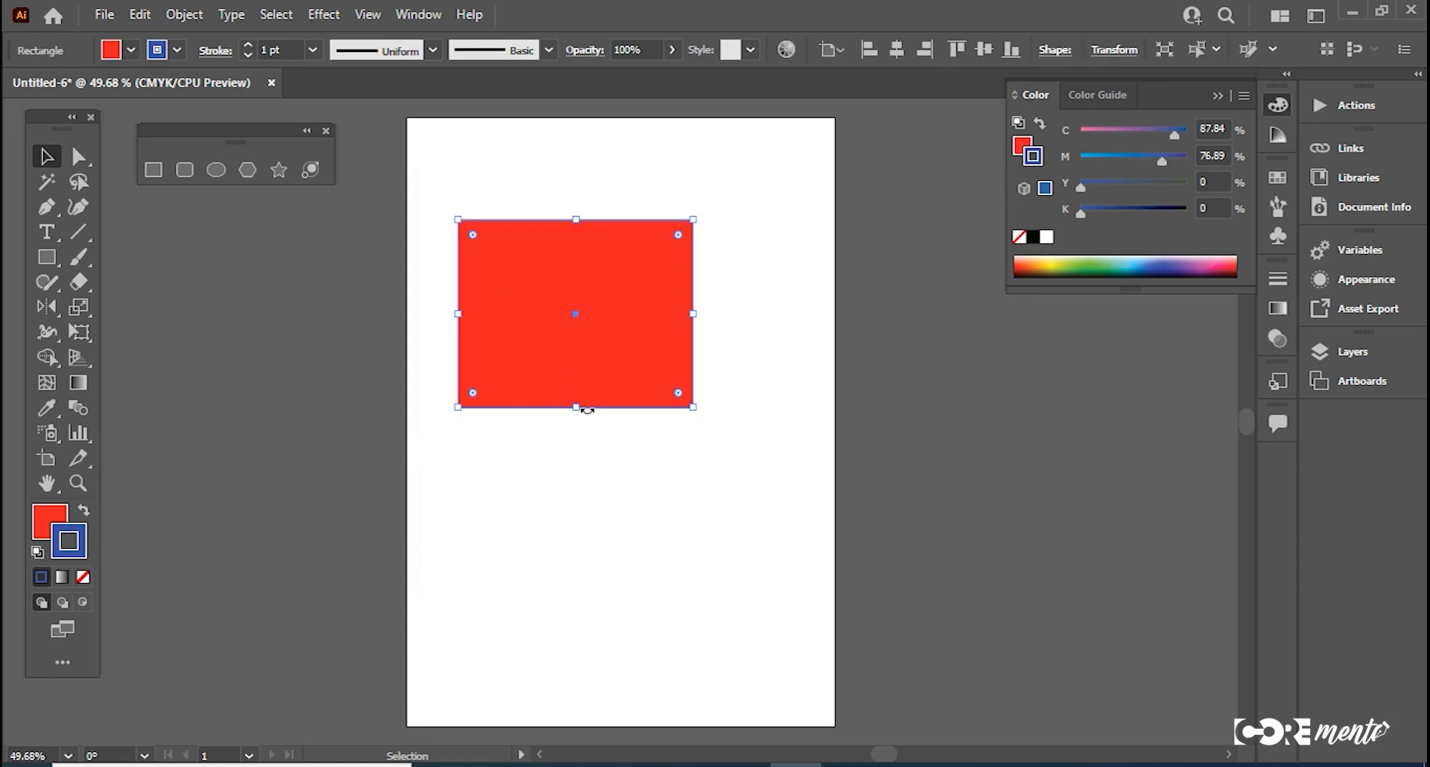
{"action": "left_click", "coordinate": [313, 52]}
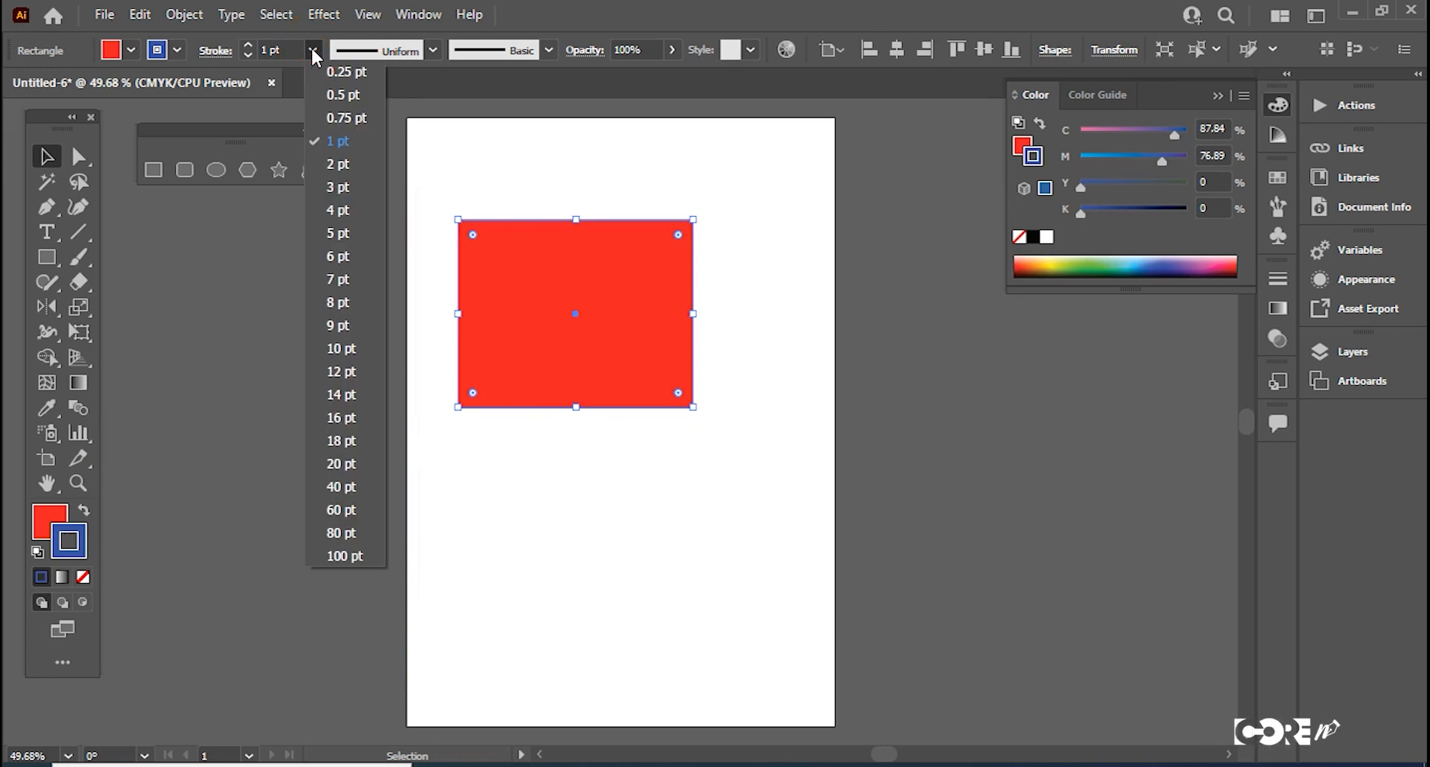
{"action": "left_click", "coordinate": [340, 348]}
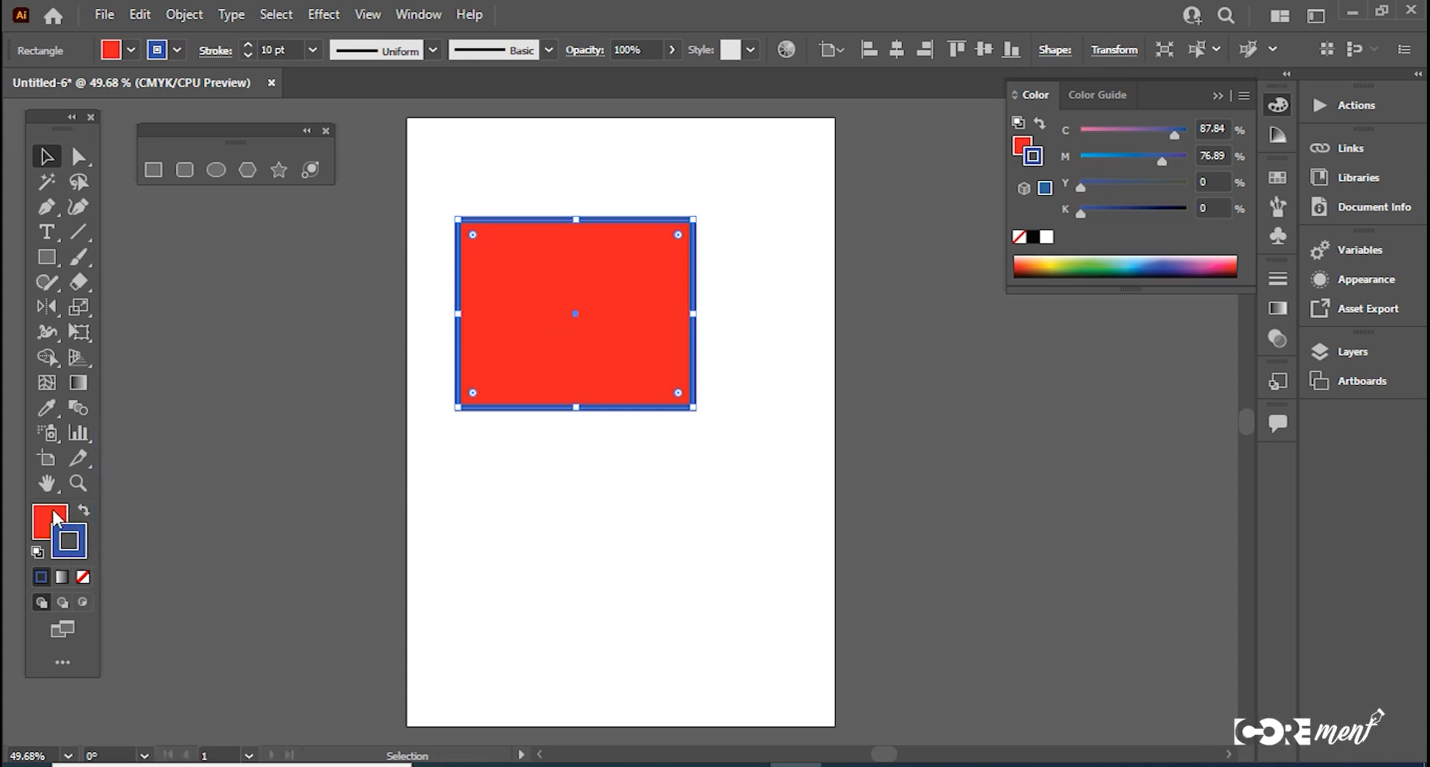
Step: Remove the rectangle's stroke, and apply a bright red stroke with a weight of 8 pt in its place
{"action": "left_click", "coordinate": [81, 579]}
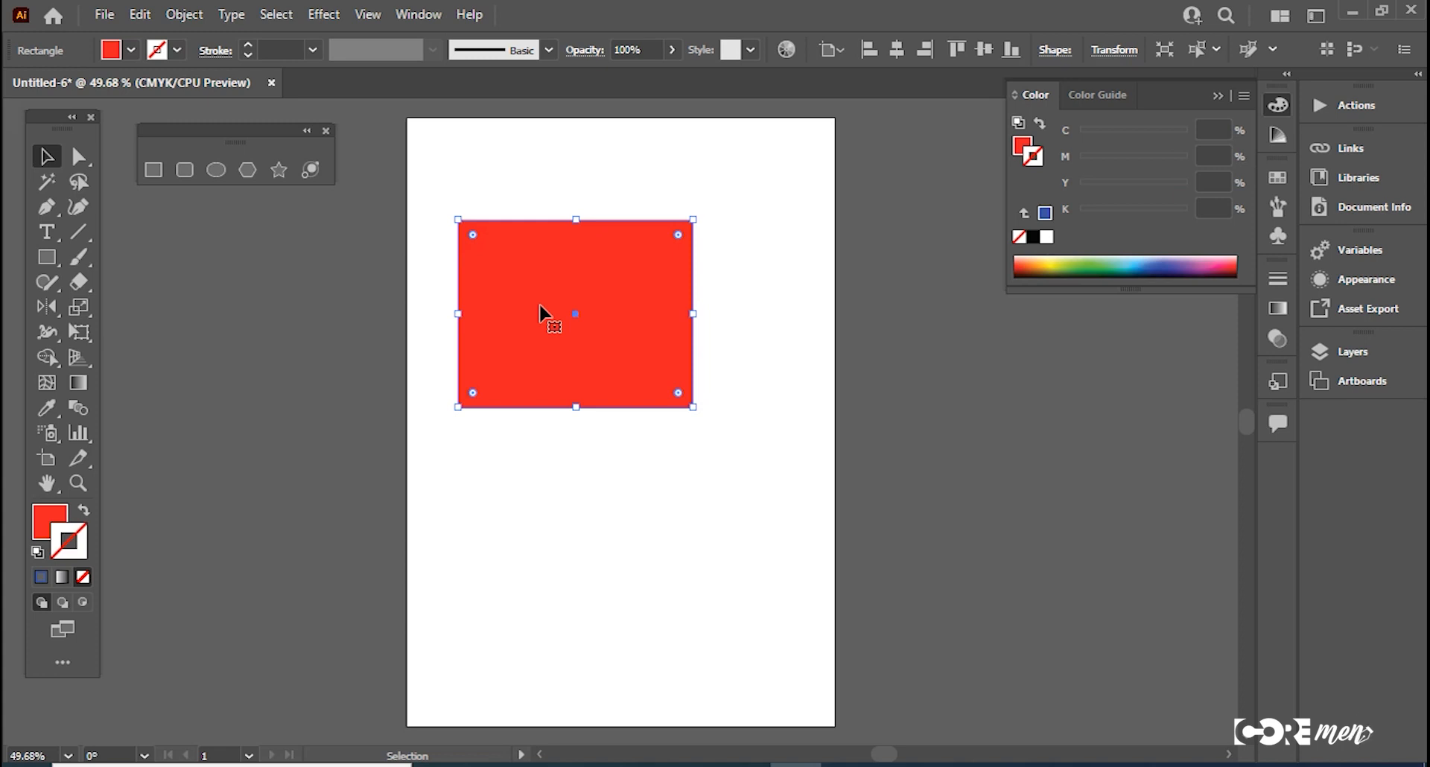
{"action": "double_click", "coordinate": [77, 558]}
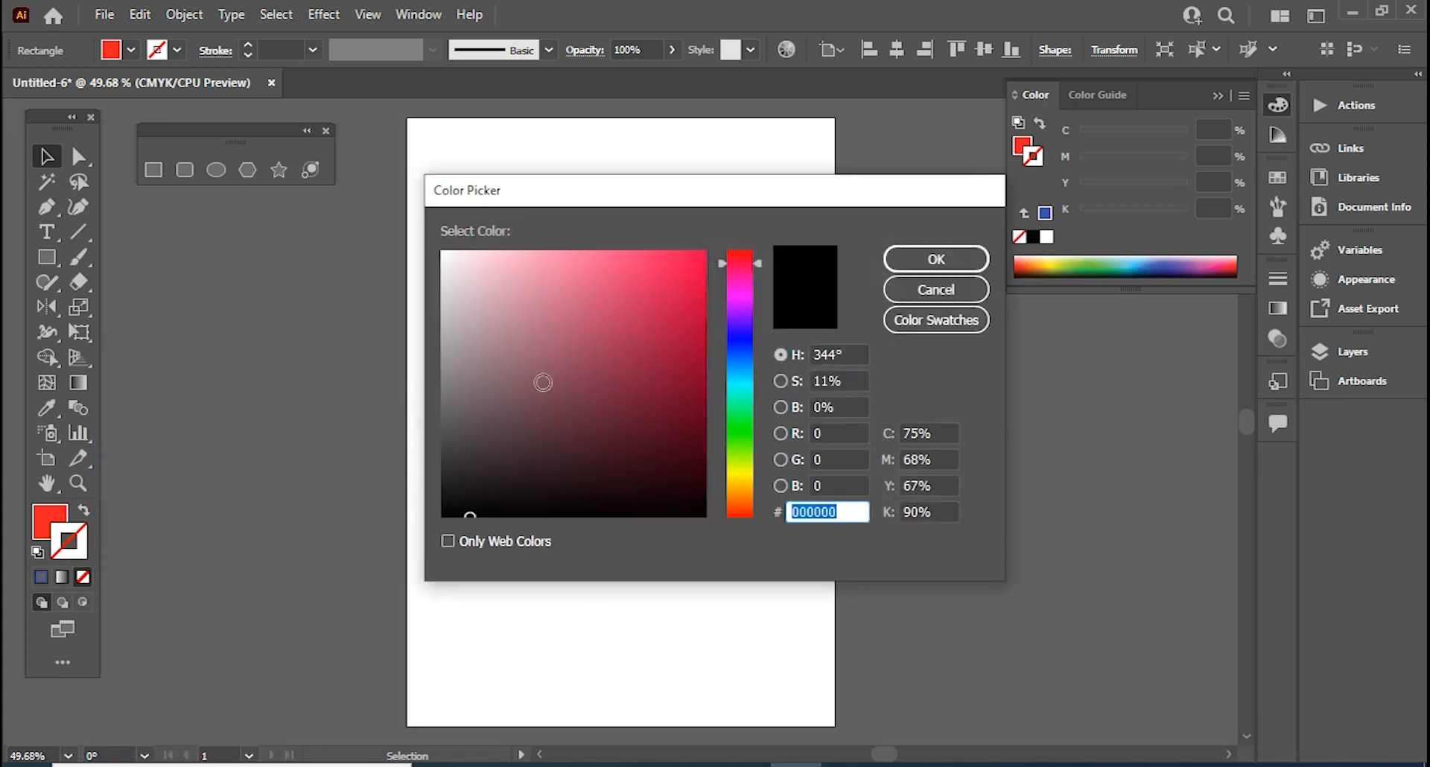
{"action": "left_click_drag", "start_coordinate": [740, 272], "coordinate": [738, 190]}
{"action": "left_click_drag", "start_coordinate": [694, 271], "coordinate": [704, 251]}
{"action": "left_click", "coordinate": [913, 255]}
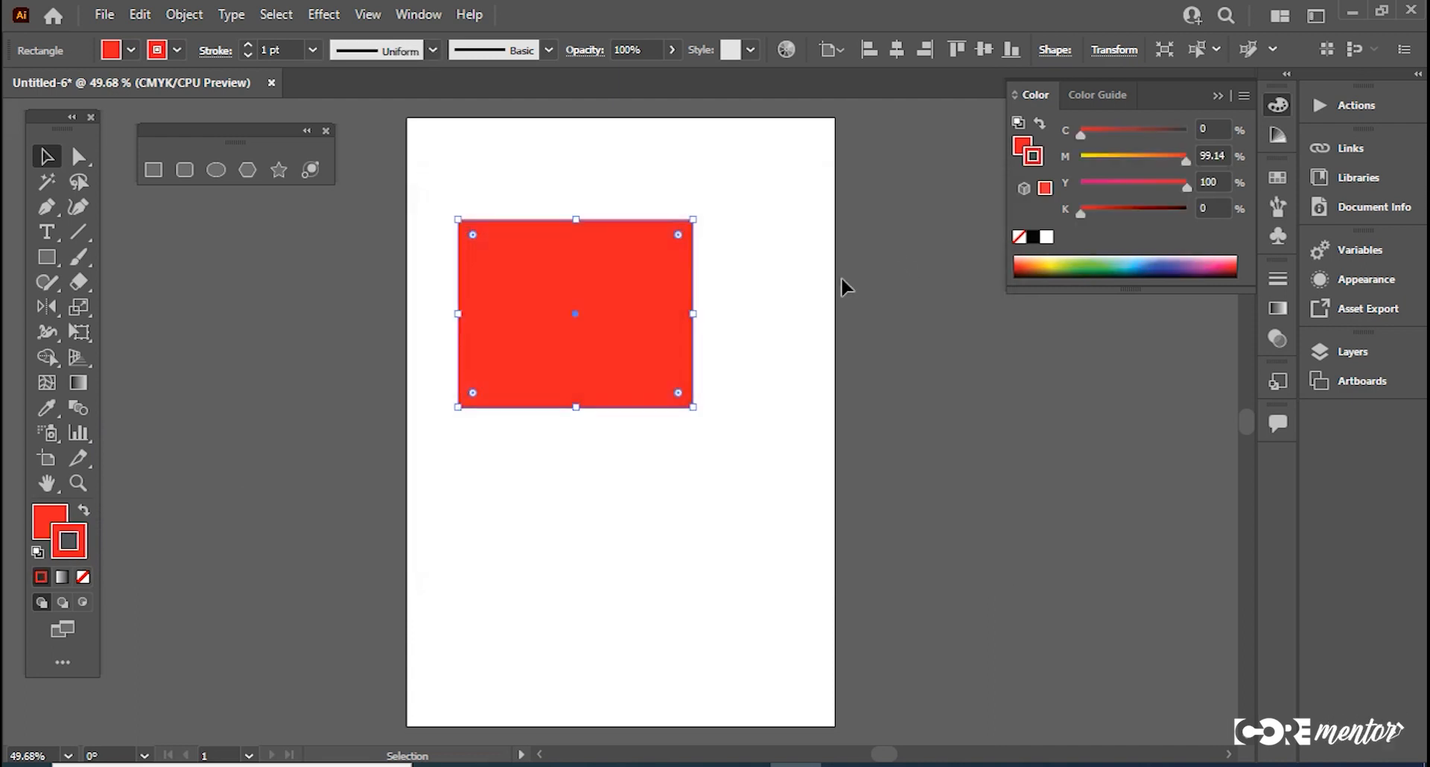
{"action": "left_click", "coordinate": [311, 51]}
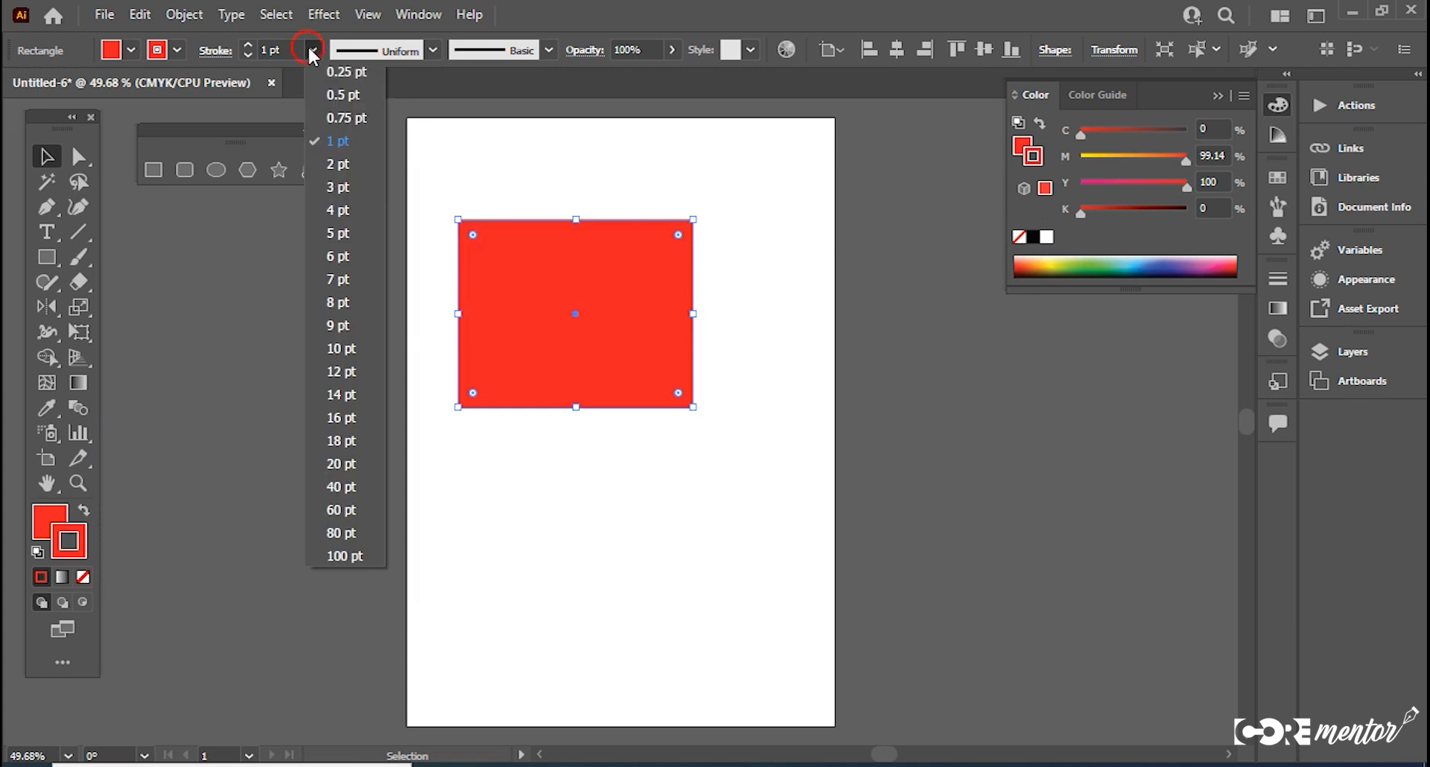
{"action": "left_click", "coordinate": [335, 301]}
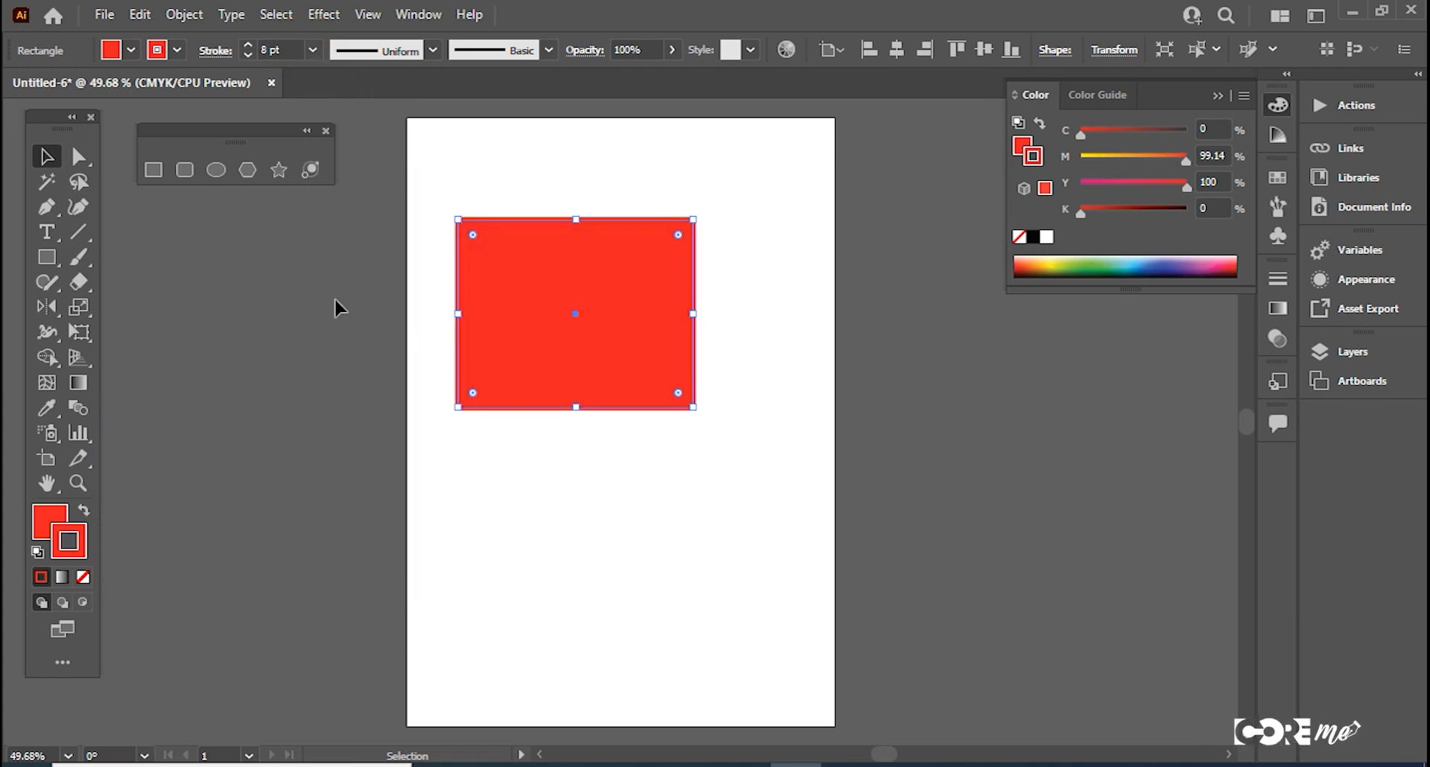
Step: Remove the rectangle's fill and move the remaining outline slightly down the artboard
{"action": "left_click", "coordinate": [49, 514]}
{"action": "left_click", "coordinate": [82, 578]}
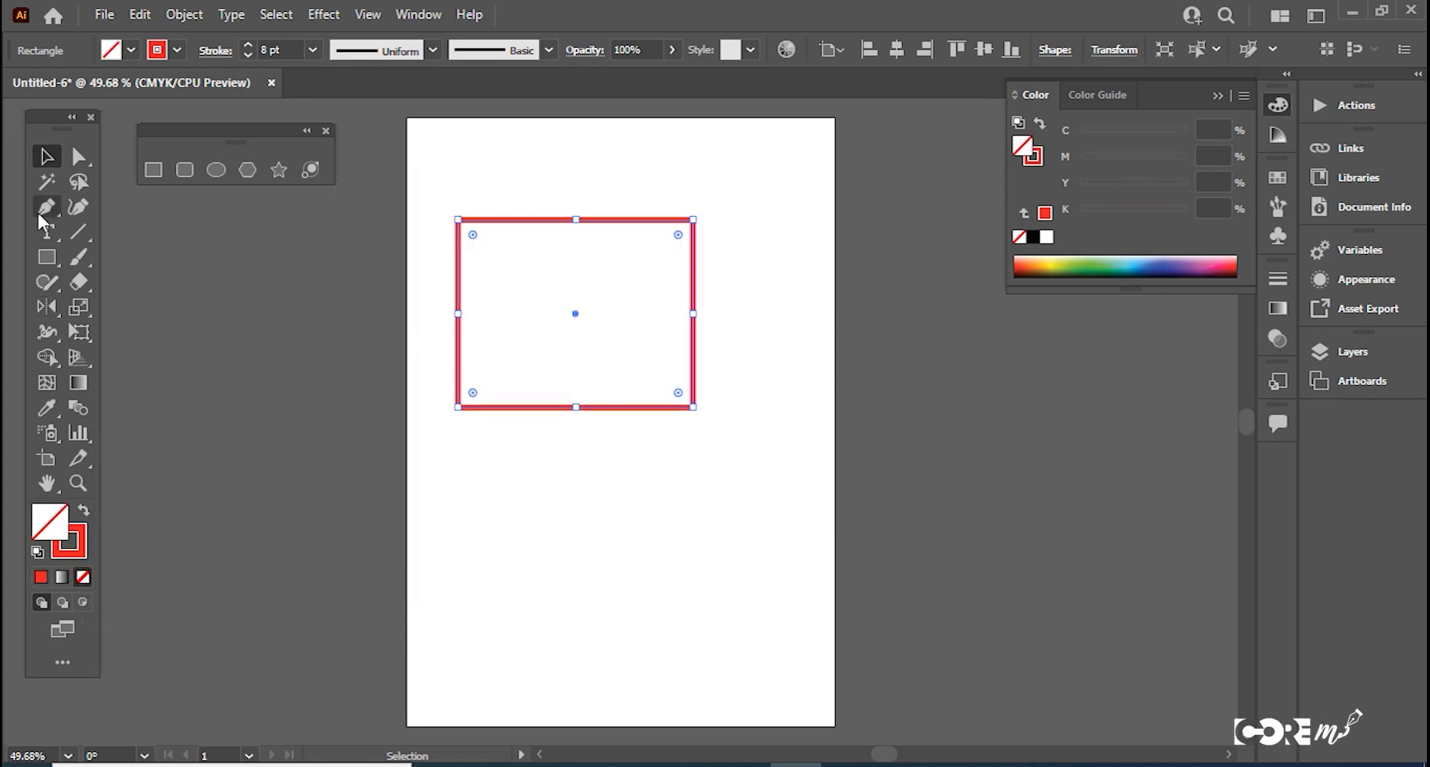
{"action": "left_click", "coordinate": [453, 587]}
{"action": "left_click_drag", "start_coordinate": [578, 412], "coordinate": [638, 438]}
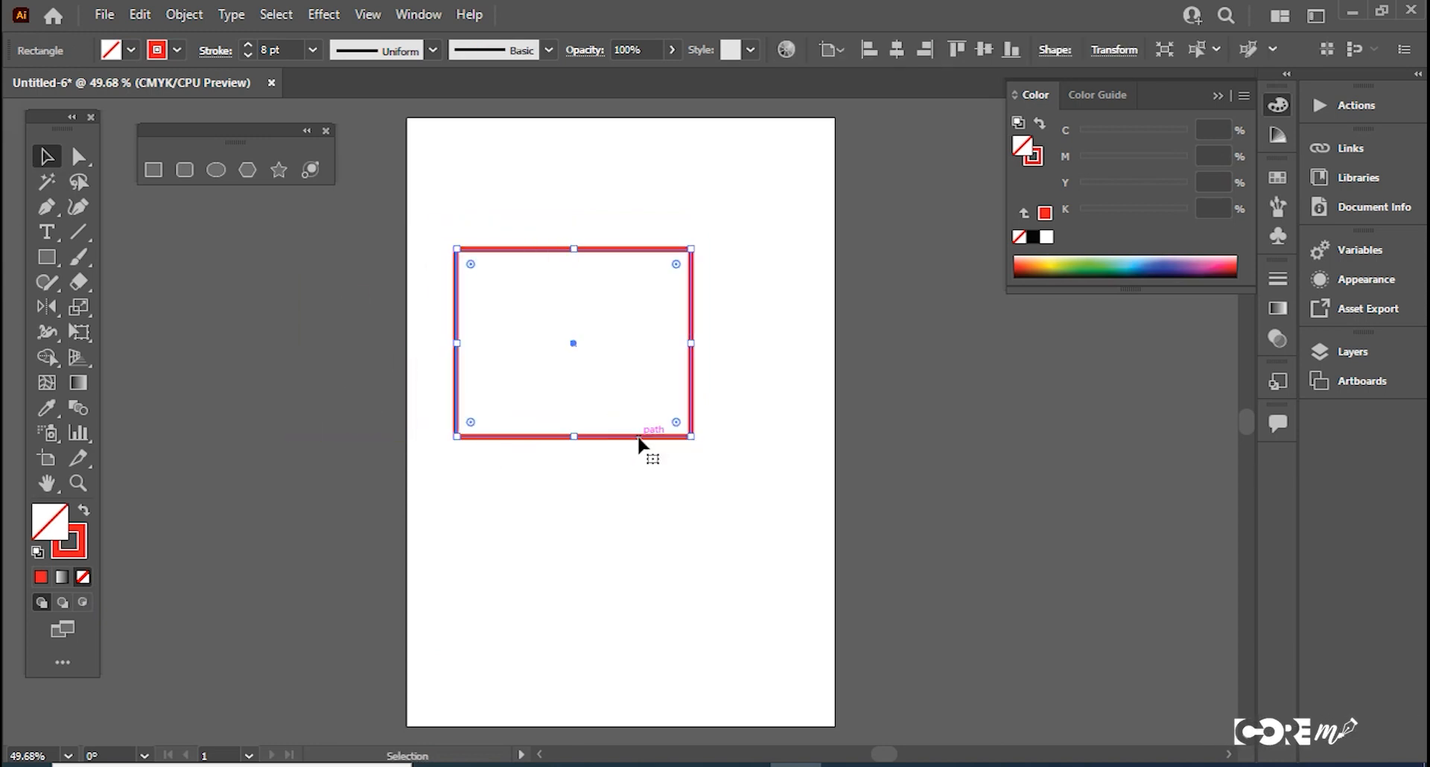
Step: Reset the rectangle to the default white fill and black stroke, and set its stroke weight to 6 pt
{"action": "key", "text": "d"}
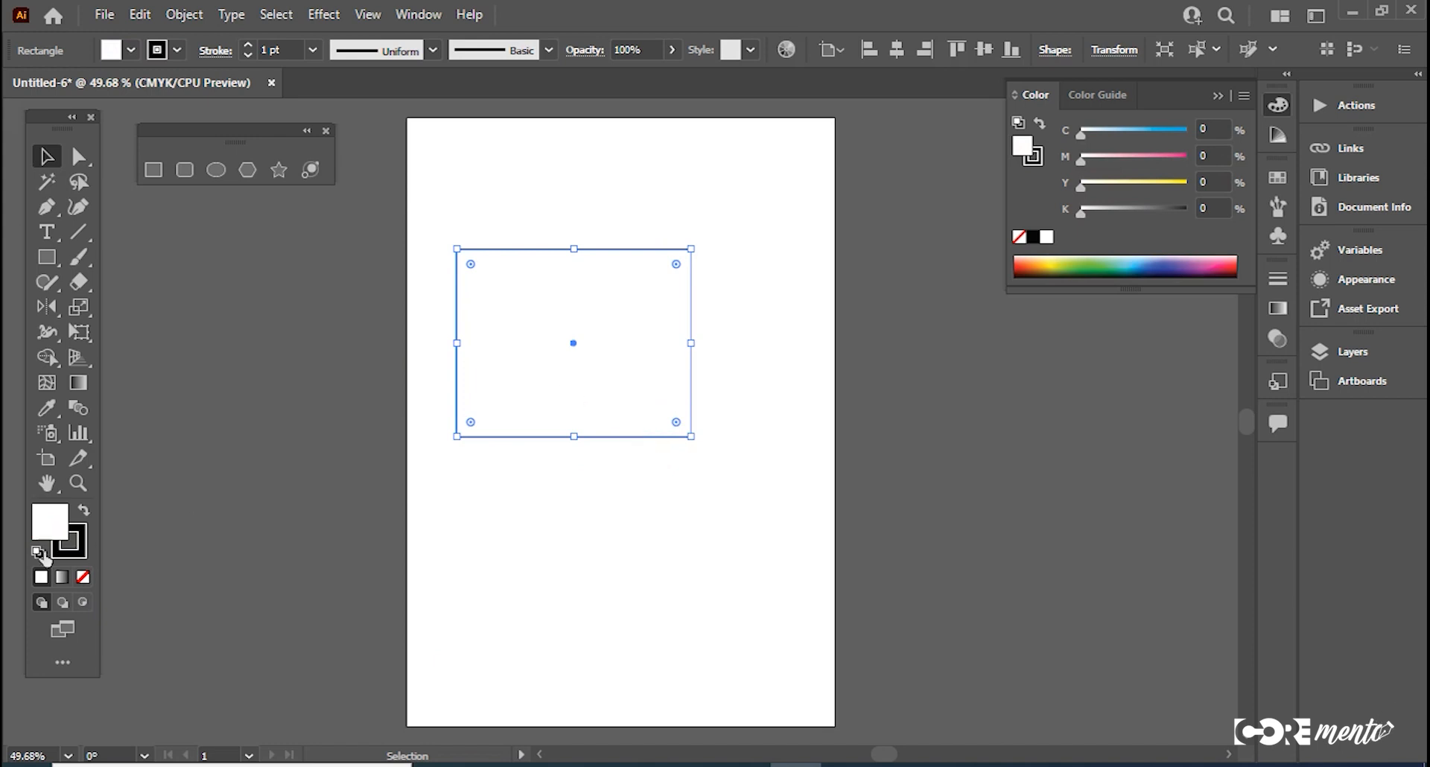
{"action": "left_click", "coordinate": [312, 49]}
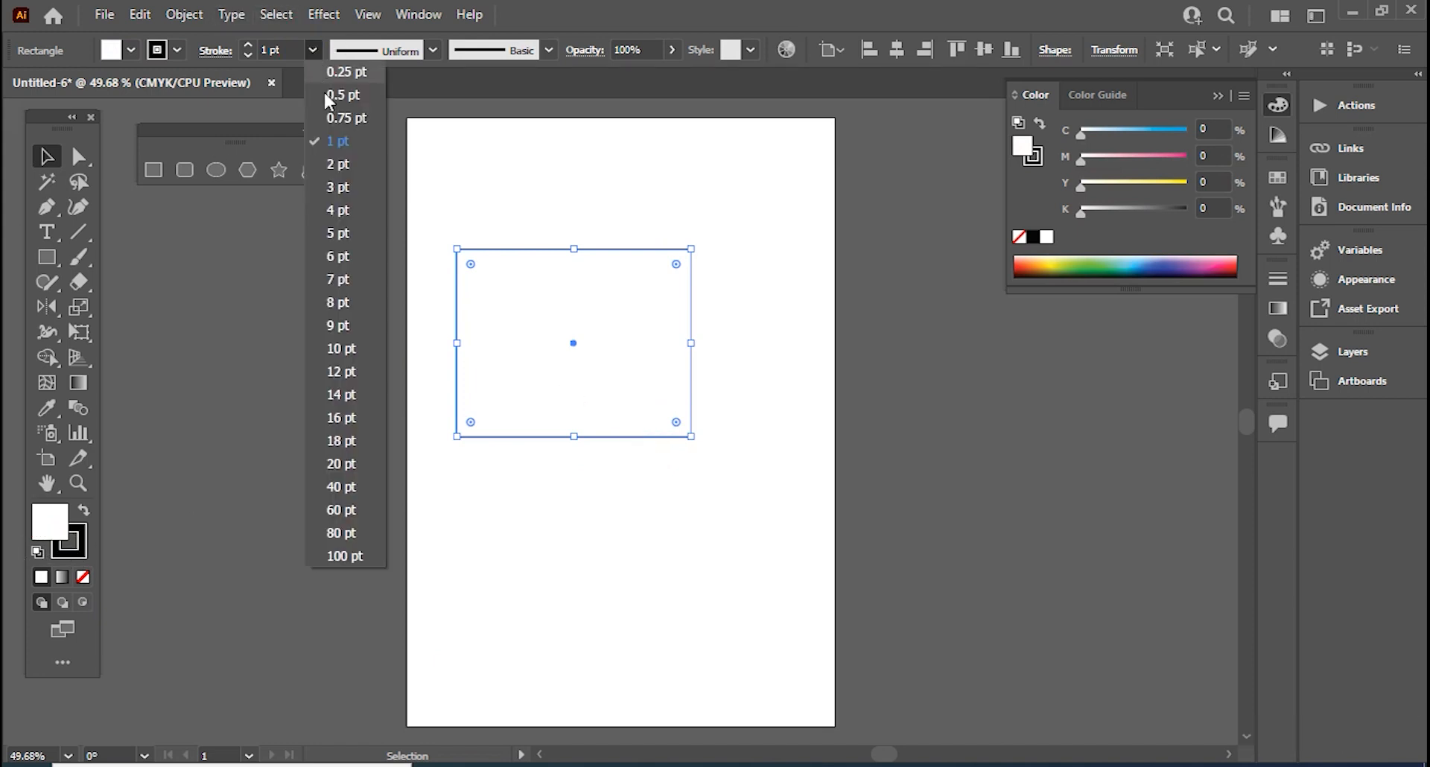
{"action": "left_click", "coordinate": [348, 257]}
Step: Move the rectangle up on the artboard and draw a smaller square below it with the Rectangle tool
{"action": "left_click", "coordinate": [500, 160]}
{"action": "left_click_drag", "start_coordinate": [532, 287], "coordinate": [524, 225]}
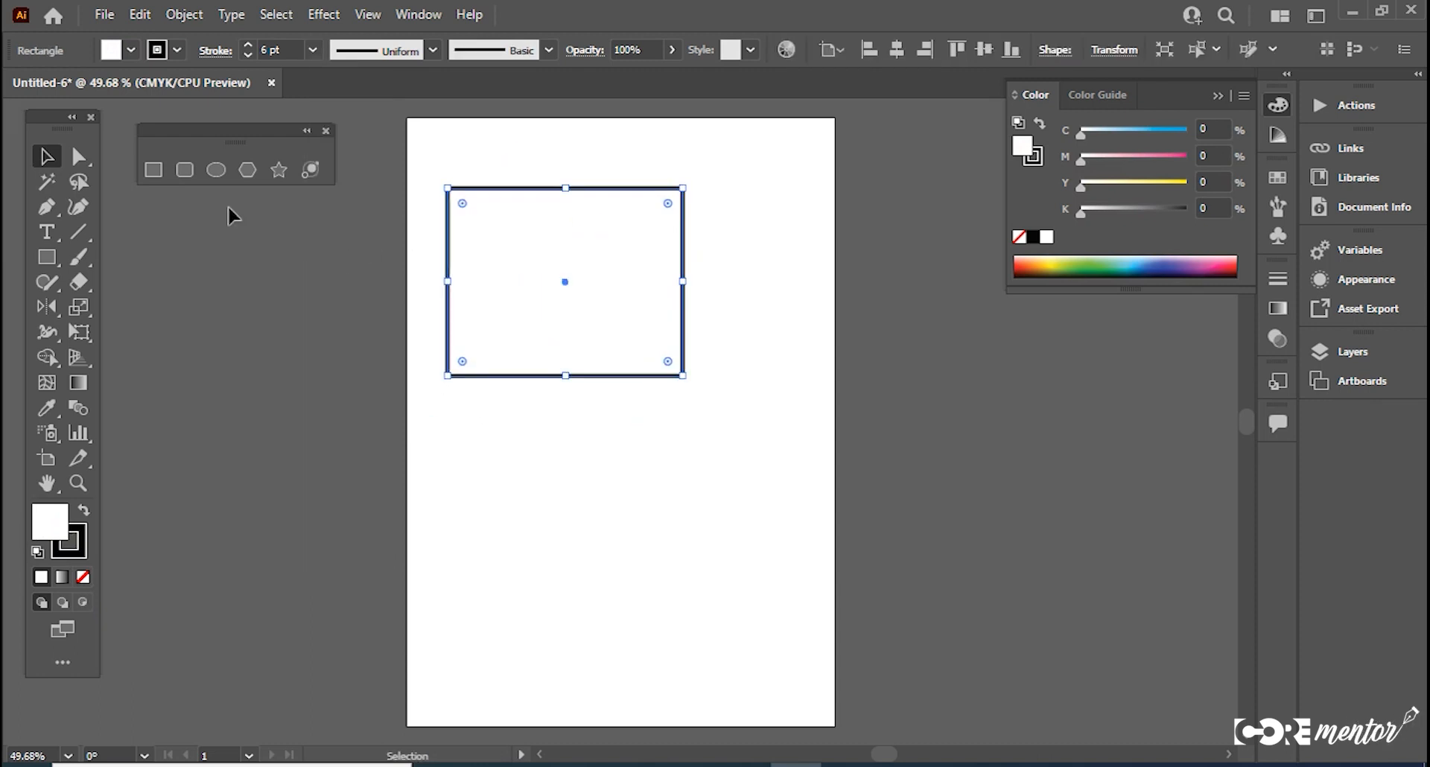
{"action": "left_click", "coordinate": [153, 170]}
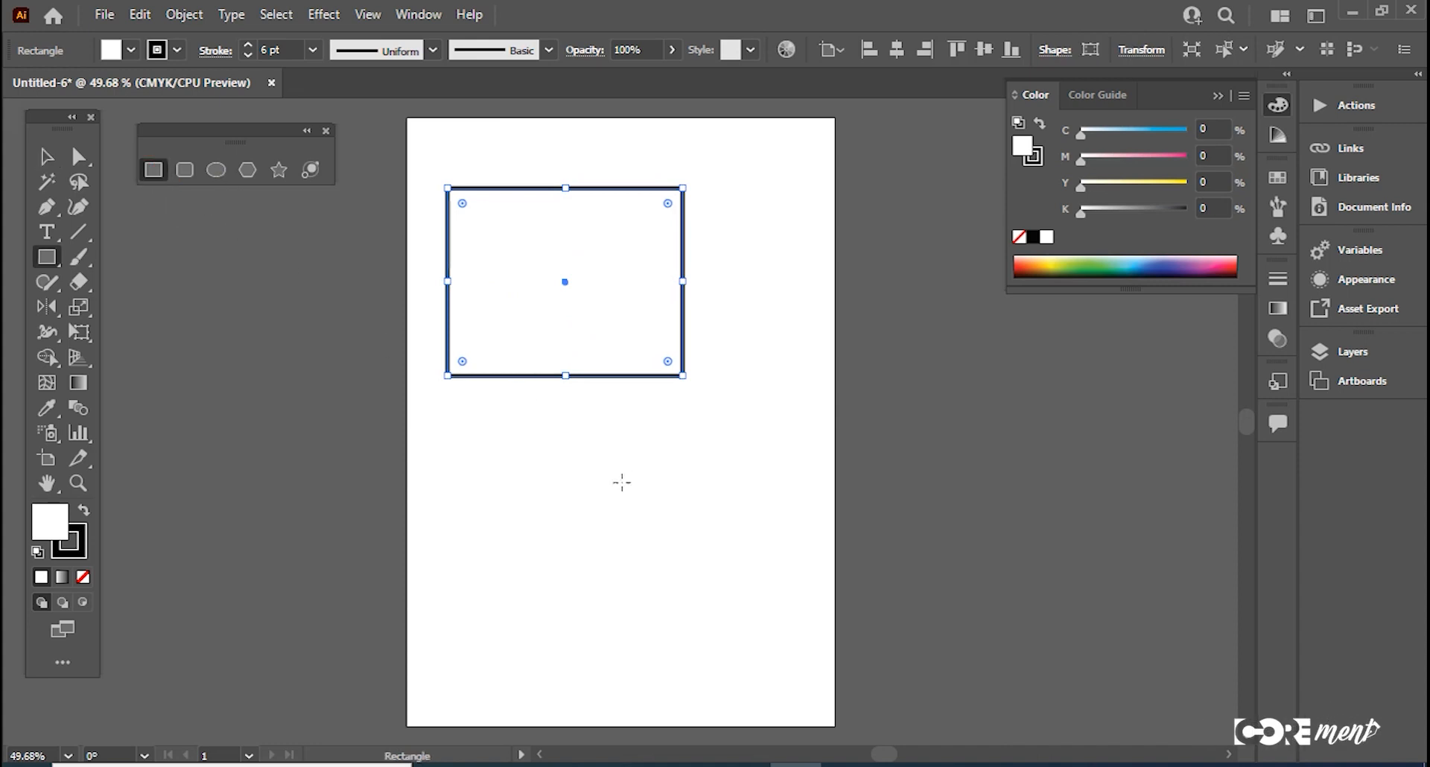
{"action": "left_click_drag", "start_coordinate": [528, 438], "coordinate": [702, 611]}
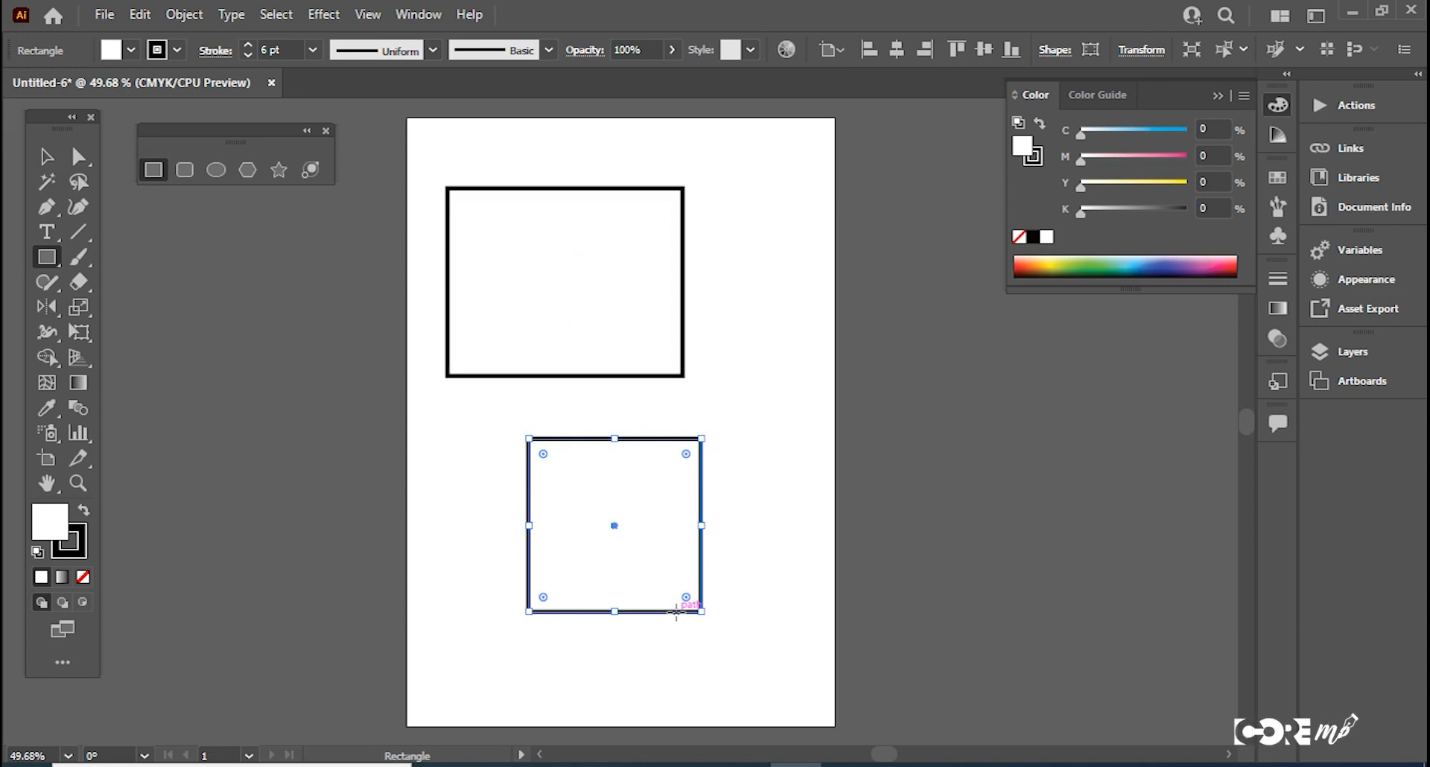
Step: Scale the lower square down proportionally to about two thirds of its size, keeping its lower-left corner in place
{"action": "left_click", "coordinate": [48, 158]}
{"action": "left_click", "coordinate": [668, 494], "text": "ctrl"}
{"action": "left_click", "coordinate": [616, 336], "text": "ctrl"}
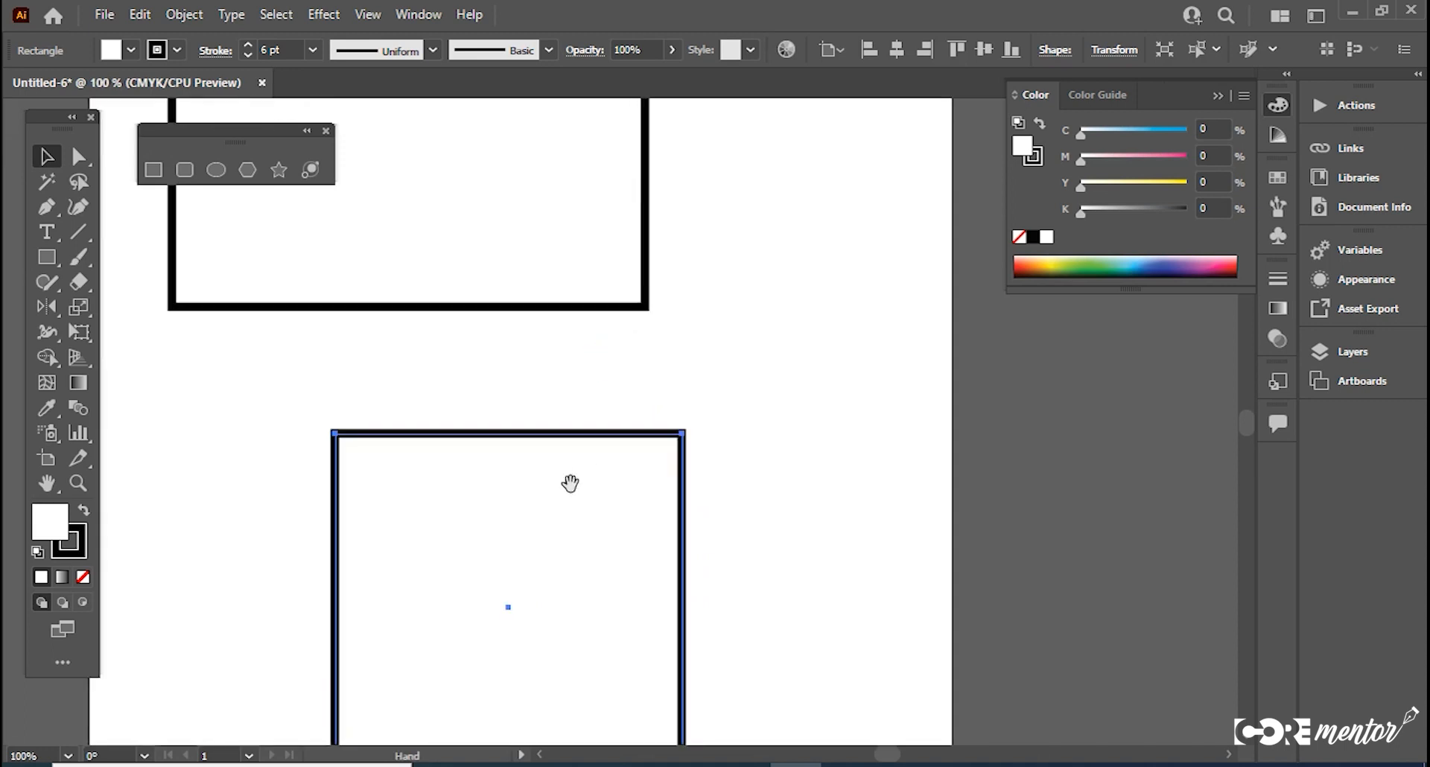
{"action": "left_click_drag", "start_coordinate": [569, 482], "coordinate": [655, 297]}
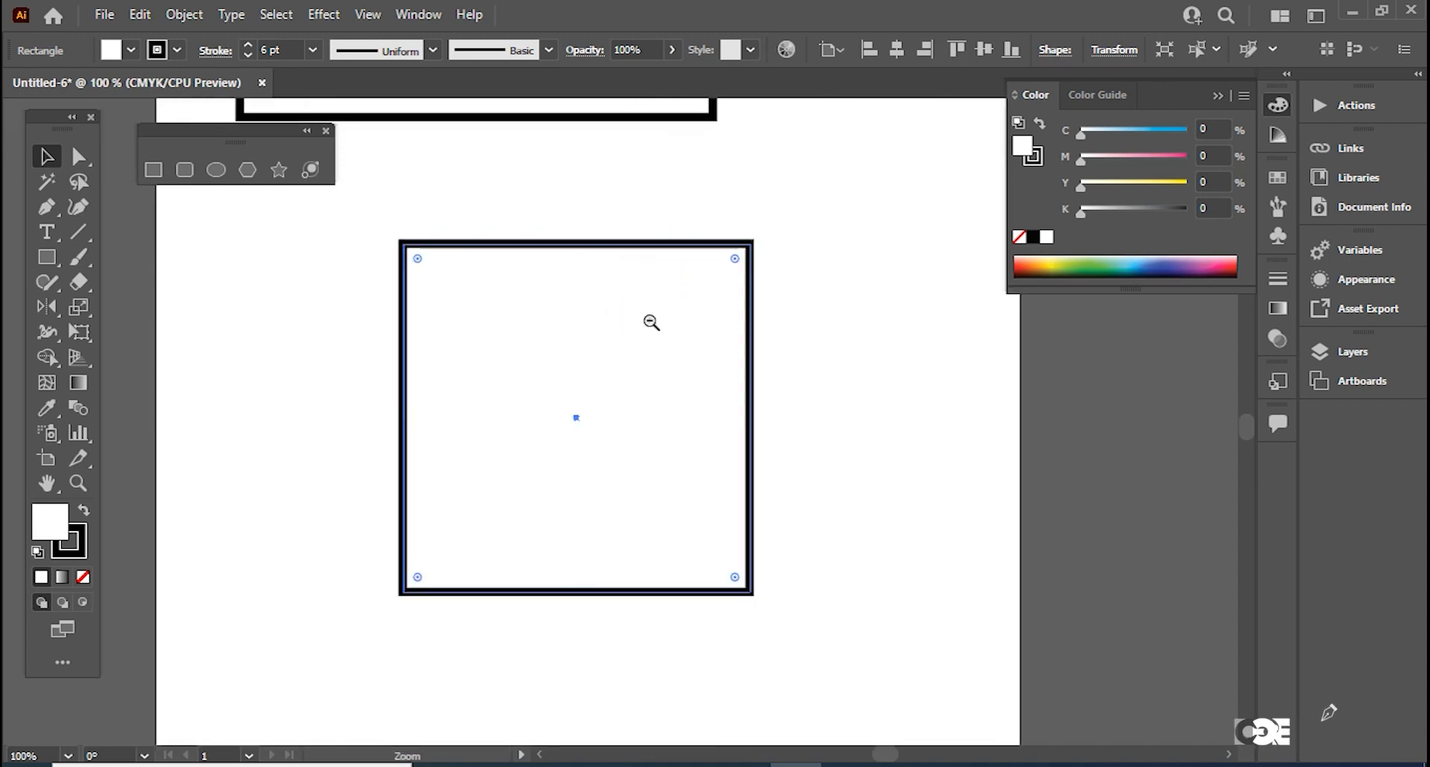
{"action": "left_click", "coordinate": [648, 322], "text": "ctrl+alt"}
{"action": "left_click", "coordinate": [648, 322], "text": "ctrl+alt"}
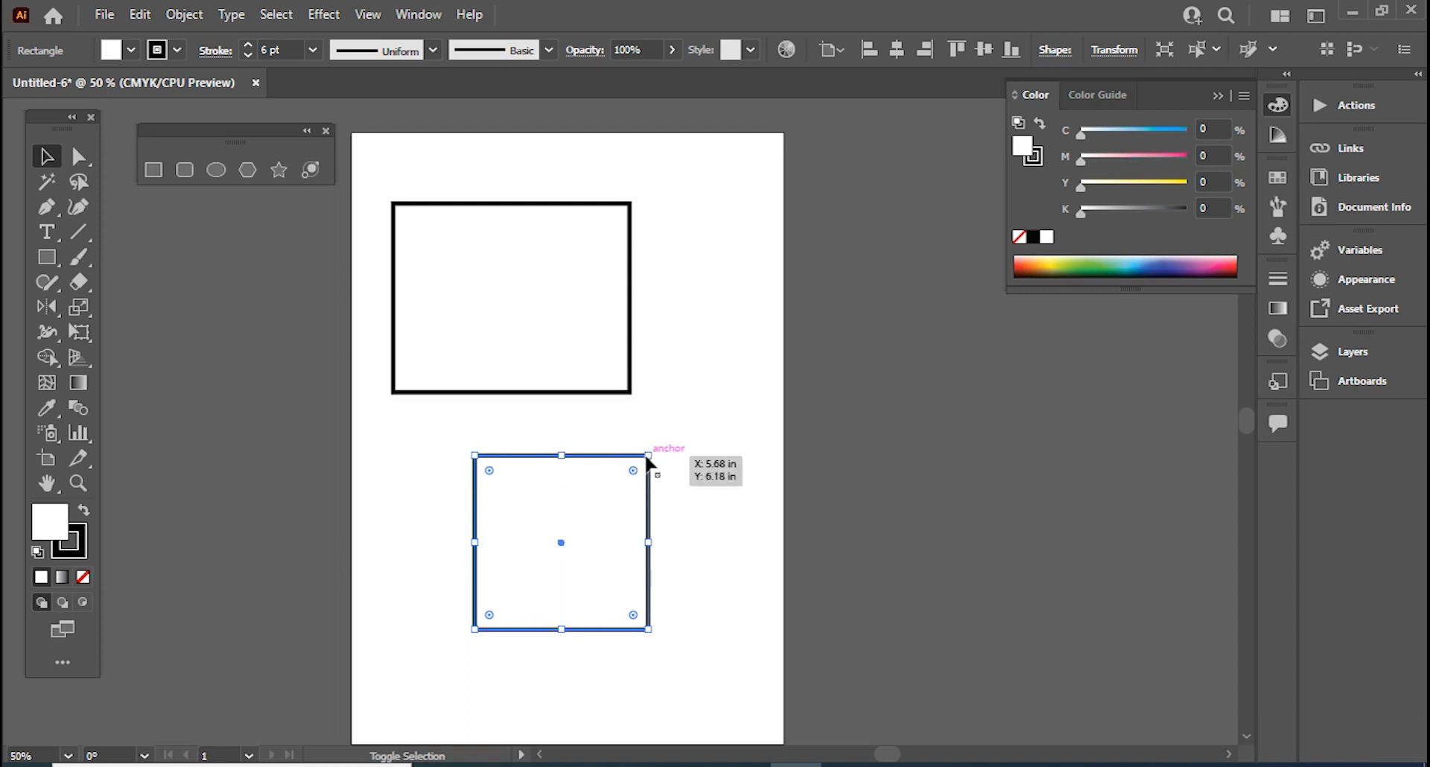
{"action": "left_click_drag", "start_coordinate": [648, 456], "coordinate": [588, 522]}
Step: Resize the upper rectangle into a wide, flat shape of about 7.13 × 2.18 in spanning most of the artboard's width
{"action": "left_click", "coordinate": [606, 393]}
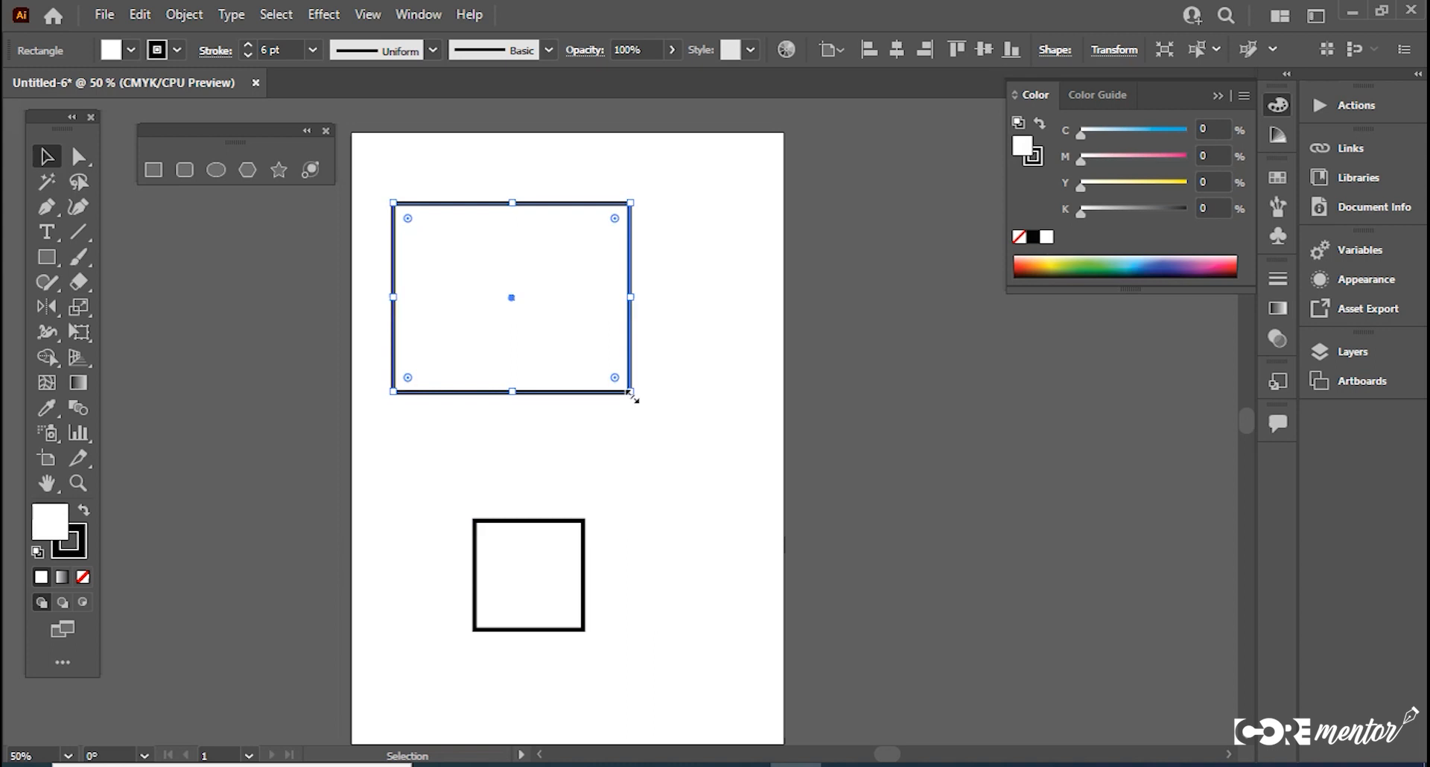
{"action": "left_click_drag", "start_coordinate": [630, 394], "coordinate": [644, 444]}
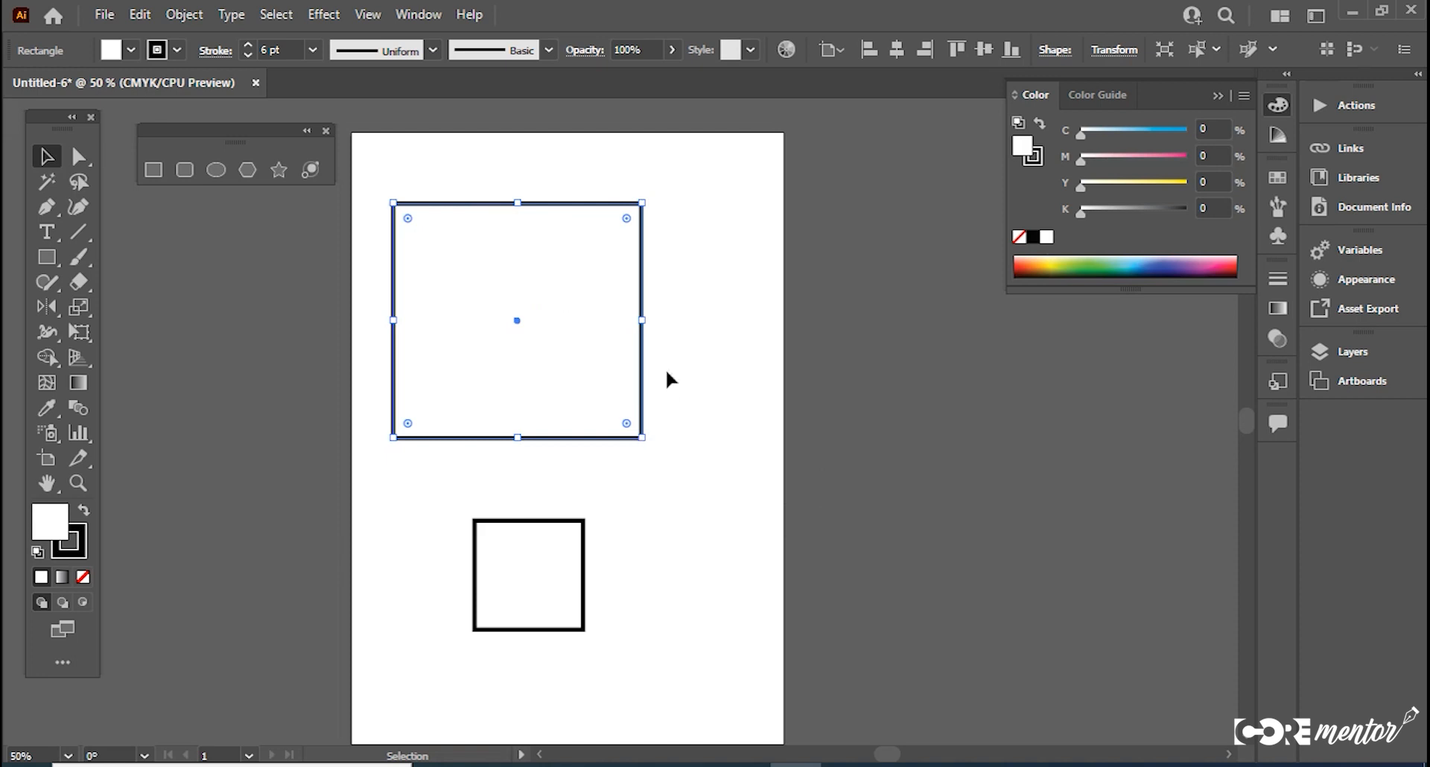
{"action": "left_click_drag", "start_coordinate": [522, 439], "coordinate": [533, 284]}
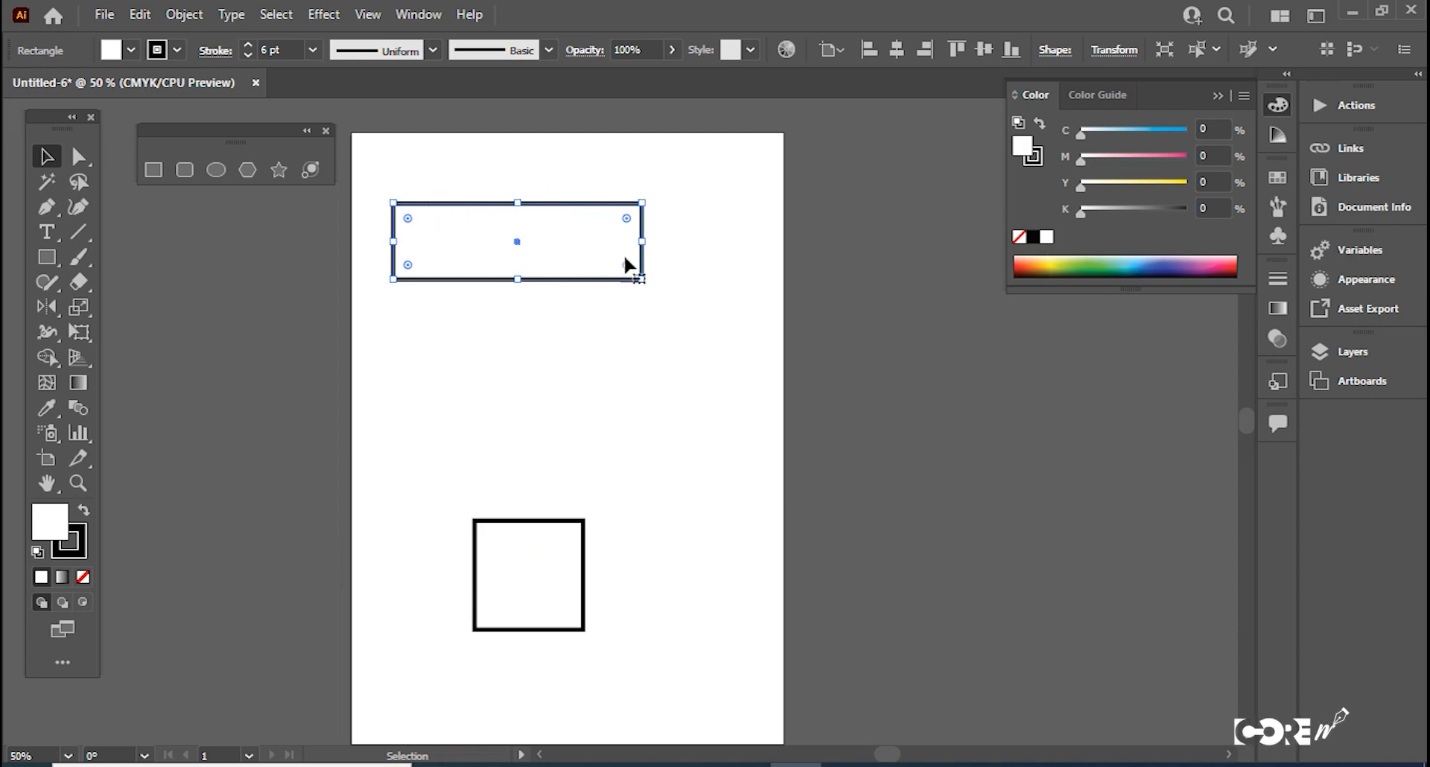
{"action": "left_click_drag", "start_coordinate": [641, 279], "coordinate": [766, 352]}
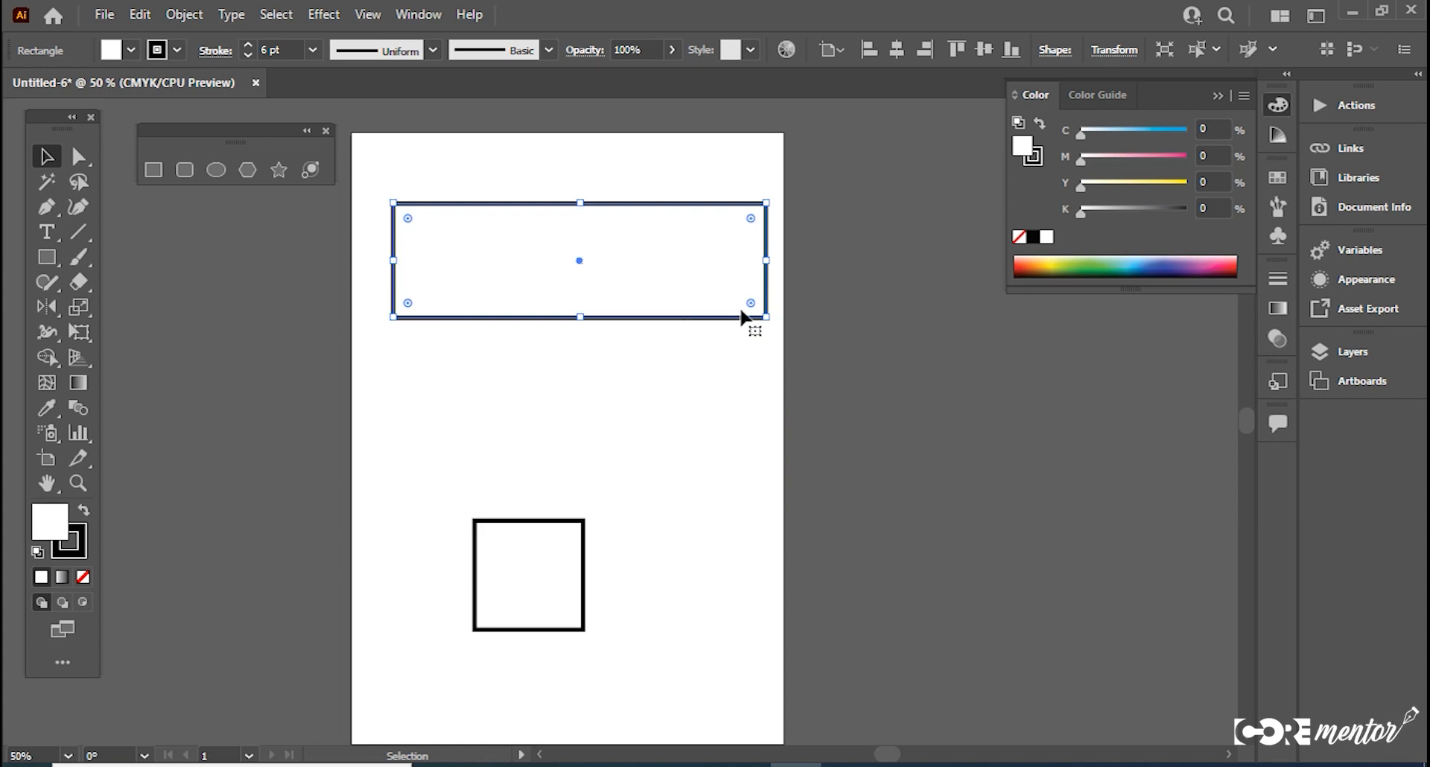
Step: Round all four corners of the wide rectangle to about 0.72 in and check its rectangle properties
{"action": "left_click", "coordinate": [708, 328]}
{"action": "left_click", "coordinate": [642, 379]}
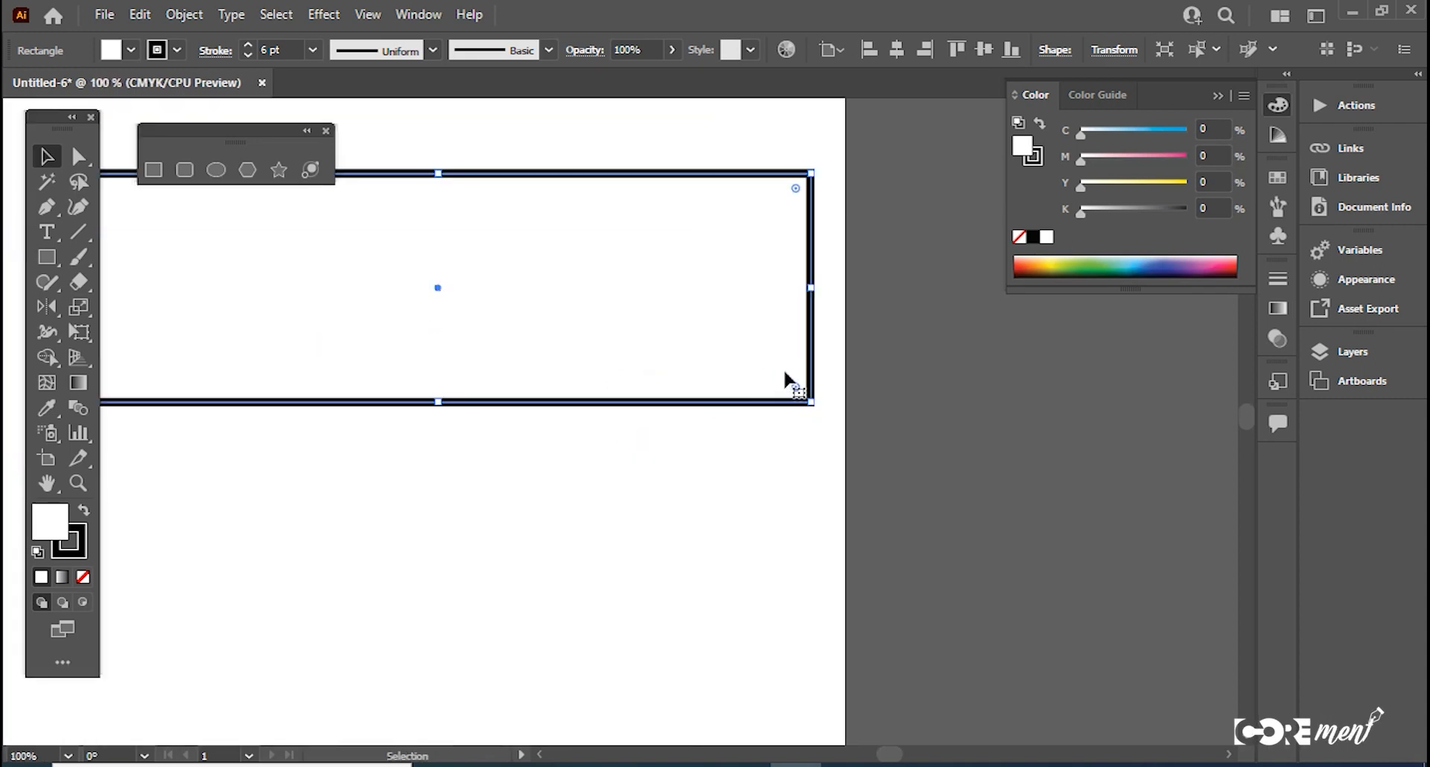
{"action": "key", "text": "space"}
{"action": "left_click_drag", "start_coordinate": [713, 416], "coordinate": [903, 476]}
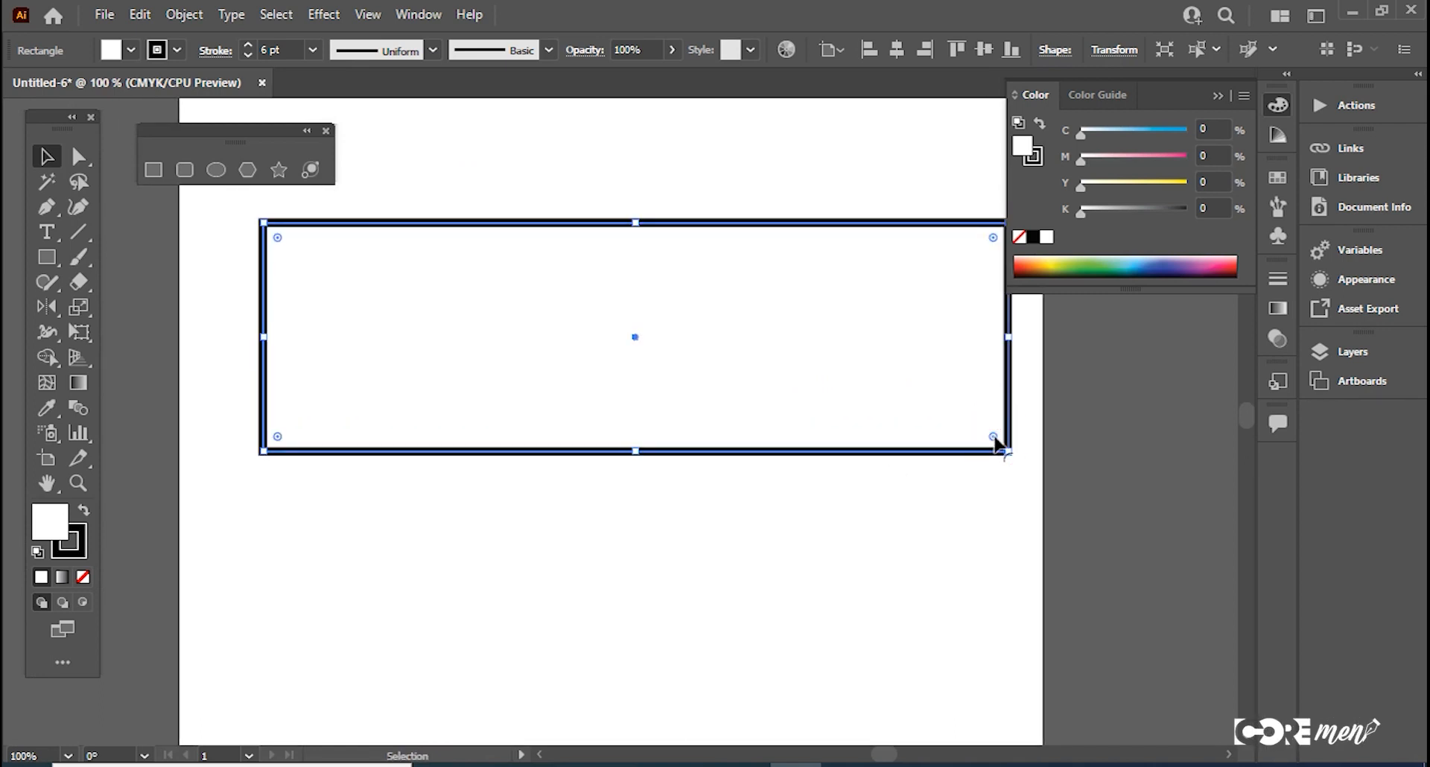
{"action": "left_click_drag", "start_coordinate": [996, 439], "coordinate": [932, 374]}
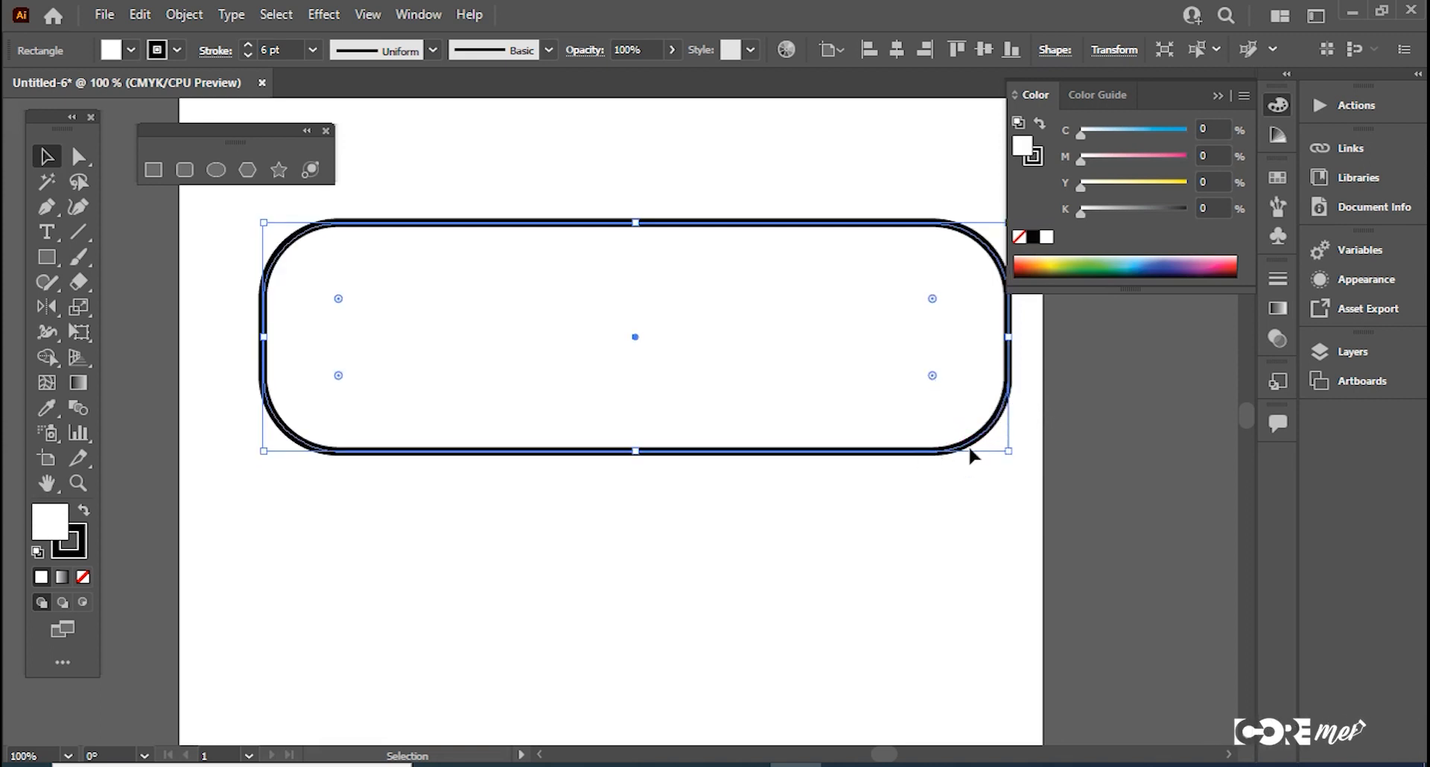
{"action": "double_click", "coordinate": [934, 297]}
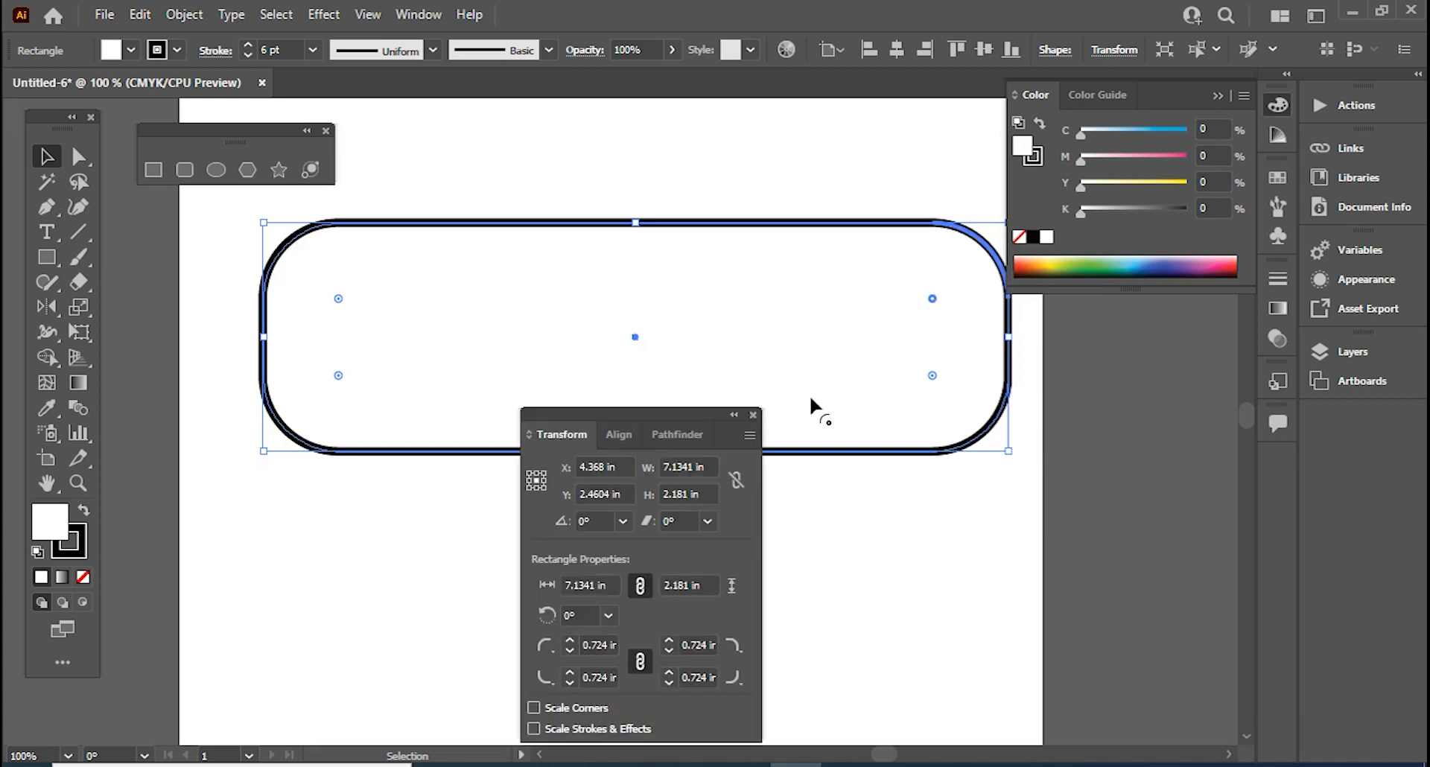
{"action": "left_click", "coordinate": [753, 414]}
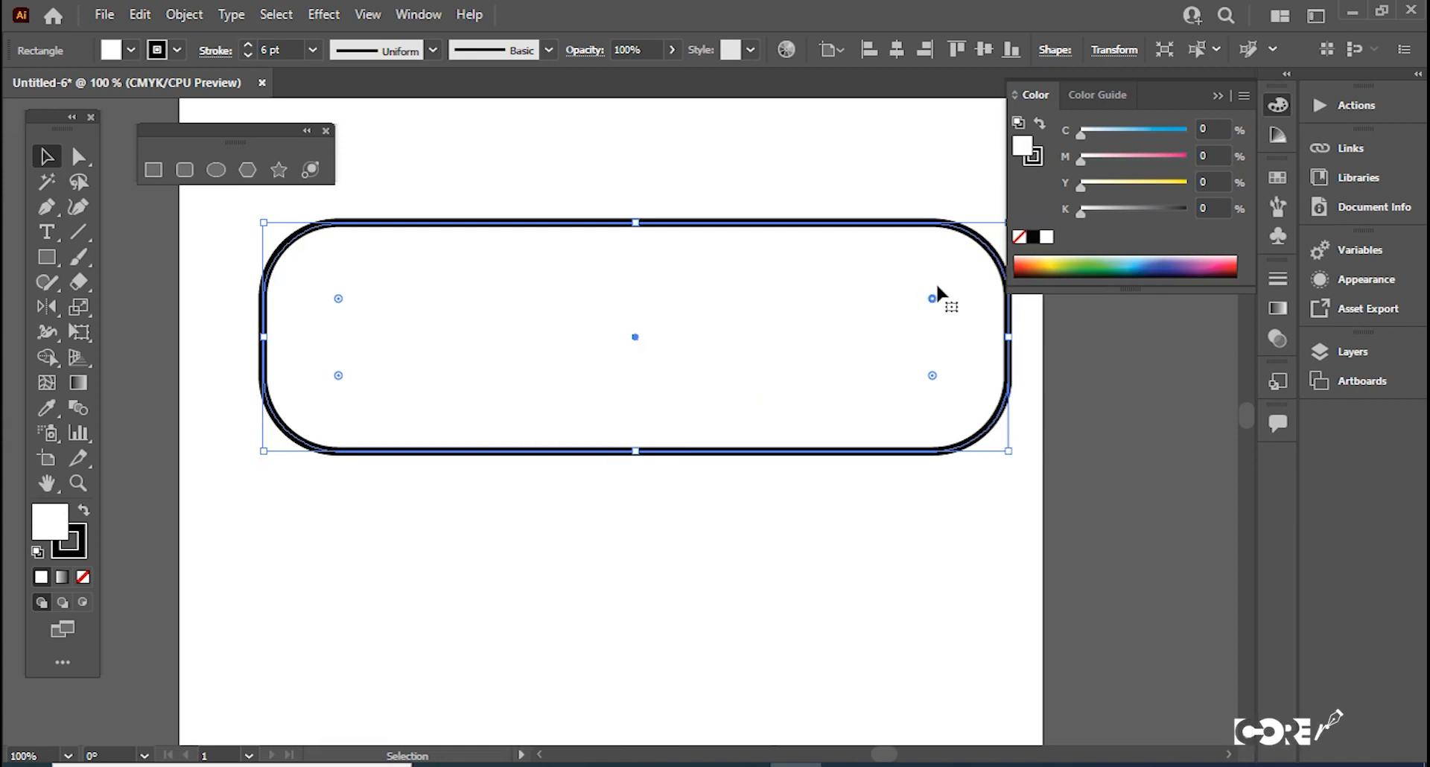
Step: Try a larger radius on the wide rectangle's lower-right corner alone, and undo all of its corner rounding
{"action": "left_click", "coordinate": [933, 378]}
{"action": "left_click_drag", "start_coordinate": [934, 377], "coordinate": [824, 270]}
{"action": "key", "text": "ctrl+z"}
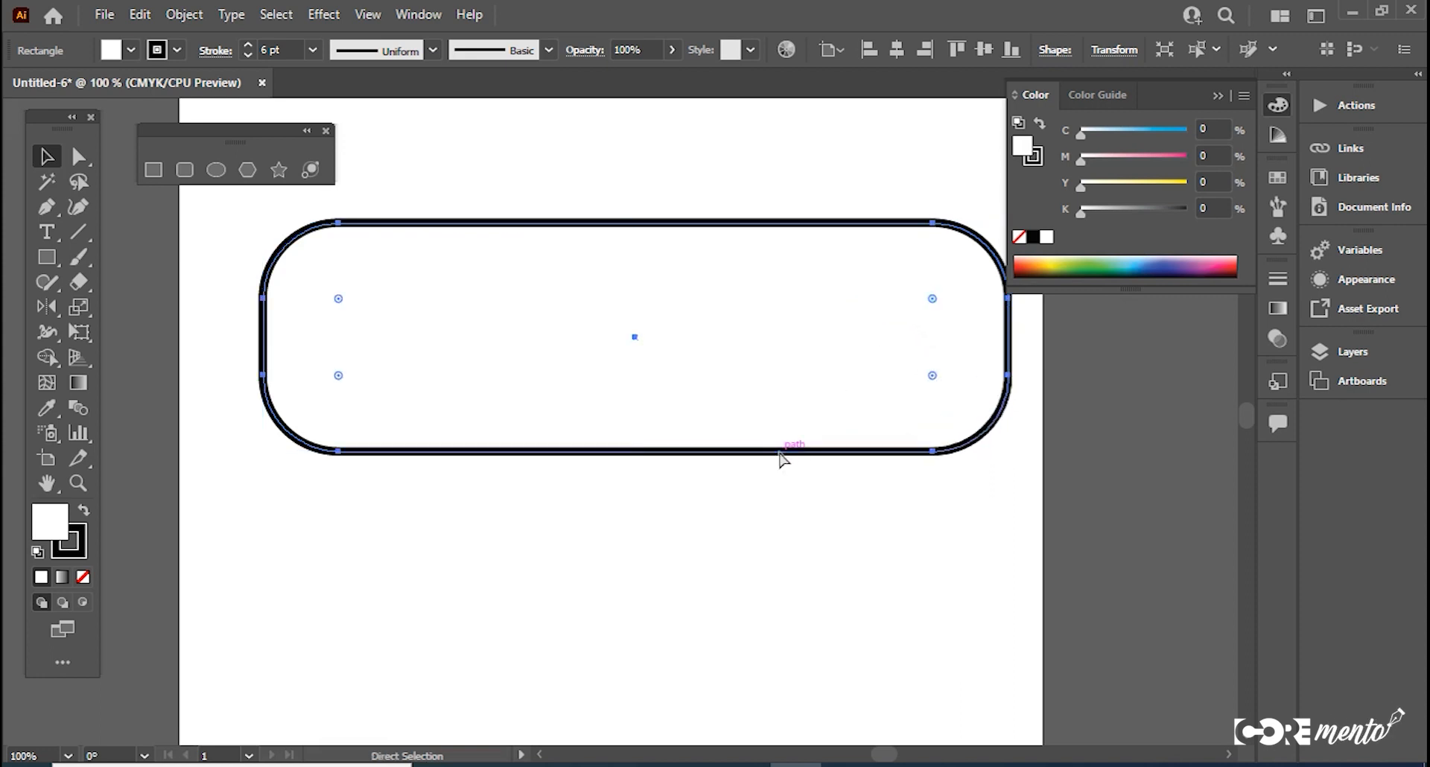
{"action": "key", "text": "ctrl+z"}
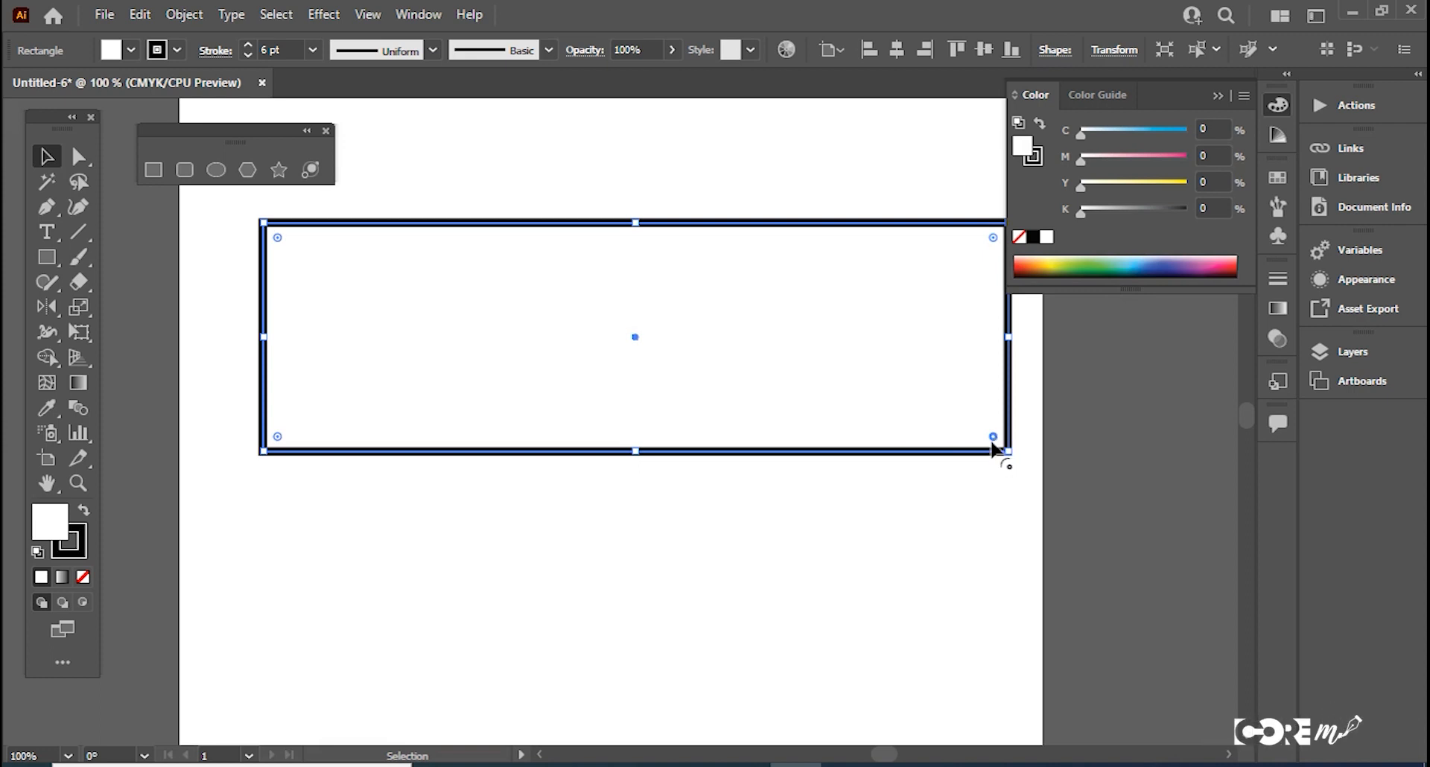
Step: Try a large rounding on the wide rectangle's lower-right corner alone, undo it, and reselect the rectangle
{"action": "left_click_drag", "start_coordinate": [992, 444], "coordinate": [871, 317]}
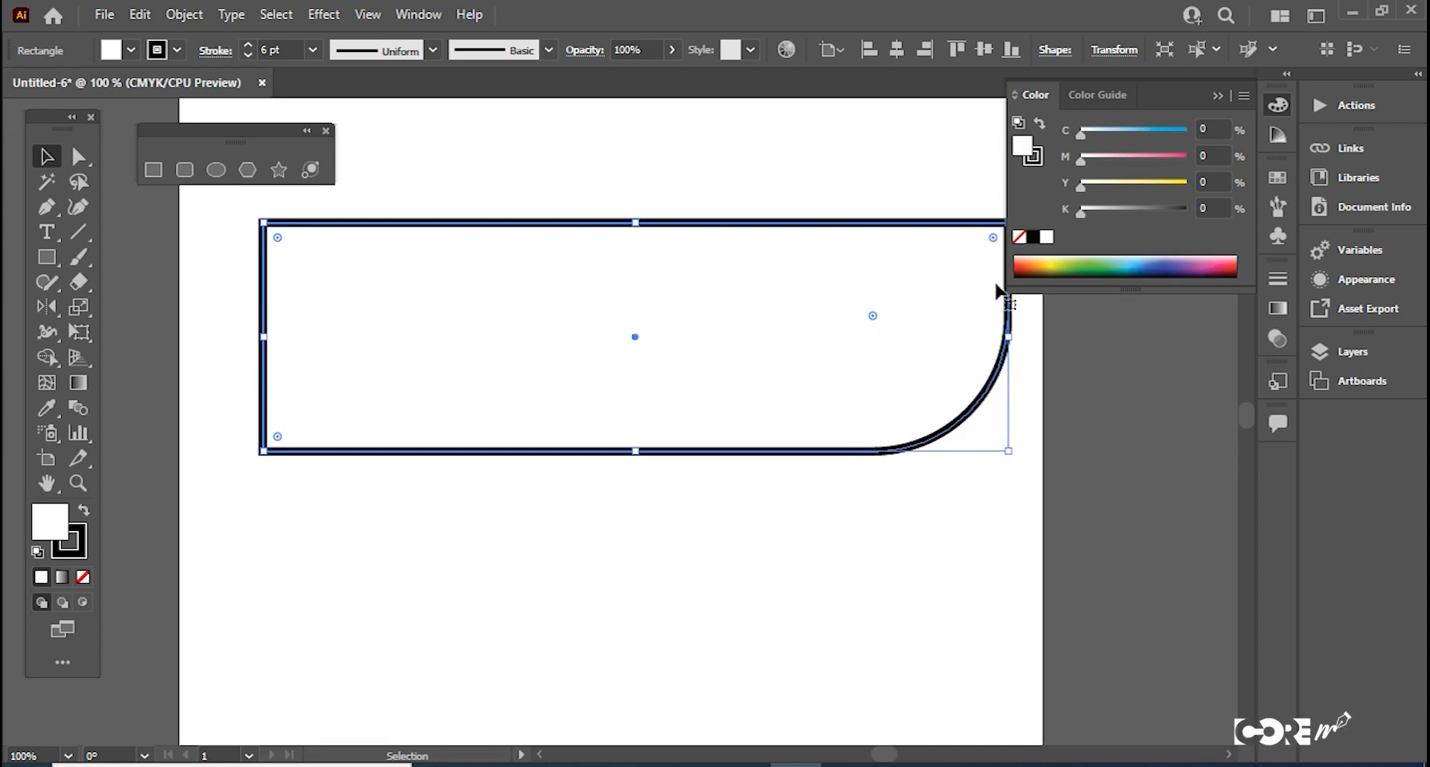
{"action": "key", "text": "ctrl+z"}
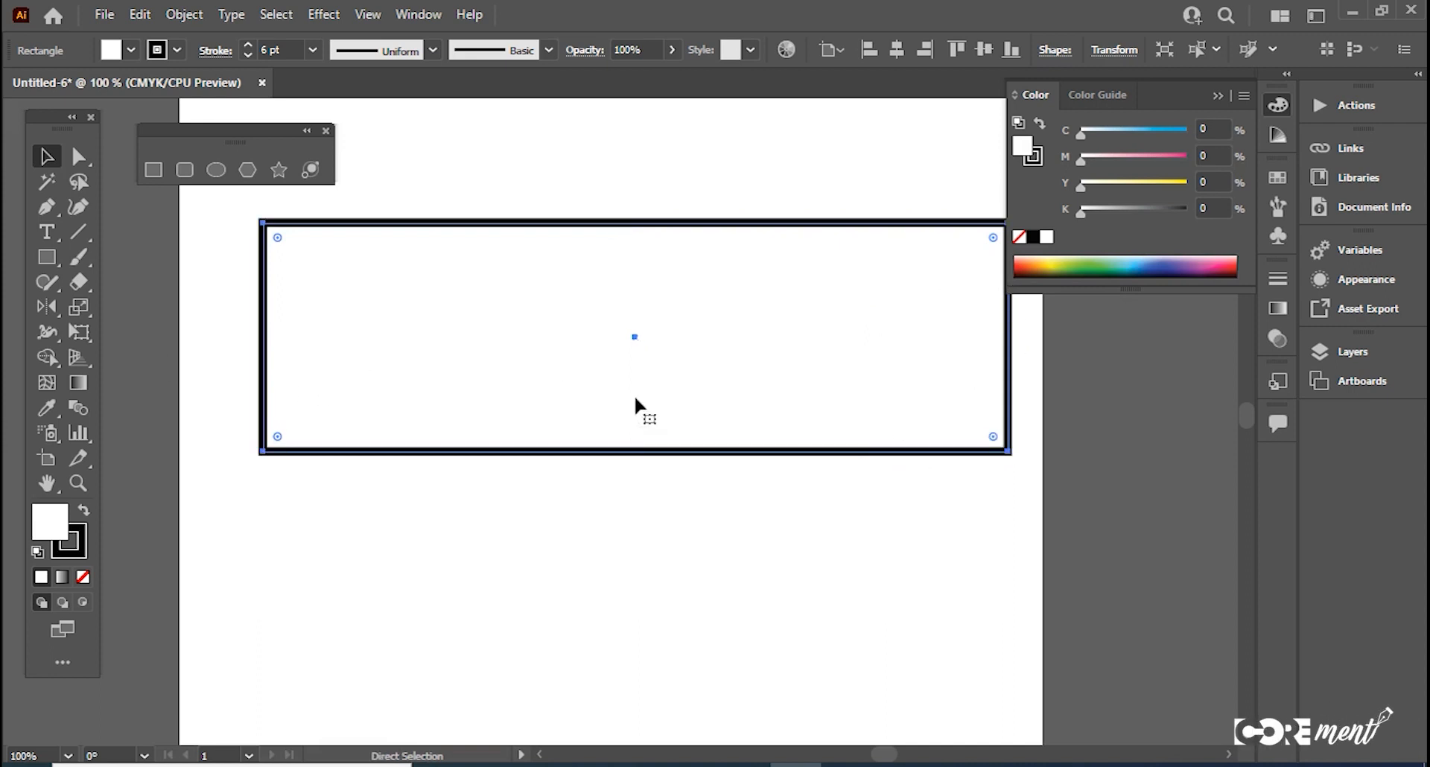
{"action": "left_click", "coordinate": [450, 534]}
{"action": "left_click", "coordinate": [287, 452]}
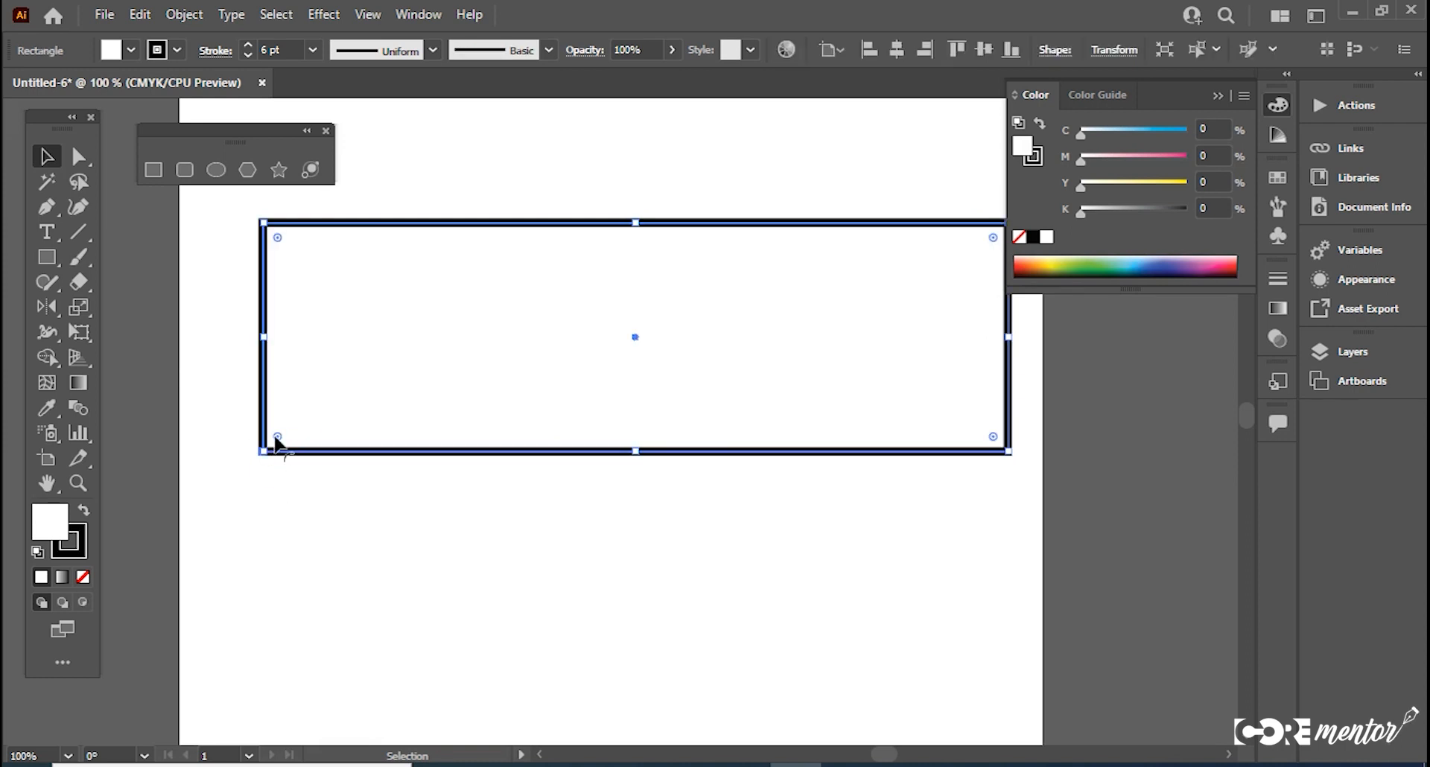
Step: Try rounding all four corners of the wide rectangle together and its upper-left corner alone, undoing each attempt
{"action": "left_click_drag", "start_coordinate": [277, 436], "coordinate": [281, 406]}
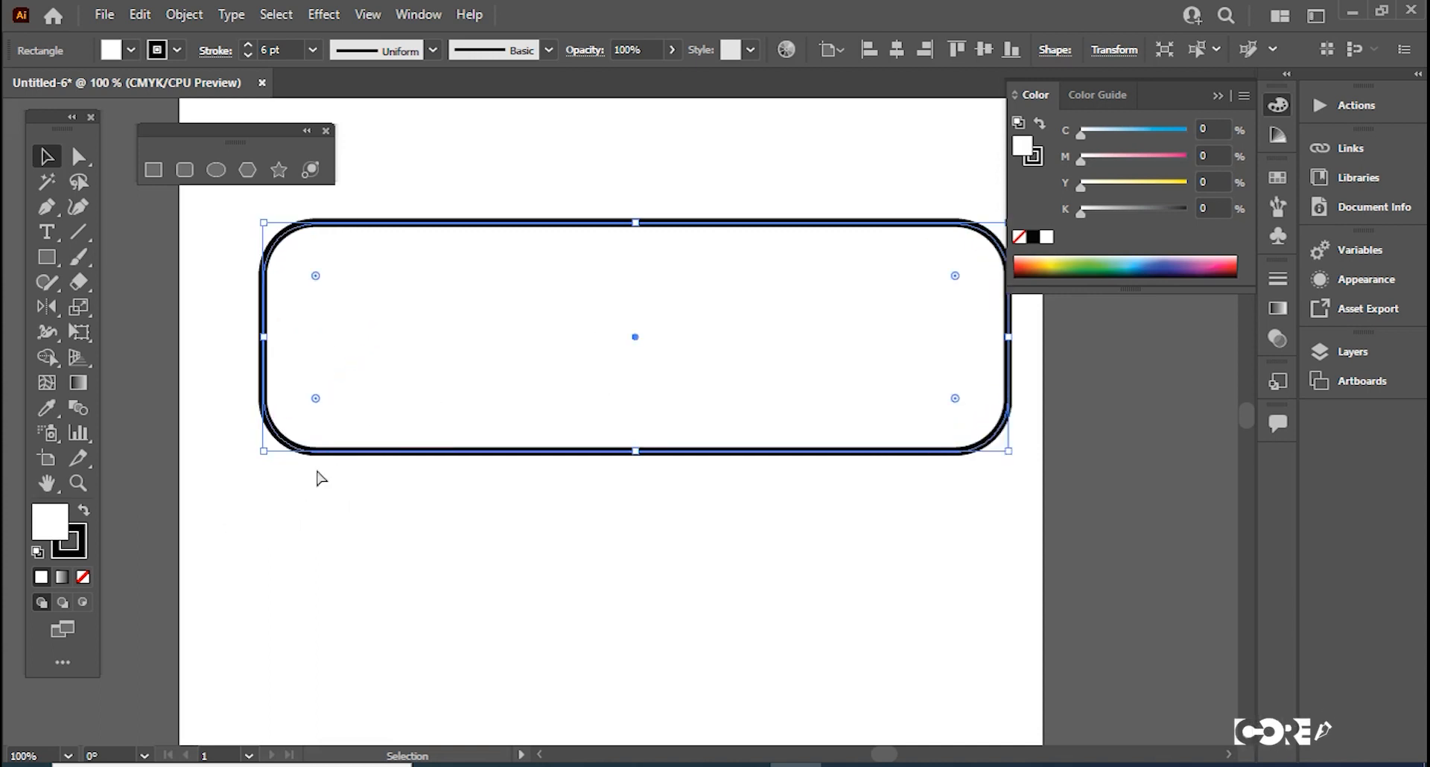
{"action": "key", "text": "ctrl+z"}
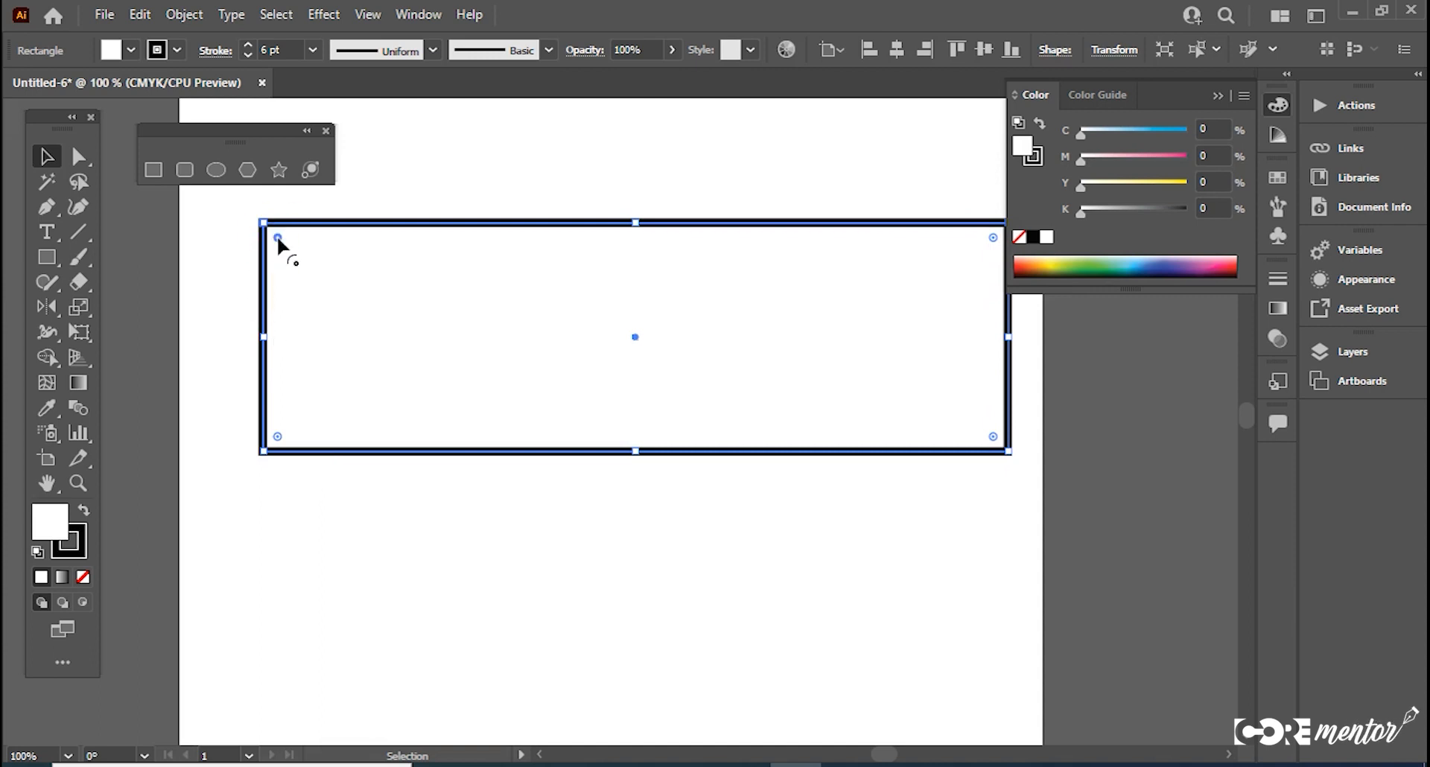
{"action": "left_click_drag", "start_coordinate": [278, 239], "coordinate": [360, 336]}
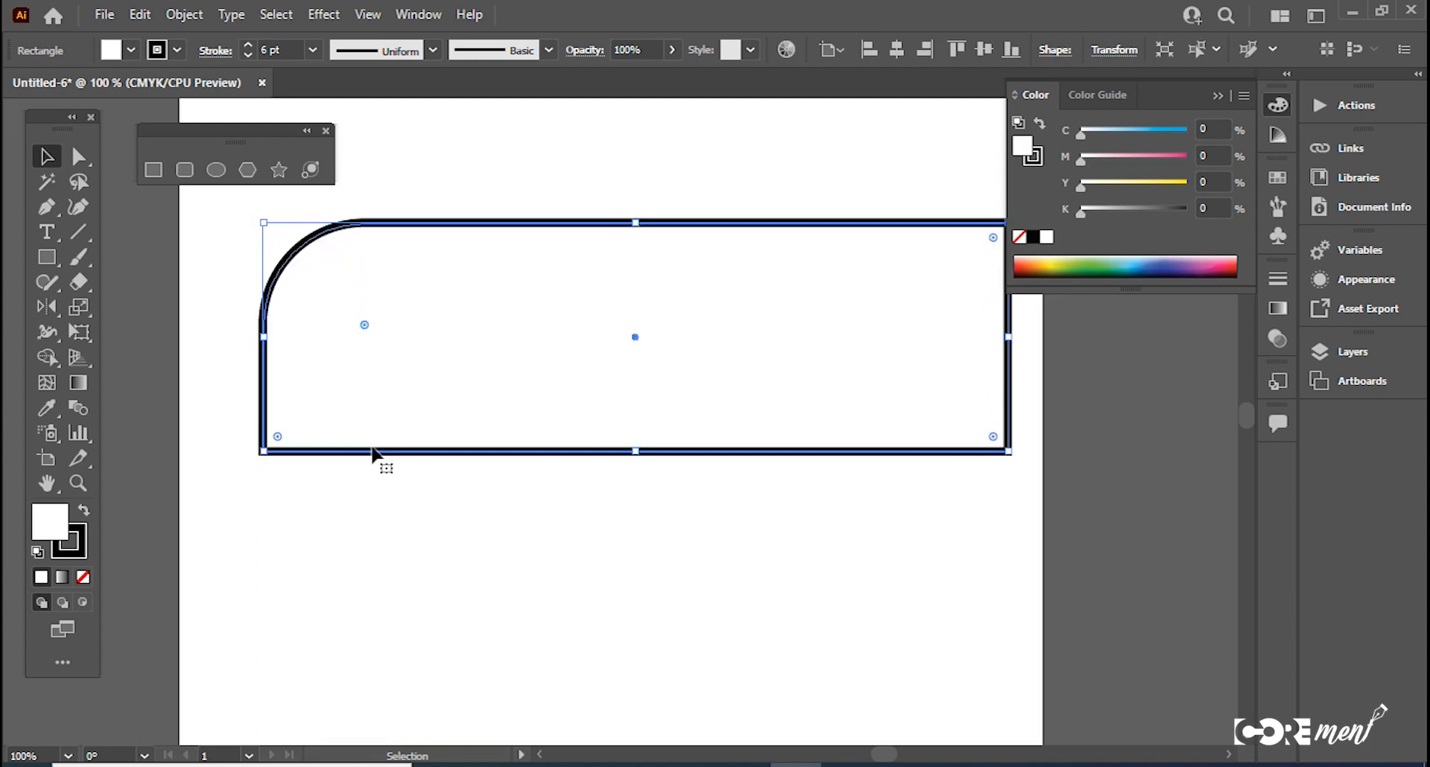
{"action": "key", "text": "ctrl+z"}
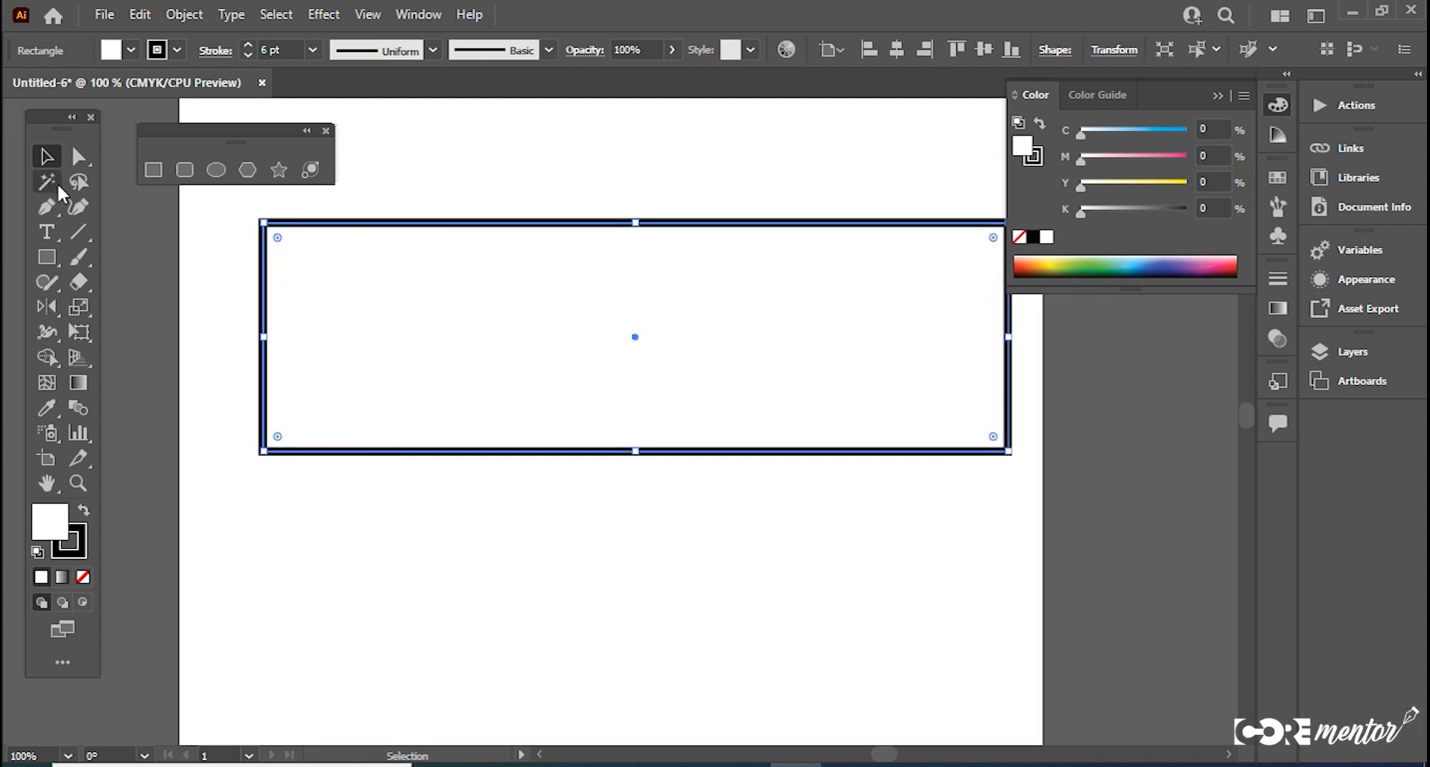
Step: Delete both the small square and the wide rectangle from the artboard
{"action": "left_click", "coordinate": [659, 416], "text": "ctrl+alt"}
{"action": "left_click", "coordinate": [642, 253], "text": "ctrl+alt"}
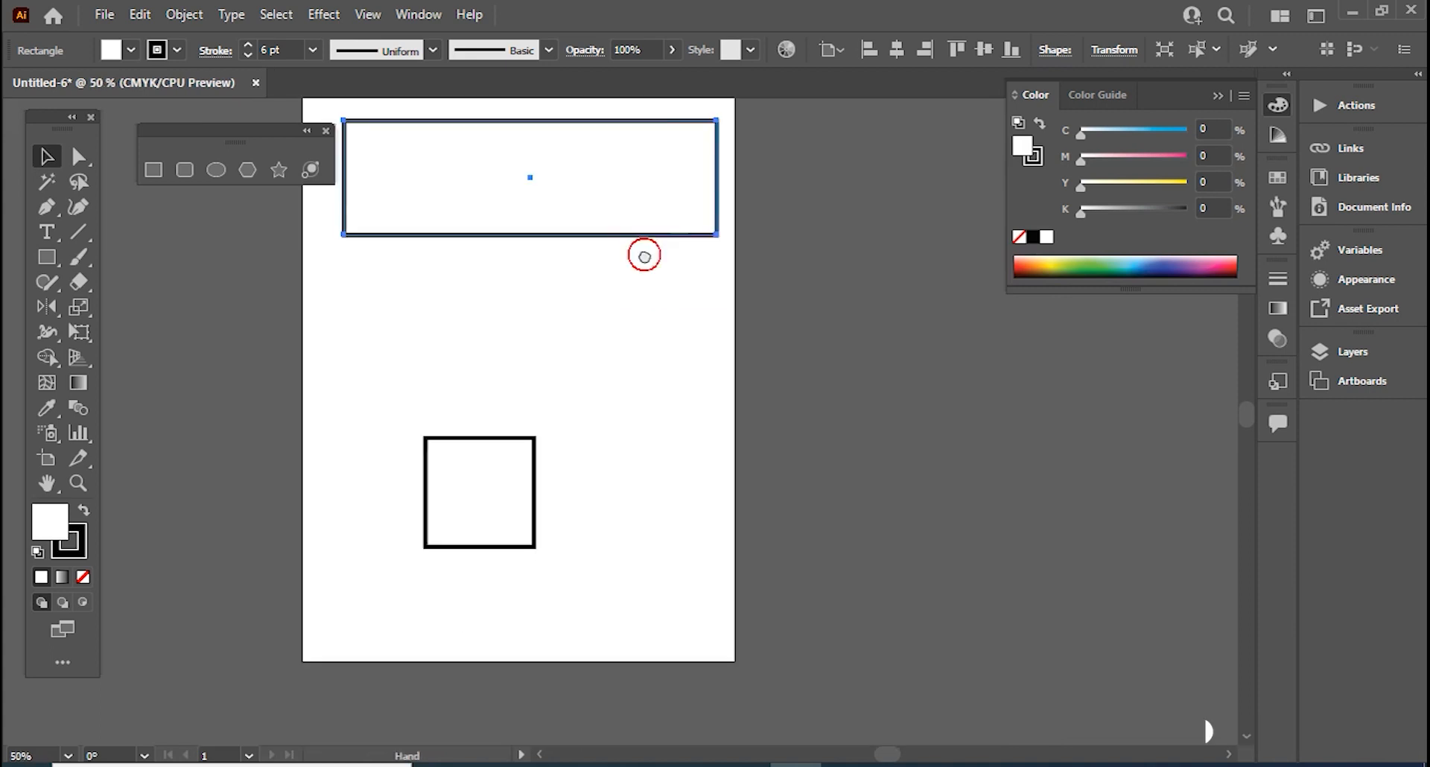
{"action": "left_click_drag", "start_coordinate": [499, 435], "coordinate": [566, 345]}
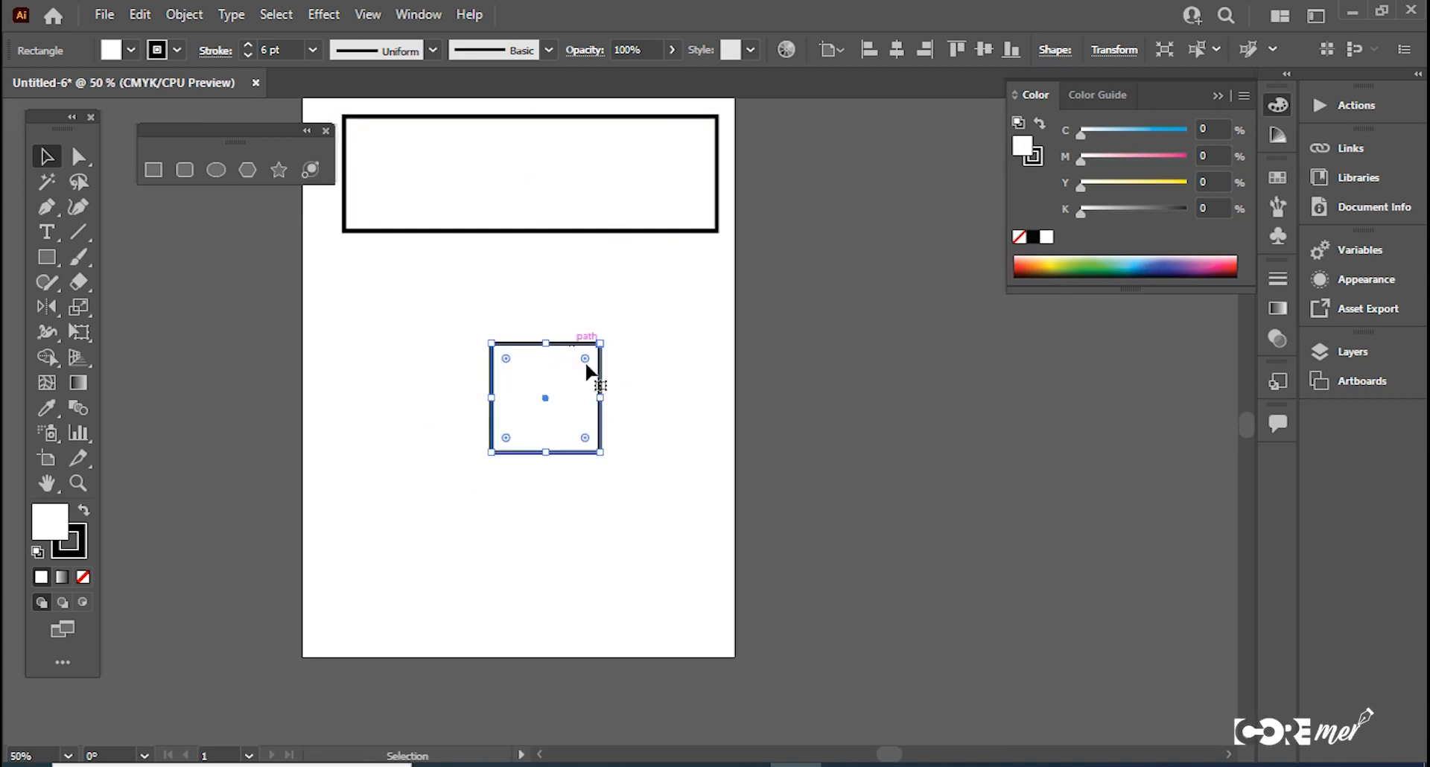
{"action": "key", "text": "Delete"}
{"action": "left_click", "coordinate": [567, 230]}
{"action": "key", "text": "Delete"}
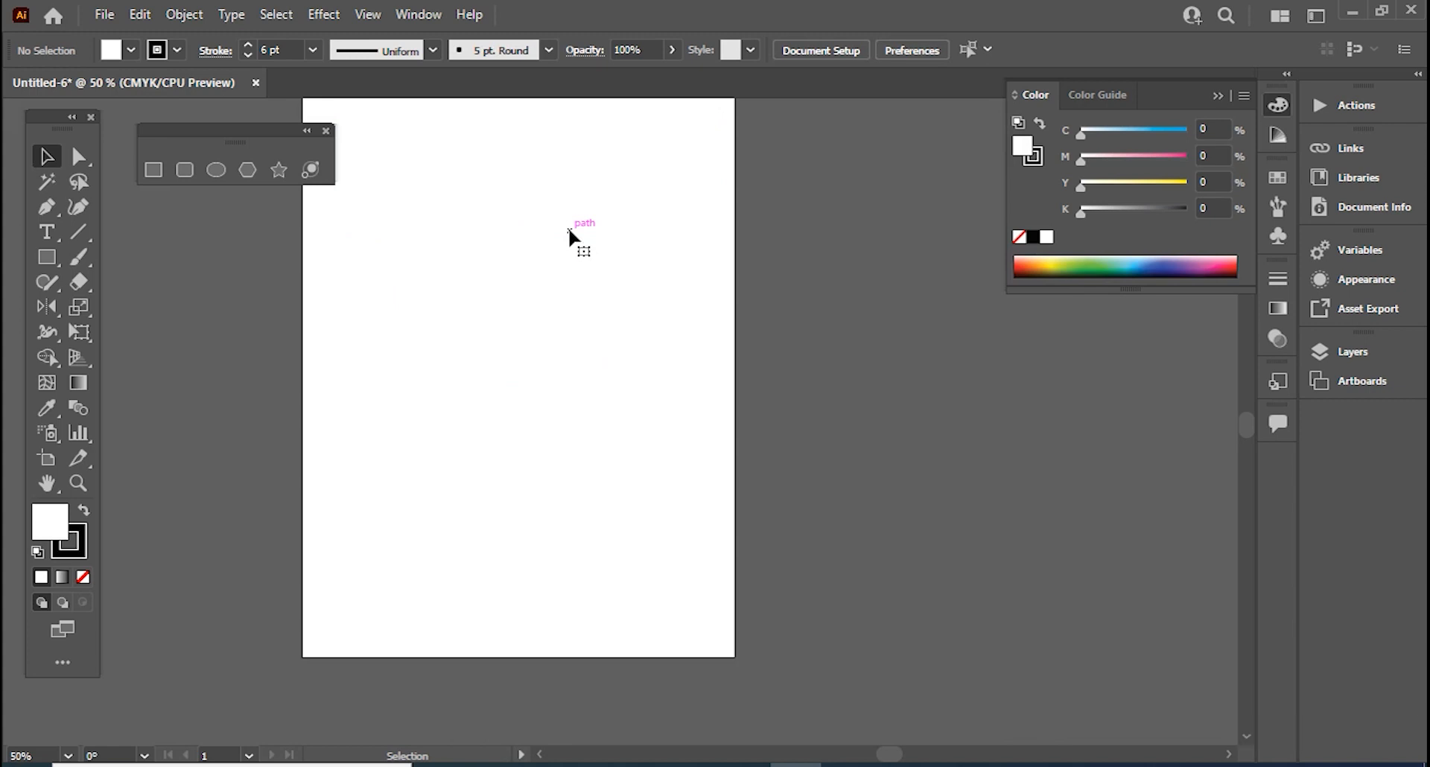
Step: Create a rectangle with an exact width of 4 in and height of 4 in on the artboard
{"action": "left_click", "coordinate": [155, 168]}
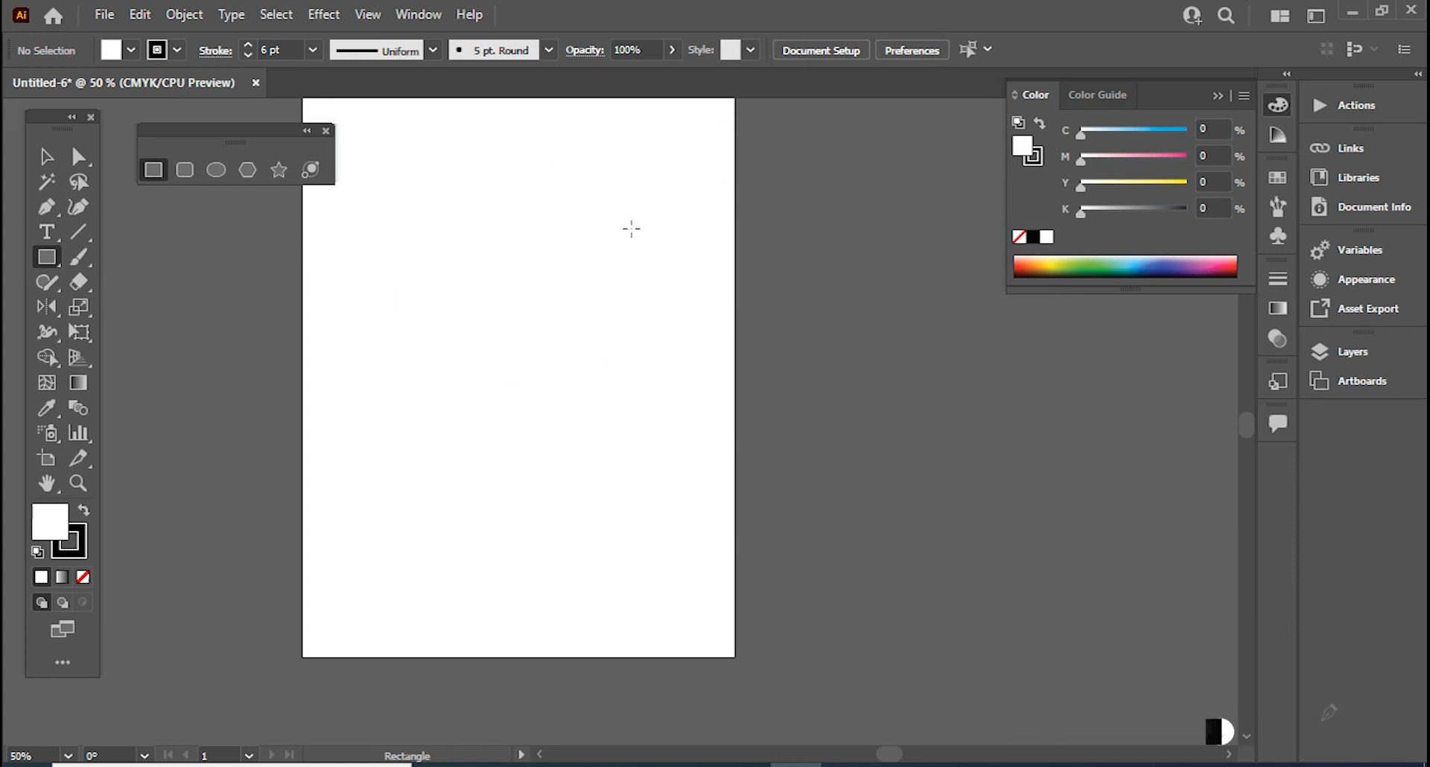
{"action": "left_click", "coordinate": [578, 231]}
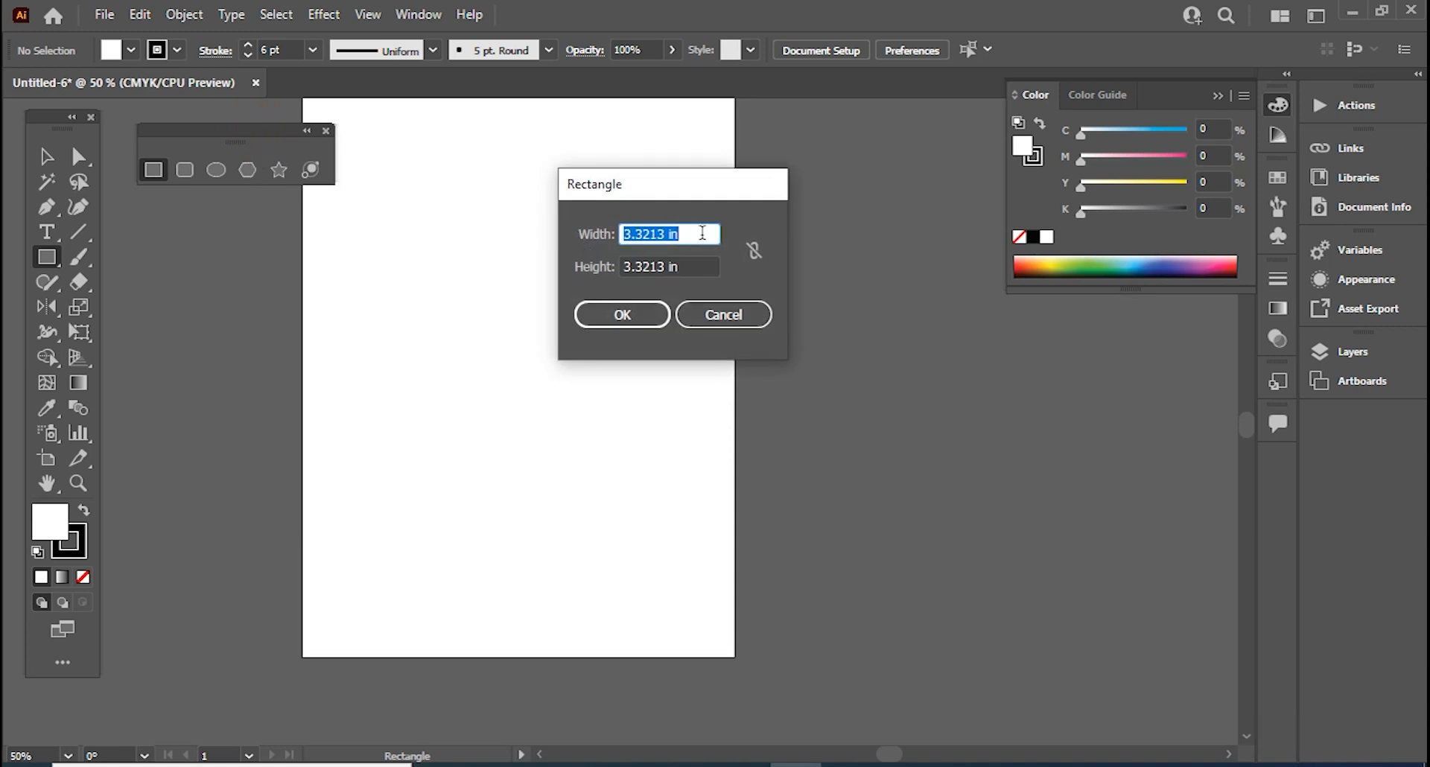
{"action": "left_click_drag", "start_coordinate": [696, 235], "coordinate": [498, 233]}
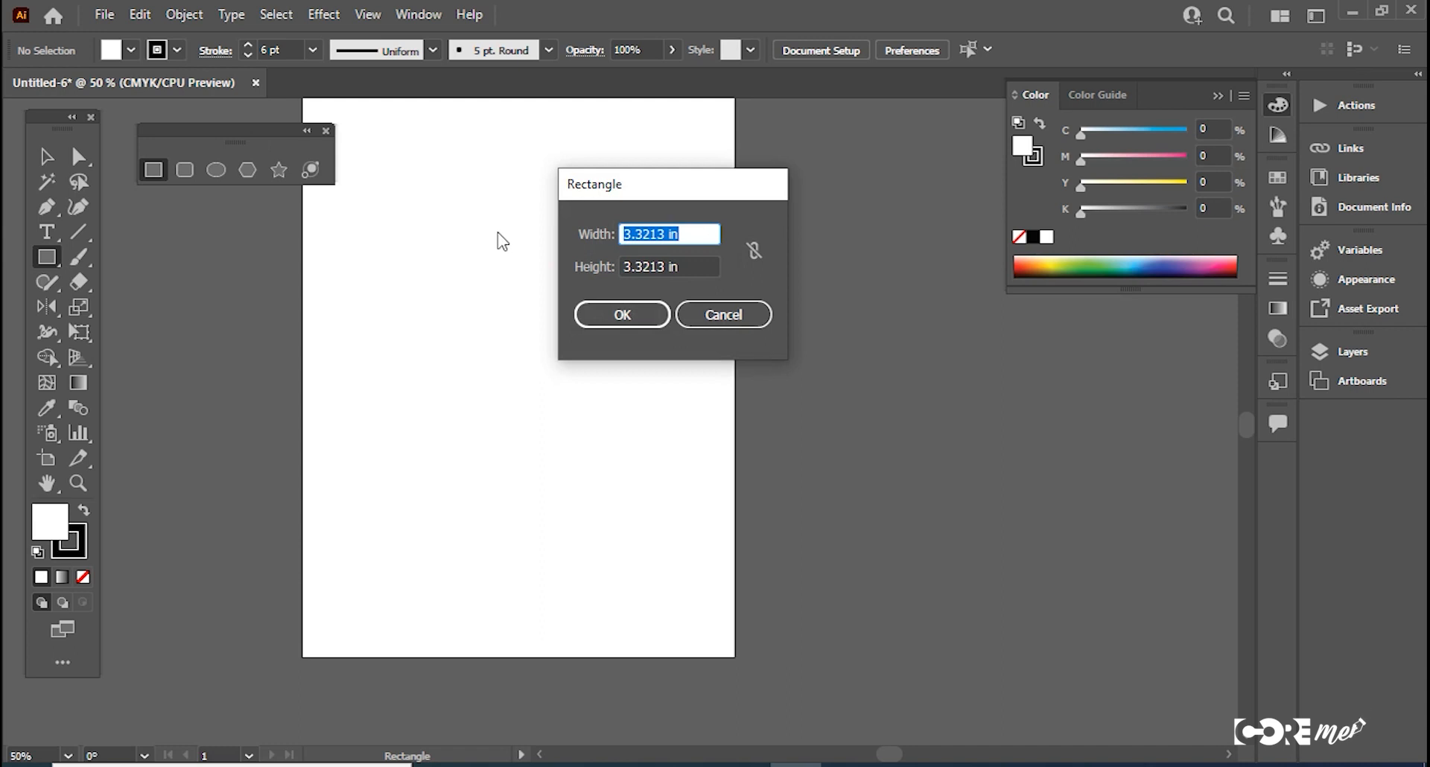
{"action": "type", "text": "4"}
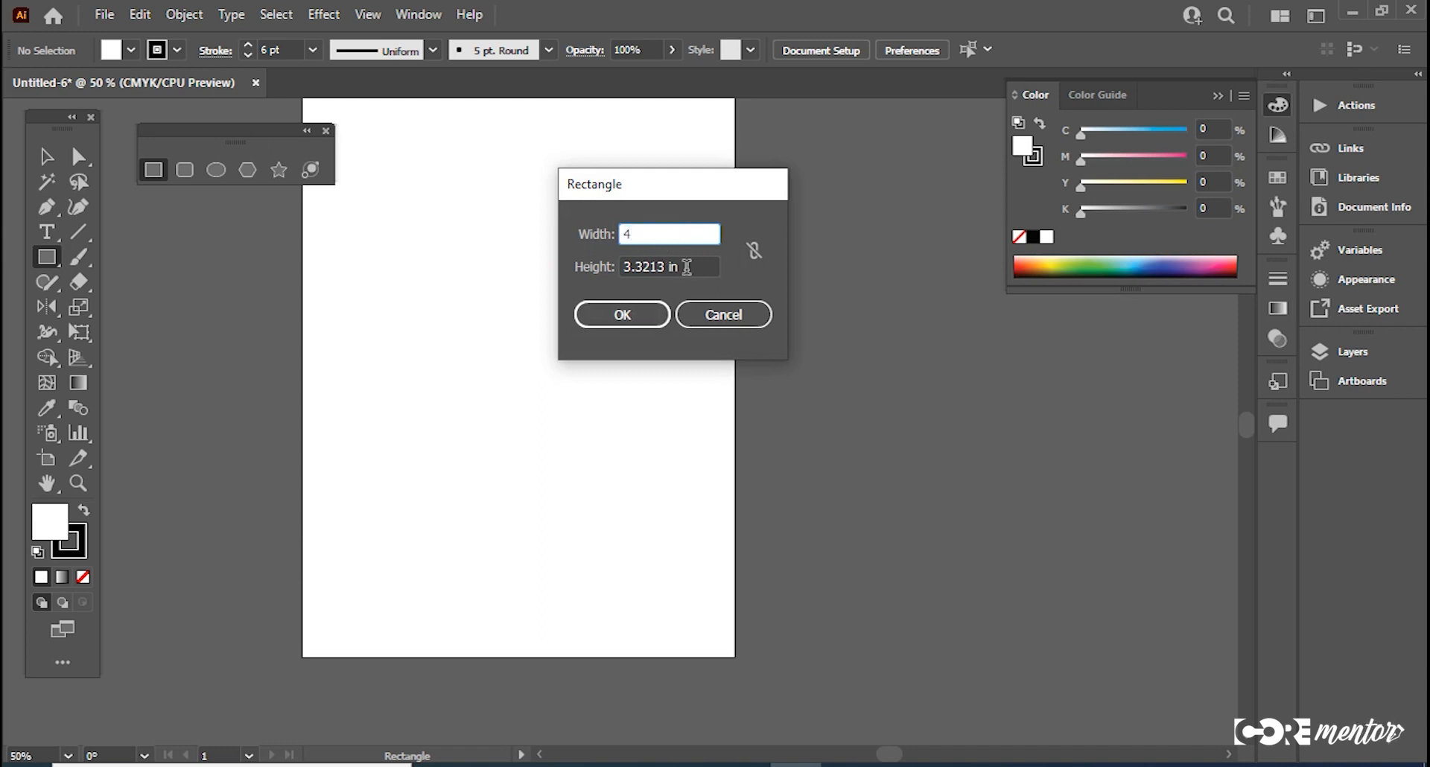
{"action": "key", "text": "Tab"}
{"action": "type", "text": "4"}
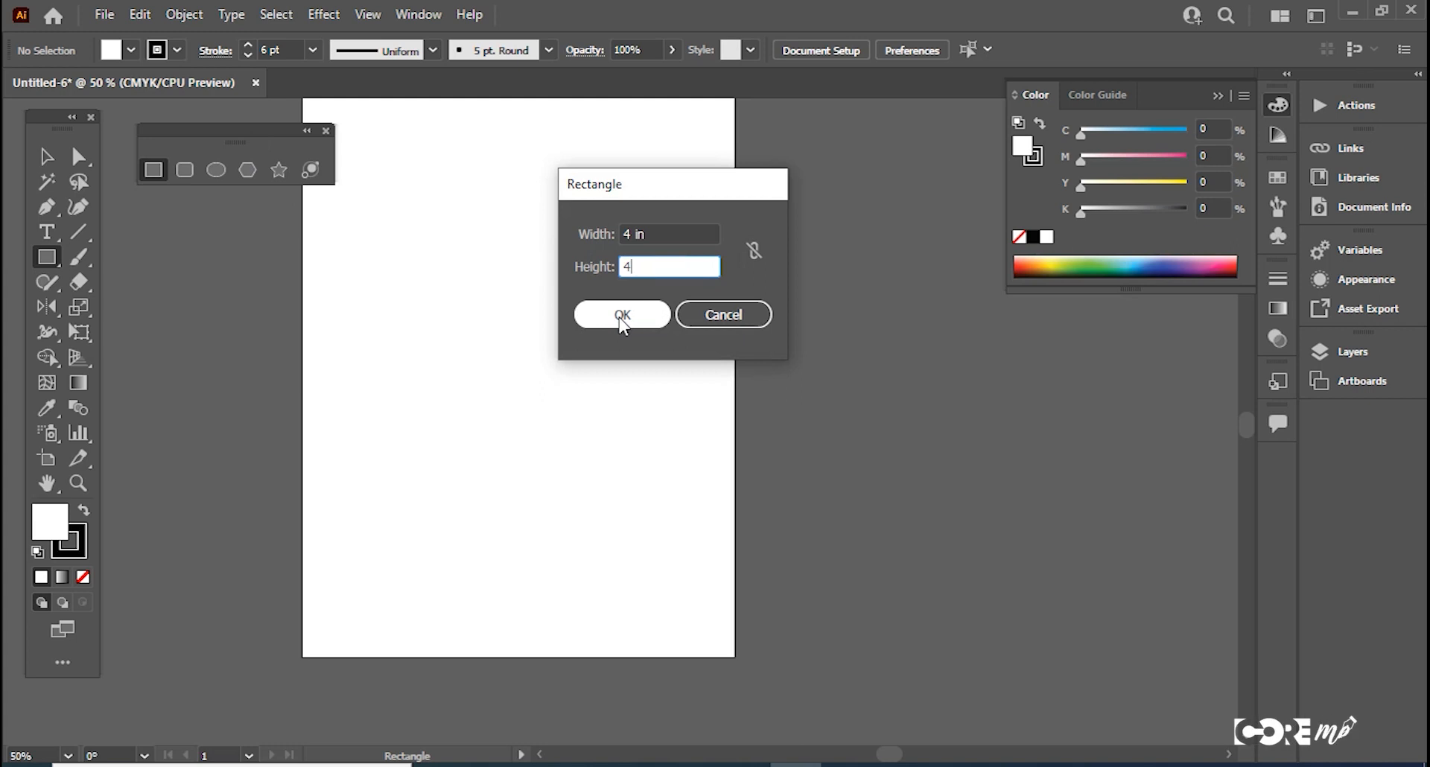
{"action": "left_click", "coordinate": [620, 316]}
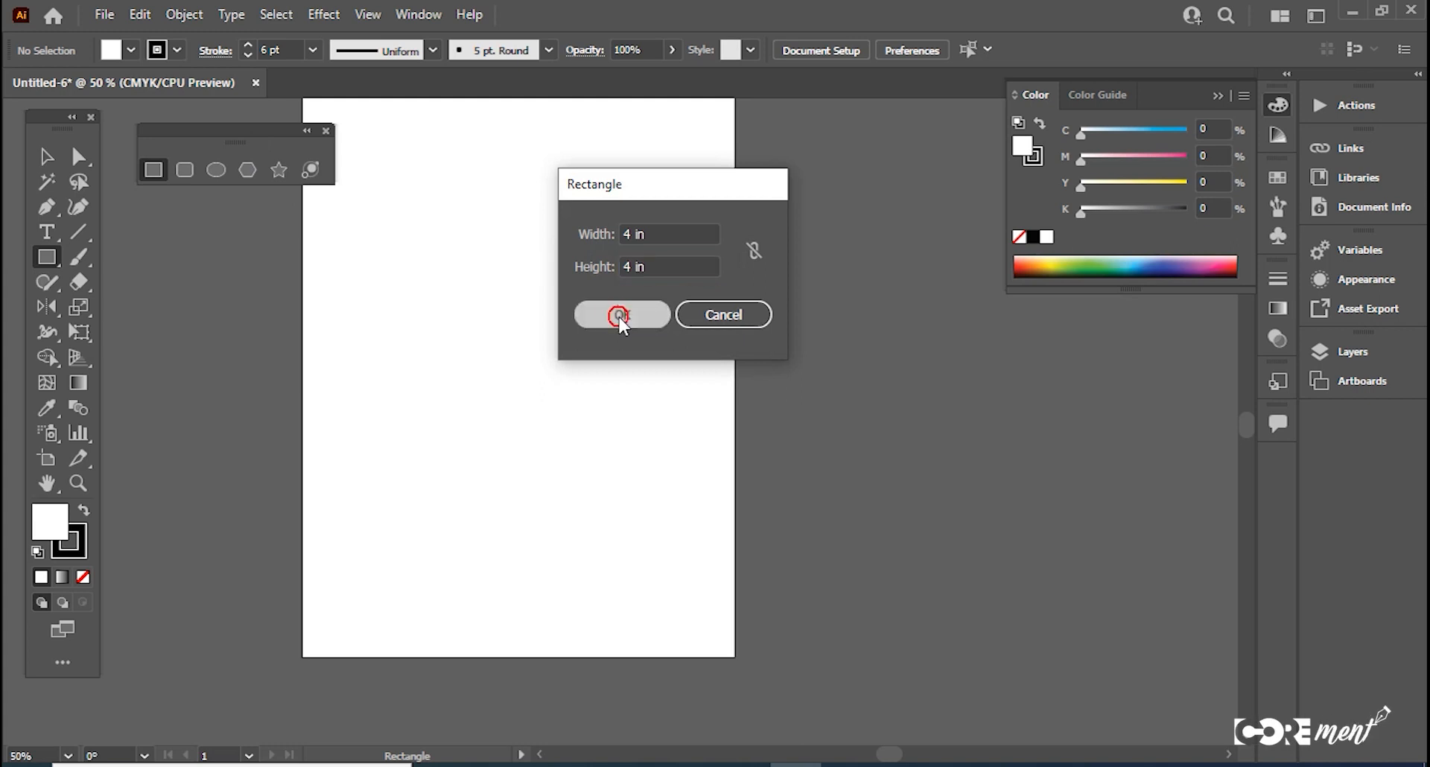
Step: Move the 4 in square around the upper part of the artboard and delete it
{"action": "left_click", "coordinate": [48, 158]}
{"action": "left_click_drag", "start_coordinate": [700, 369], "coordinate": [518, 357]}
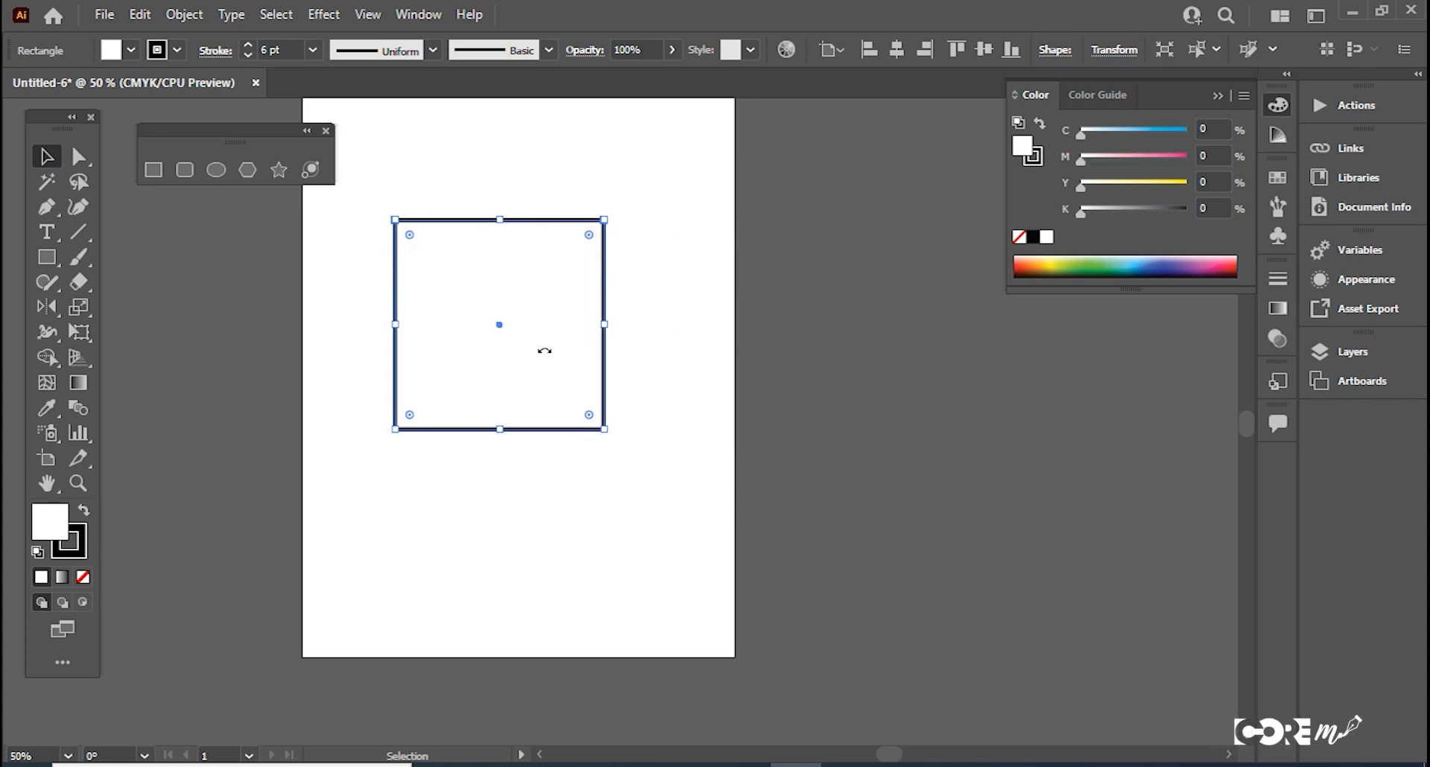
{"action": "left_click_drag", "start_coordinate": [541, 321], "coordinate": [636, 213]}
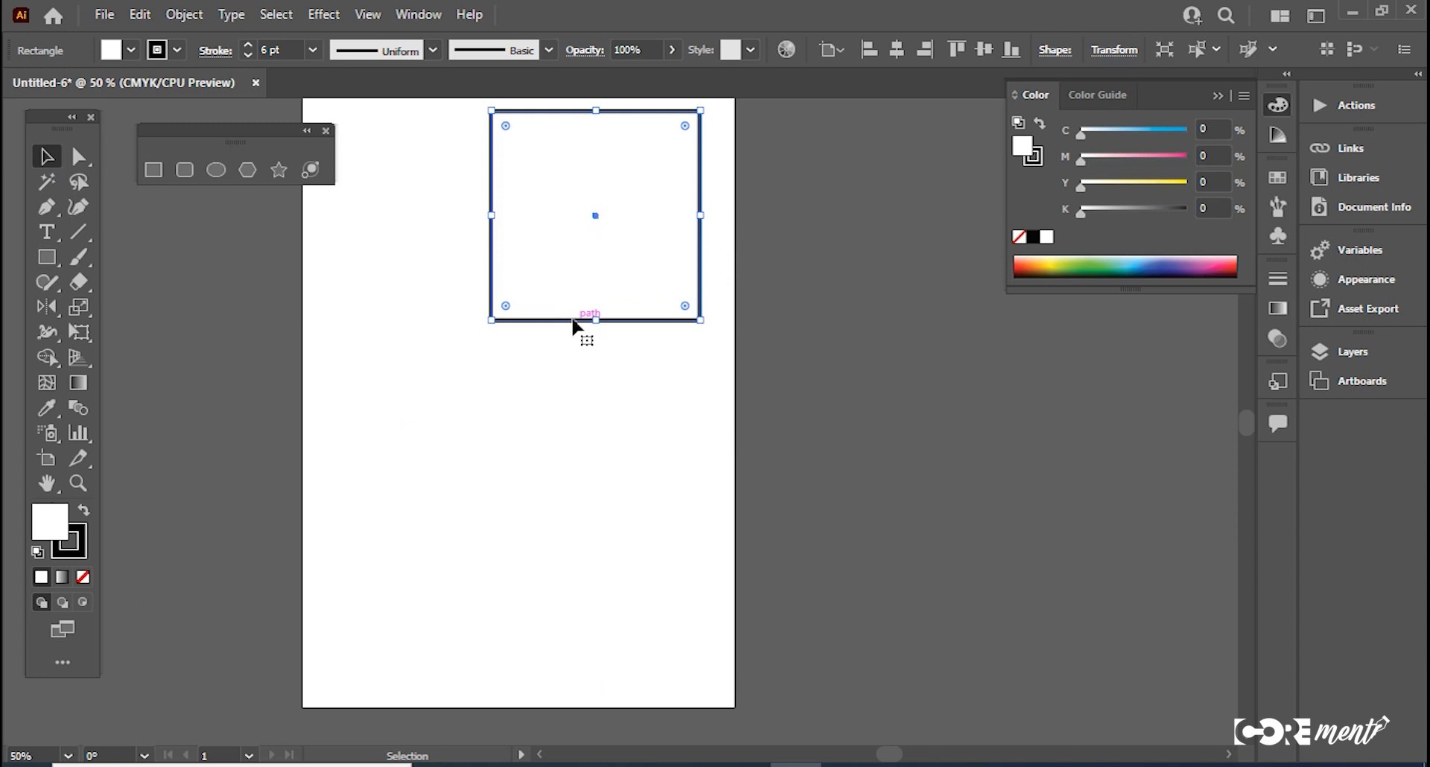
{"action": "key", "text": "Delete"}
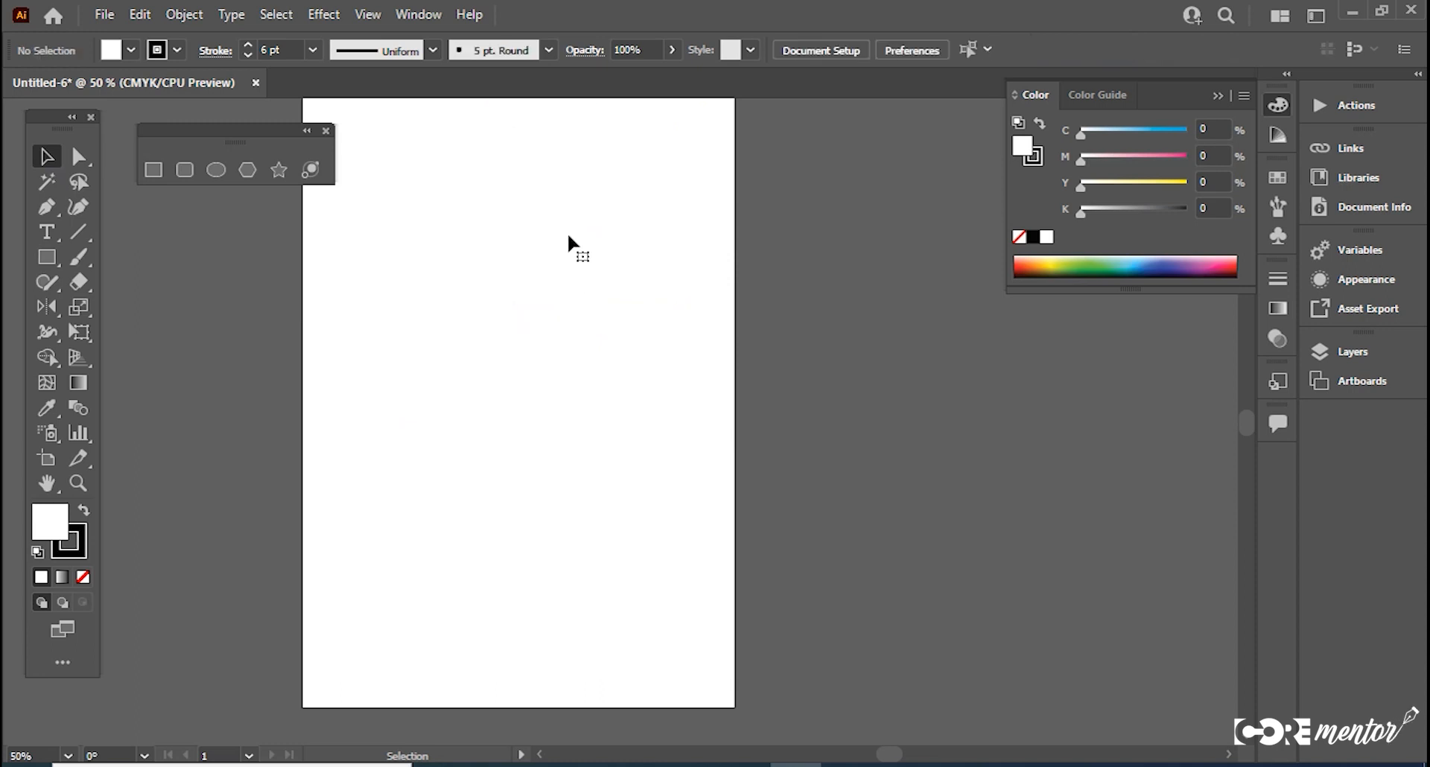
Step: Create a rectangle with an exact width of 5 in and height of 7 in
{"action": "left_click", "coordinate": [152, 171]}
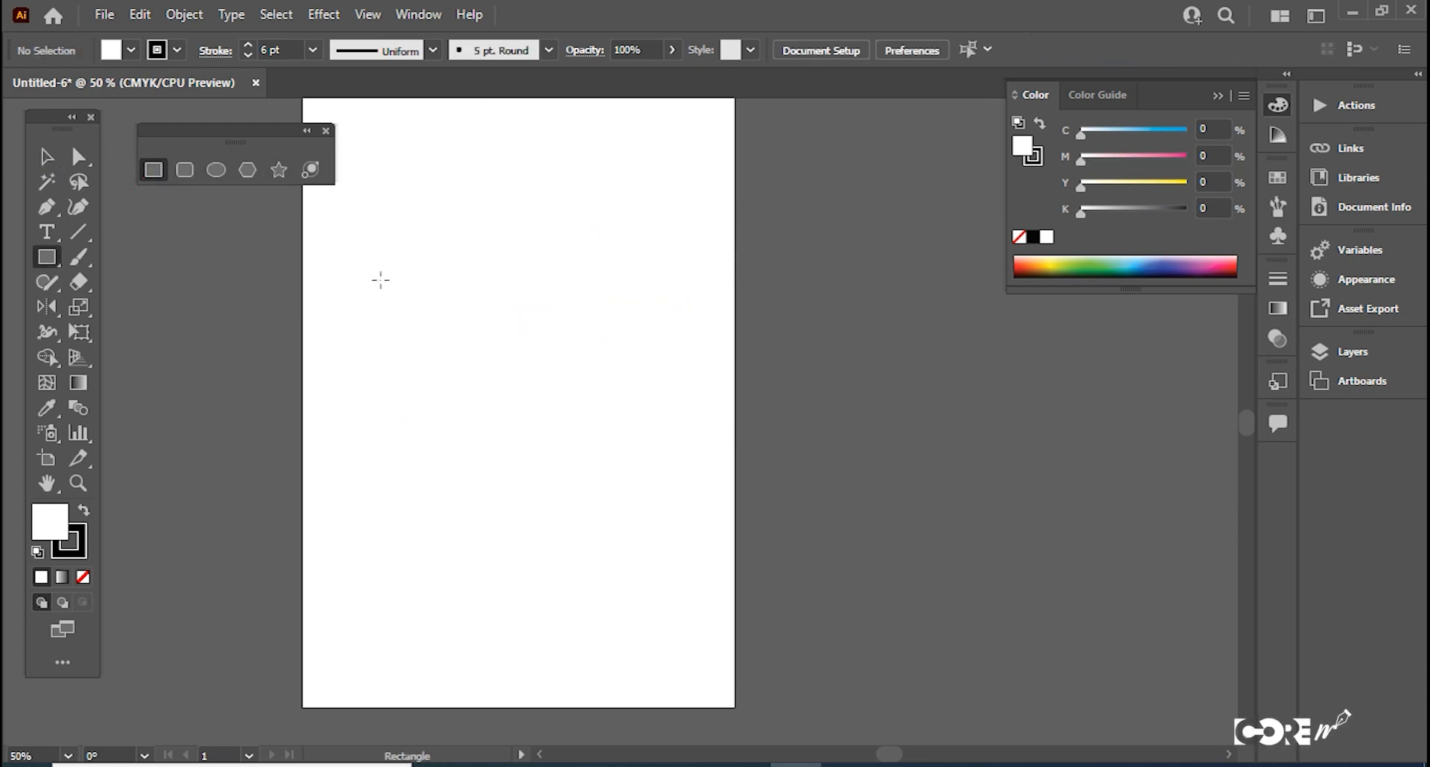
{"action": "left_click", "coordinate": [390, 285]}
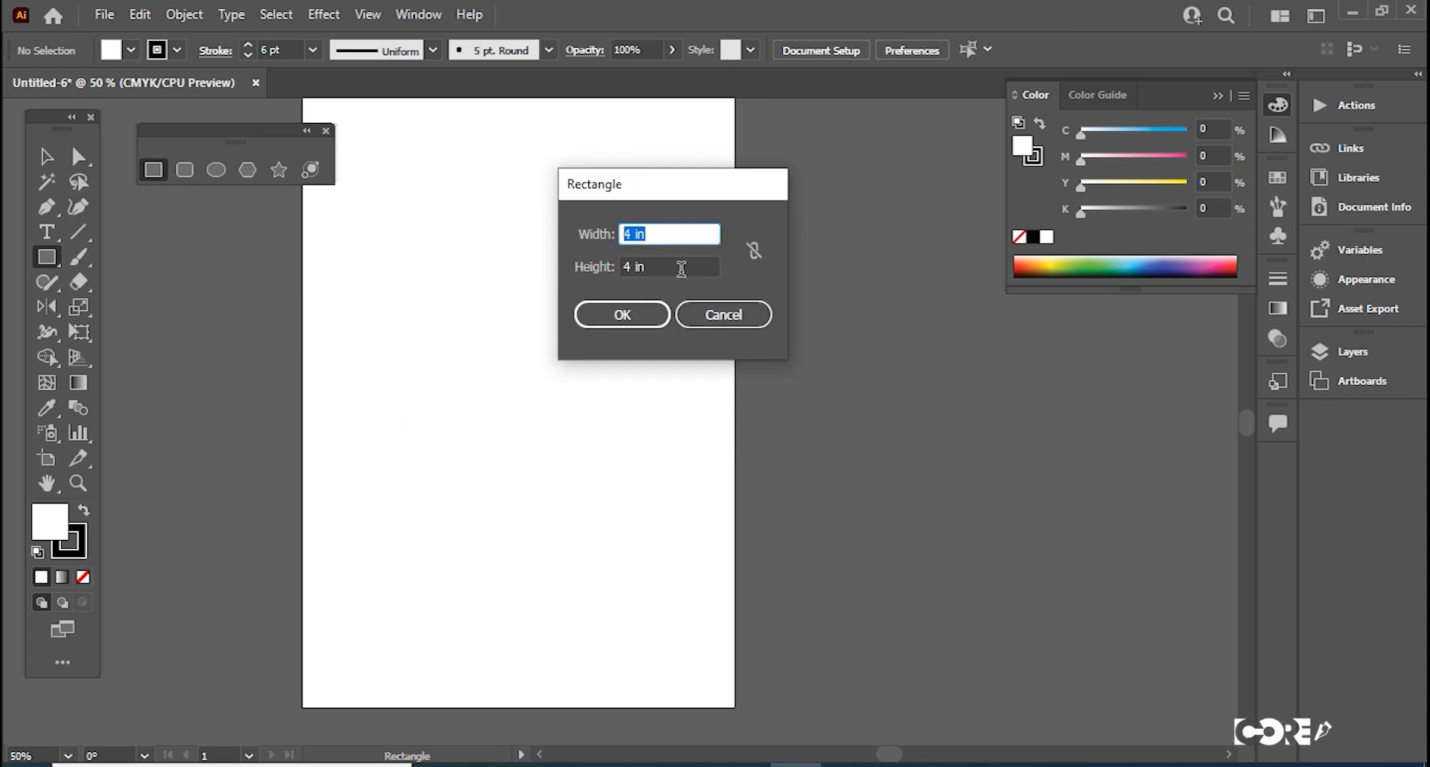
{"action": "left_click", "coordinate": [632, 268]}
{"action": "type", "text": "7"}
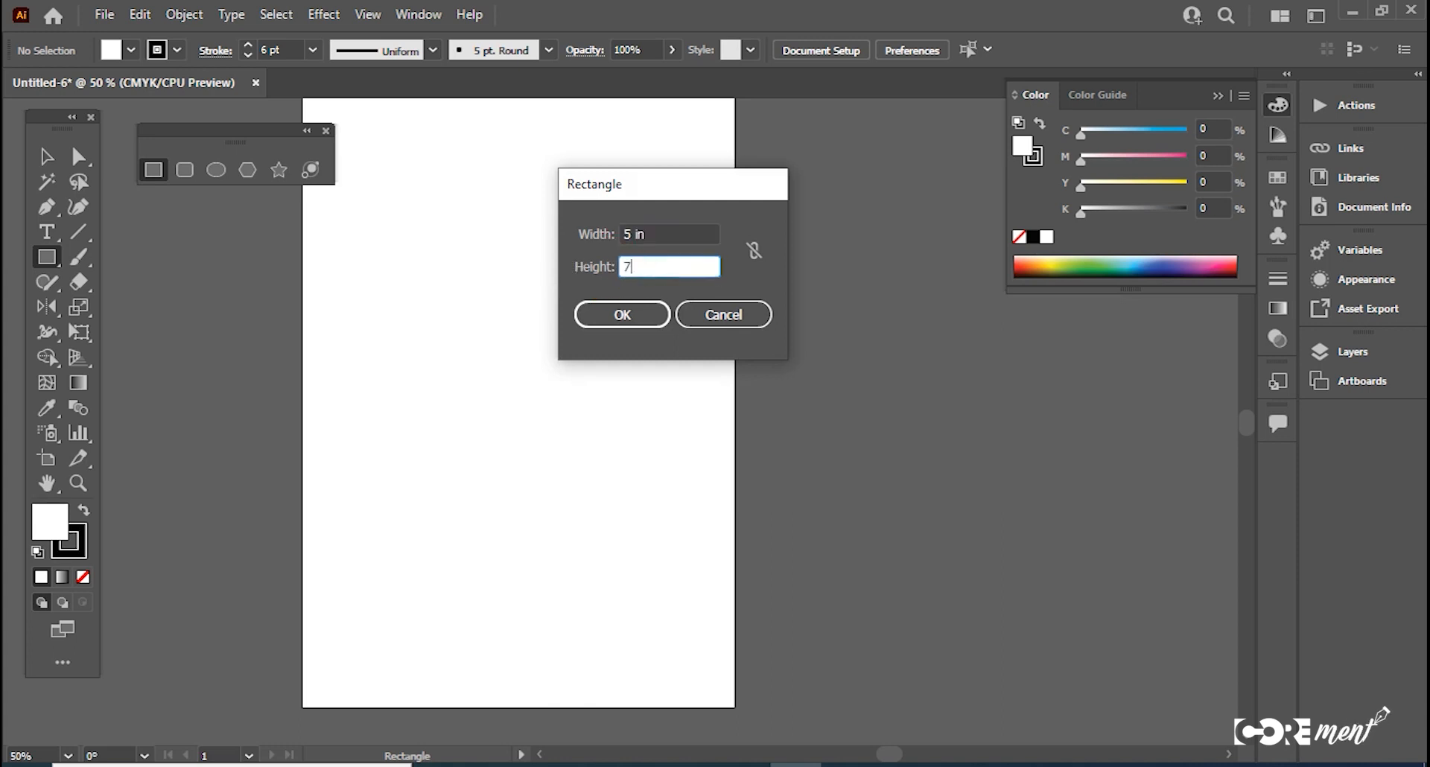
{"action": "left_click", "coordinate": [622, 314]}
Step: Move the 5 × 7 in rectangle up towards the middle of the artboard and delete it
{"action": "left_click", "coordinate": [46, 159]}
{"action": "left_click_drag", "start_coordinate": [517, 441], "coordinate": [535, 324]}
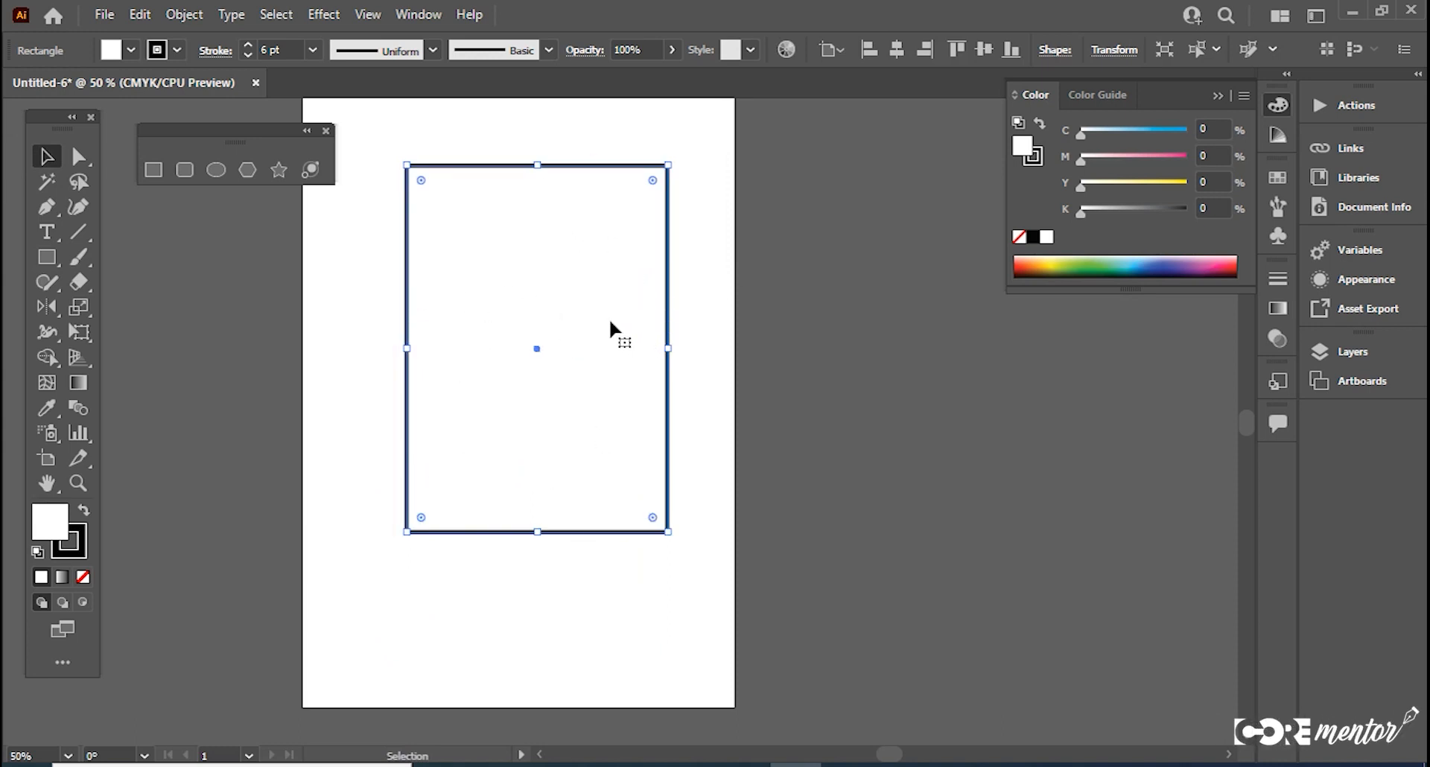
{"action": "key", "text": "Delete"}
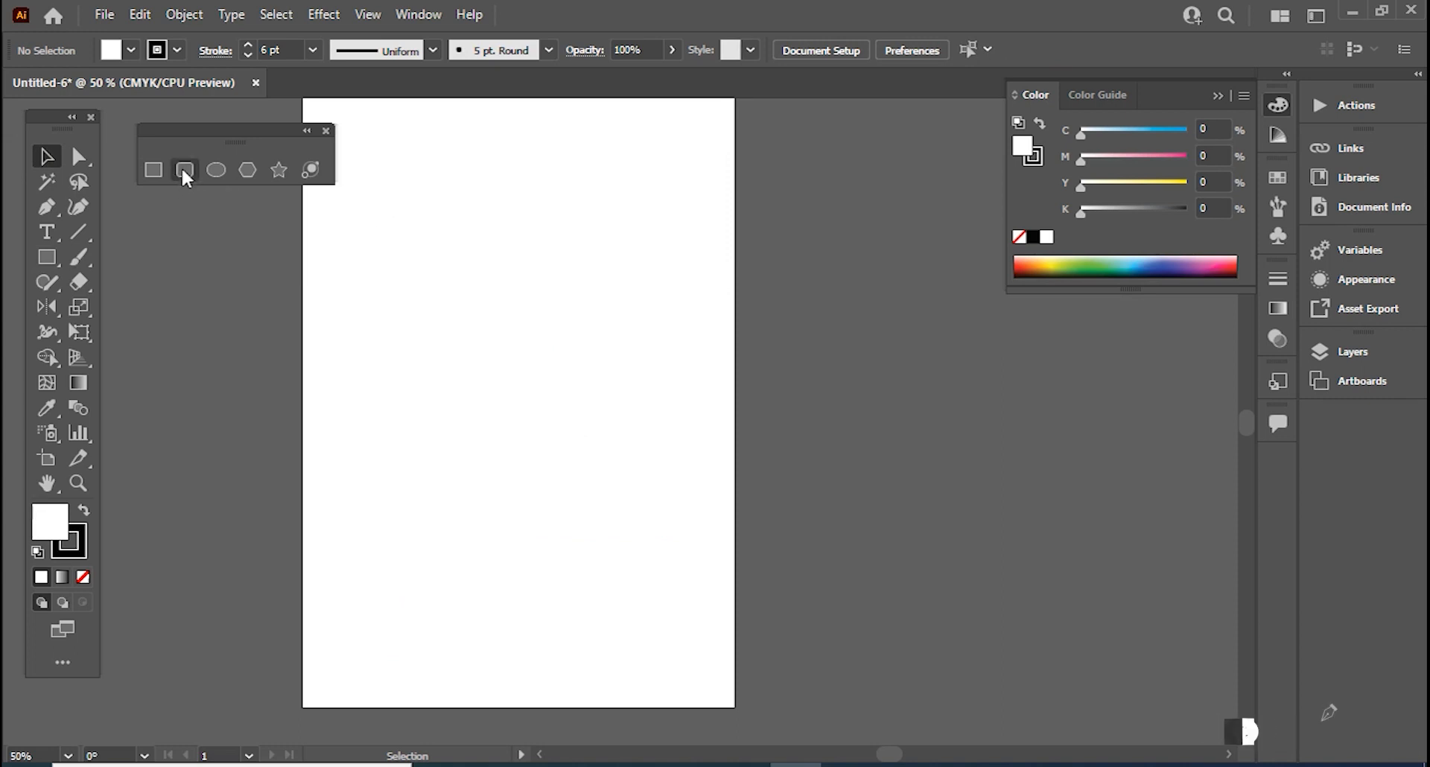
Step: Draw a wide rounded rectangle and a rounded square of about 5.86 × 5.86 in freehand, deleting each one
{"action": "left_click", "coordinate": [184, 170]}
{"action": "left_click_drag", "start_coordinate": [361, 231], "coordinate": [687, 452]}
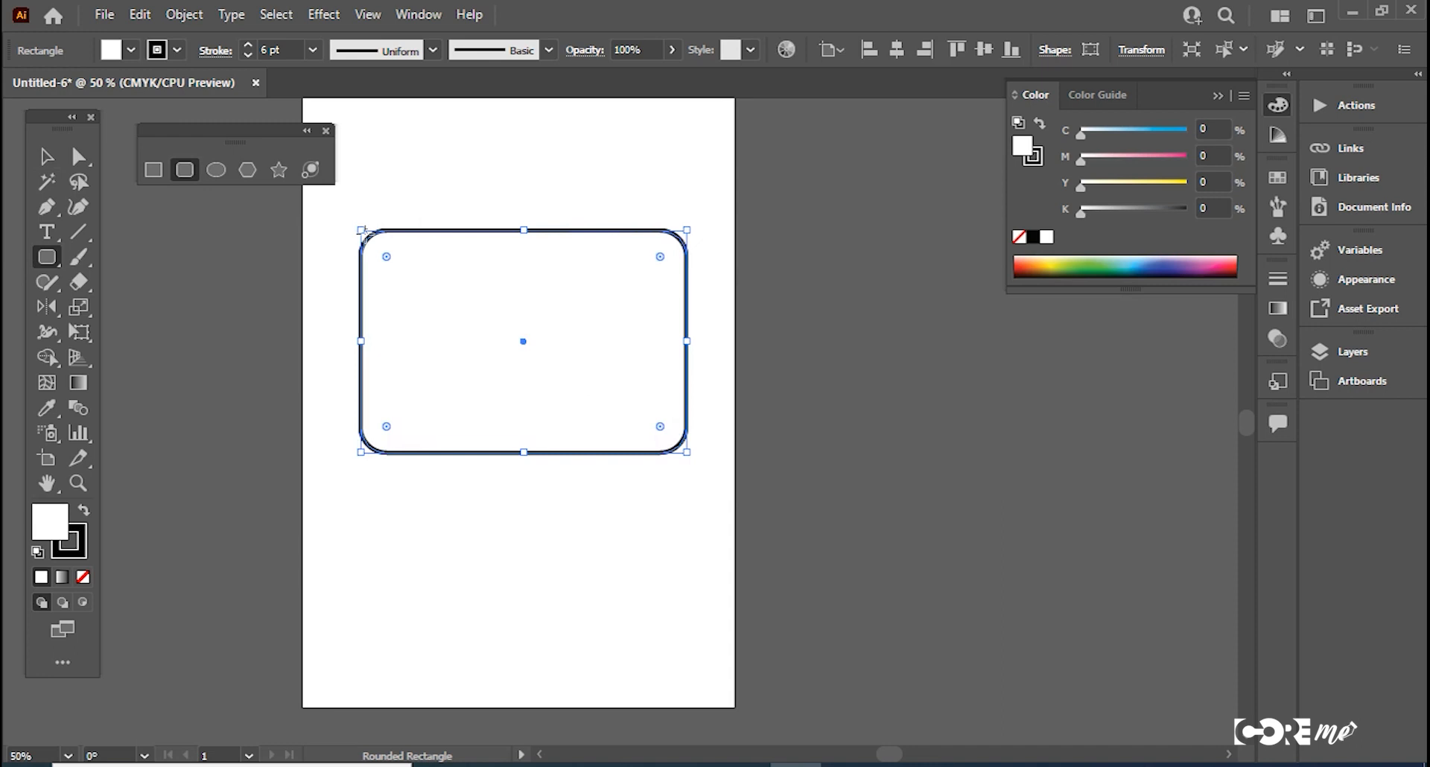
{"action": "key", "text": "Delete"}
{"action": "left_click_drag", "start_coordinate": [379, 202], "coordinate": [686, 510]}
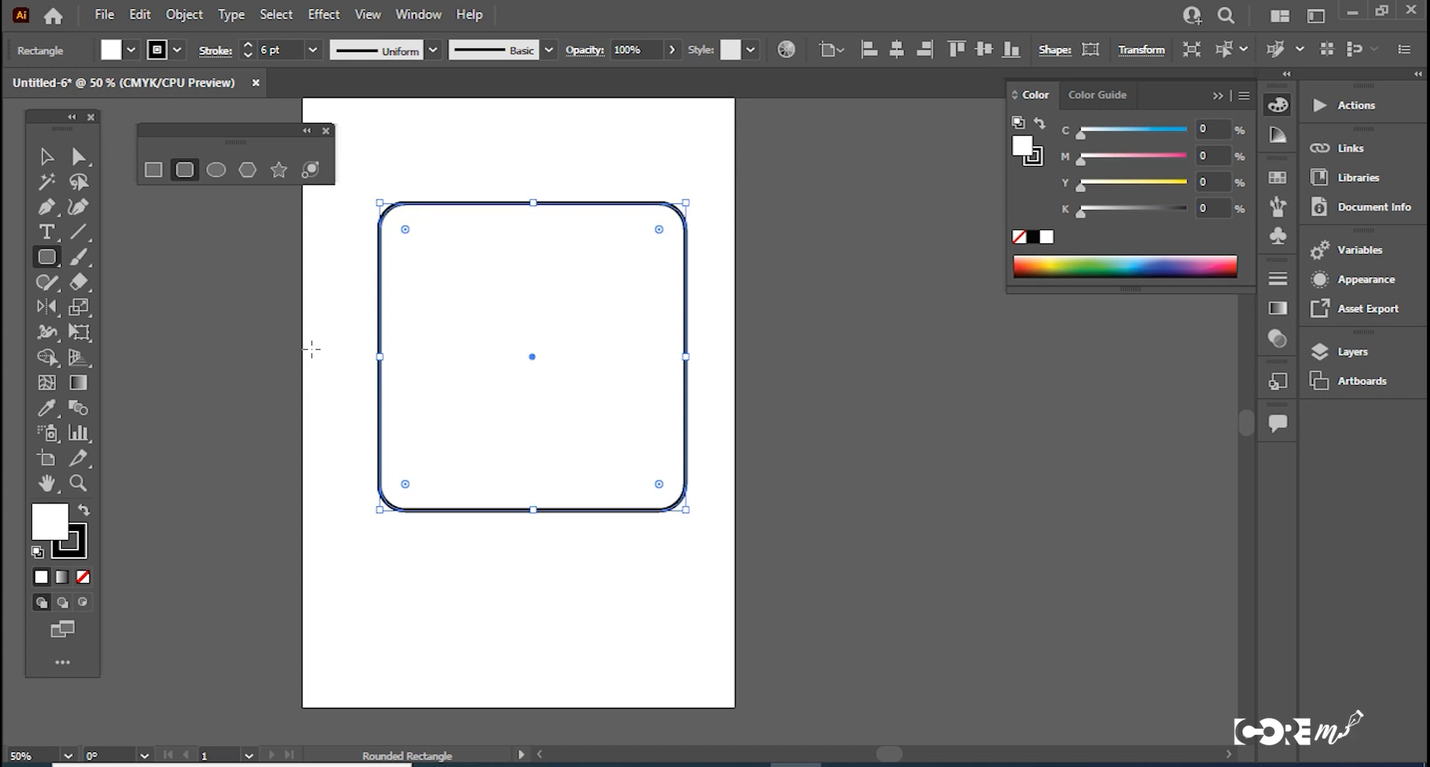
{"action": "key", "text": "Delete"}
Step: Create a 4 × 4 in rounded rectangle with a 0.5 in corner radius on the artboard
{"action": "left_click", "coordinate": [344, 267]}
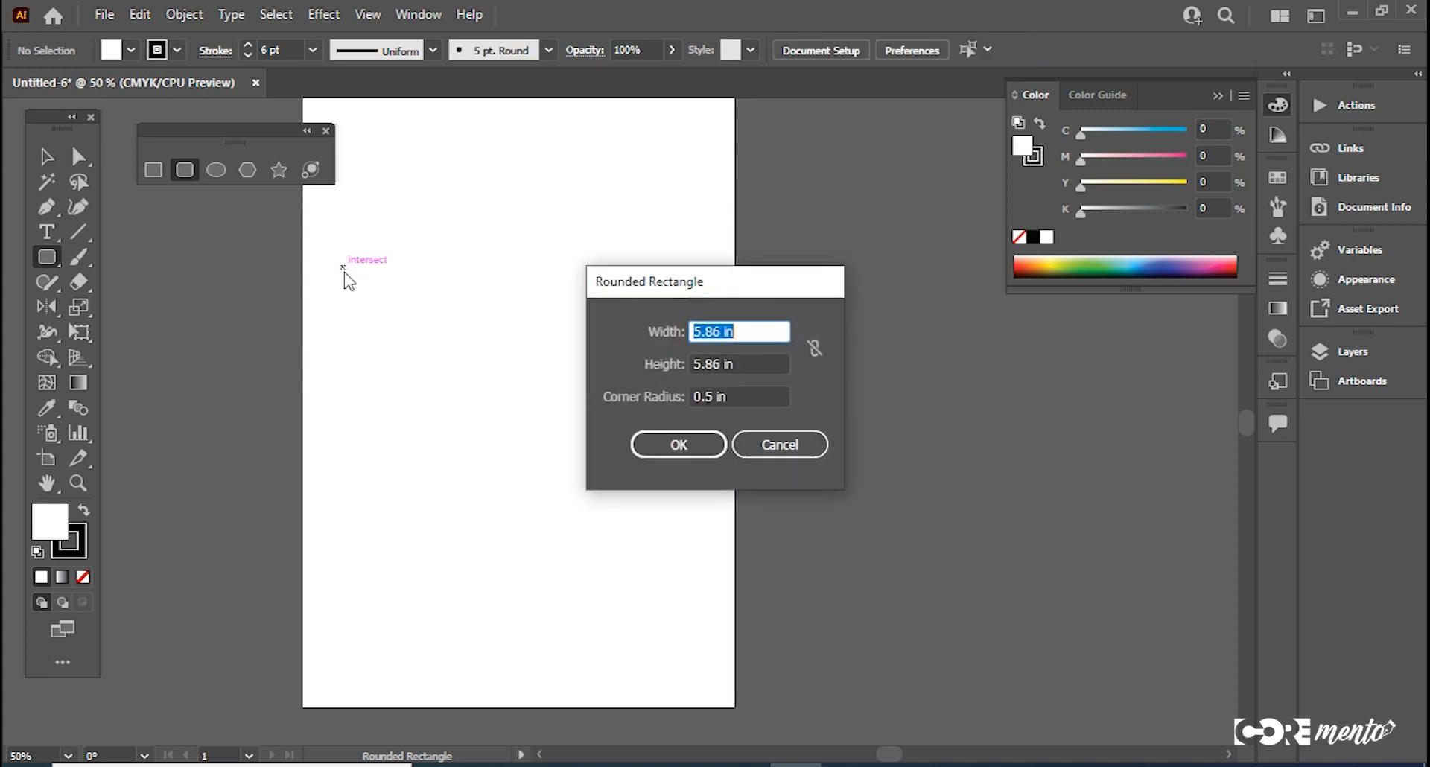
{"action": "left_click_drag", "start_coordinate": [837, 162], "coordinate": [870, 142]}
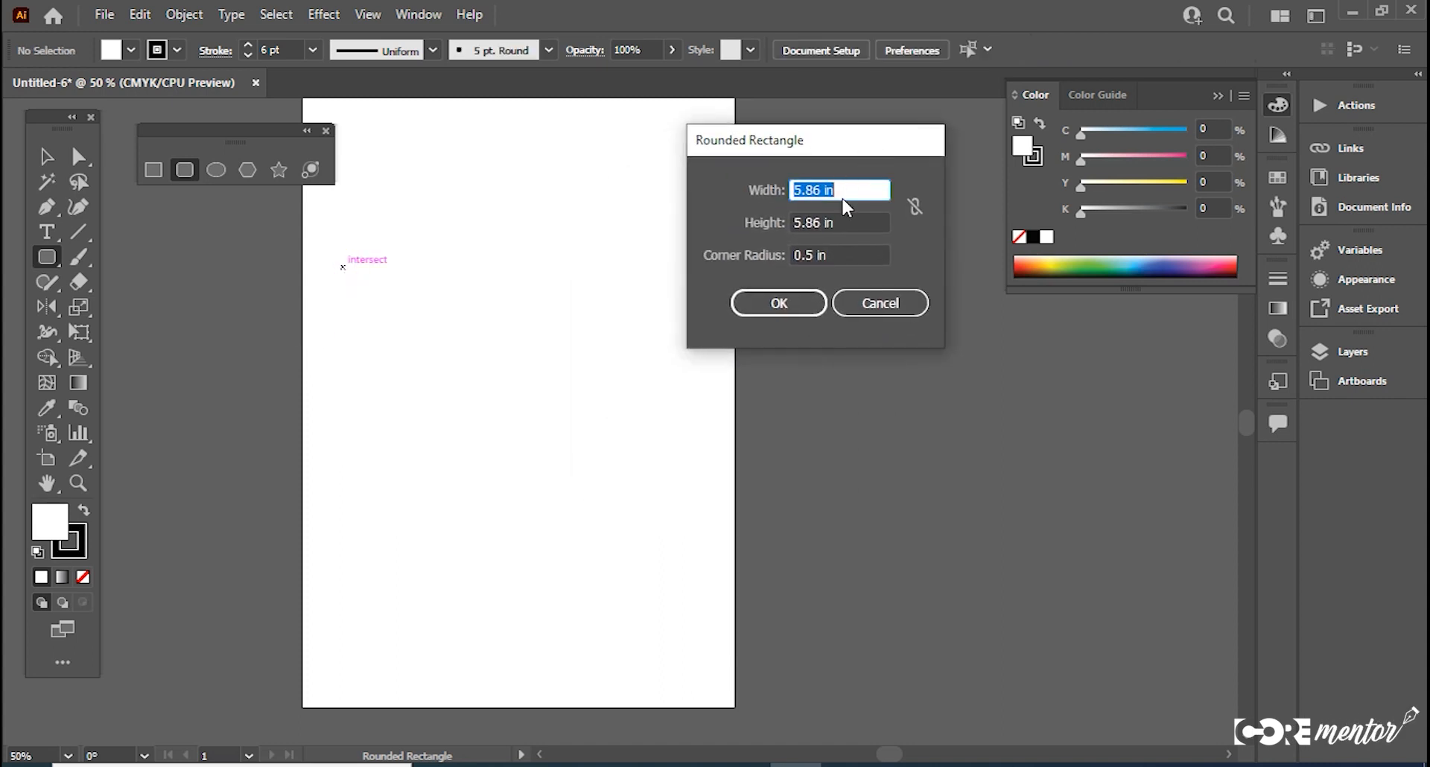
{"action": "type", "text": "4"}
{"action": "key", "text": "Tab"}
{"action": "type", "text": "4"}
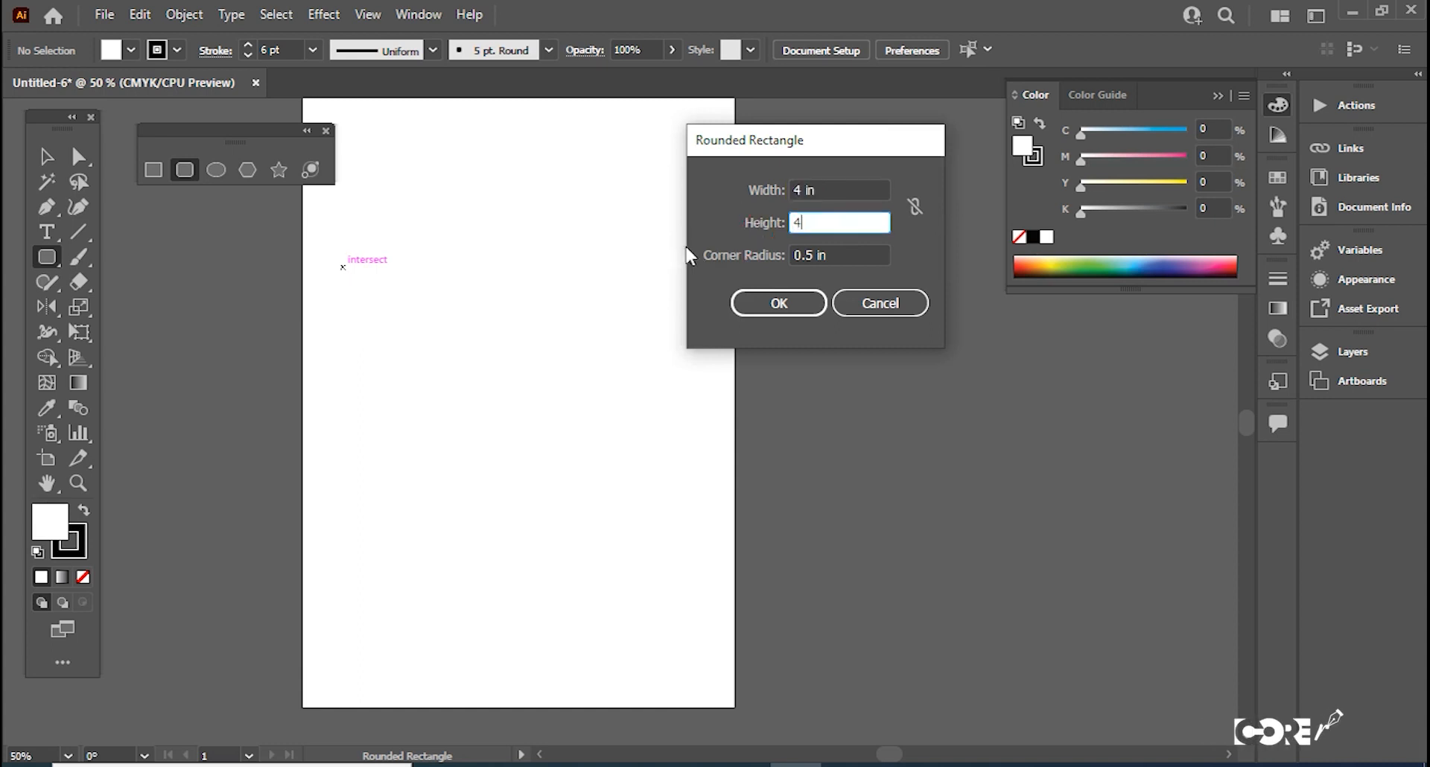
{"action": "left_click", "coordinate": [777, 305]}
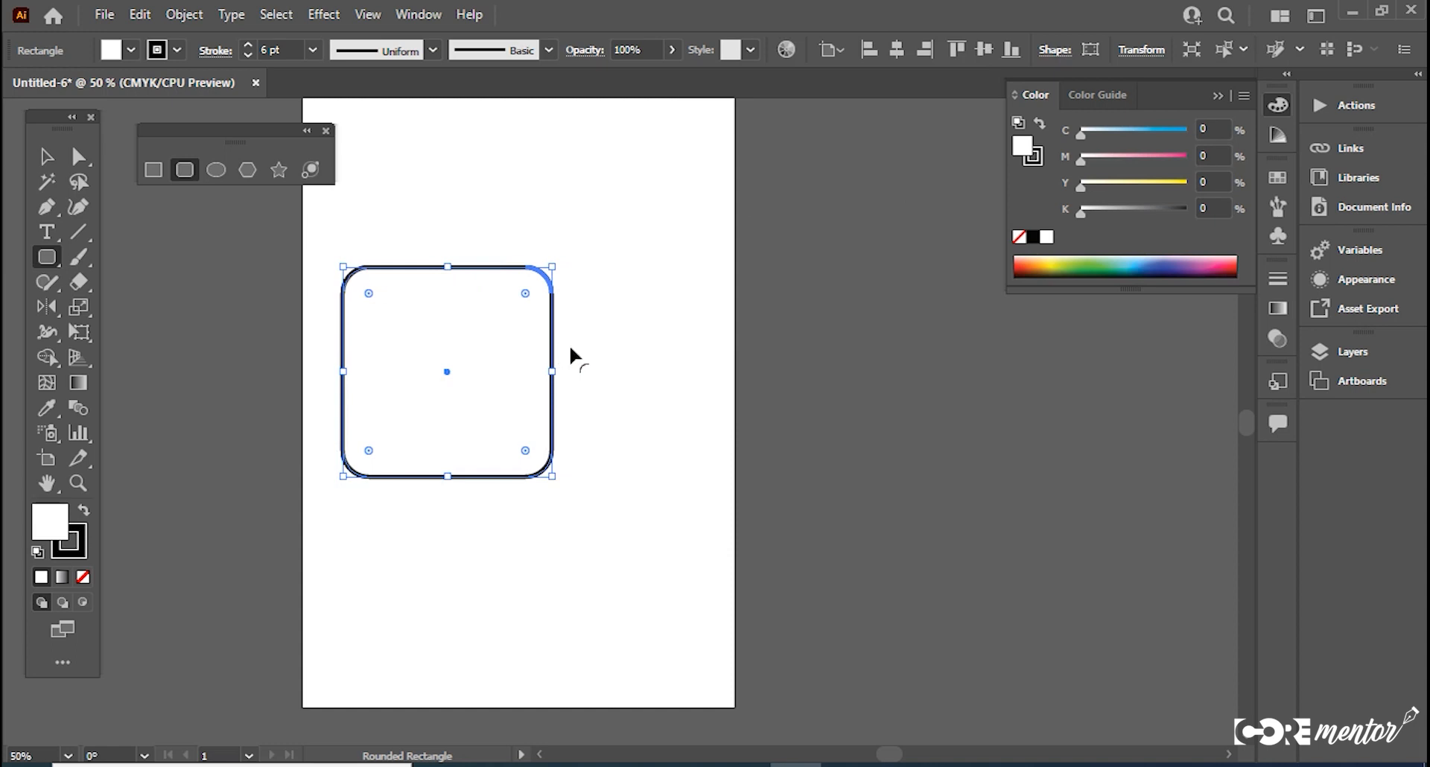
Step: Create a second 4 × 4 in rounded rectangle with a 0.2 in corner radius, overlapping the artboard's right edge
{"action": "left_click", "coordinate": [659, 186]}
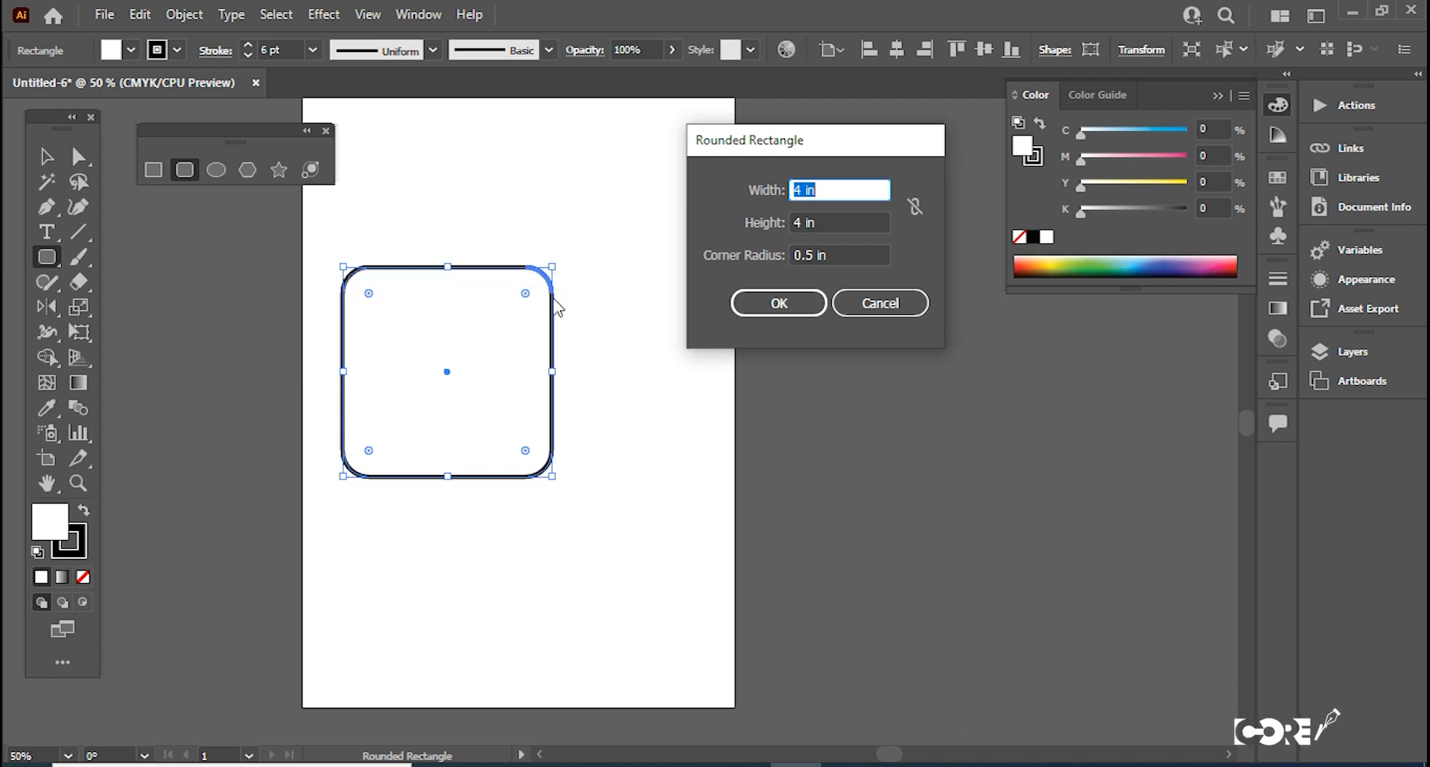
{"action": "left_click", "coordinate": [814, 256]}
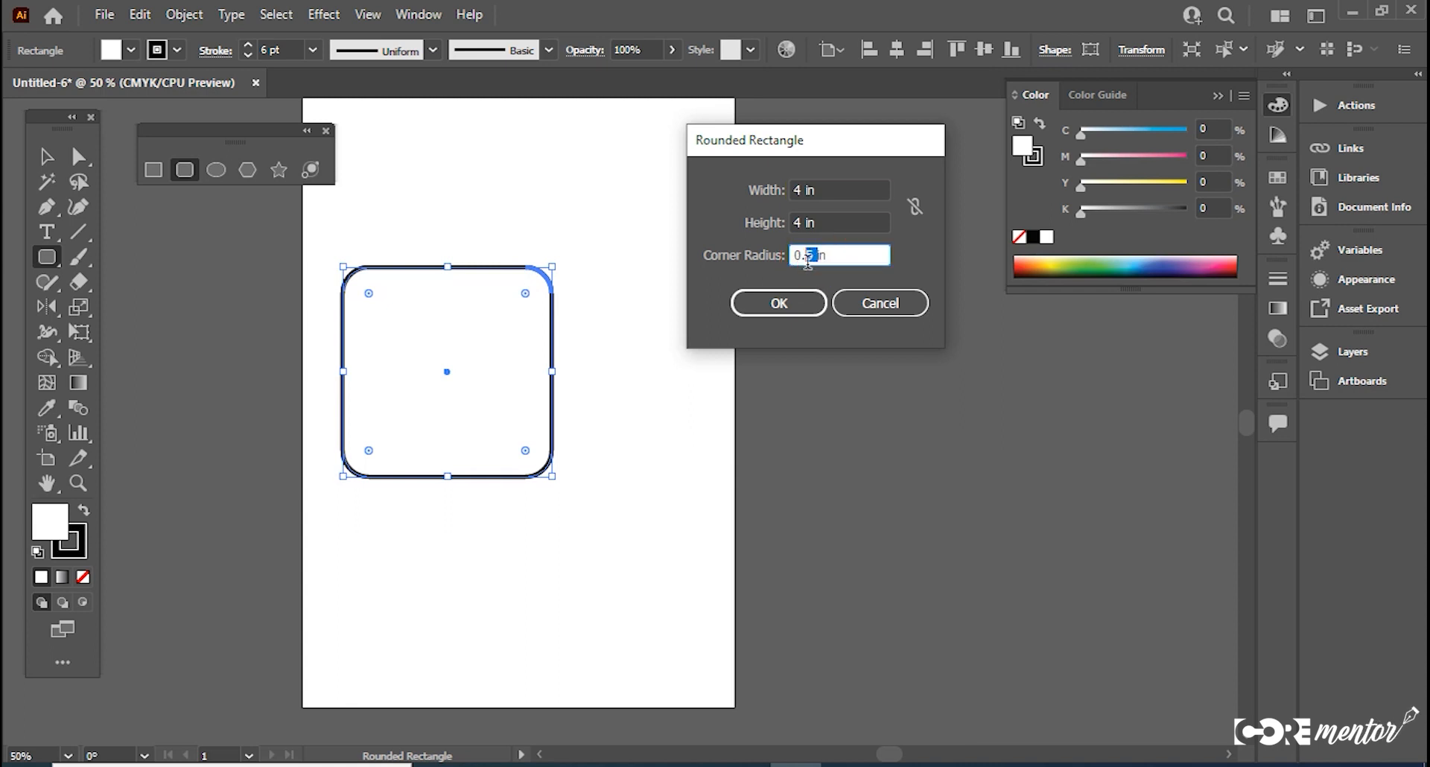
{"action": "type", "text": "2"}
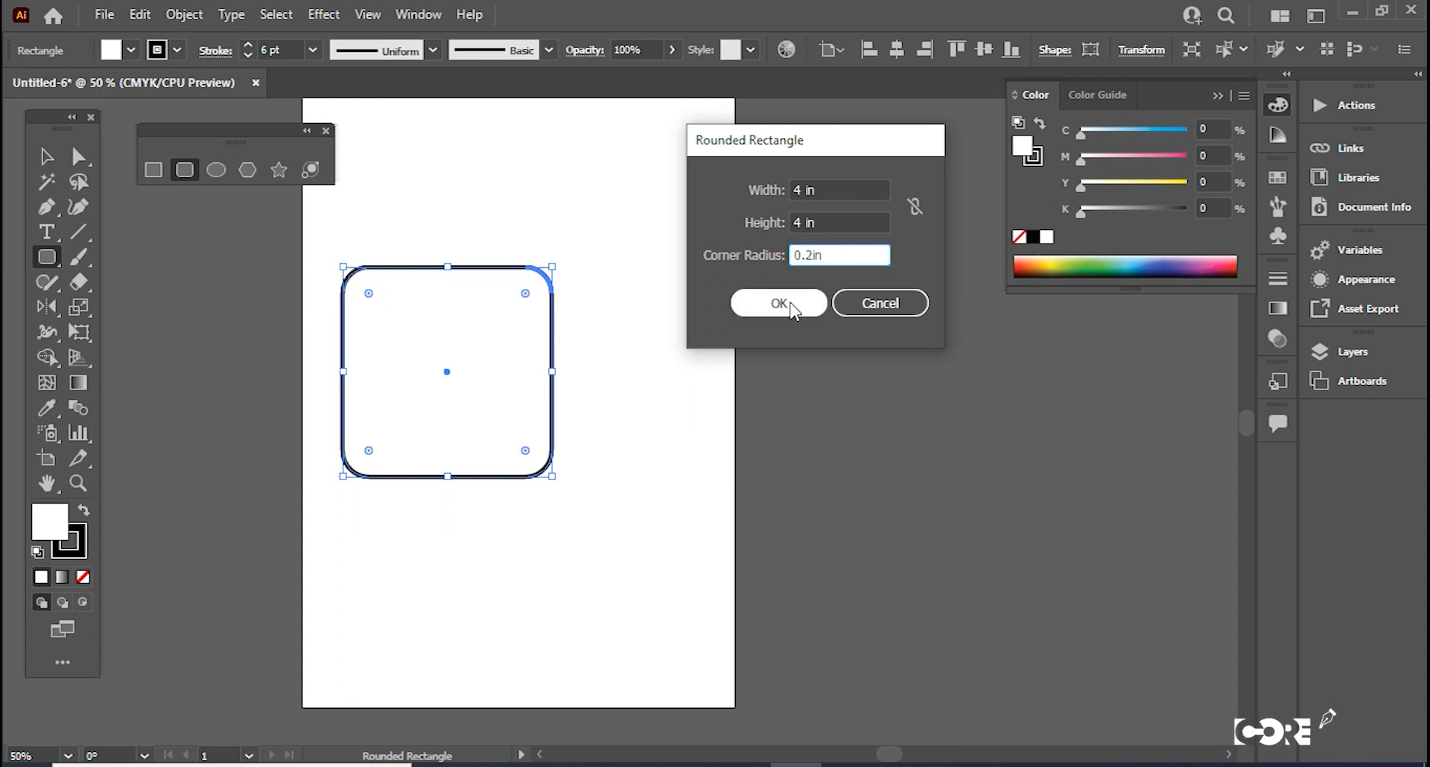
{"action": "left_click", "coordinate": [789, 301]}
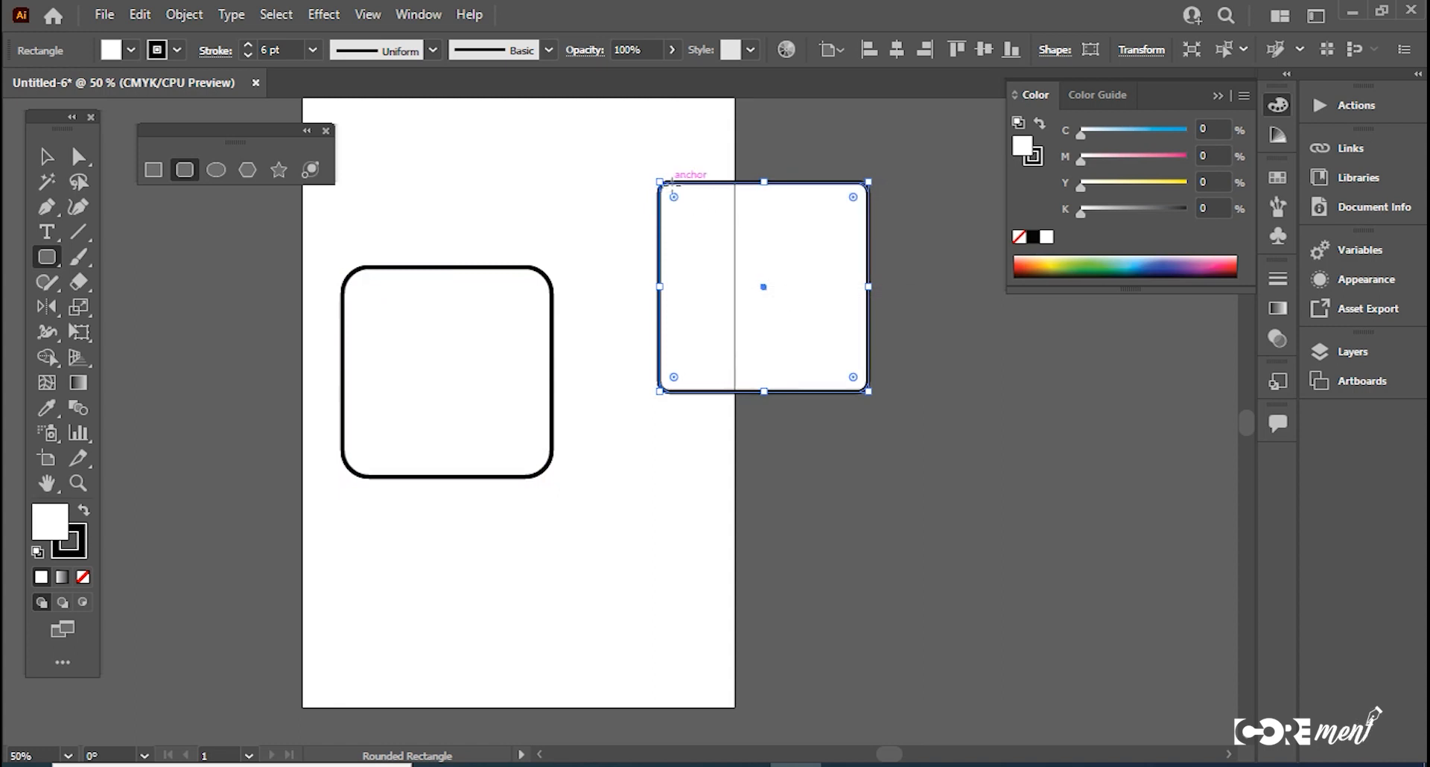
Step: Create a third 4 × 4 in rounded rectangle with a 0.9 in corner radius, overlapping the second one, and deselect it
{"action": "left_click", "coordinate": [717, 256]}
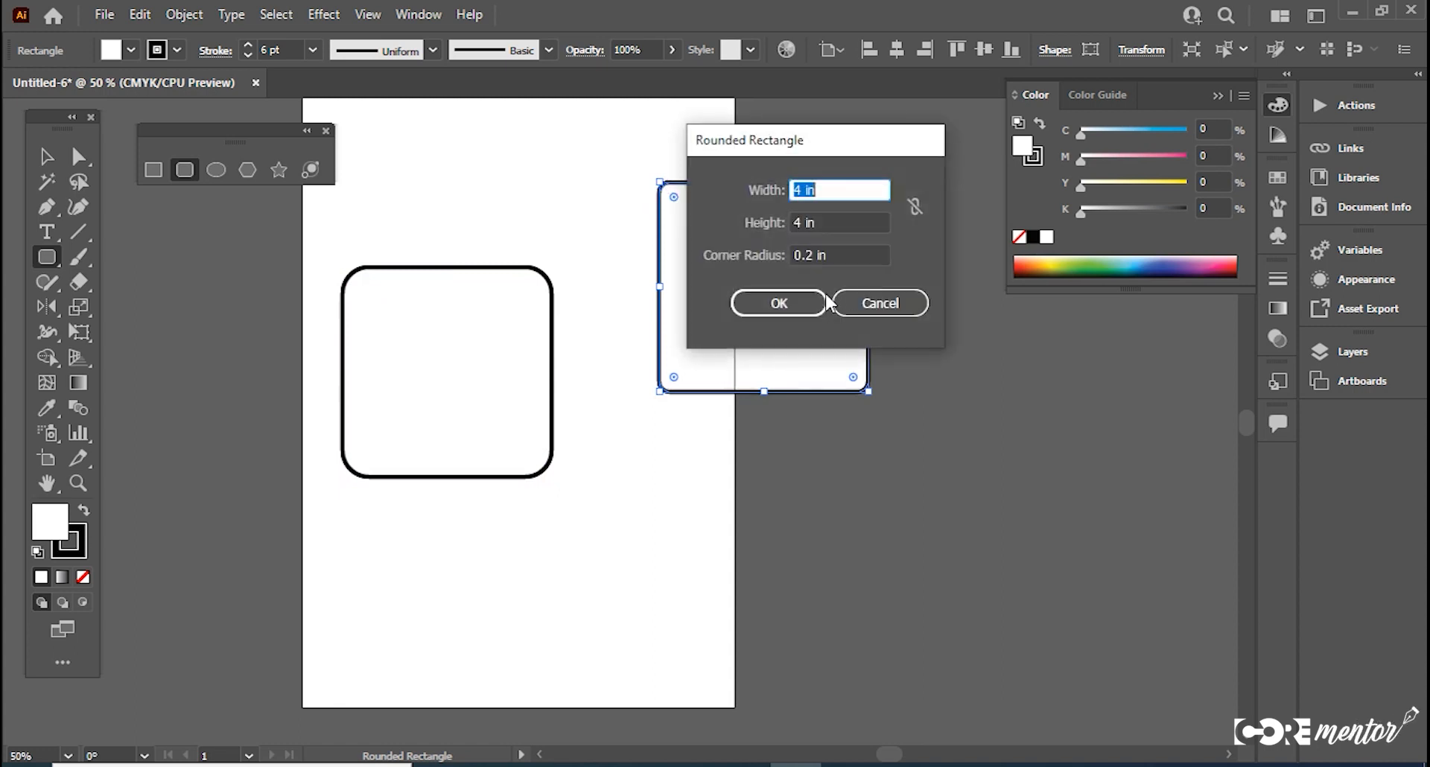
{"action": "left_click", "coordinate": [816, 256]}
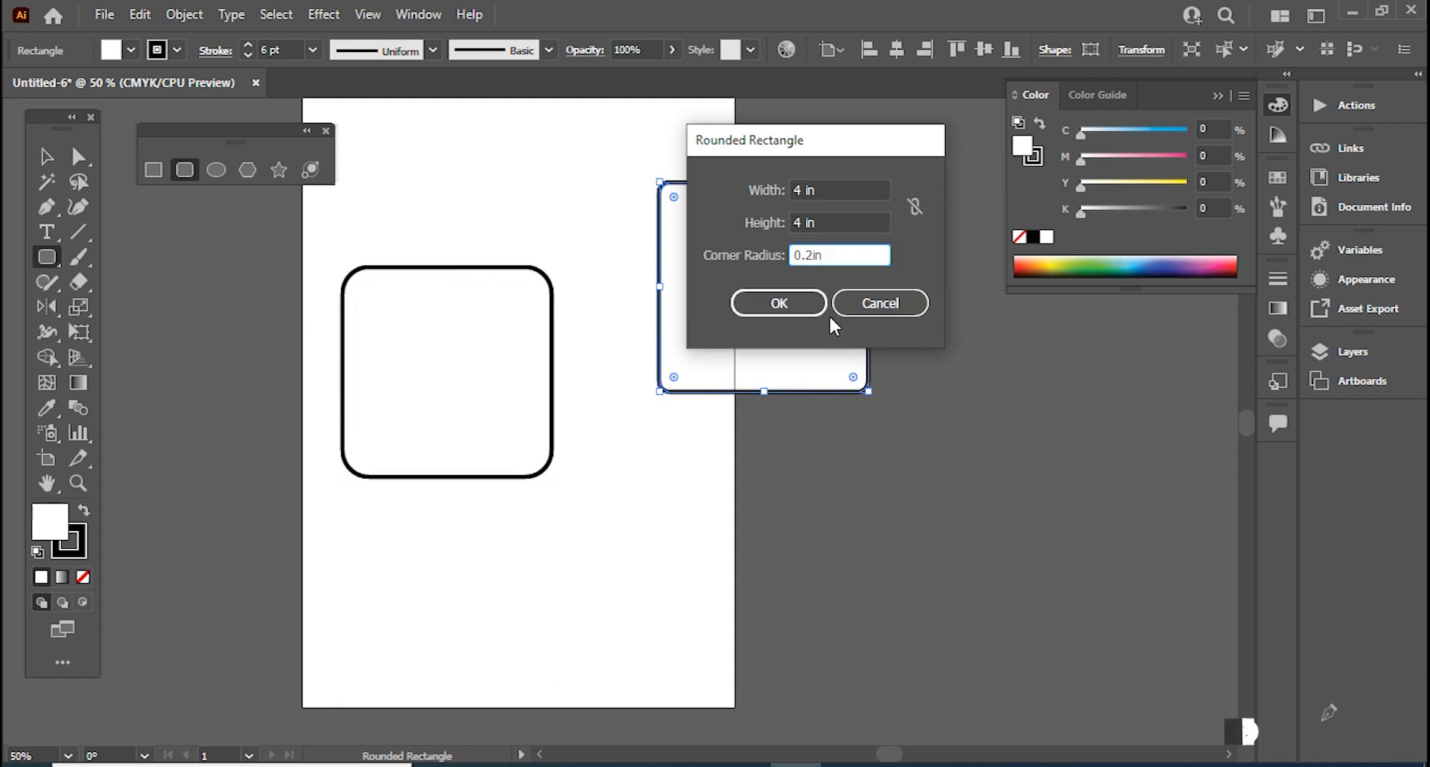
{"action": "key", "text": "BackSpace"}
{"action": "type", "text": "5"}
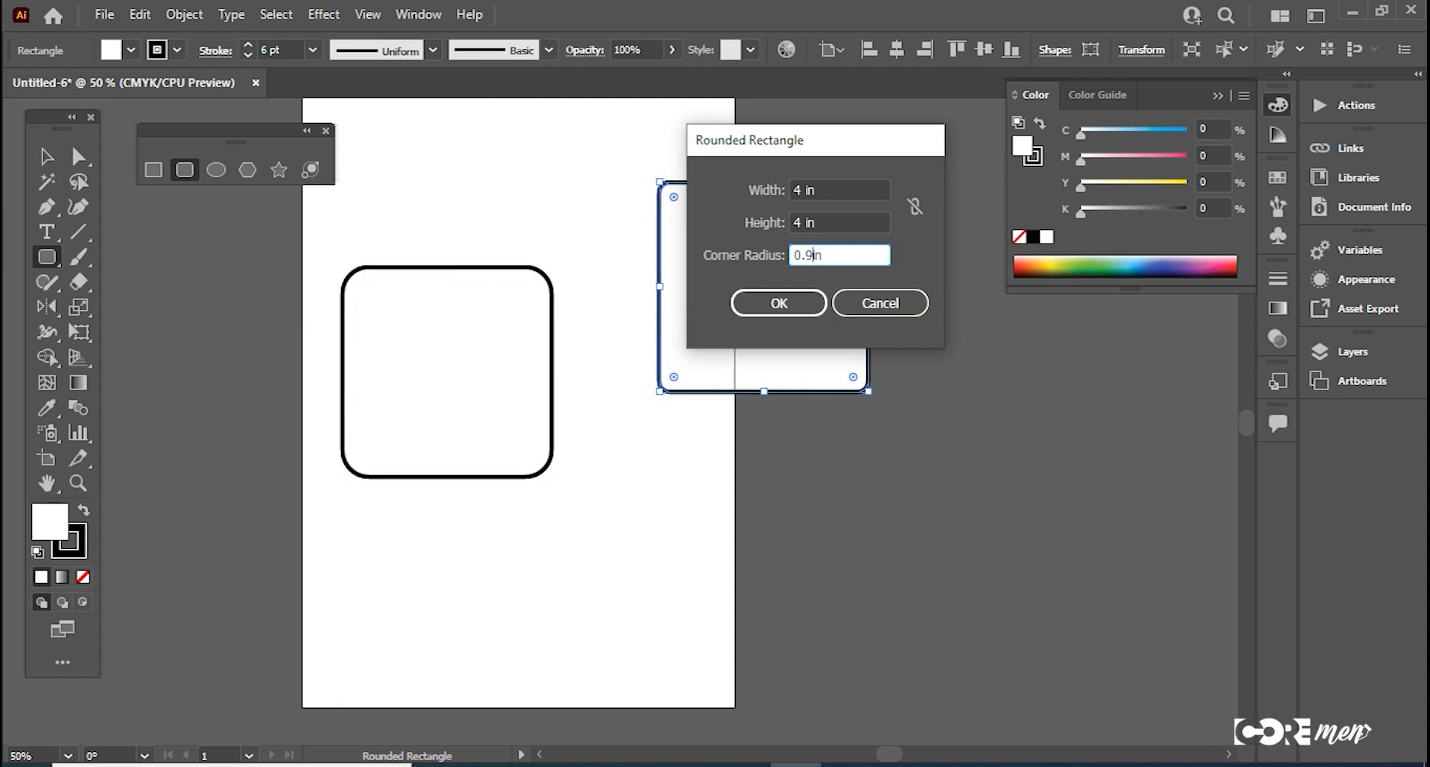
{"action": "left_click", "coordinate": [791, 303]}
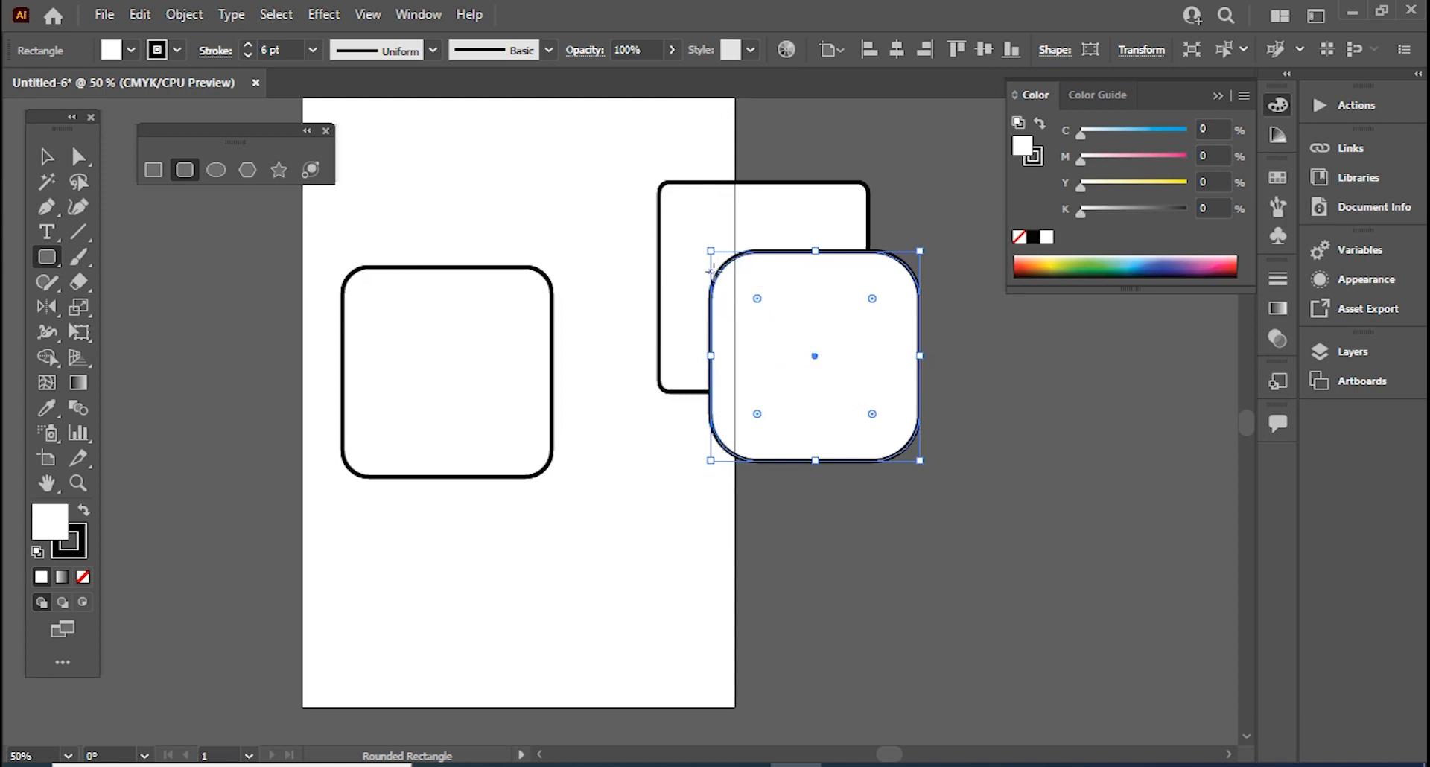
{"action": "key", "text": "v"}
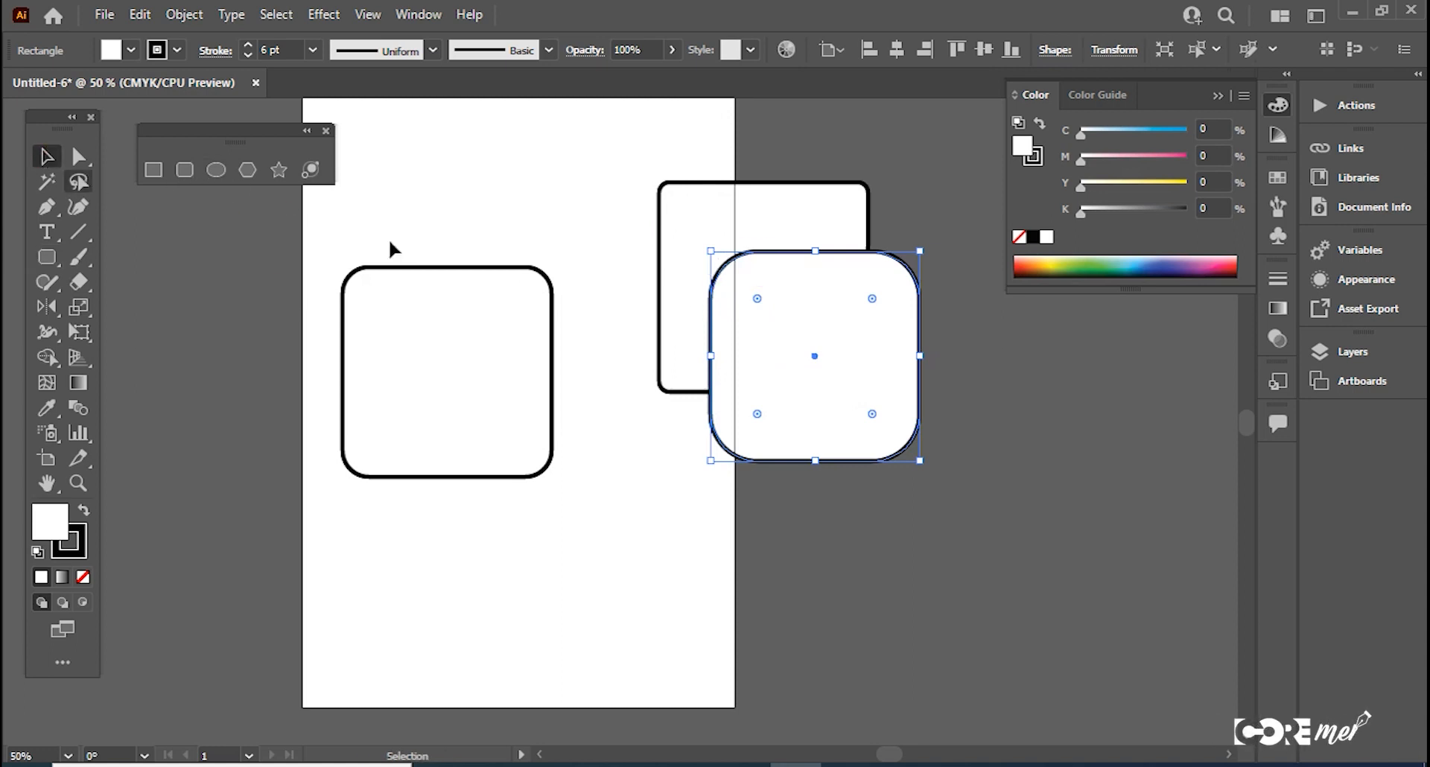
{"action": "left_click", "coordinate": [400, 141]}
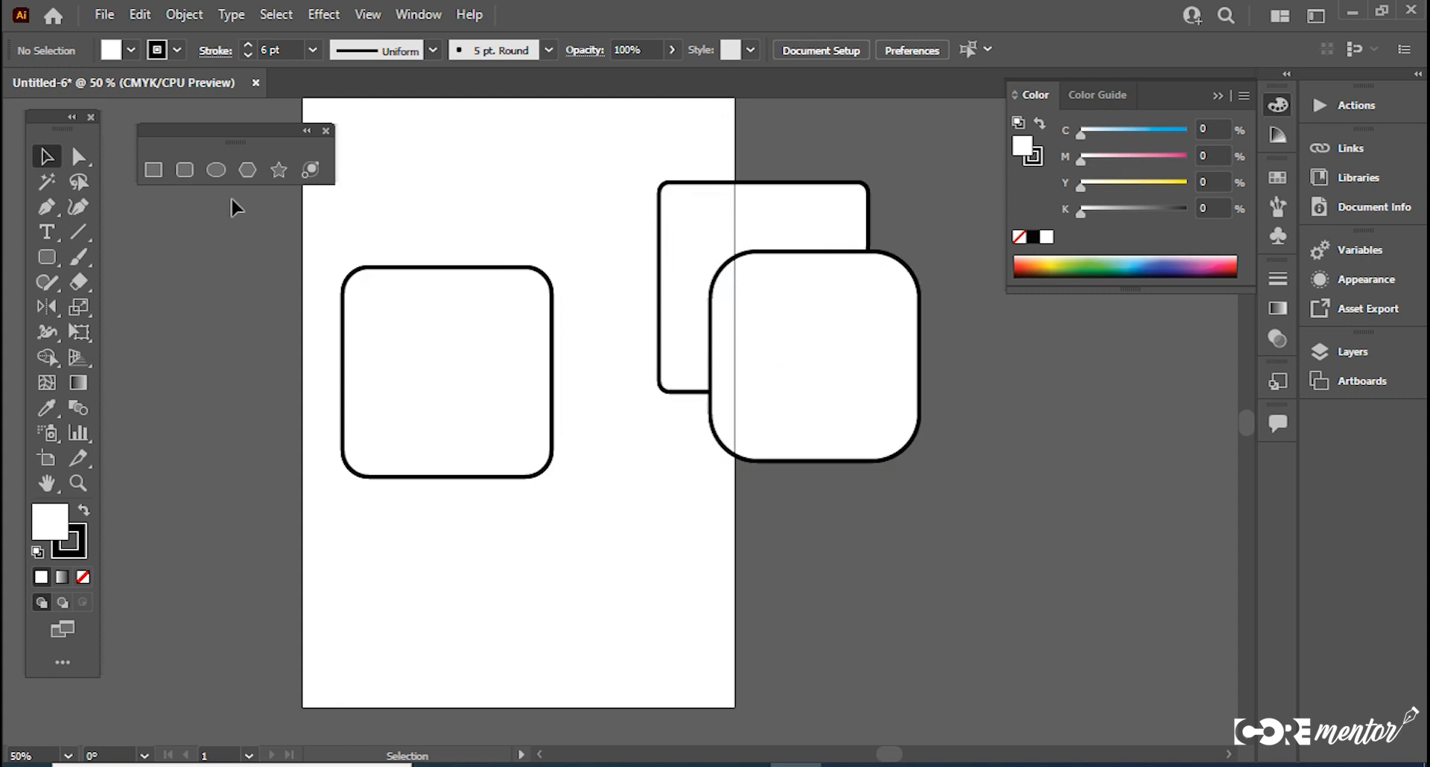
Step: Create another 4 × 4 in rounded rectangle with a 0.9 in corner radius near the artboard's top and delete all shapes
{"action": "left_click", "coordinate": [184, 171]}
{"action": "left_click", "coordinate": [400, 182]}
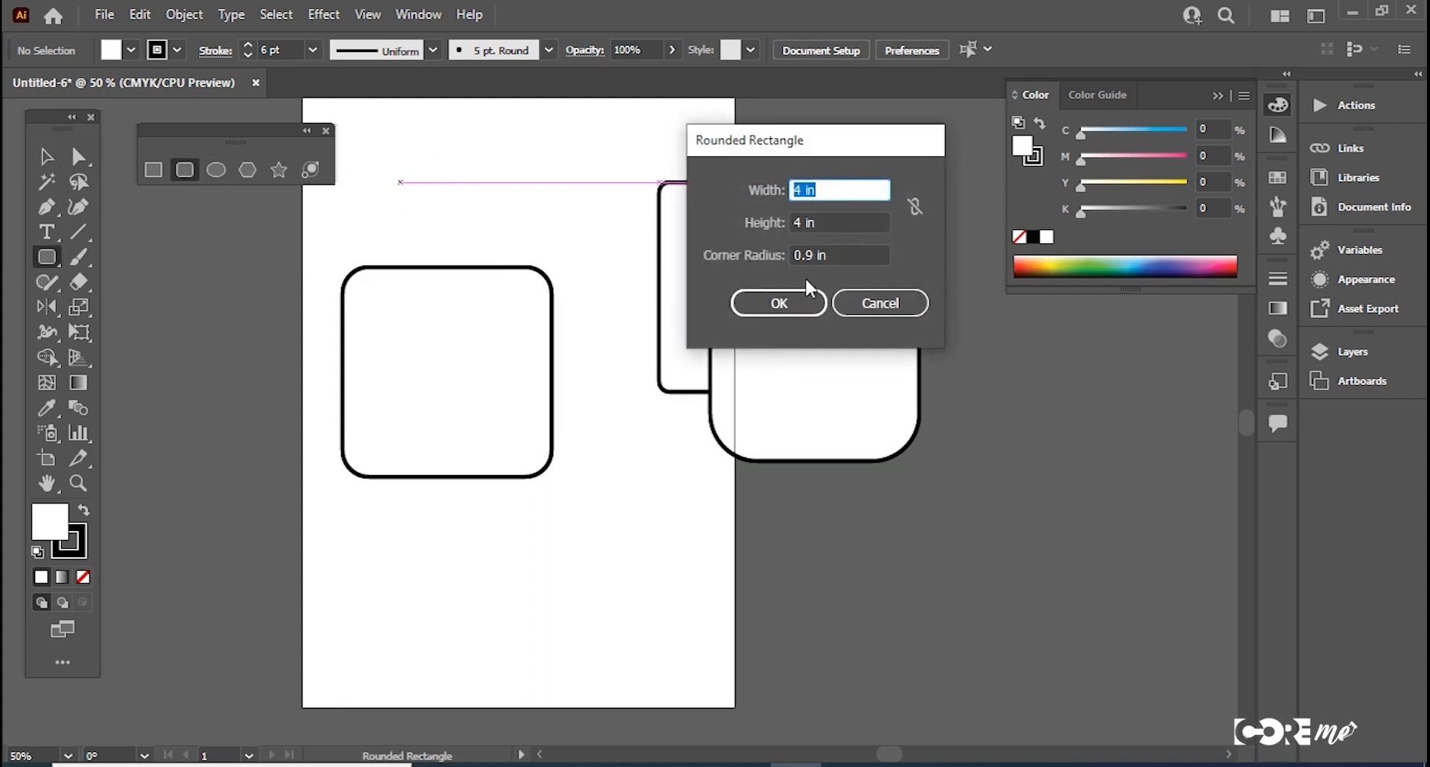
{"action": "left_click", "coordinate": [779, 303]}
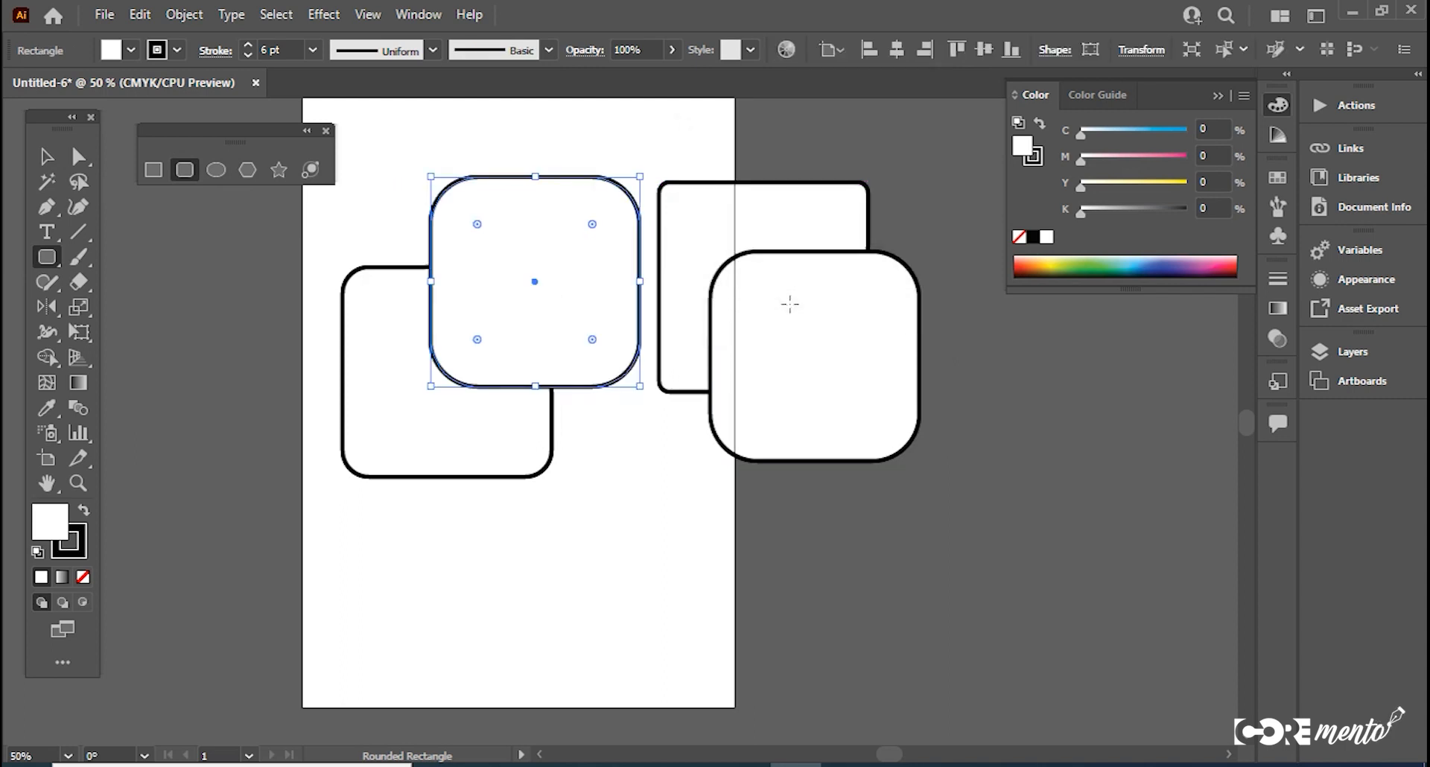
{"action": "key", "text": "ctrl+a"}
{"action": "key", "text": "Delete"}
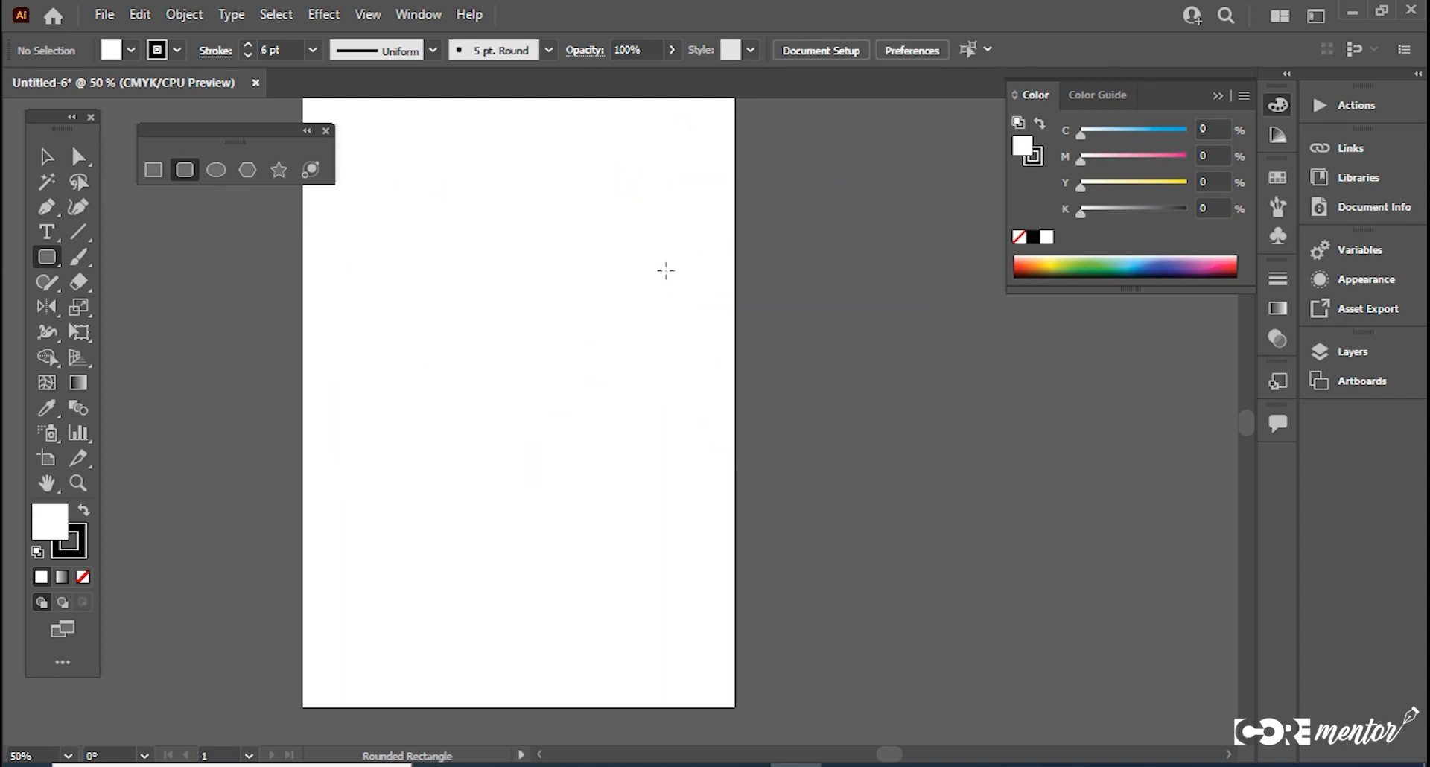
Step: Draw two wide ellipses, a nearly round ellipse and a circle about 3.66 in across freehand, and delete them all
{"action": "left_click", "coordinate": [214, 171]}
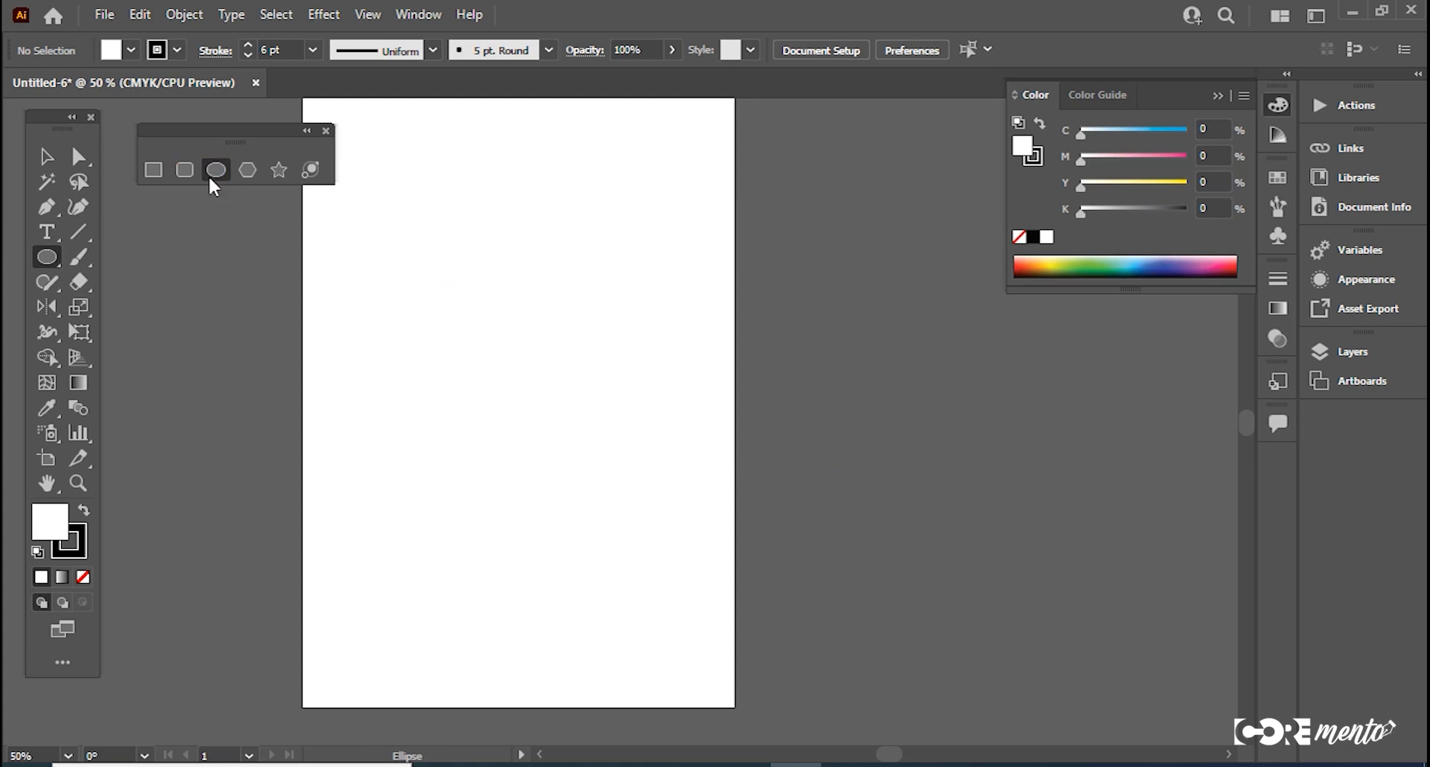
{"action": "left_click_drag", "start_coordinate": [387, 194], "coordinate": [651, 292]}
{"action": "left_click_drag", "start_coordinate": [415, 324], "coordinate": [633, 411]}
{"action": "left_click_drag", "start_coordinate": [701, 216], "coordinate": [825, 348]}
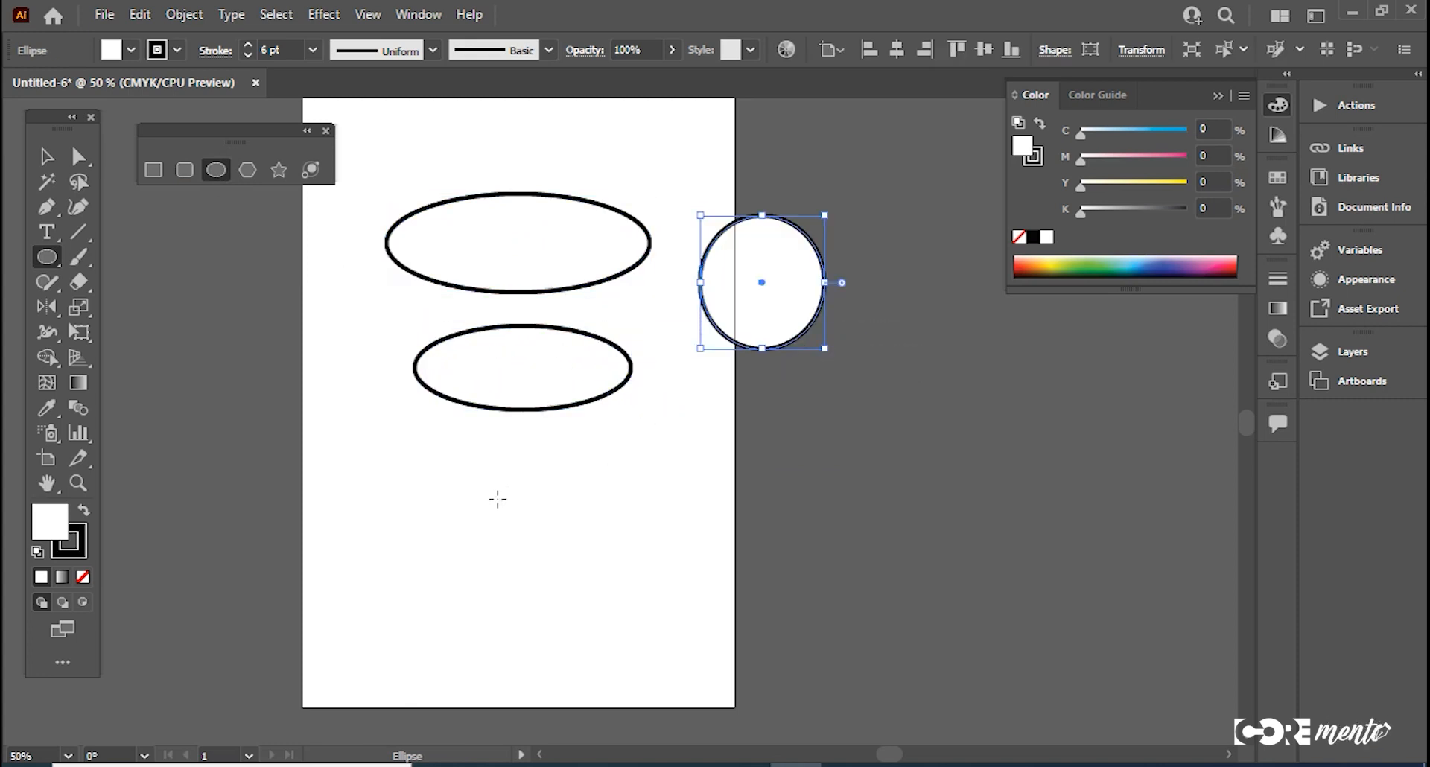
{"action": "mouse_move", "coordinate": [460, 509]}
{"action": "left_mouse_down"}
{"action": "mouse_move", "coordinate": [549, 553]}
{"action": "mouse_move", "coordinate": [648, 635]}
{"action": "left_mouse_up"}
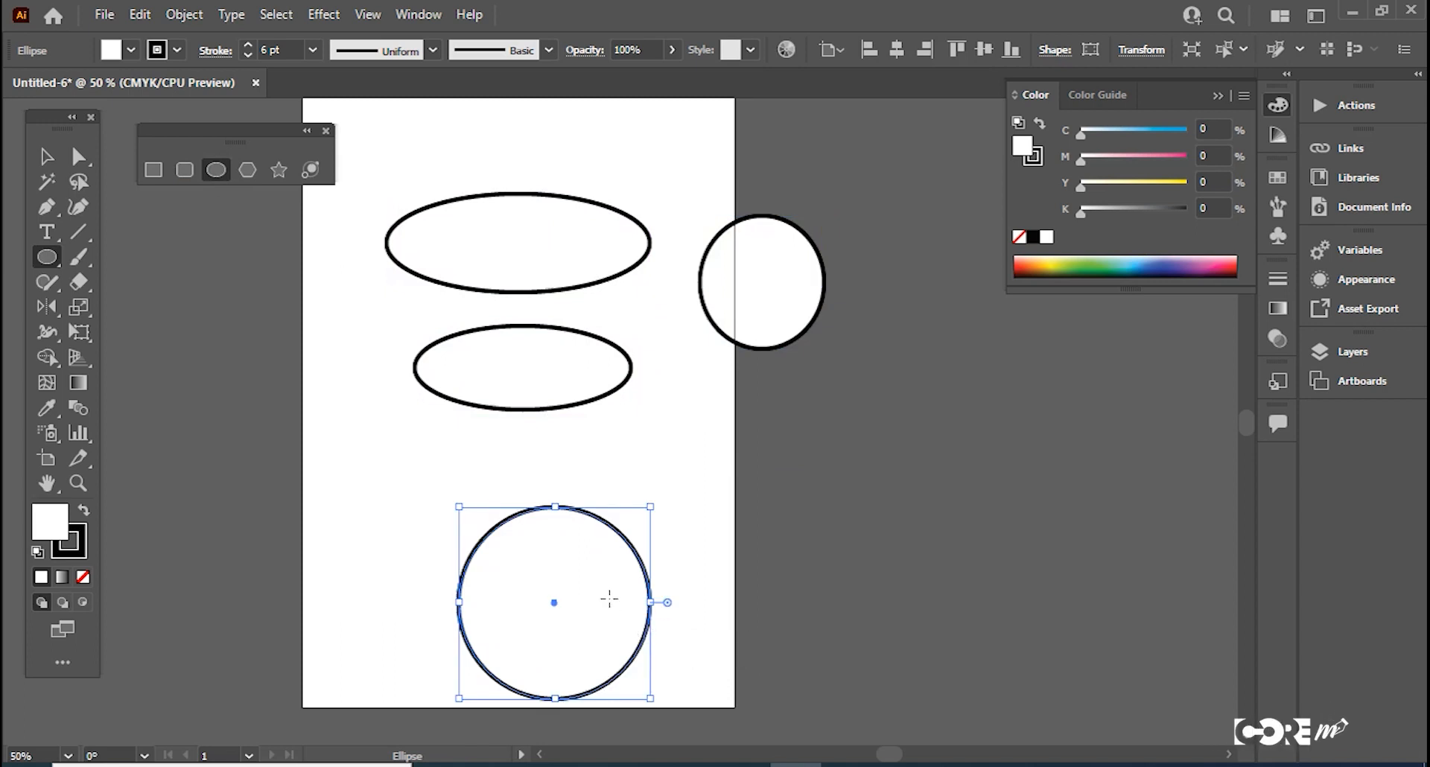
{"action": "key", "text": "ctrl+a"}
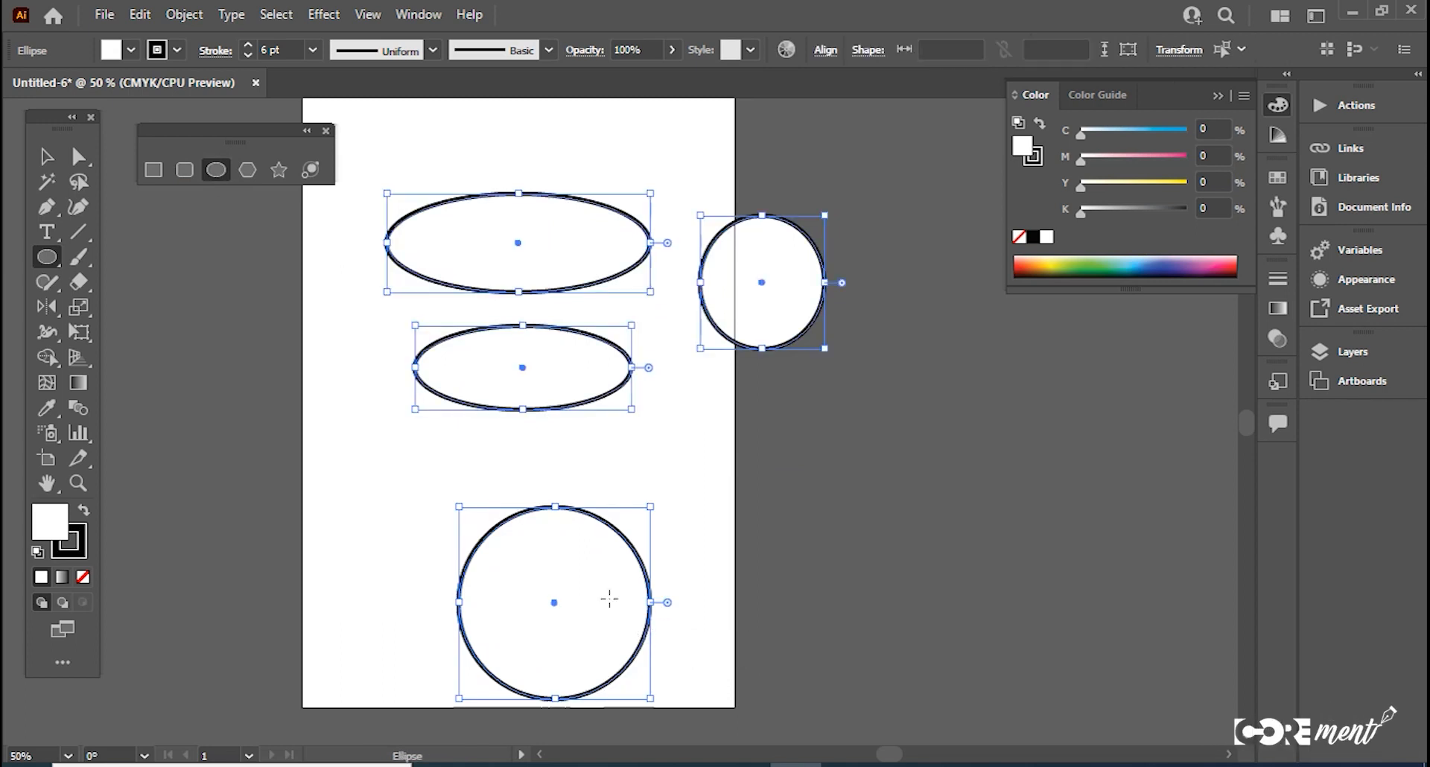
{"action": "key", "text": "Delete"}
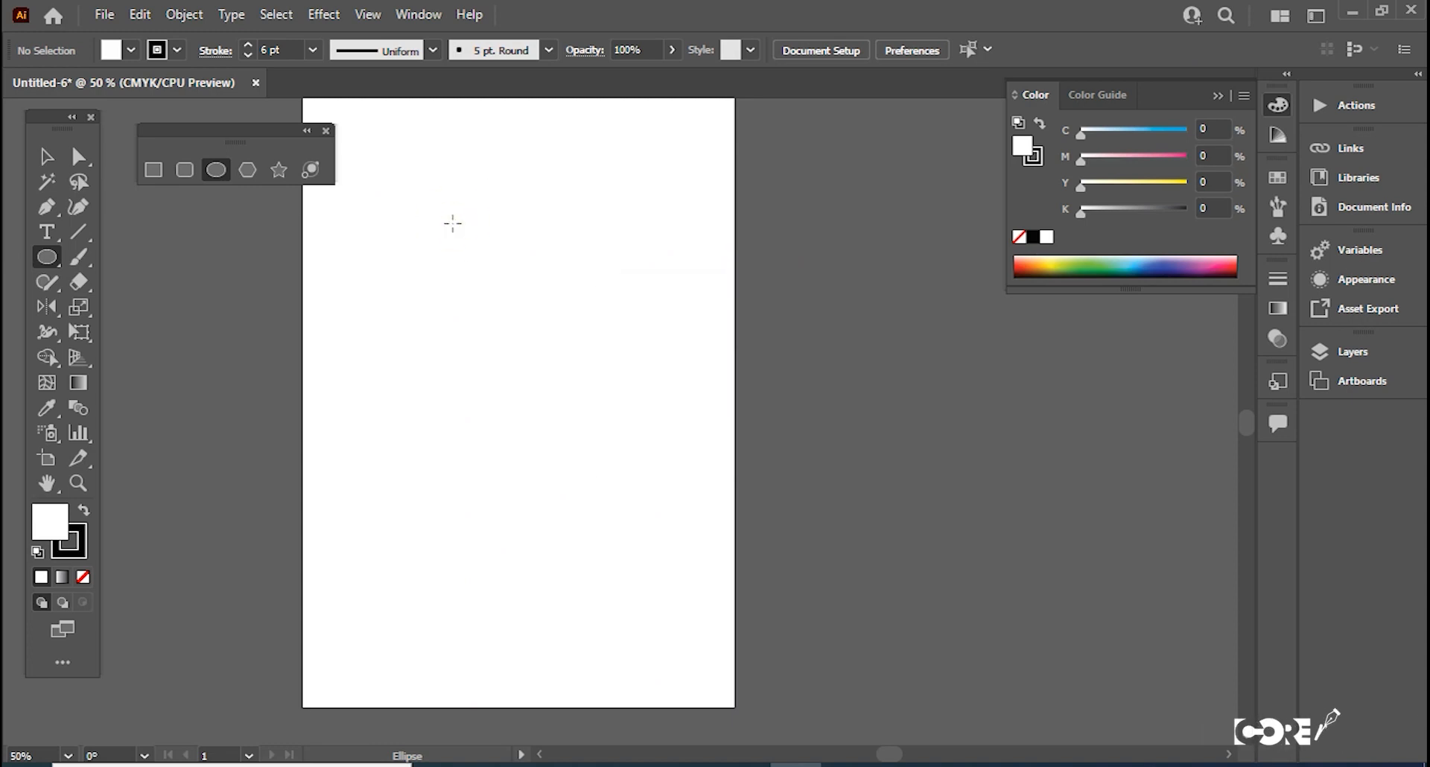
Step: Create a 2 × 2 in circle in the upper part of the artboard
{"action": "left_click", "coordinate": [451, 223]}
{"action": "type", "text": "2"}
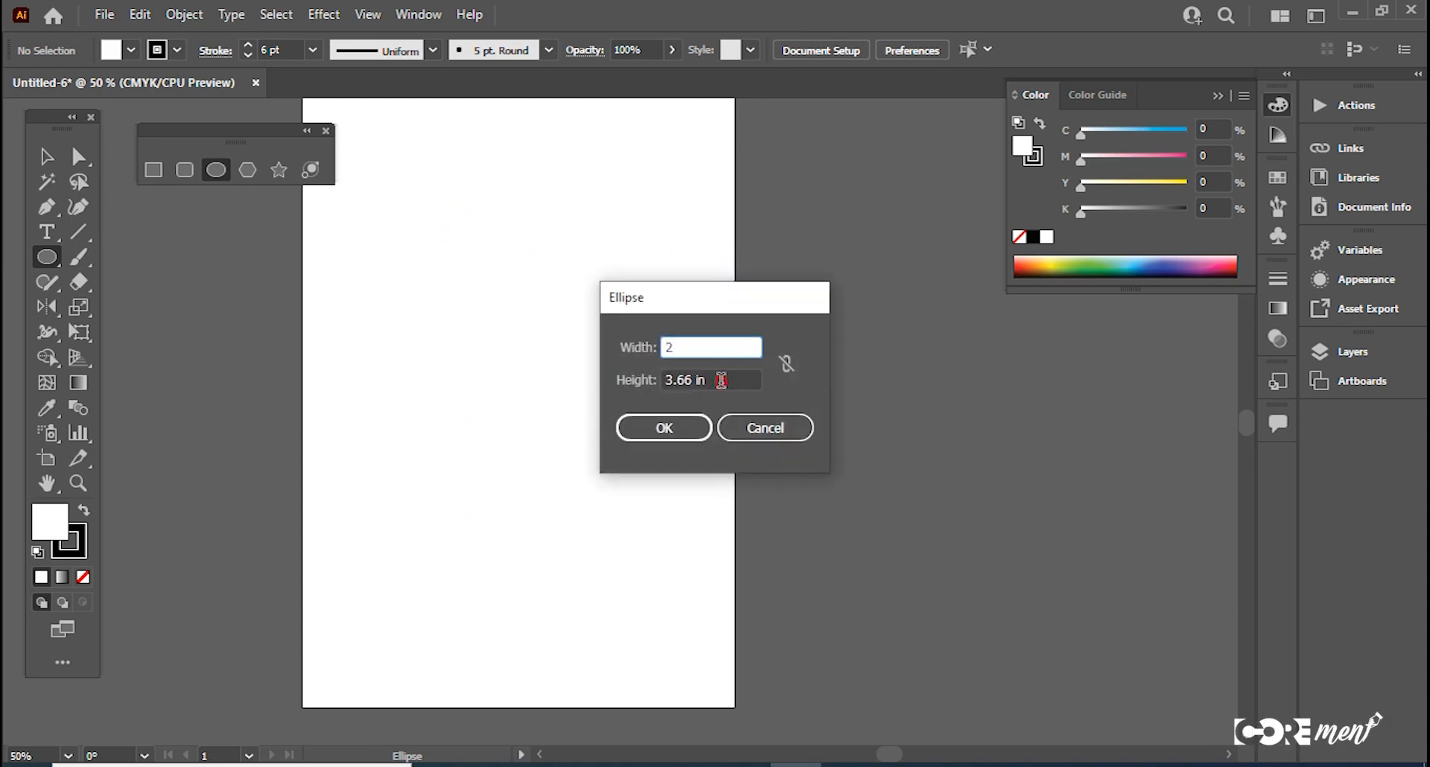
{"action": "key", "text": "Tab"}
{"action": "type", "text": "2"}
{"action": "left_click", "coordinate": [666, 430]}
Step: Create a tall ellipse 2 in wide and 5 in high near the artboard's lower right edge
{"action": "left_click", "coordinate": [648, 409]}
{"action": "left_click", "coordinate": [686, 379]}
{"action": "type", "text": "5"}
{"action": "left_click", "coordinate": [667, 435]}
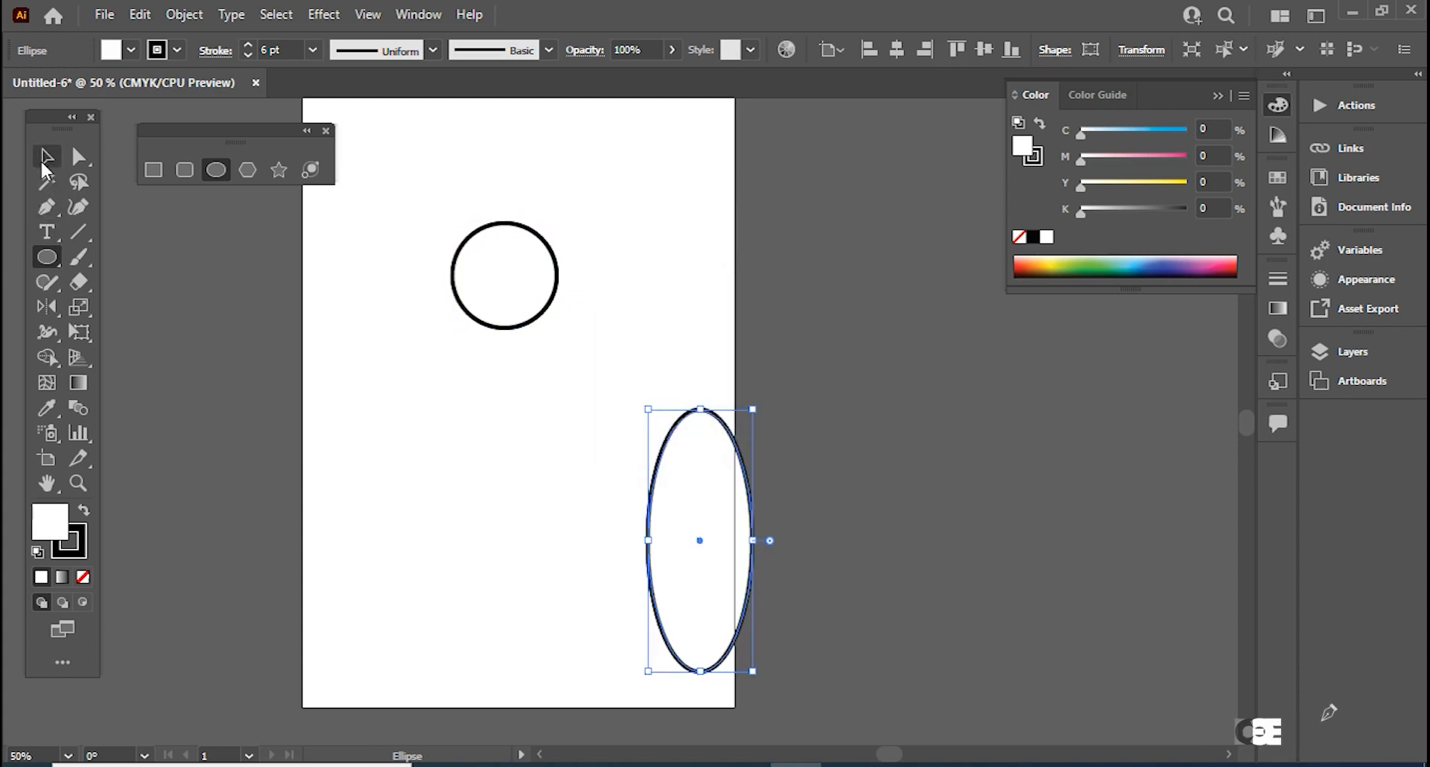
{"action": "left_click", "coordinate": [644, 190]}
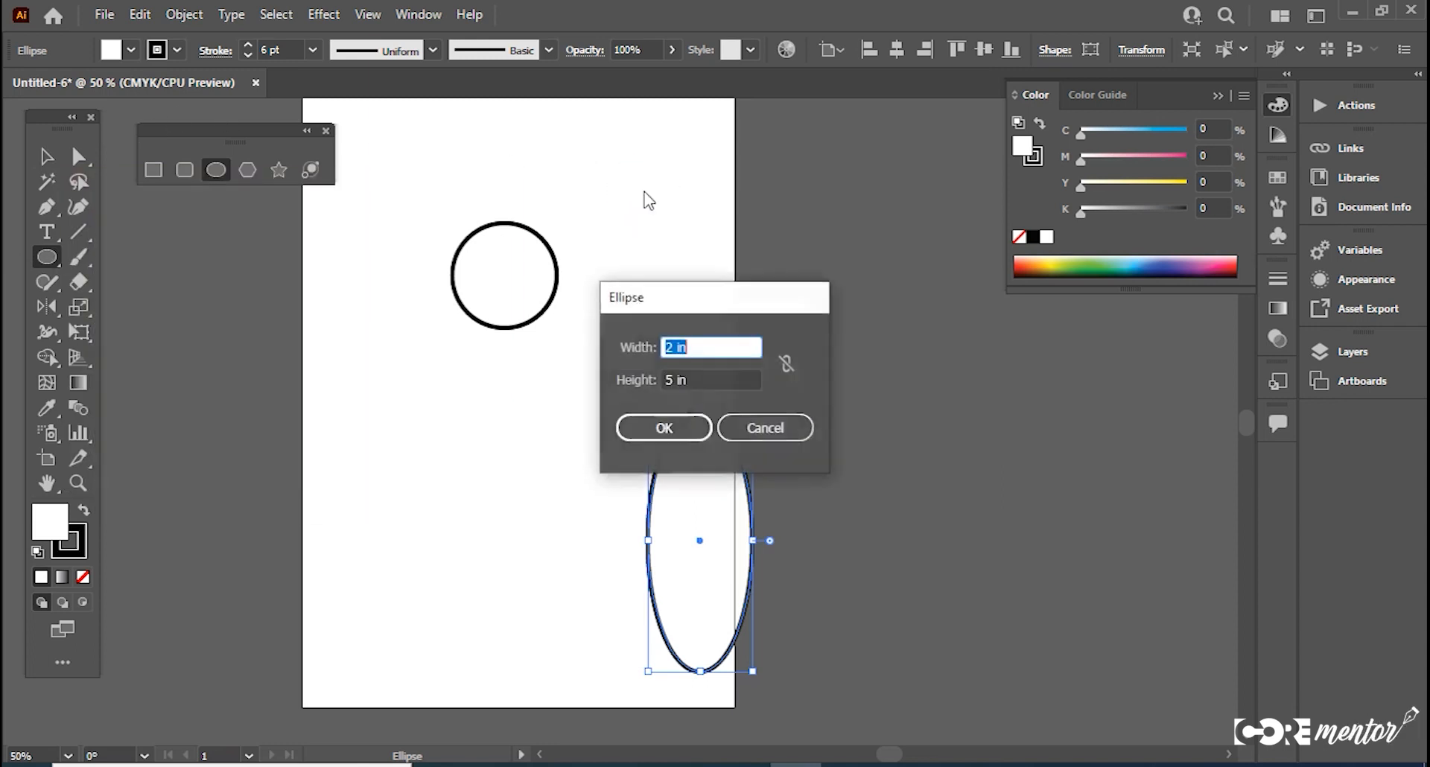
{"action": "left_click_drag", "start_coordinate": [738, 292], "coordinate": [733, 177]}
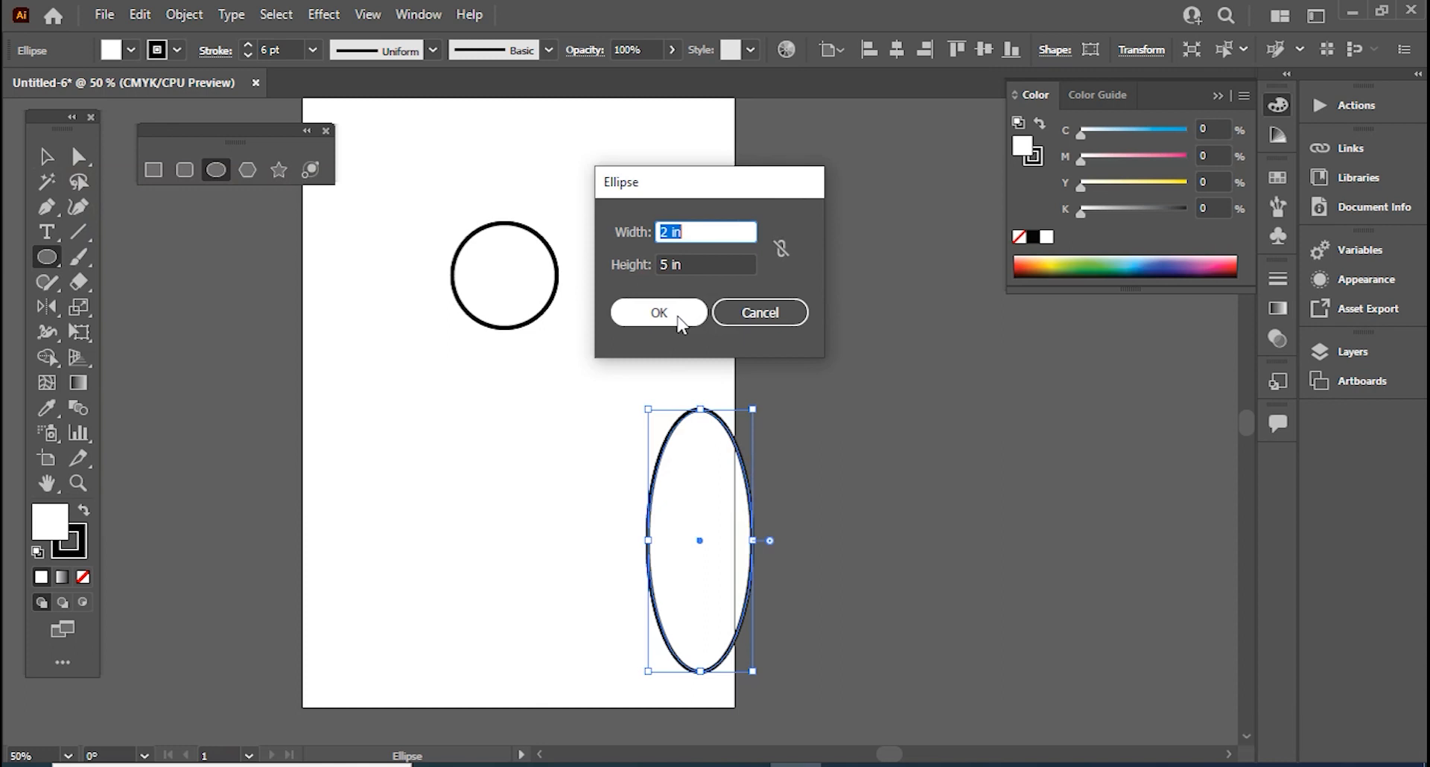
{"action": "left_click", "coordinate": [742, 315]}
Step: Select the circle and the tall ellipse together and delete them
{"action": "key", "text": "v"}
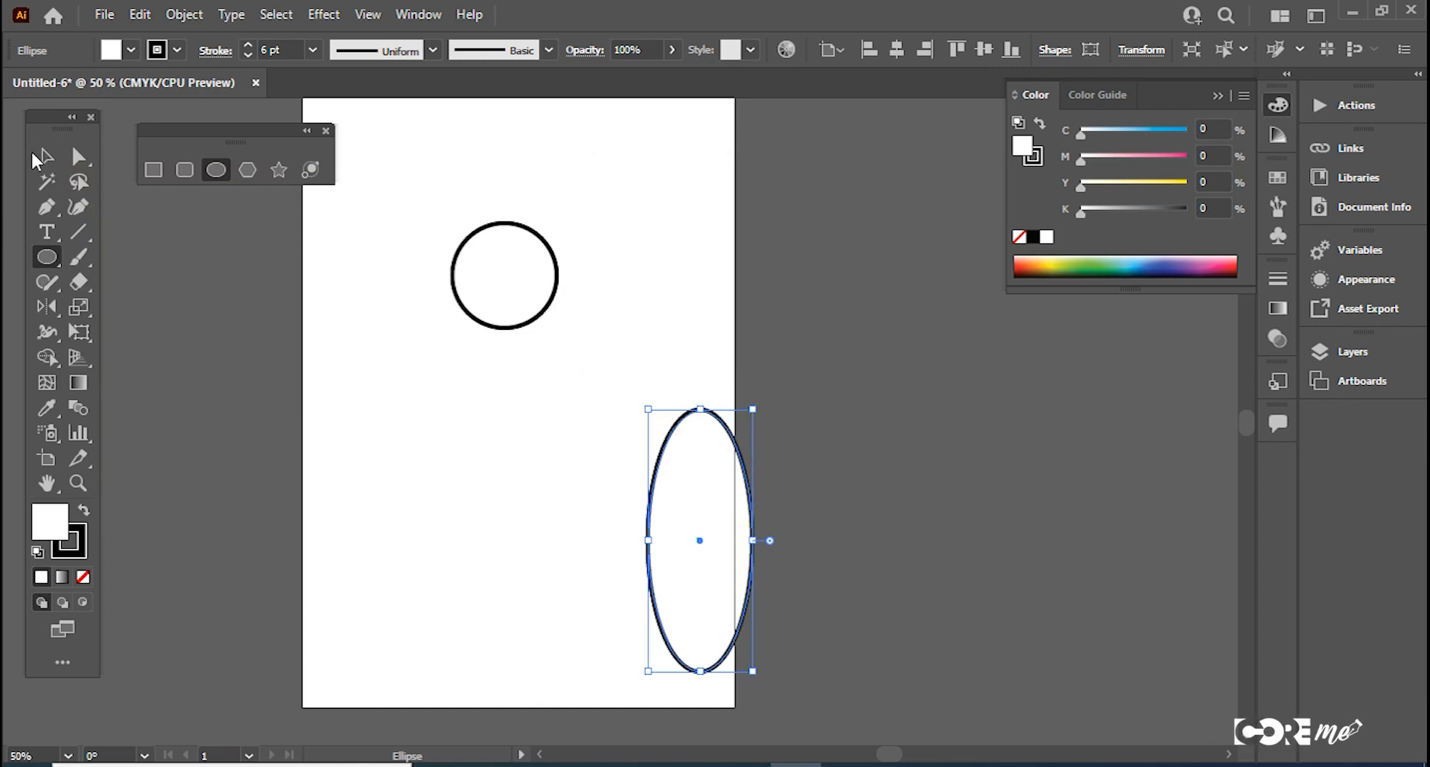
{"action": "left_click_drag", "start_coordinate": [356, 148], "coordinate": [681, 619]}
{"action": "key", "text": "Delete"}
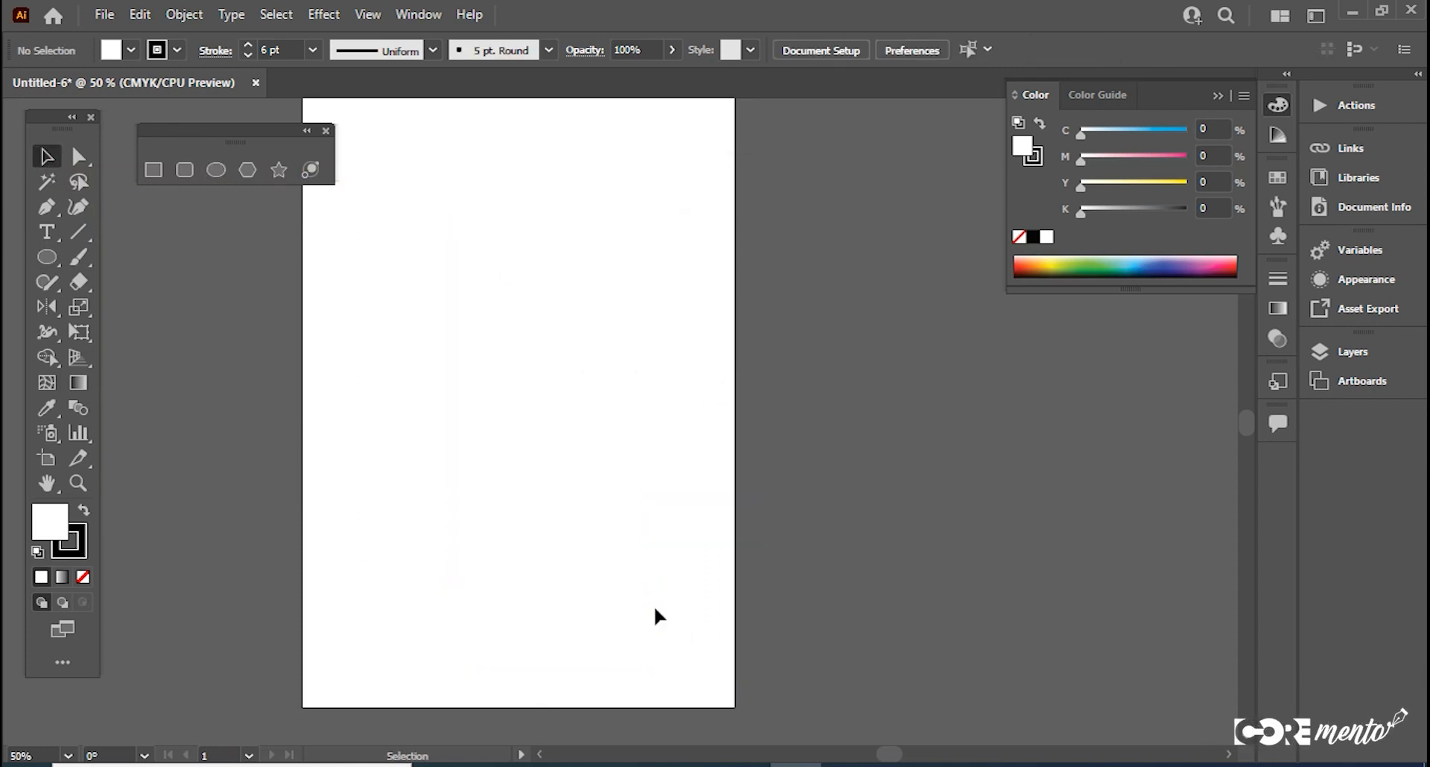
Step: Draw three hexagons freehand with the Polygon tool and undo all but the first one near the artboard's top
{"action": "left_click", "coordinate": [247, 169]}
{"action": "mouse_move", "coordinate": [409, 211]}
{"action": "left_mouse_down"}
{"action": "mouse_move", "coordinate": [514, 286]}
{"action": "mouse_move", "coordinate": [458, 253]}
{"action": "mouse_move", "coordinate": [479, 259]}
{"action": "left_mouse_up"}
{"action": "left_click_drag", "start_coordinate": [504, 415], "coordinate": [588, 505]}
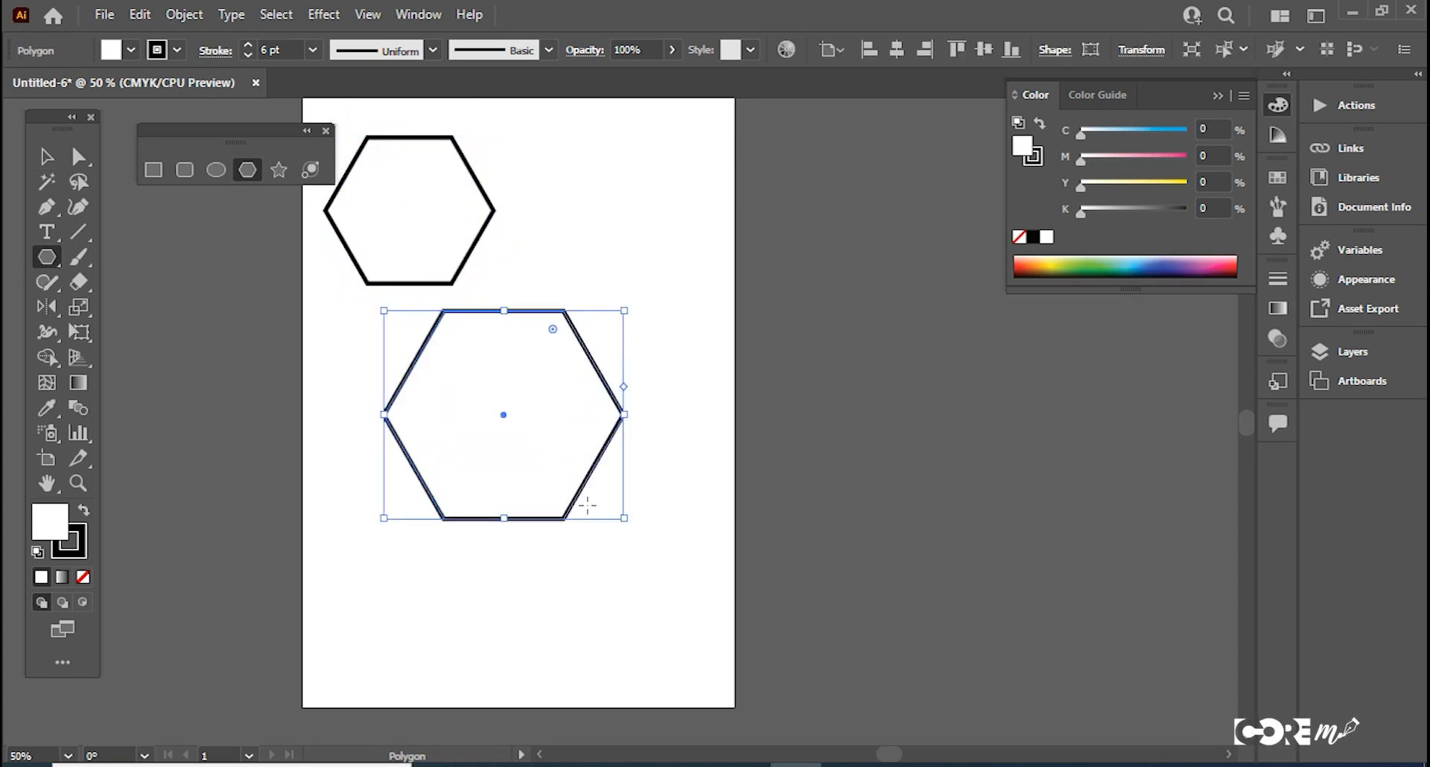
{"action": "left_click_drag", "start_coordinate": [664, 231], "coordinate": [715, 262]}
{"action": "key", "text": "ctrl+z"}
{"action": "key", "text": "ctrl+z"}
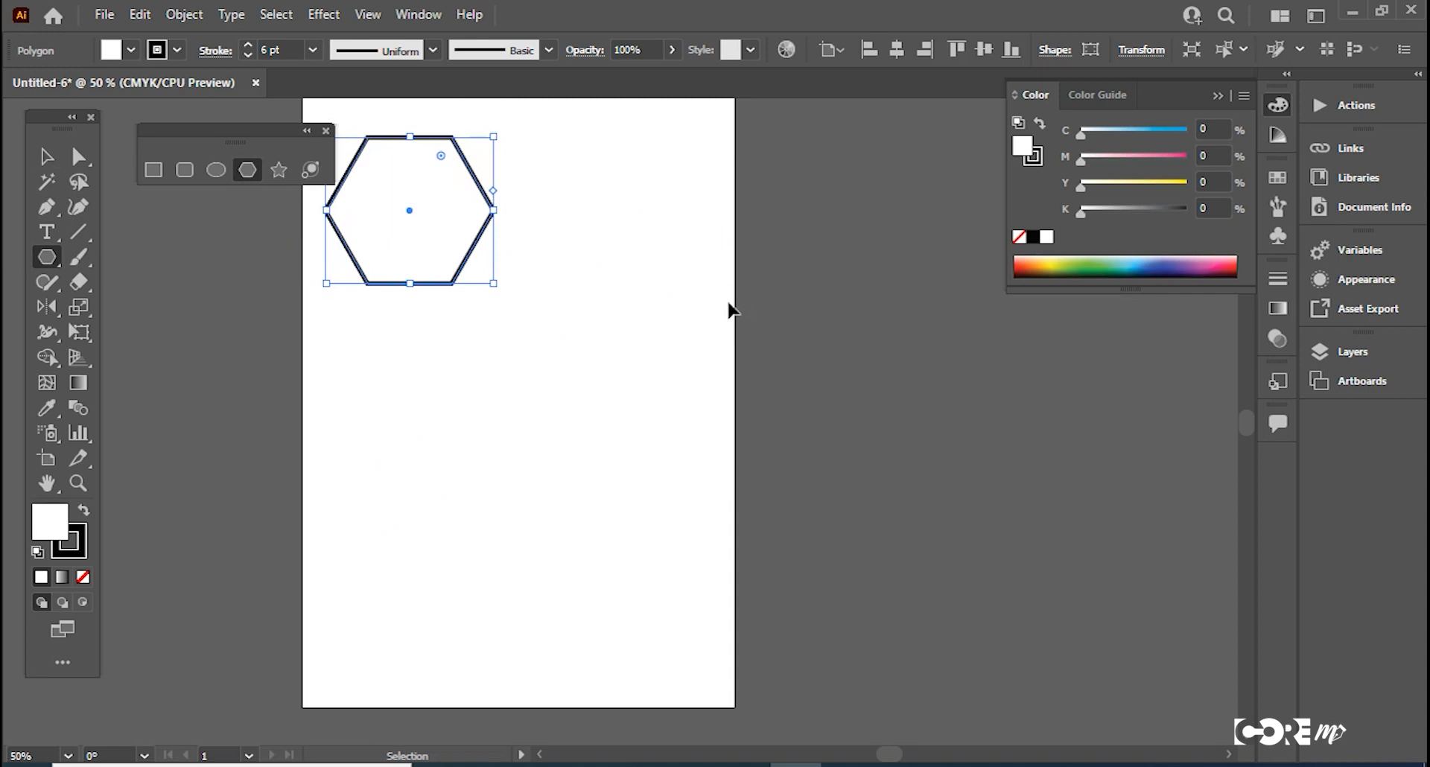
Step: Create a six-sided polygon with a 2 in radius on the right half of the artboard
{"action": "left_click", "coordinate": [623, 382]}
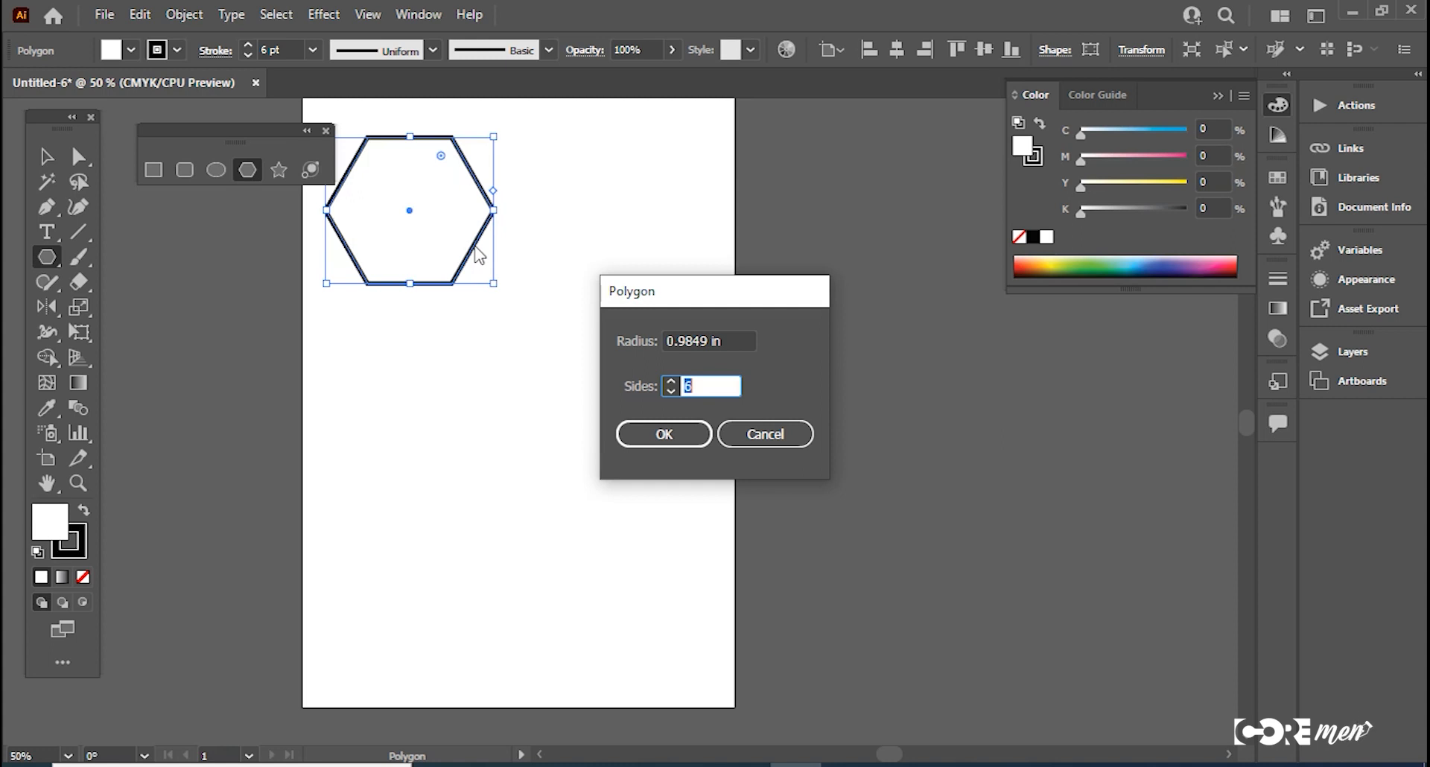
{"action": "left_click_drag", "start_coordinate": [728, 342], "coordinate": [640, 341]}
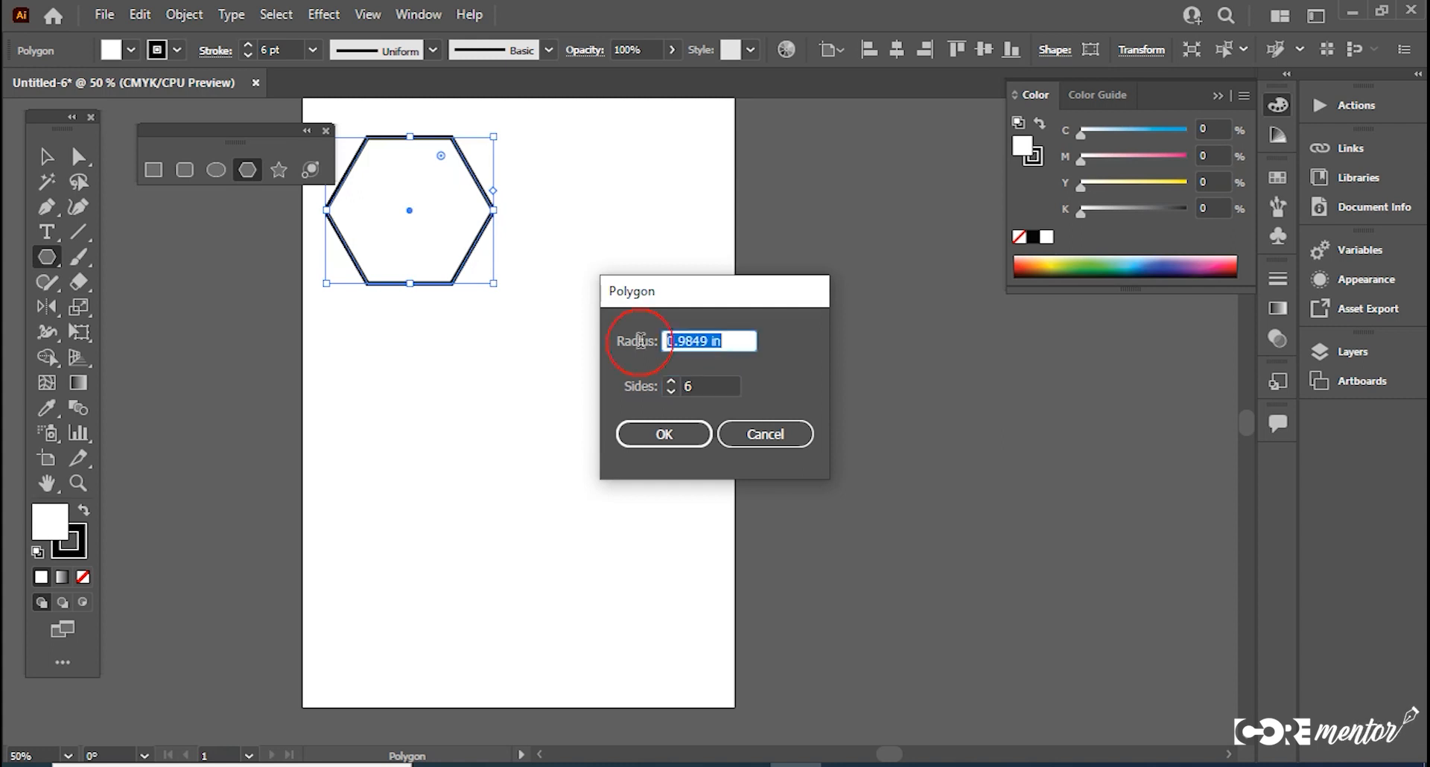
{"action": "type", "text": "2"}
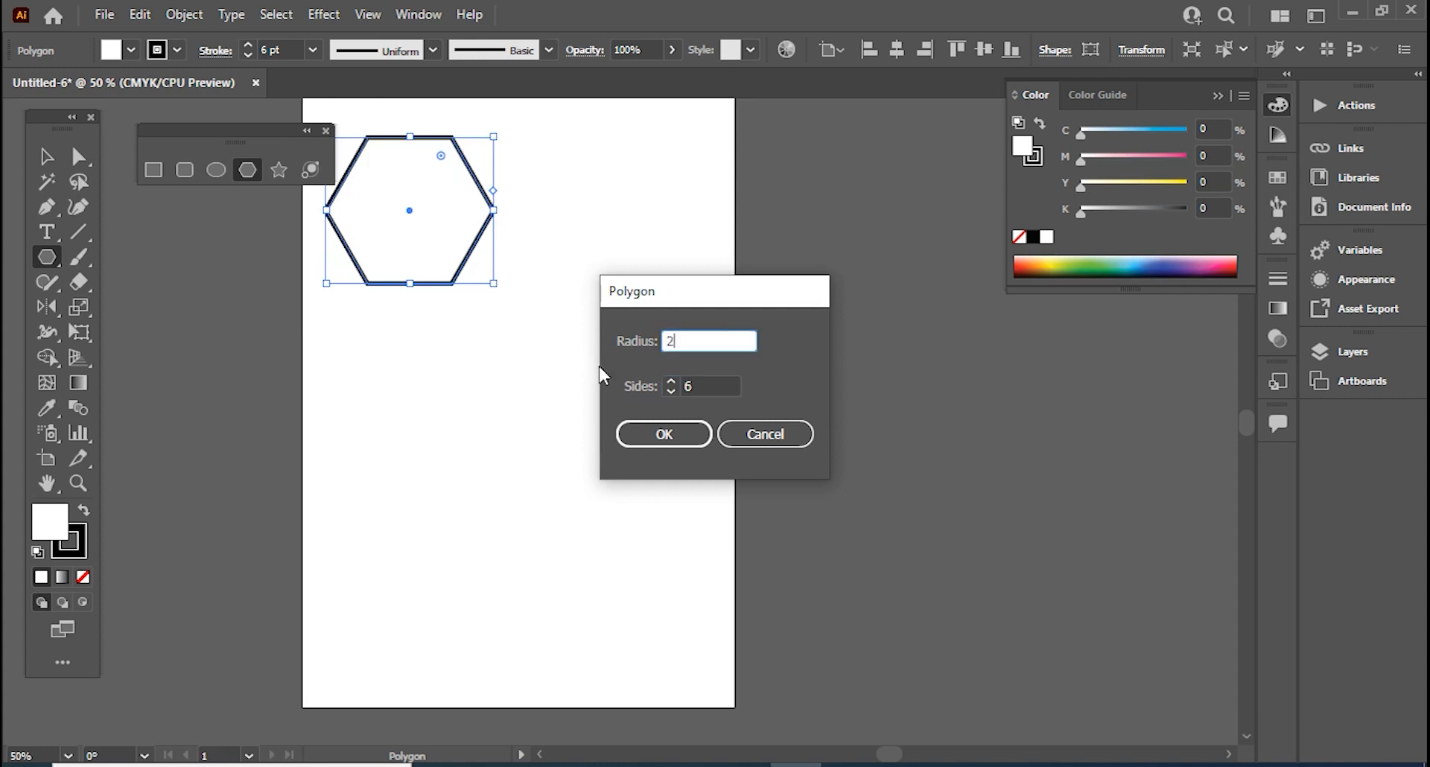
{"action": "left_click", "coordinate": [665, 434]}
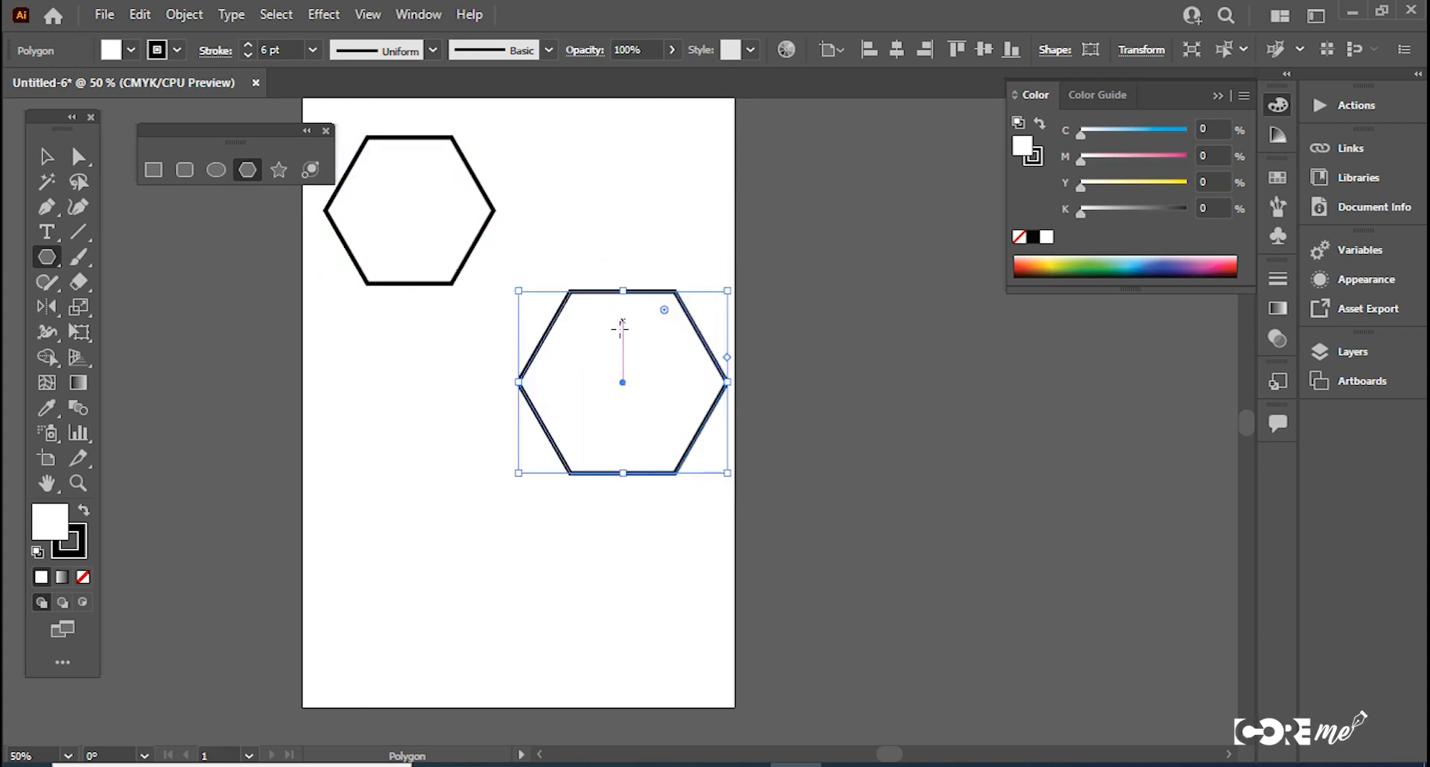
Step: Create a five-sided polygon with a 2 in radius below and left of the 2 in hexagon
{"action": "left_click", "coordinate": [464, 473]}
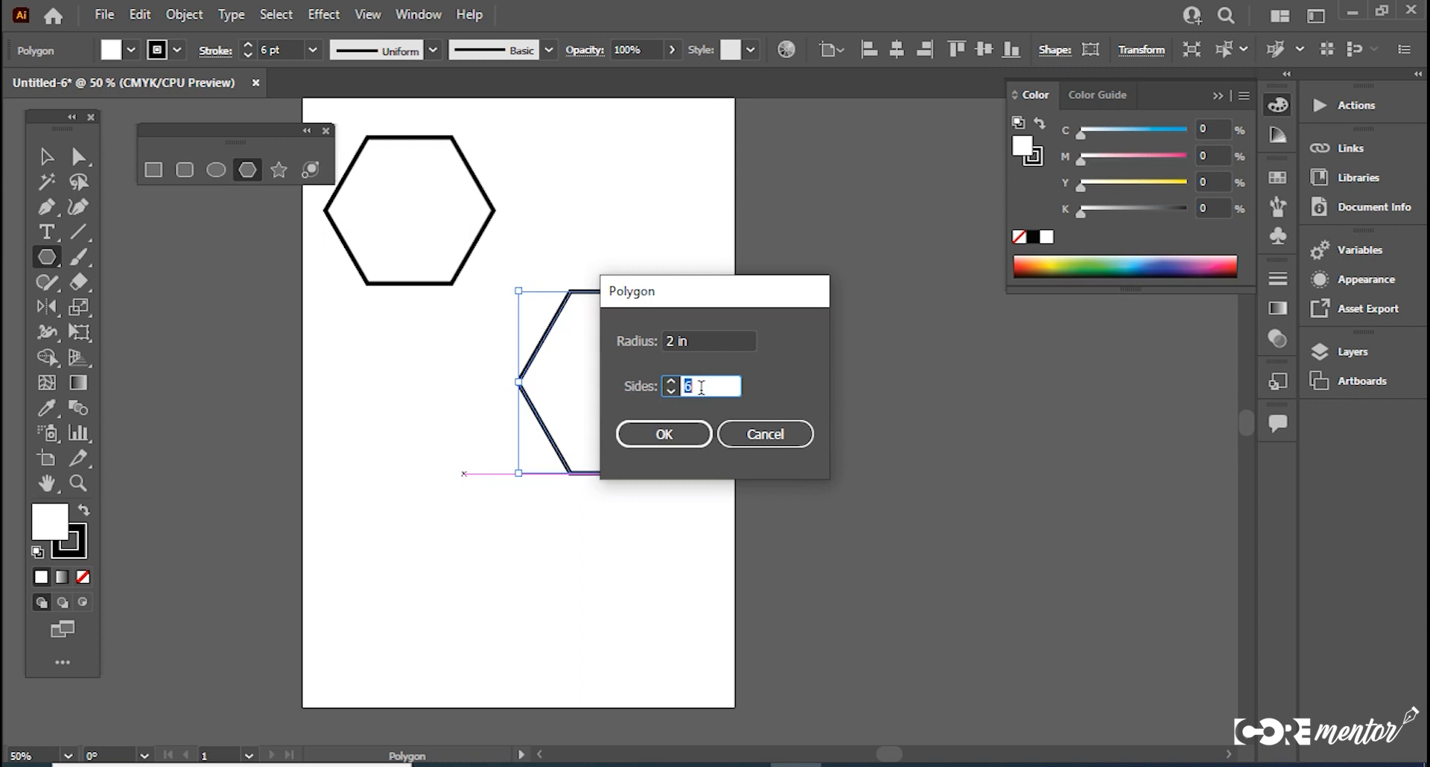
{"action": "type", "text": "5"}
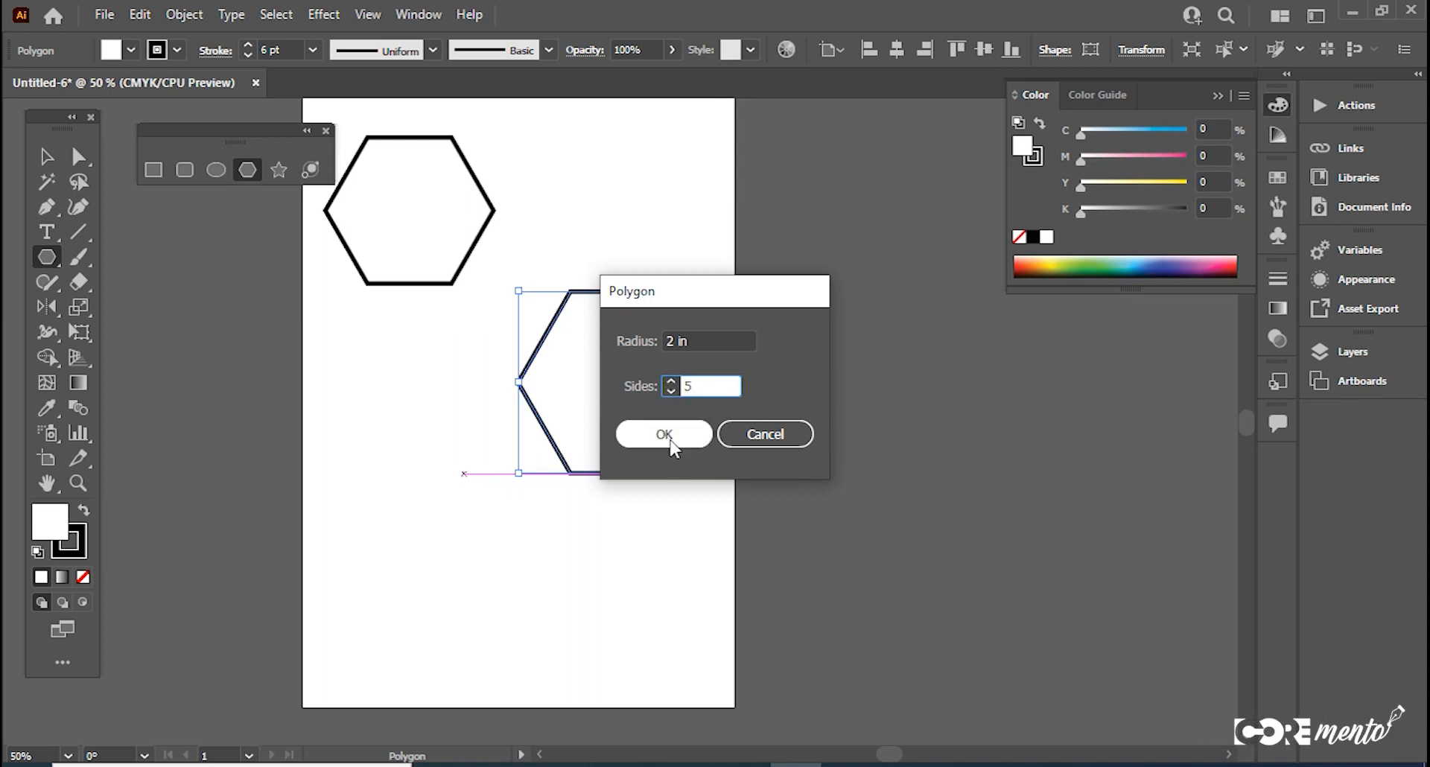
{"action": "left_click", "coordinate": [664, 435]}
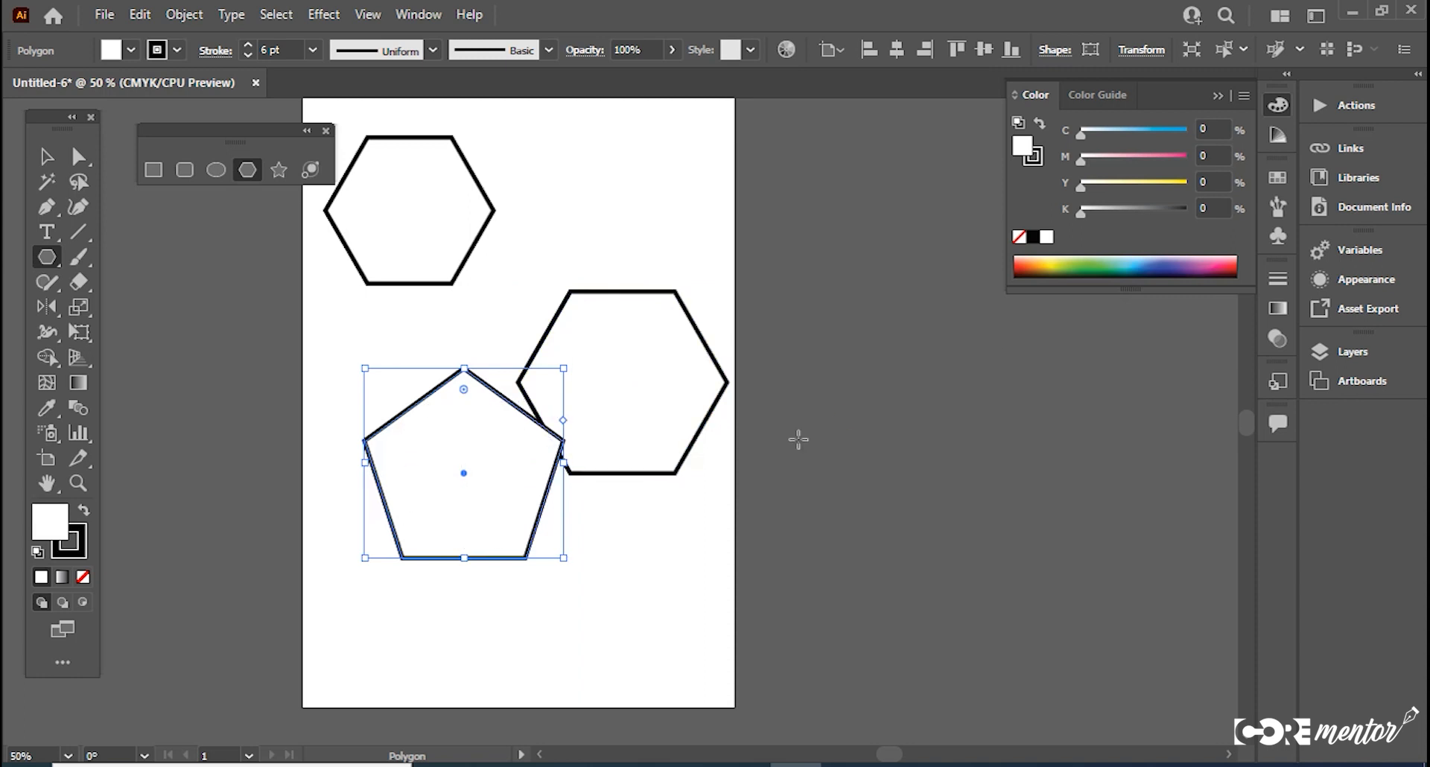
Step: Create a ten-sided polygon with a 2 in radius beside the artboard's right edge
{"action": "left_click", "coordinate": [844, 420]}
{"action": "type", "text": "10"}
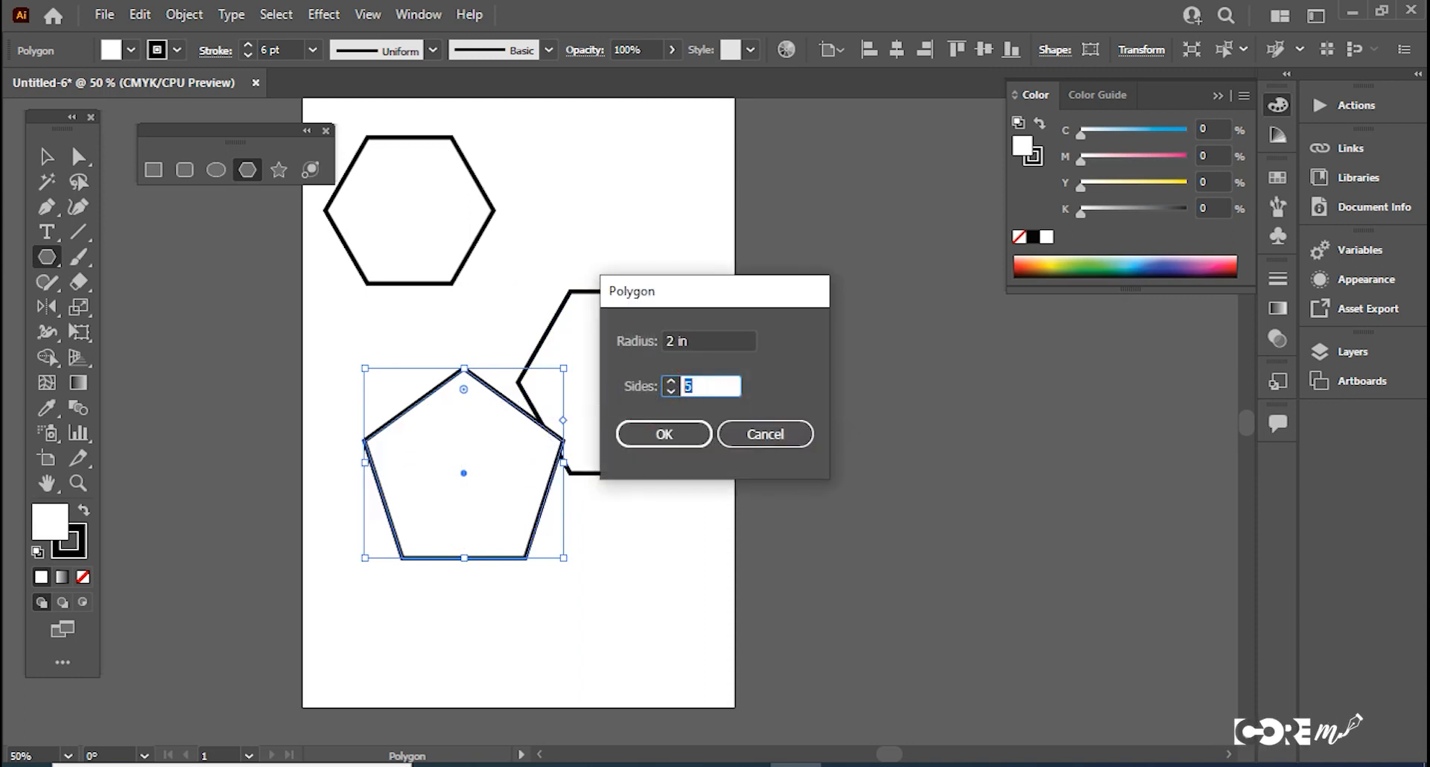
{"action": "left_click", "coordinate": [657, 433]}
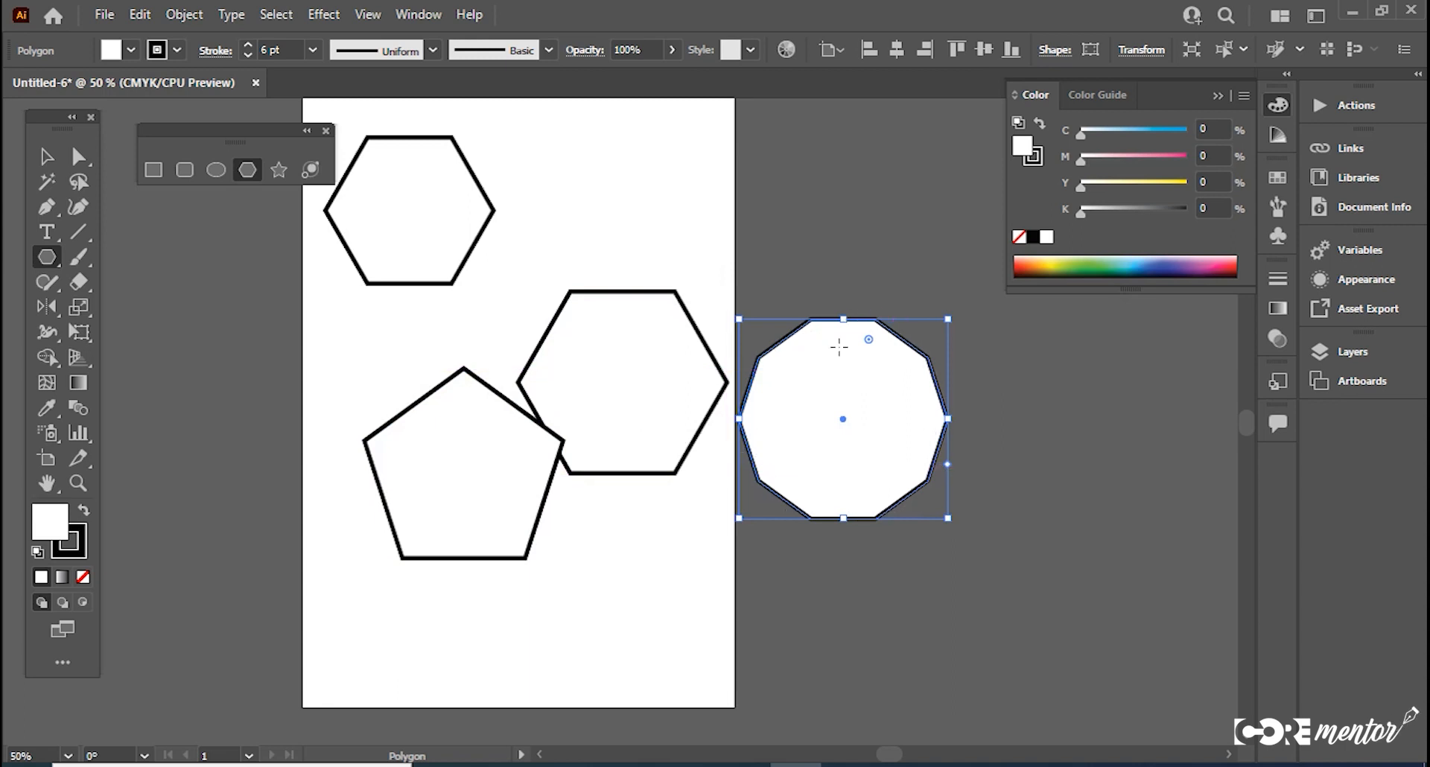
Step: Fill the ten-sided polygon with yellow-orange (C 0.24, M 24.78, Y 100, K 0)
{"action": "double_click", "coordinate": [50, 521]}
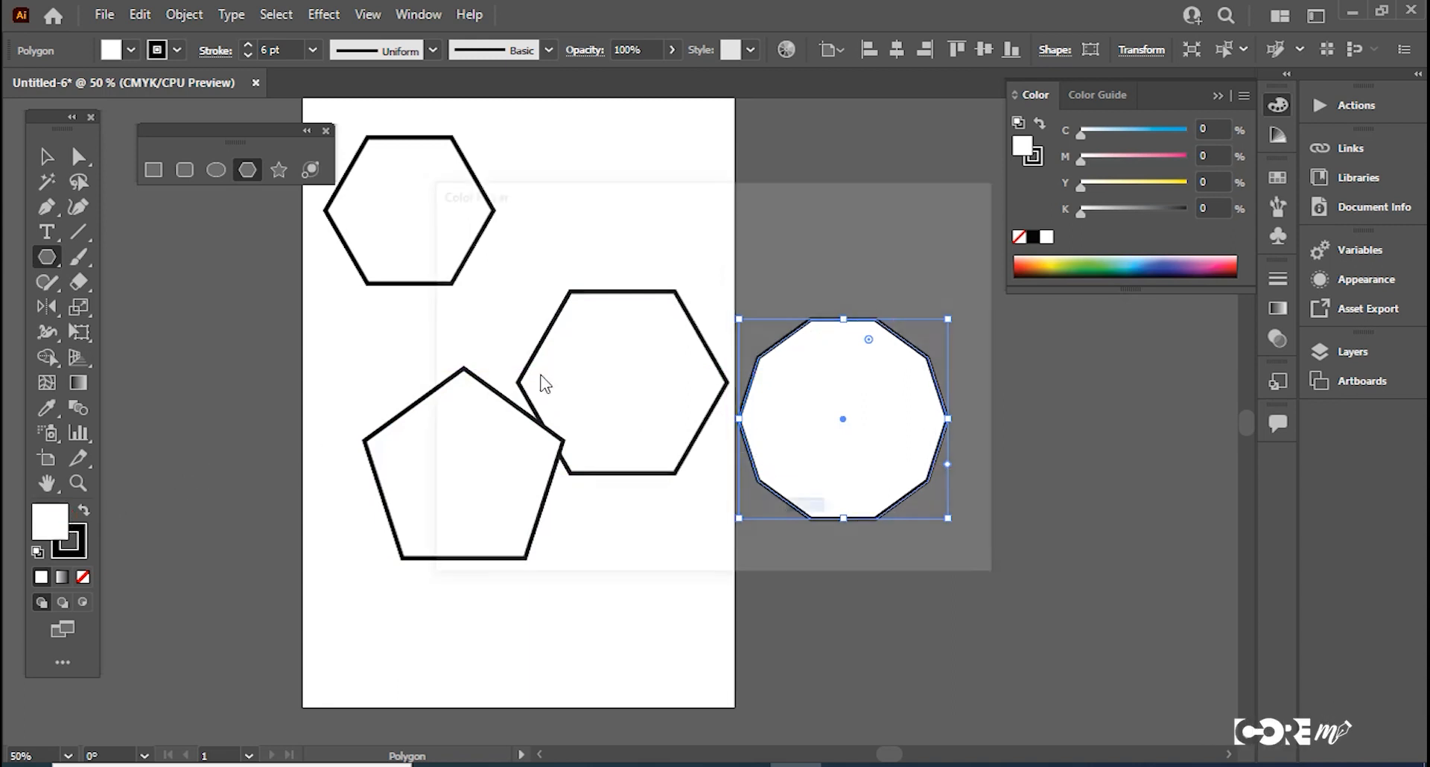
{"action": "left_click", "coordinate": [740, 485]}
{"action": "left_click", "coordinate": [706, 253]}
{"action": "left_click", "coordinate": [926, 255]}
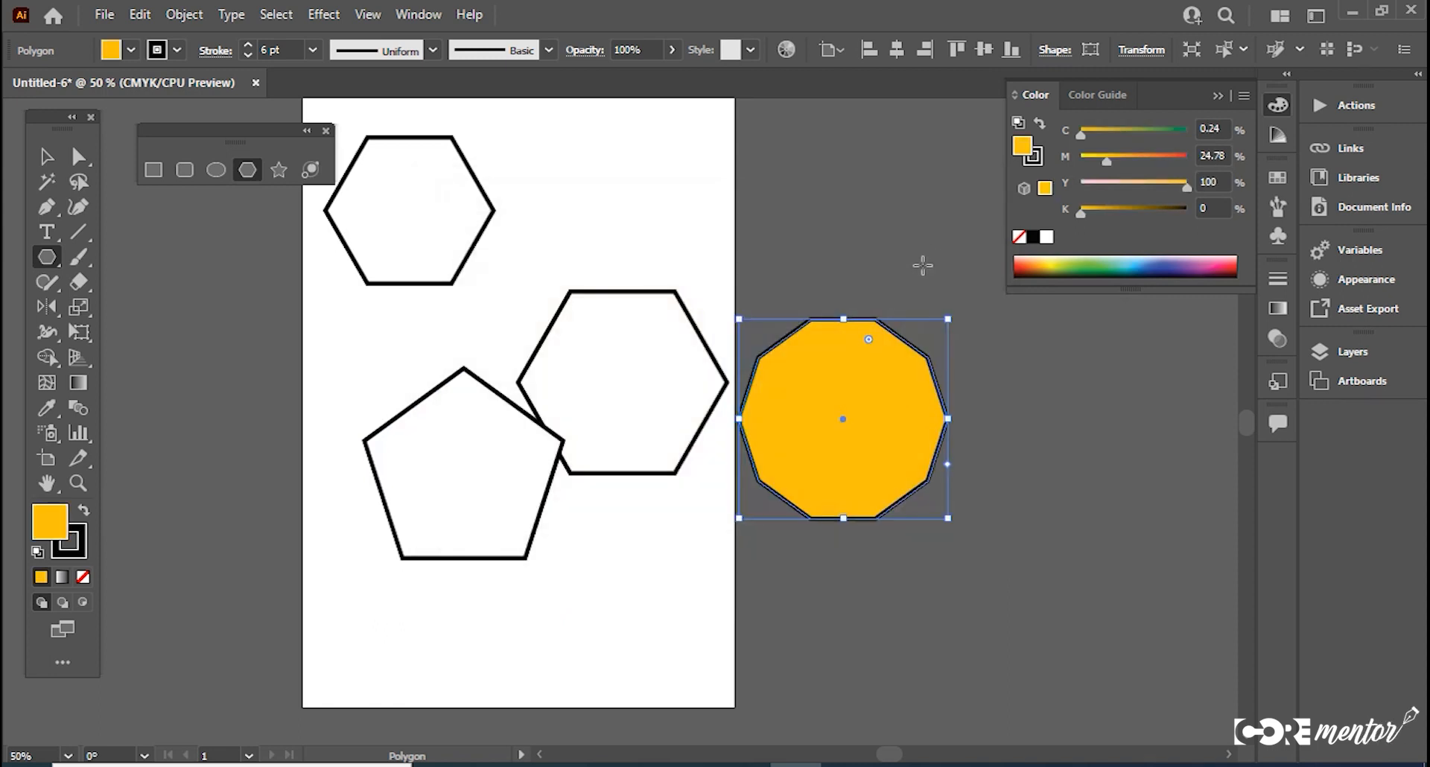
Step: Delete all the polygons and draw a large, slightly rotated ten-sided polygon freehand on the upper half of the artboard
{"action": "key", "text": "ctrl+a"}
{"action": "key", "text": "Delete"}
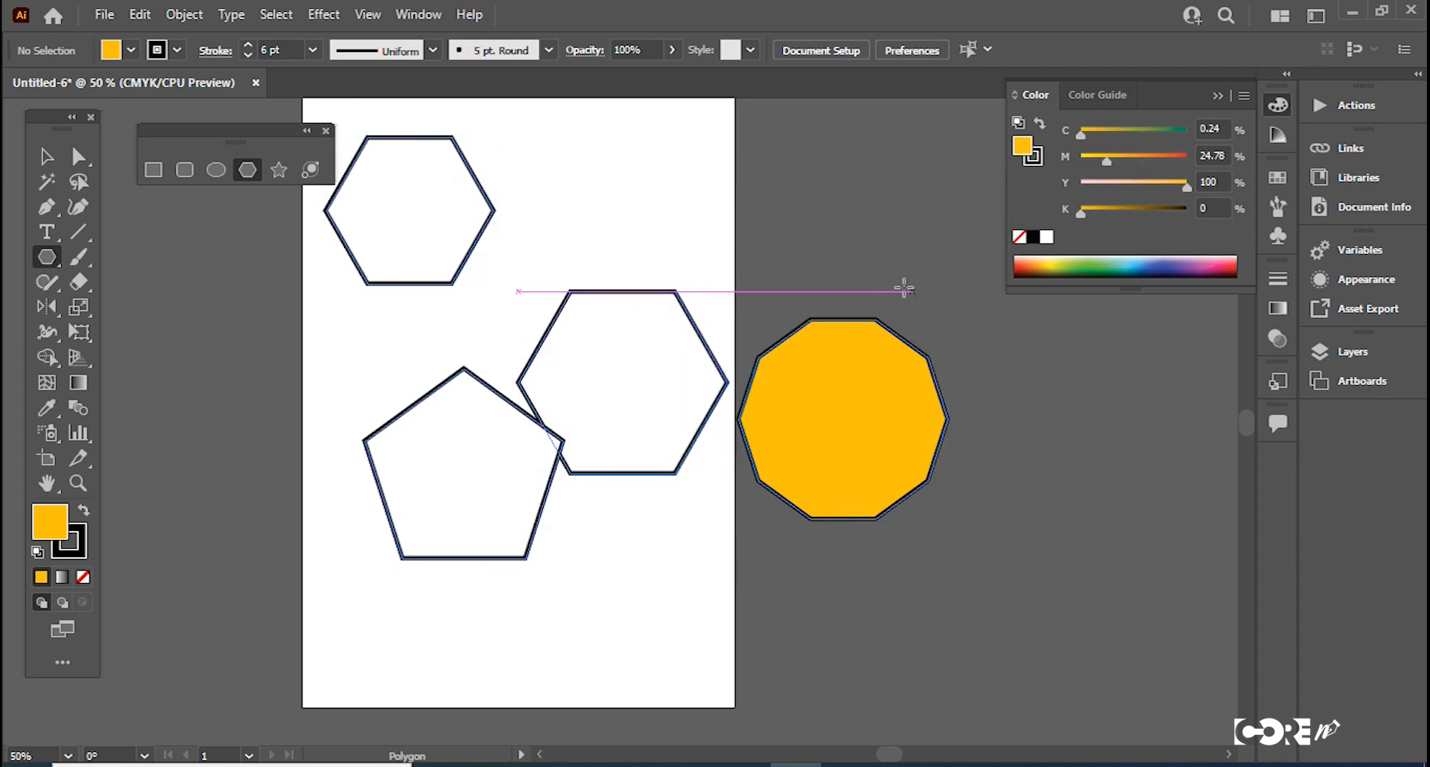
{"action": "left_click_drag", "start_coordinate": [482, 306], "coordinate": [609, 399]}
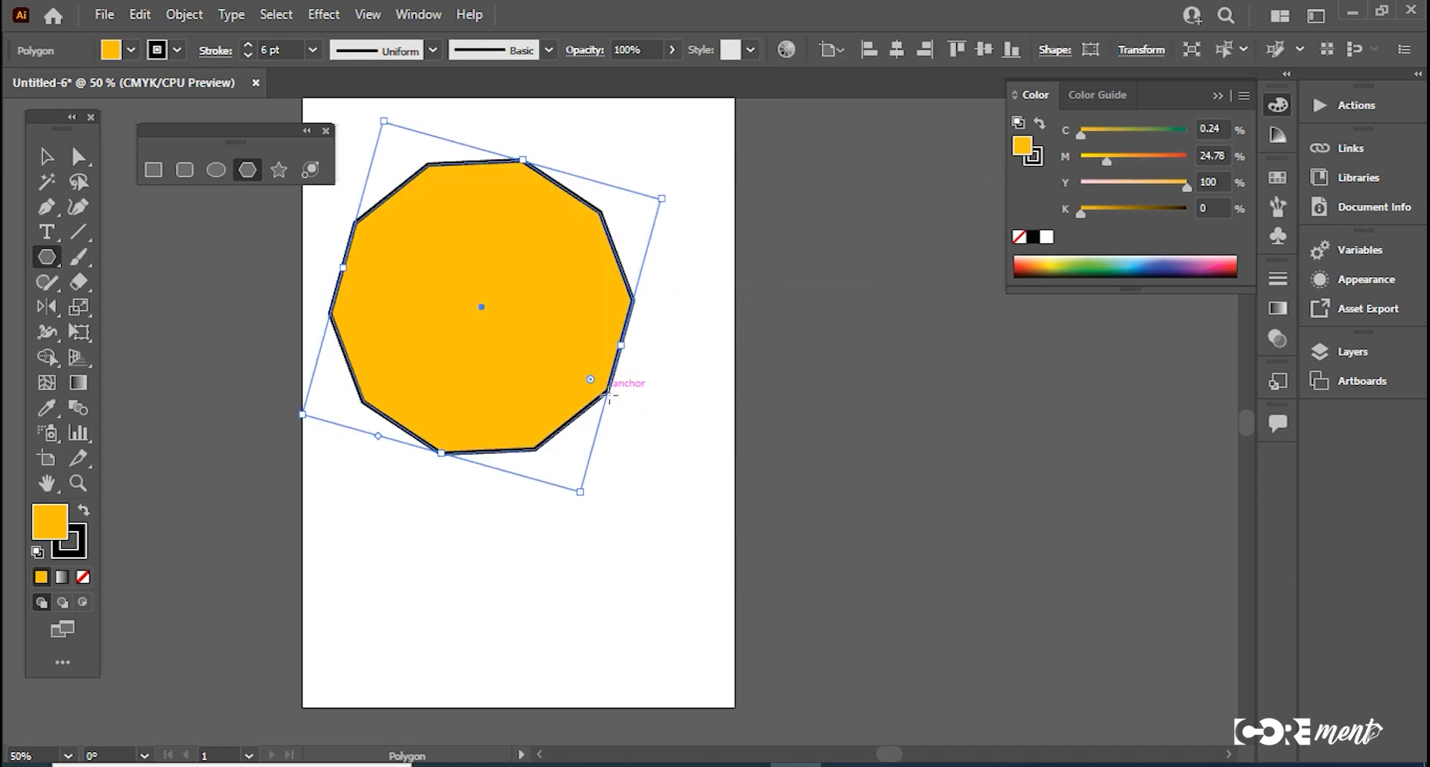
Step: Replace the ten-sided polygon with a new tilted one drawn freehand, and move it toward the centre of the artboard
{"action": "key", "text": "Delete"}
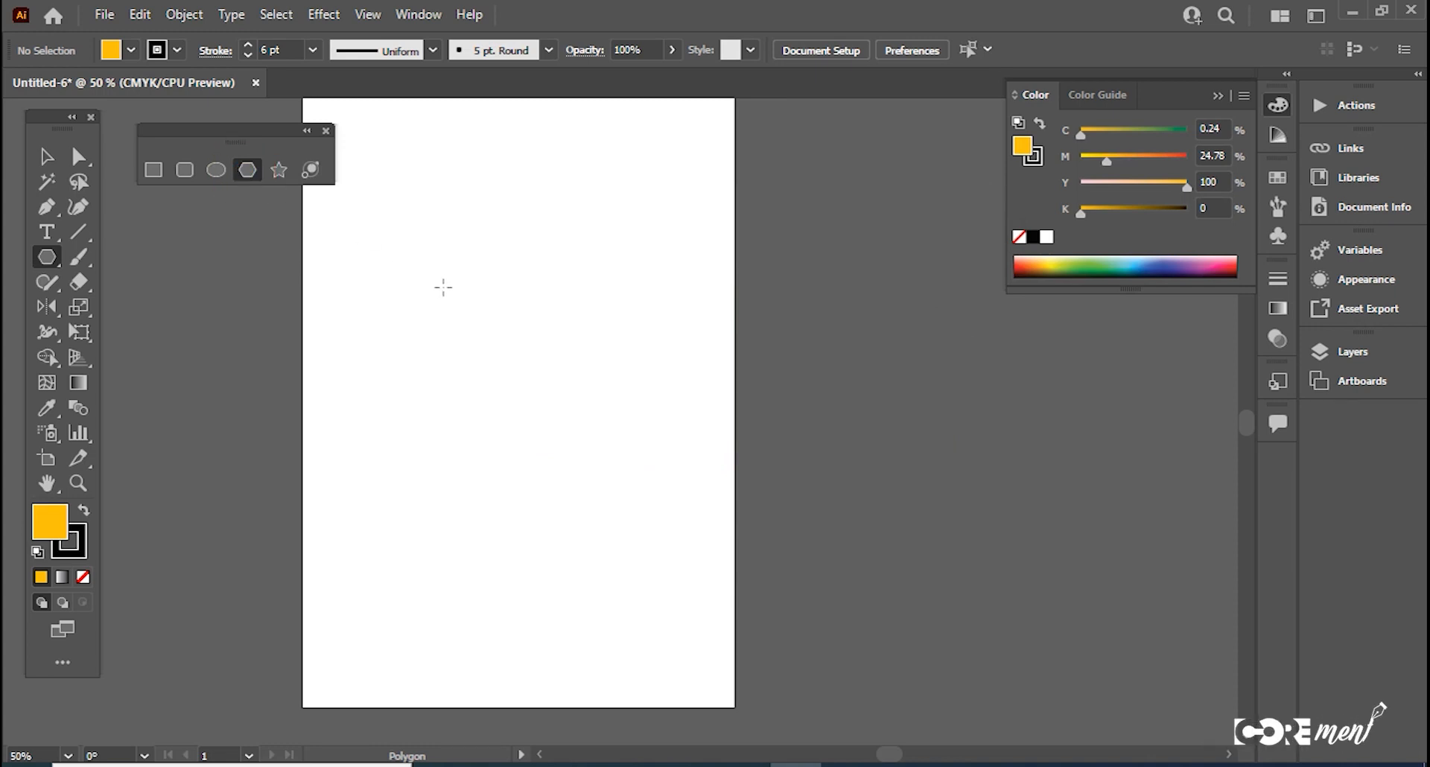
{"action": "left_click_drag", "start_coordinate": [445, 276], "coordinate": [538, 371]}
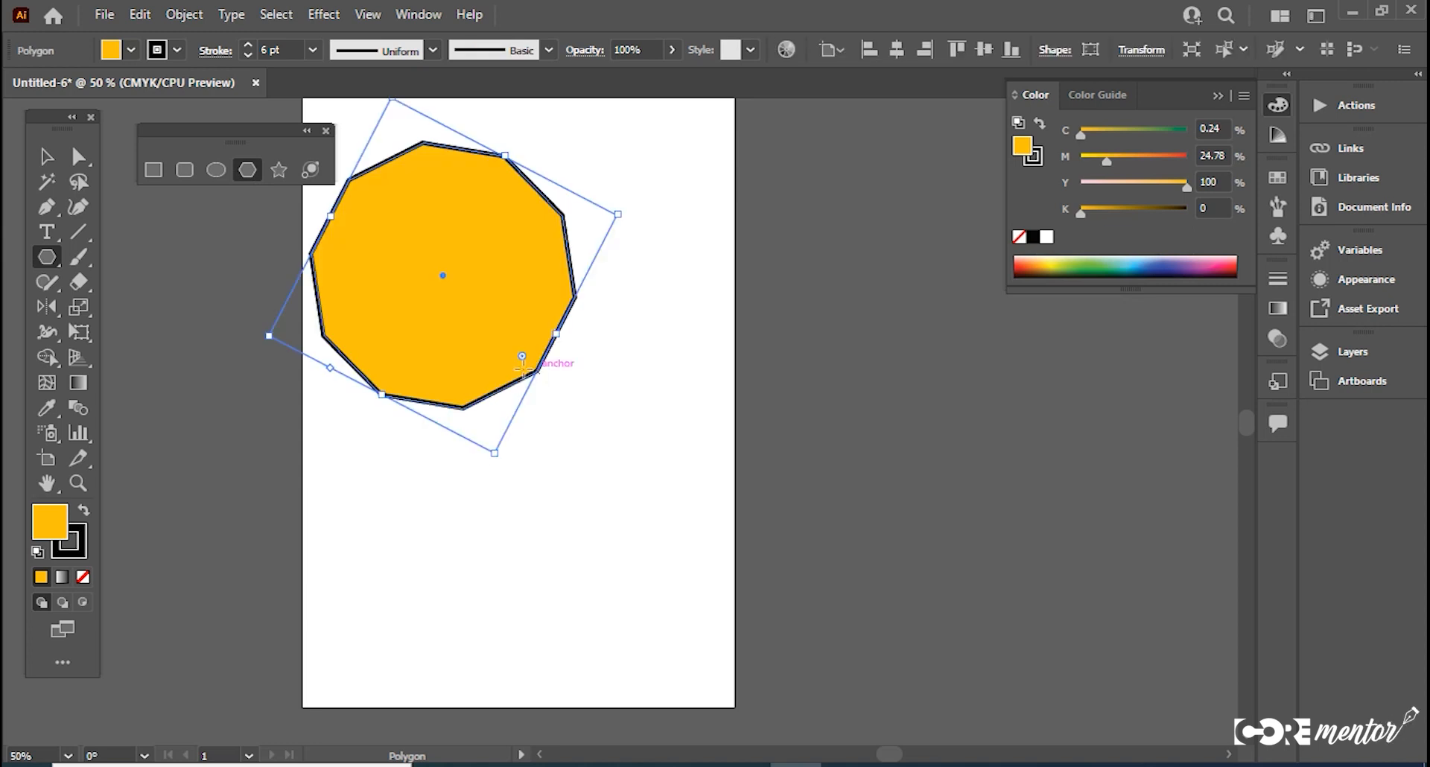
{"action": "left_click", "coordinate": [46, 156]}
{"action": "left_click_drag", "start_coordinate": [280, 136], "coordinate": [244, 125]}
{"action": "left_click_drag", "start_coordinate": [438, 260], "coordinate": [540, 347]}
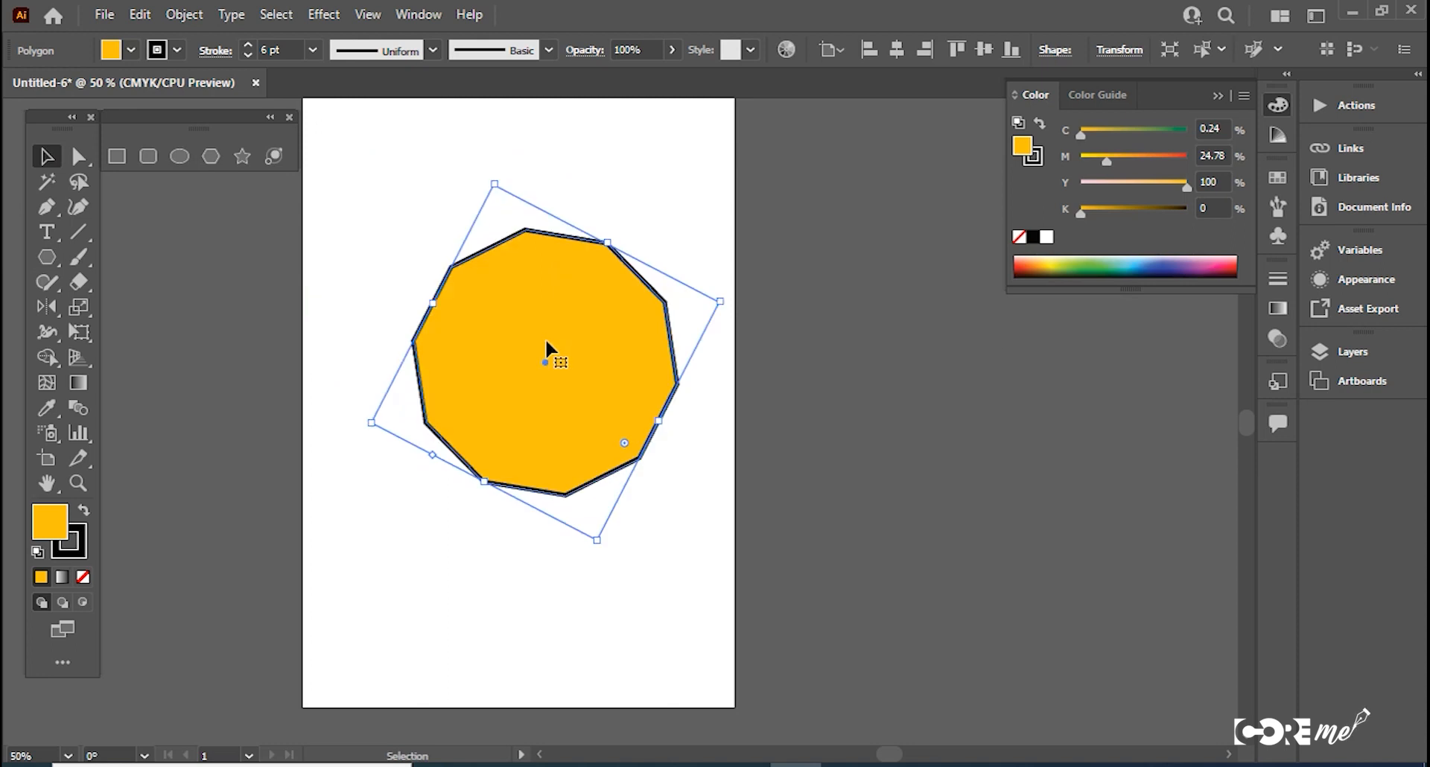
Step: Delete the ten-sided polygon and reposition the floating tools and shape tools panels farther from the artboard
{"action": "key", "text": "Delete"}
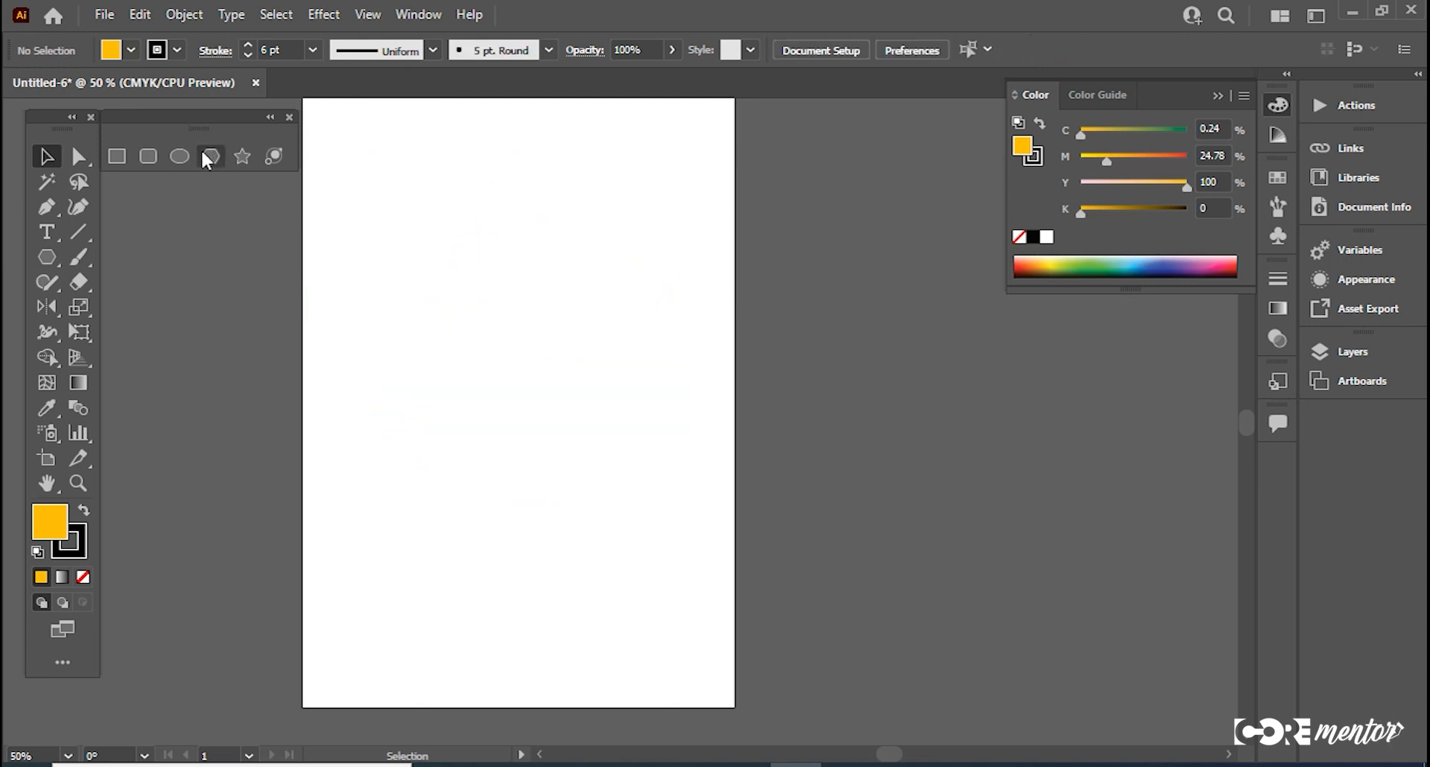
{"action": "left_click", "coordinate": [208, 157]}
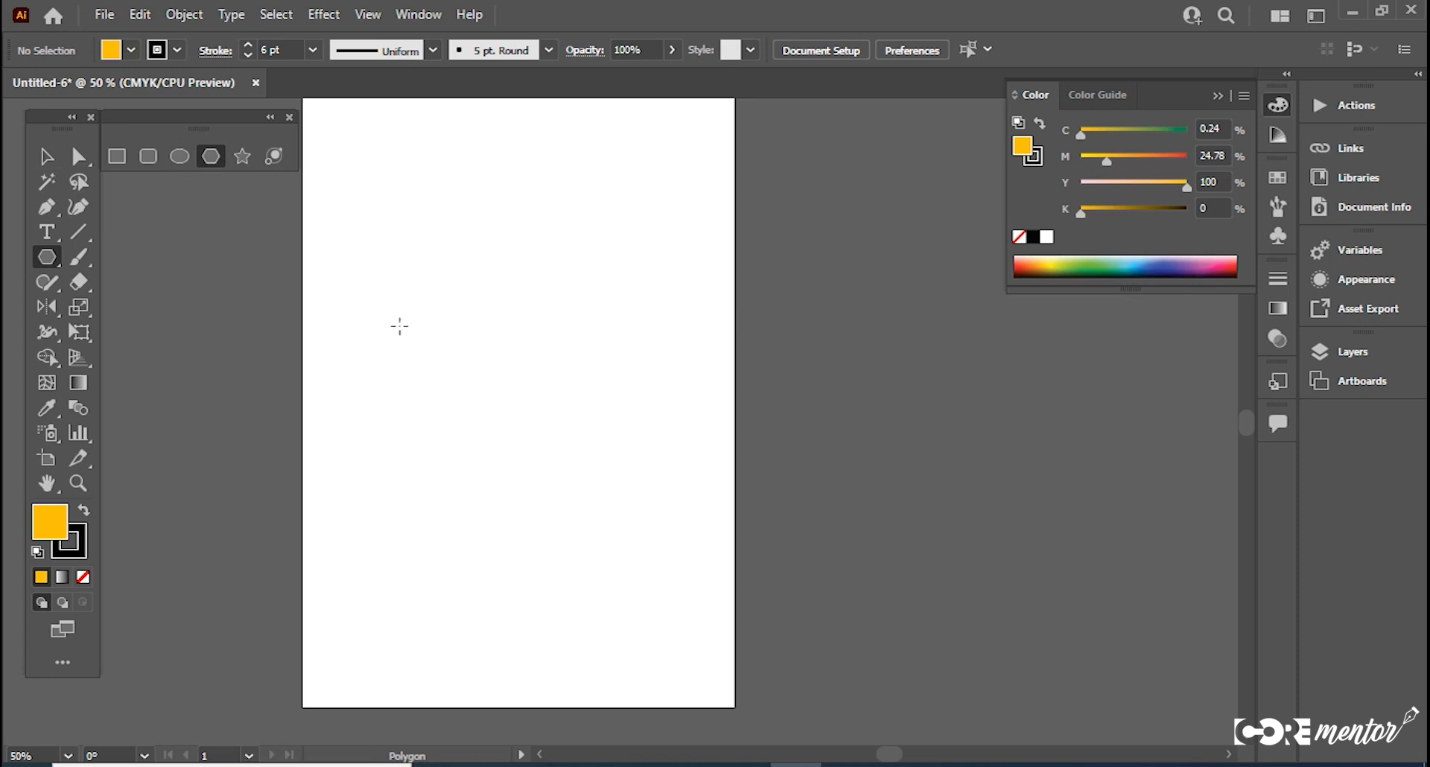
{"action": "left_click_drag", "start_coordinate": [56, 115], "coordinate": [35, 110]}
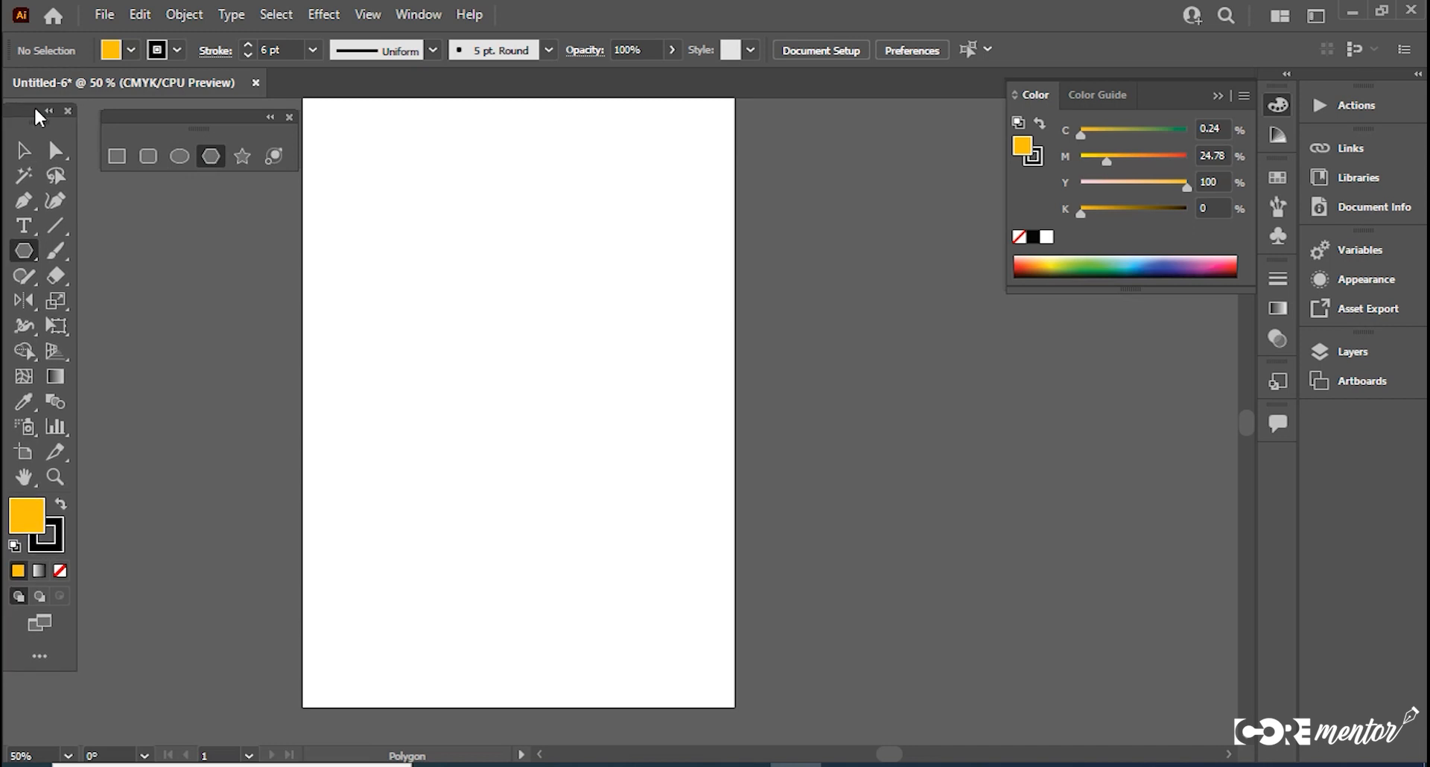
{"action": "left_click_drag", "start_coordinate": [139, 115], "coordinate": [135, 115]}
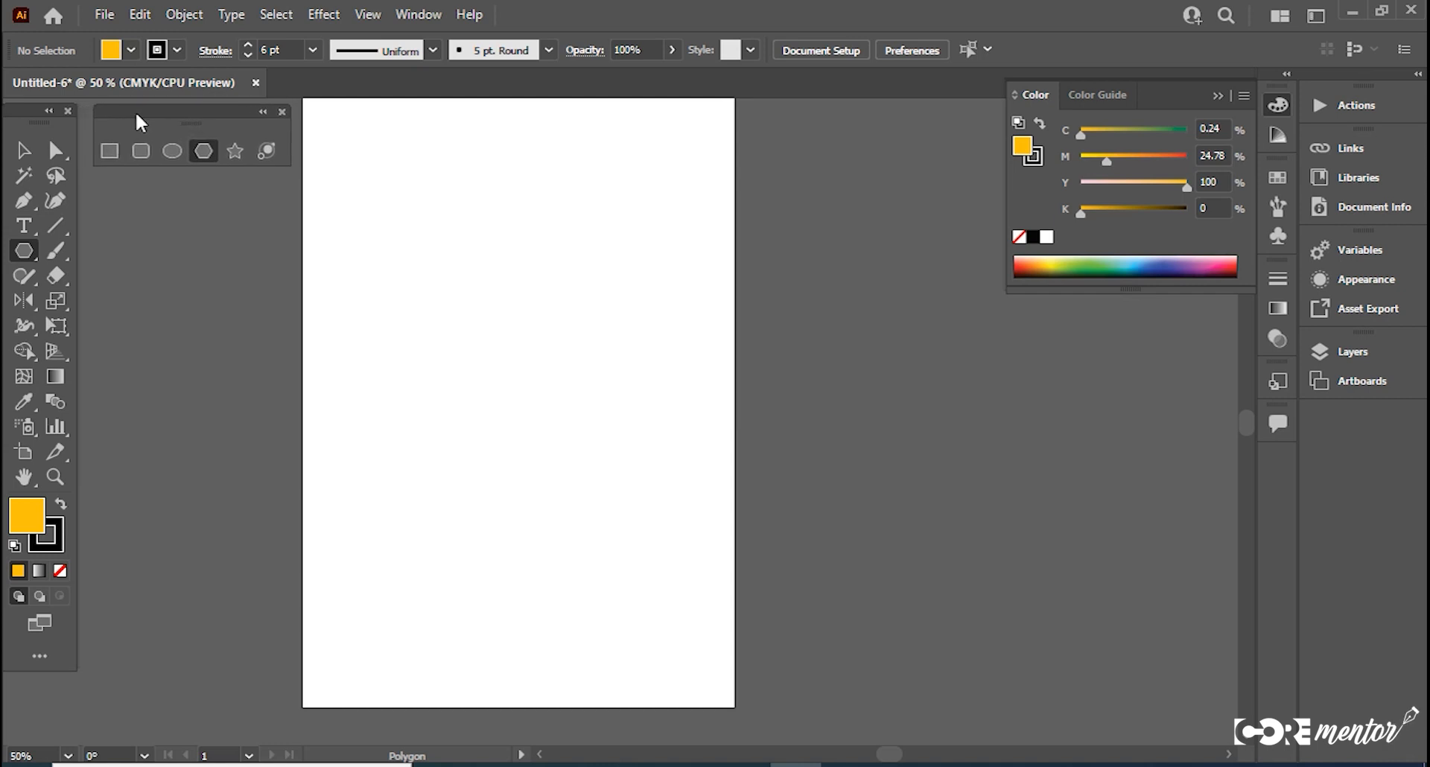
{"action": "left_click", "coordinate": [203, 151]}
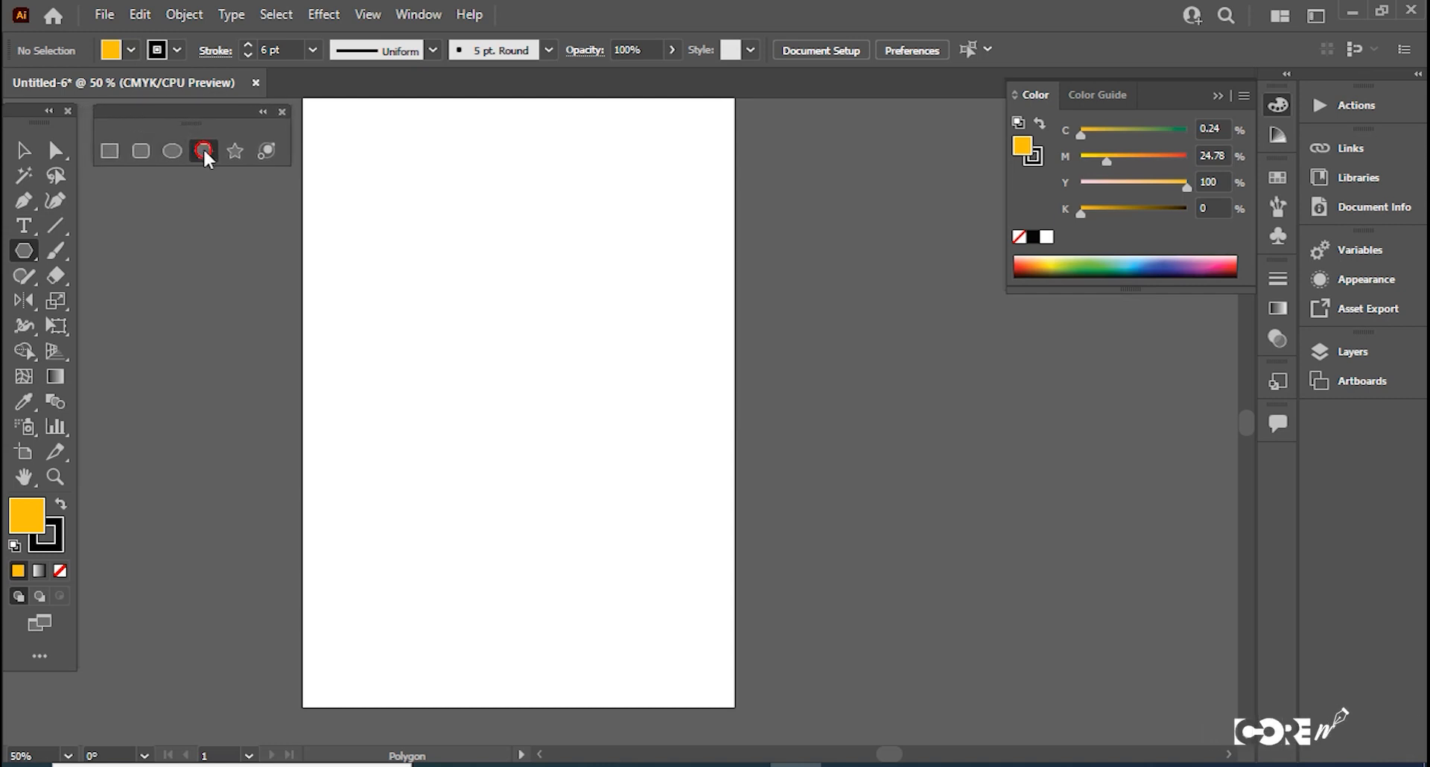
Step: Begin a freehand polygon on the upper half of the artboard and reduce it to a triangle about 3.64 in wide while drawing
{"action": "left_click_drag", "start_coordinate": [426, 242], "coordinate": [534, 358]}
{"action": "key", "text": "ctrl+z"}
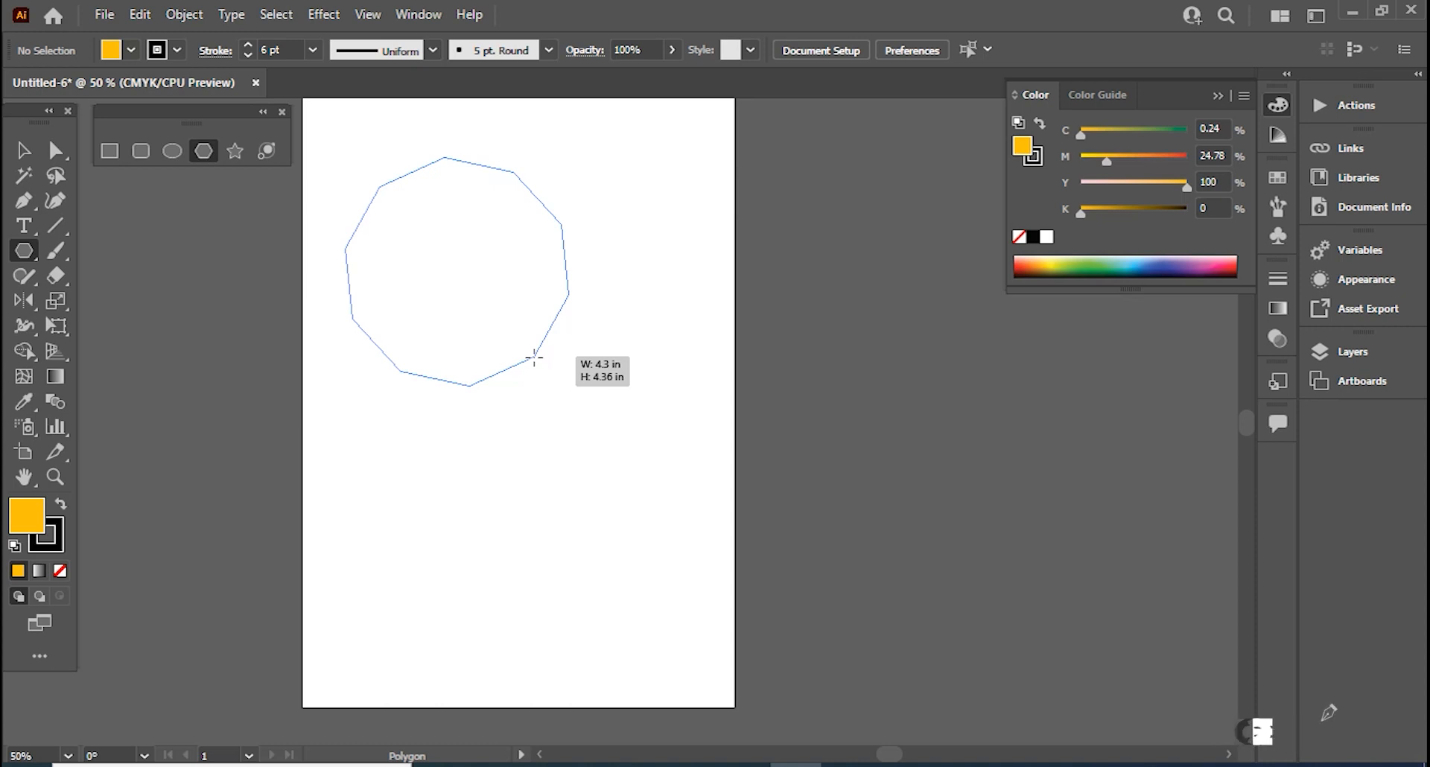
{"action": "key", "text": "Down"}
{"action": "key", "text": "Down"}
{"action": "key", "text": "Down"}
{"action": "key", "text": "Down"}
{"action": "key", "text": "Down"}
{"action": "key", "text": "Down"}
{"action": "key", "text": "Down"}
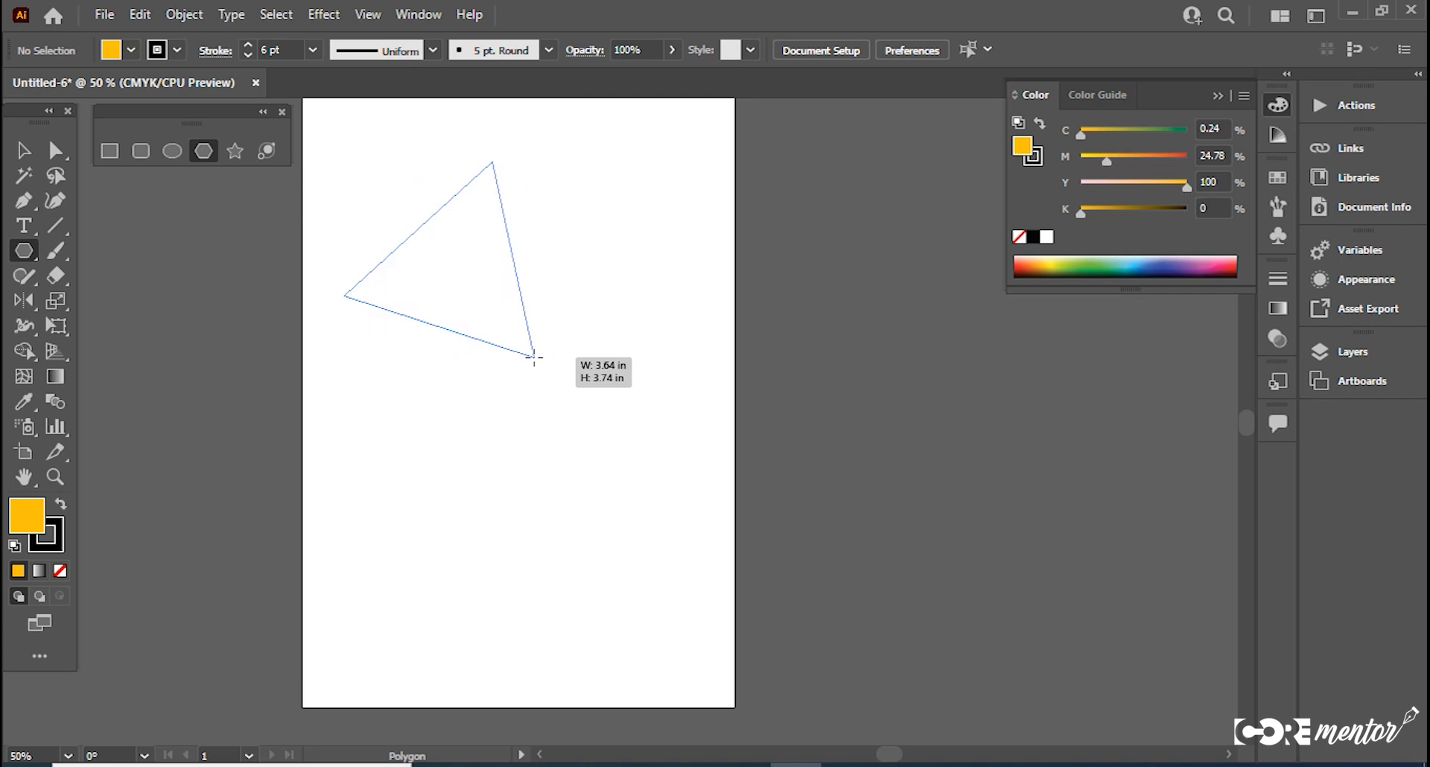
Step: Enlarge the polygon being drawn slightly, vary its side count up and down, and finish it with 13 sides
{"action": "left_click_drag", "start_coordinate": [534, 357], "coordinate": [563, 331]}
{"action": "key", "text": "Up"}
{"action": "key", "text": "Up"}
{"action": "key", "text": "Up"}
{"action": "key", "text": "Up"}
{"action": "key", "text": "Up"}
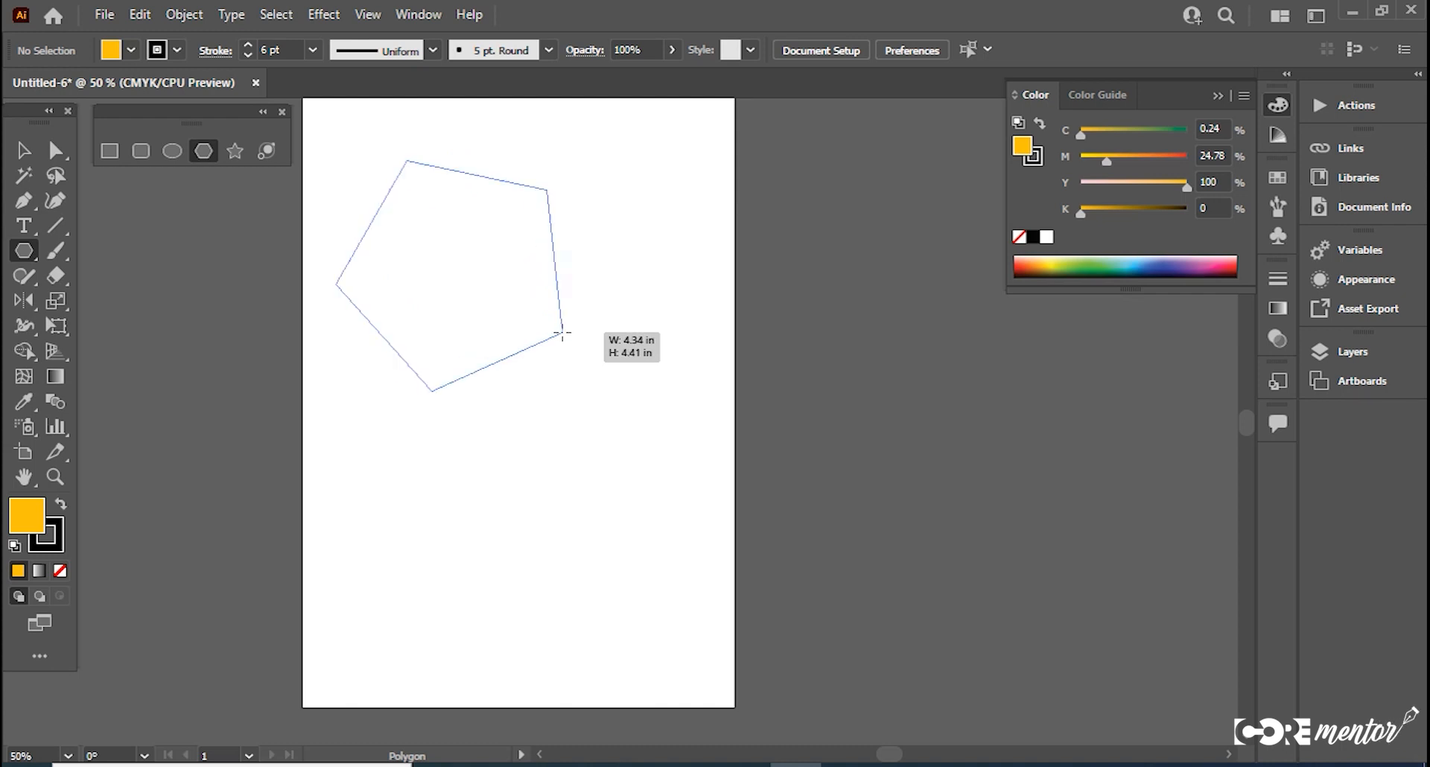
{"action": "key", "text": "Up"}
{"action": "key", "text": "Up"}
{"action": "key", "text": "Up"}
{"action": "key", "text": "Up"}
{"action": "key", "text": "Up"}
{"action": "key", "text": "Up"}
{"action": "key", "text": "Up"}
{"action": "key", "text": "Up"}
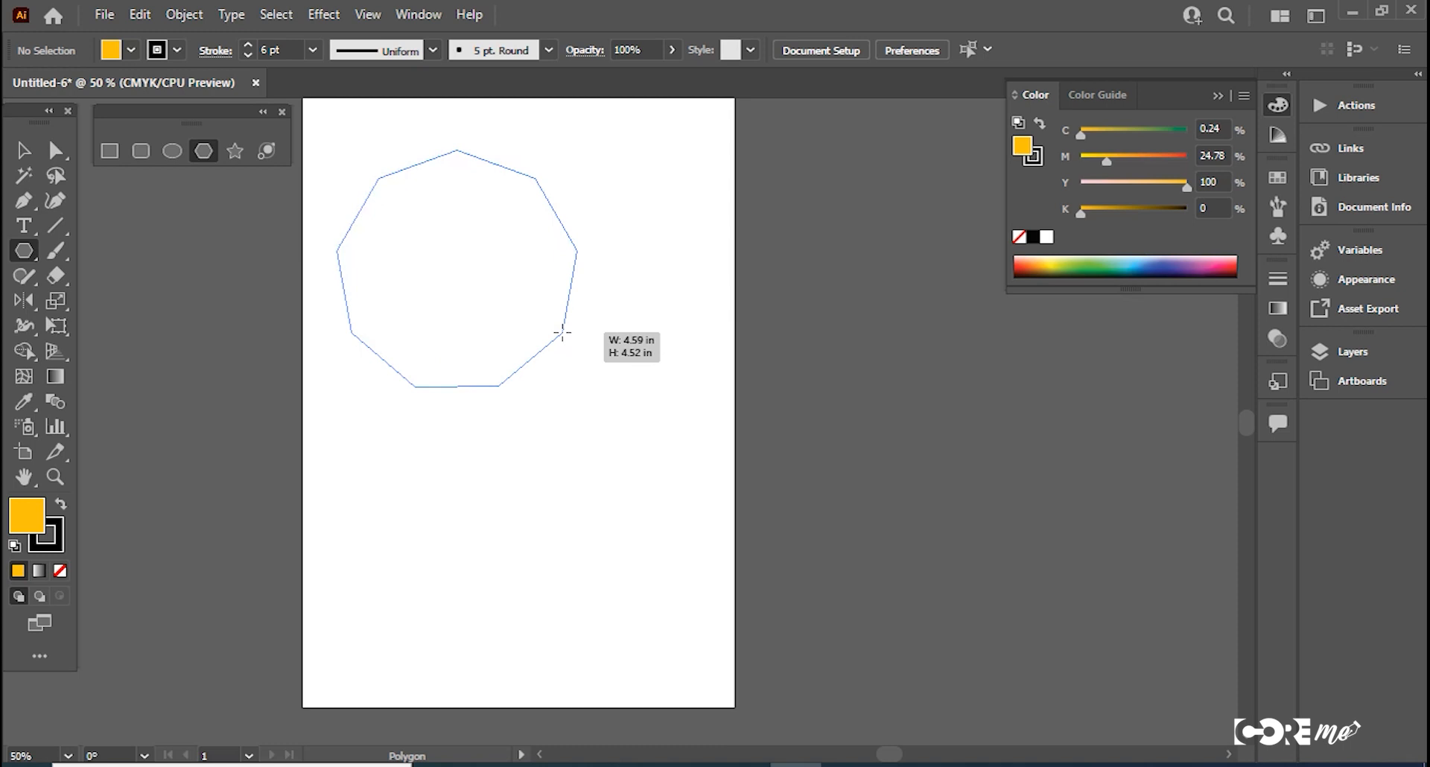
{"action": "key", "text": "Up"}
{"action": "key", "text": "Up"}
{"action": "key", "text": "Up"}
{"action": "key", "text": "Up"}
{"action": "key", "text": "Up"}
{"action": "key", "text": "Up"}
{"action": "key", "text": "Up"}
{"action": "key", "text": "Up"}
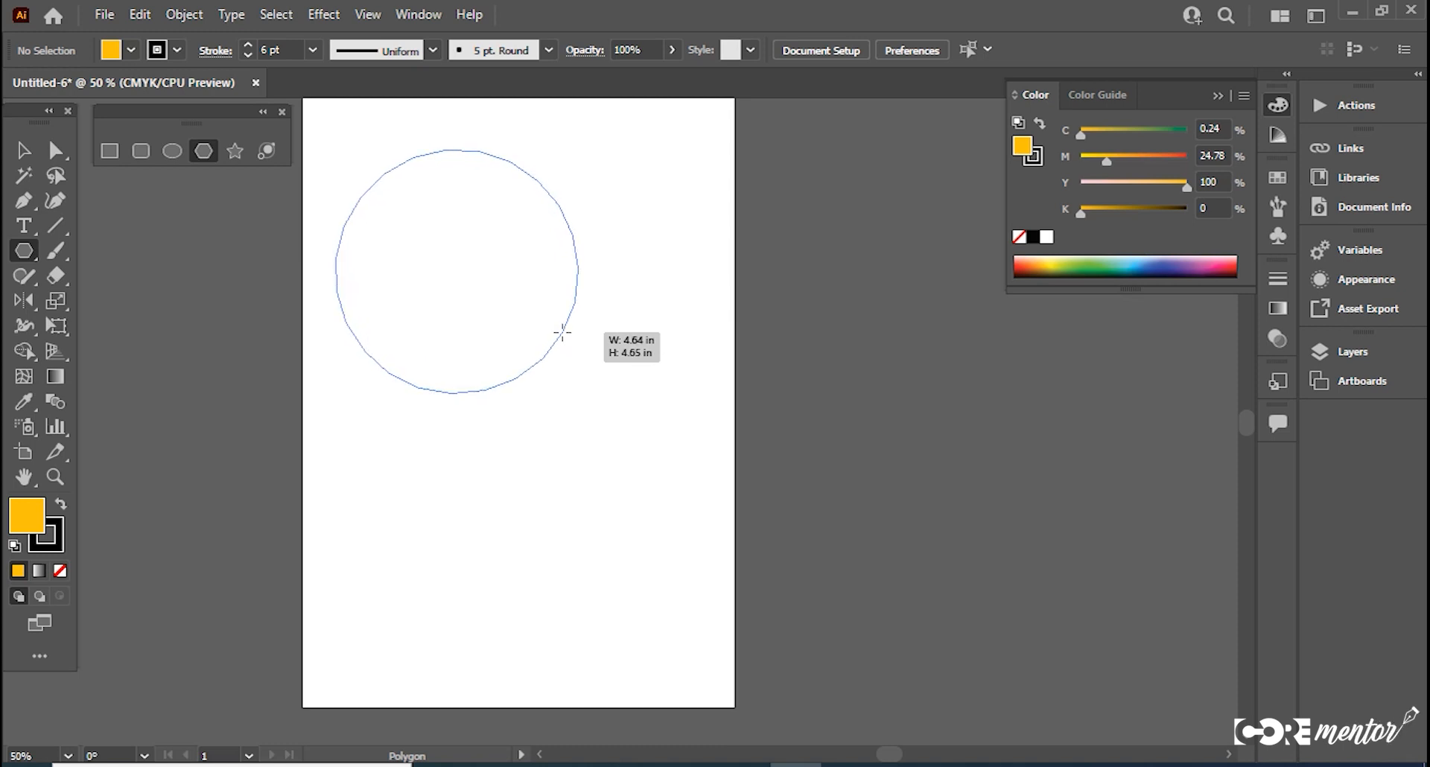
{"action": "key", "text": "Down"}
{"action": "key", "text": "Down"}
{"action": "key", "text": "Down"}
{"action": "key", "text": "Down"}
{"action": "key", "text": "Down"}
{"action": "key", "text": "Down"}
{"action": "key", "text": "Down"}
{"action": "key", "text": "Down"}
{"action": "key", "text": "Down"}
{"action": "key", "text": "Down"}
{"action": "key", "text": "Down"}
{"action": "key", "text": "Down"}
{"action": "key", "text": "Down"}
{"action": "key", "text": "Down"}
{"action": "key", "text": "Down"}
{"action": "key", "text": "Down"}
{"action": "key", "text": "Down"}
{"action": "key", "text": "Down"}
{"action": "key", "text": "Down"}
{"action": "key", "text": "Down"}
{"action": "key", "text": "Up"}
{"action": "key", "text": "Up"}
{"action": "key", "text": "Up"}
{"action": "key", "text": "Up"}
{"action": "key", "text": "Up"}
{"action": "key", "text": "Up"}
{"action": "key", "text": "Up"}
{"action": "key", "text": "Up"}
{"action": "key", "text": "Up"}
{"action": "key", "text": "Up"}
{"action": "key", "text": "Up"}
{"action": "key", "text": "Up"}
{"action": "key", "text": "Up"}
{"action": "key", "text": "Up"}
{"action": "key", "text": "Up"}
{"action": "key", "text": "Up"}
{"action": "key", "text": "Up"}
{"action": "key", "text": "Down"}
{"action": "key", "text": "Down"}
{"action": "key", "text": "Down"}
{"action": "key", "text": "Down"}
{"action": "key", "text": "Down"}
{"action": "key", "text": "Down"}
{"action": "key", "text": "Down"}
{"action": "key", "text": "Down"}
{"action": "key", "text": "Down"}
{"action": "key", "text": "Down"}
{"action": "key", "text": "Down"}
{"action": "key", "text": "Down"}
{"action": "key", "text": "Down"}
{"action": "key", "text": "Down"}
{"action": "key", "text": "Down"}
{"action": "key", "text": "Down"}
{"action": "key", "text": "Down"}
{"action": "key", "text": "Up"}
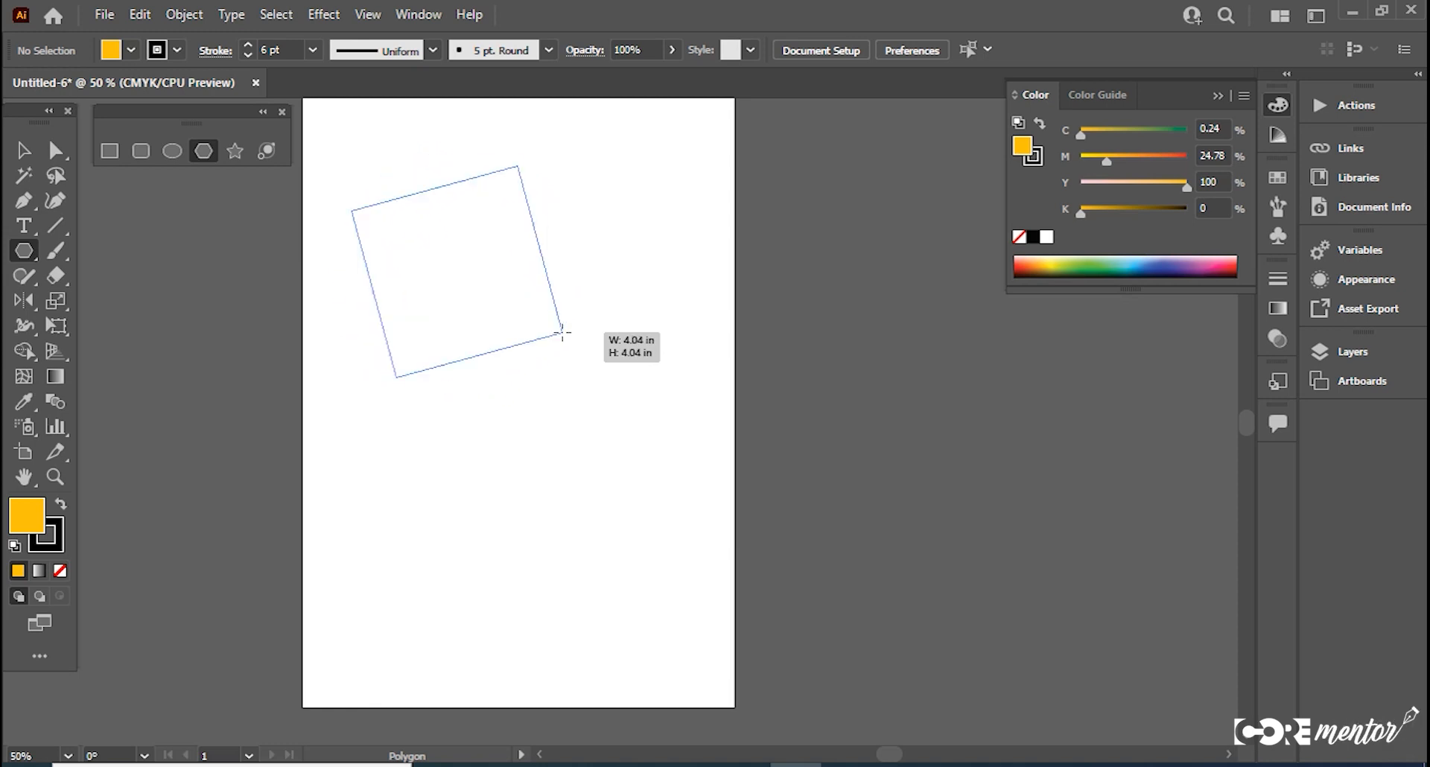
{"action": "key", "text": "Up"}
{"action": "key", "text": "Up"}
{"action": "key", "text": "Up"}
{"action": "key", "text": "Up"}
{"action": "key", "text": "Up"}
{"action": "key", "text": "Up"}
{"action": "key", "text": "Up"}
{"action": "key", "text": "Up"}
{"action": "key", "text": "Up"}
{"action": "left_click_drag", "start_coordinate": [562, 332], "coordinate": [563, 333]}
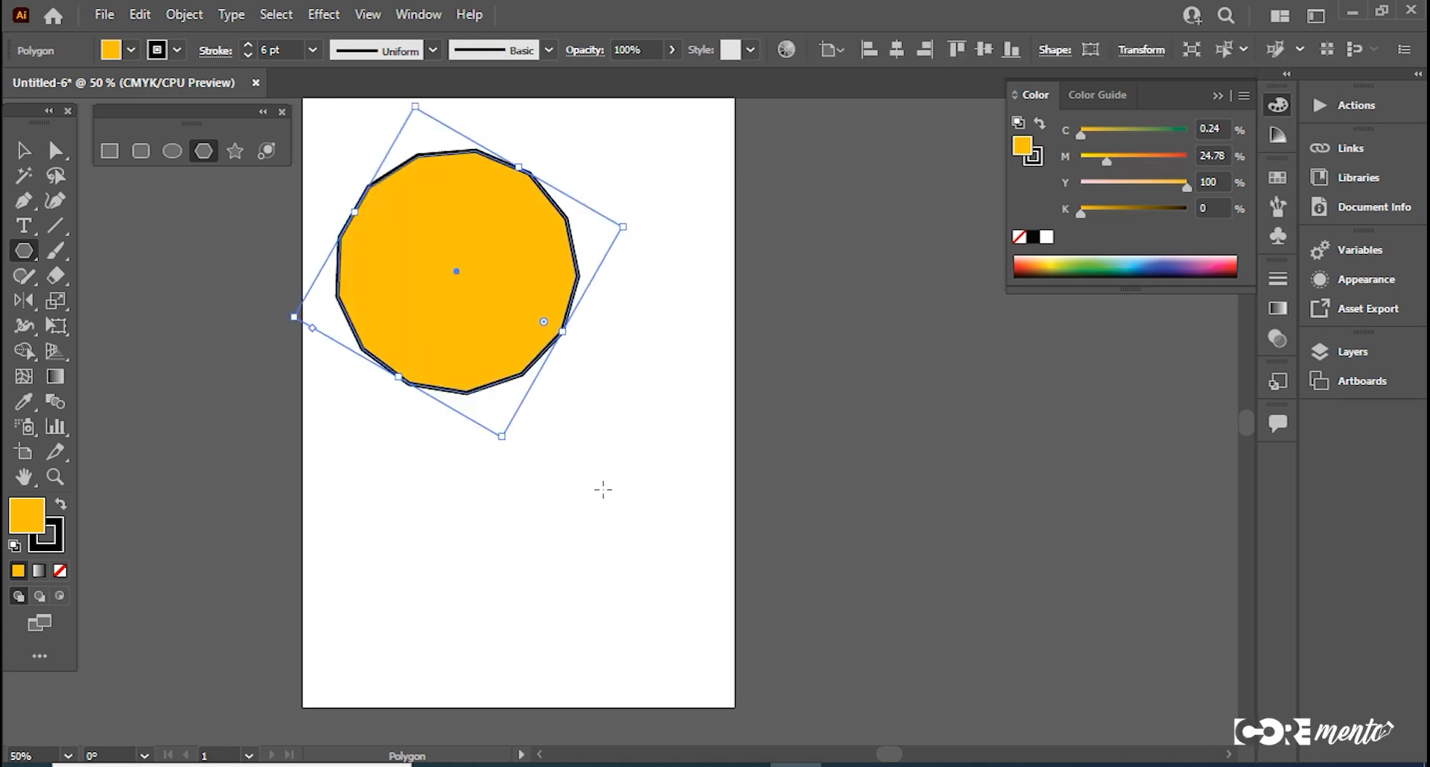
Step: Draw an upright triangle freehand below and right of the 13-sided polygon, reducing the polygon's sides to three while drawing
{"action": "left_click_drag", "start_coordinate": [605, 495], "coordinate": [694, 537]}
{"action": "key", "text": "Down"}
{"action": "key", "text": "Down"}
{"action": "key", "text": "Down"}
{"action": "key", "text": "Down"}
{"action": "key", "text": "Down"}
{"action": "key", "text": "Down"}
{"action": "key", "text": "Down"}
{"action": "key", "text": "Down"}
{"action": "key", "text": "Down"}
{"action": "key", "text": "Down"}
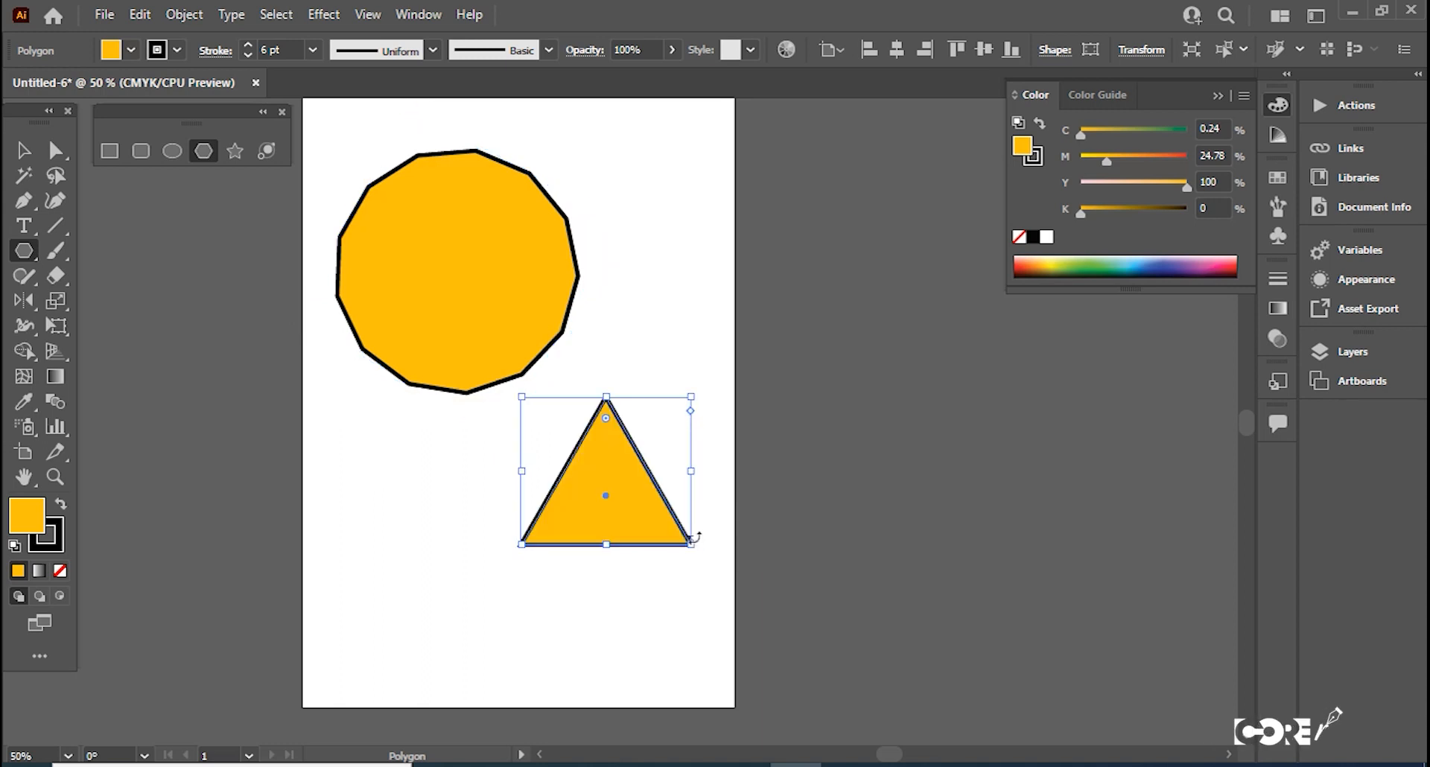
Step: Delete both the 13-sided polygon and the triangle from the artboard
{"action": "left_click", "coordinate": [24, 150]}
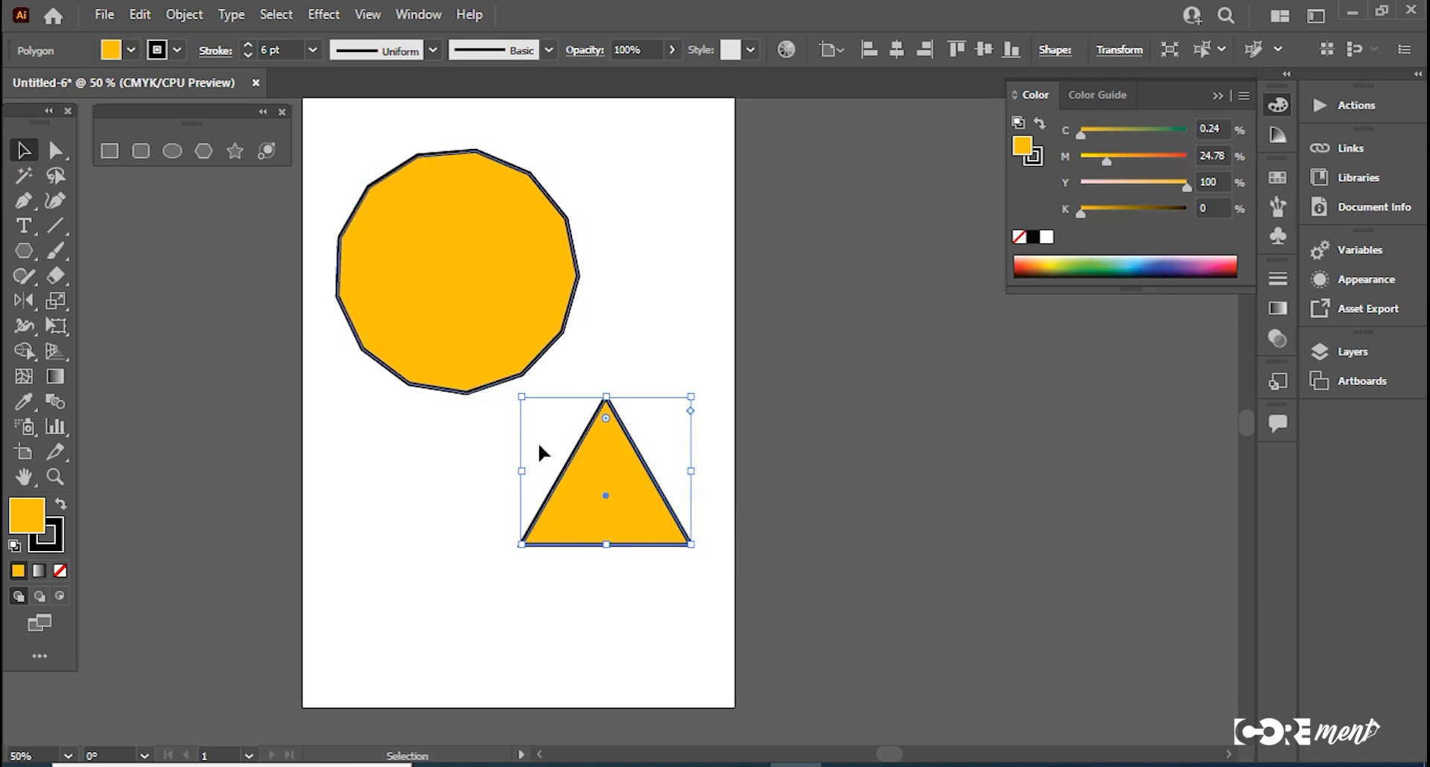
{"action": "left_click_drag", "start_coordinate": [727, 267], "coordinate": [421, 718]}
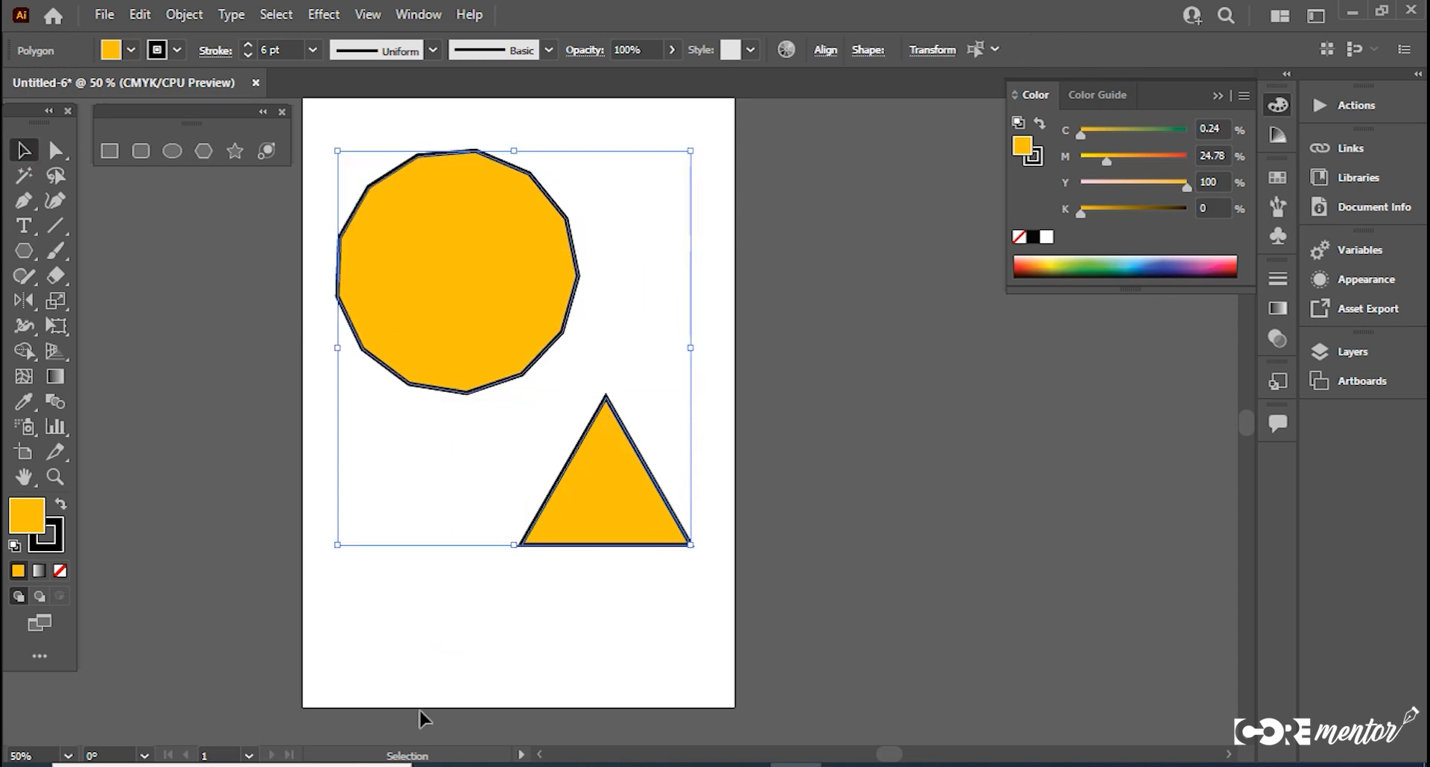
{"action": "key", "text": "Delete"}
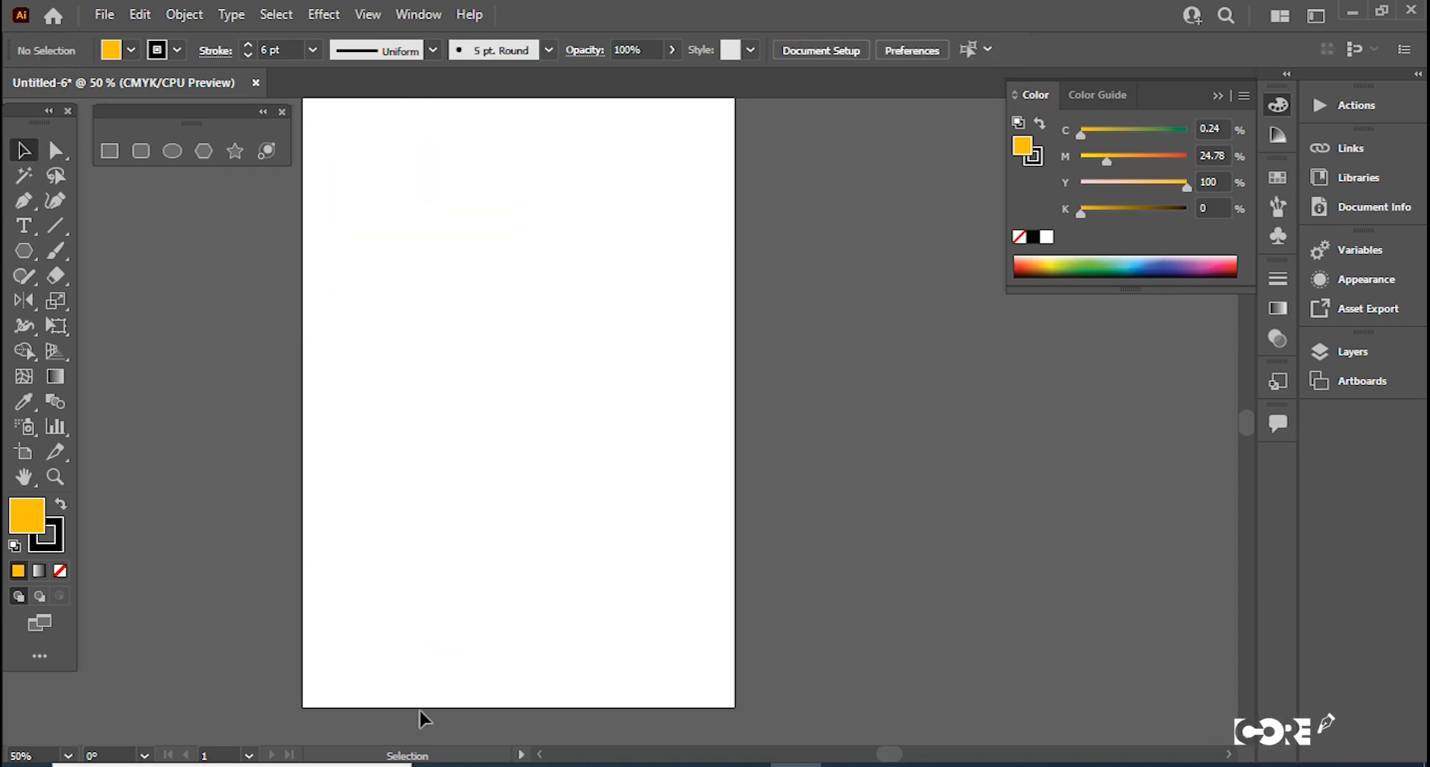
Step: Draw an upright five-pointed star freehand across the artboard's upper edge, undoing the tilted first try
{"action": "left_click", "coordinate": [235, 153]}
{"action": "left_click_drag", "start_coordinate": [505, 275], "coordinate": [573, 346]}
{"action": "left_click_drag", "start_coordinate": [637, 395], "coordinate": [707, 467]}
{"action": "key", "text": "ctrl+z"}
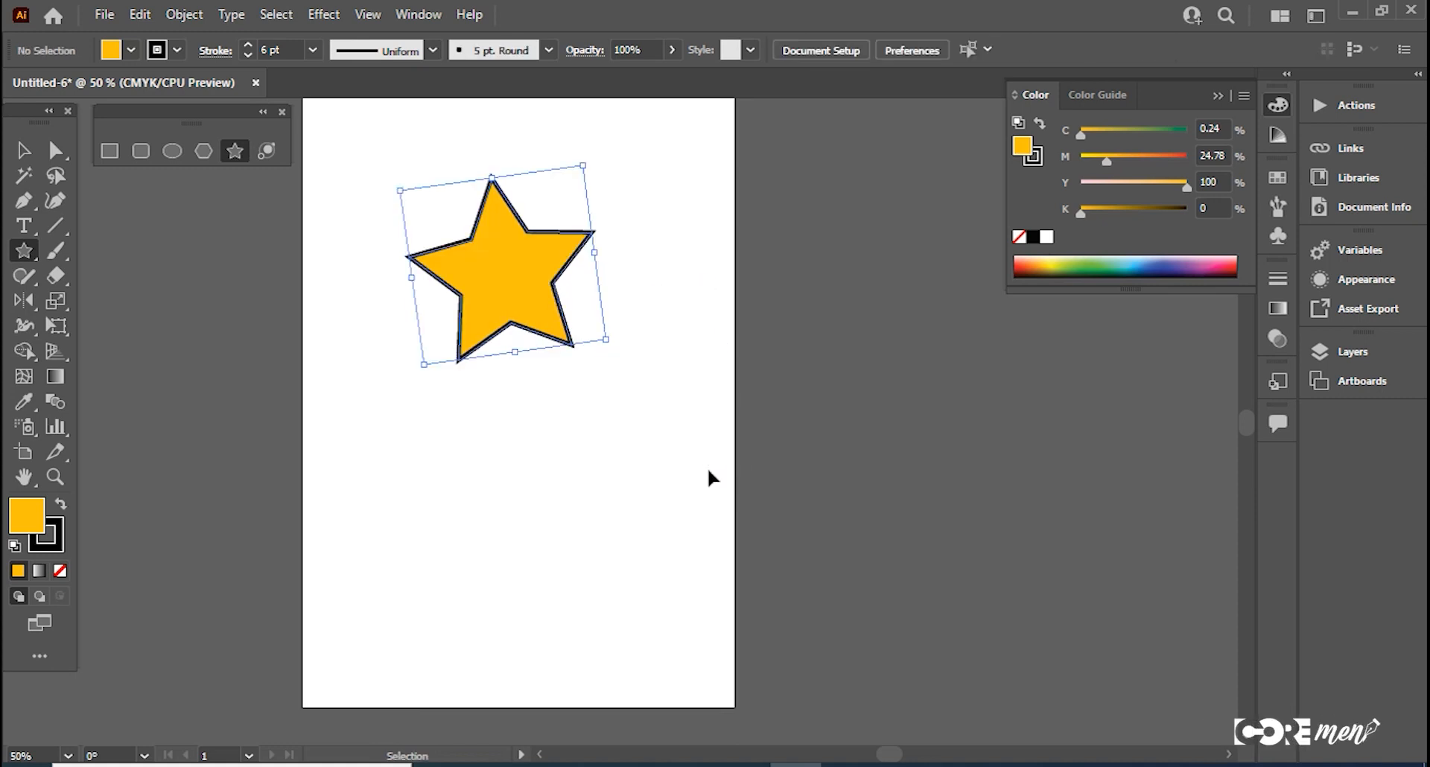
{"action": "key", "text": "ctrl+z"}
{"action": "left_click_drag", "start_coordinate": [417, 193], "coordinate": [492, 278]}
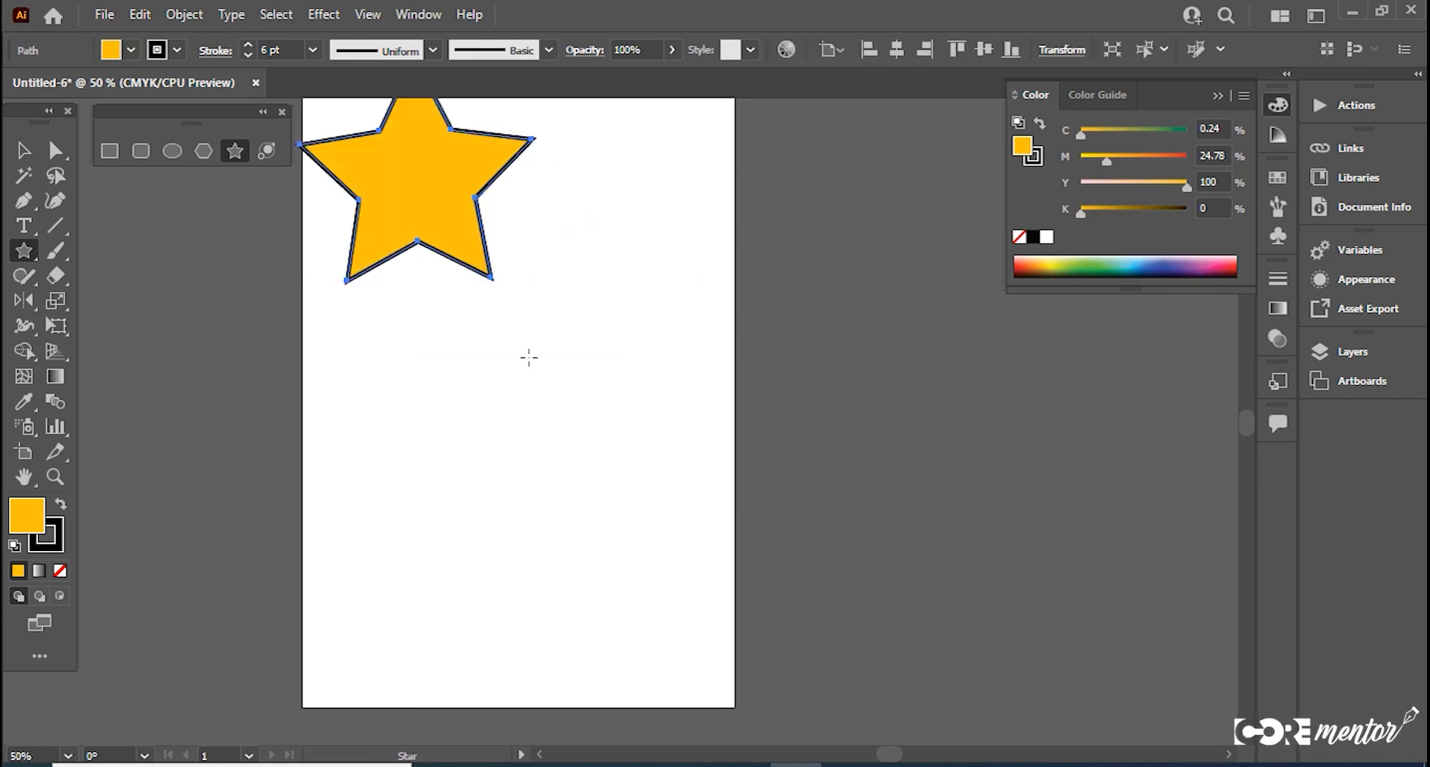
Step: Create an eight-pointed star with Radius 1 of 2.3401 in and Radius 2 of 1.17 in over the artboard's right edge
{"action": "left_click", "coordinate": [809, 307]}
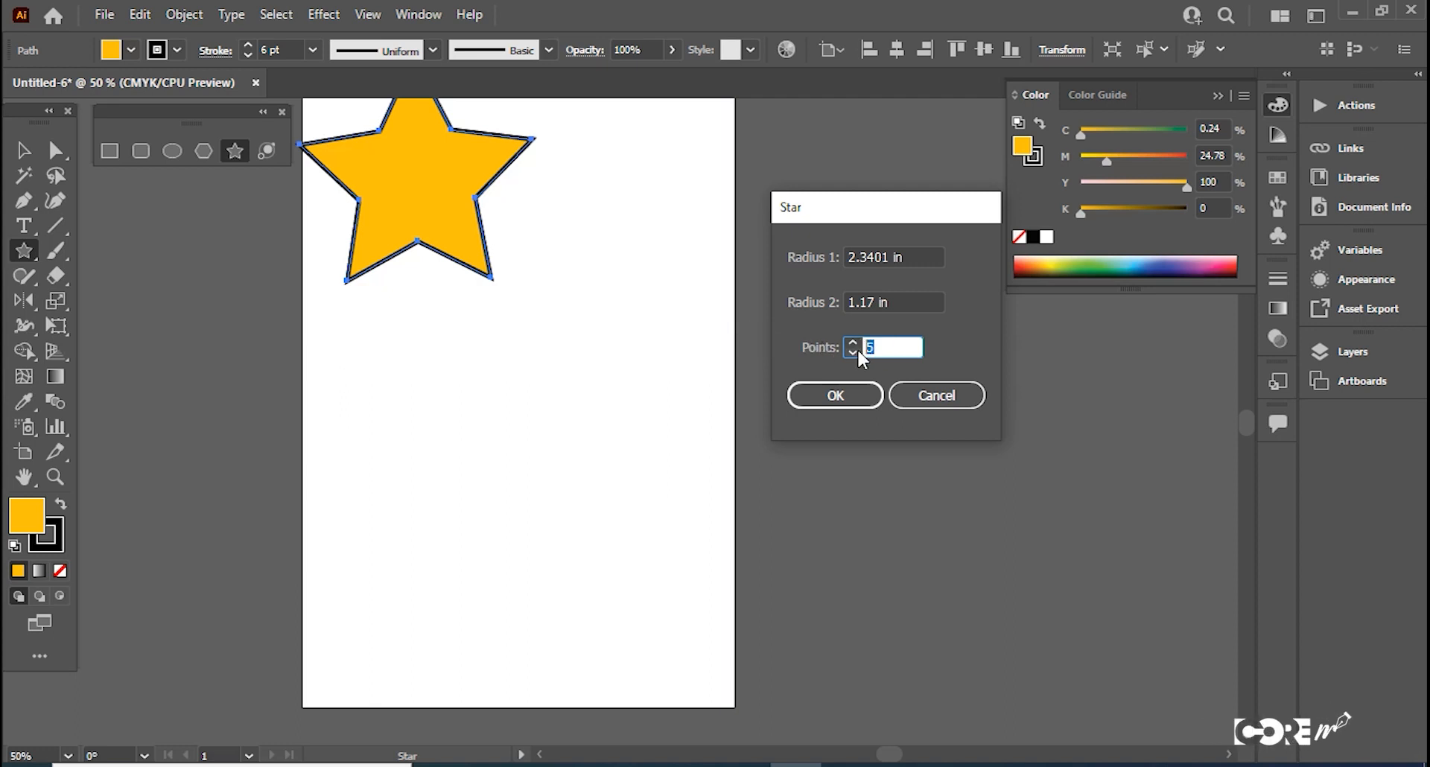
{"action": "left_click", "coordinate": [837, 394]}
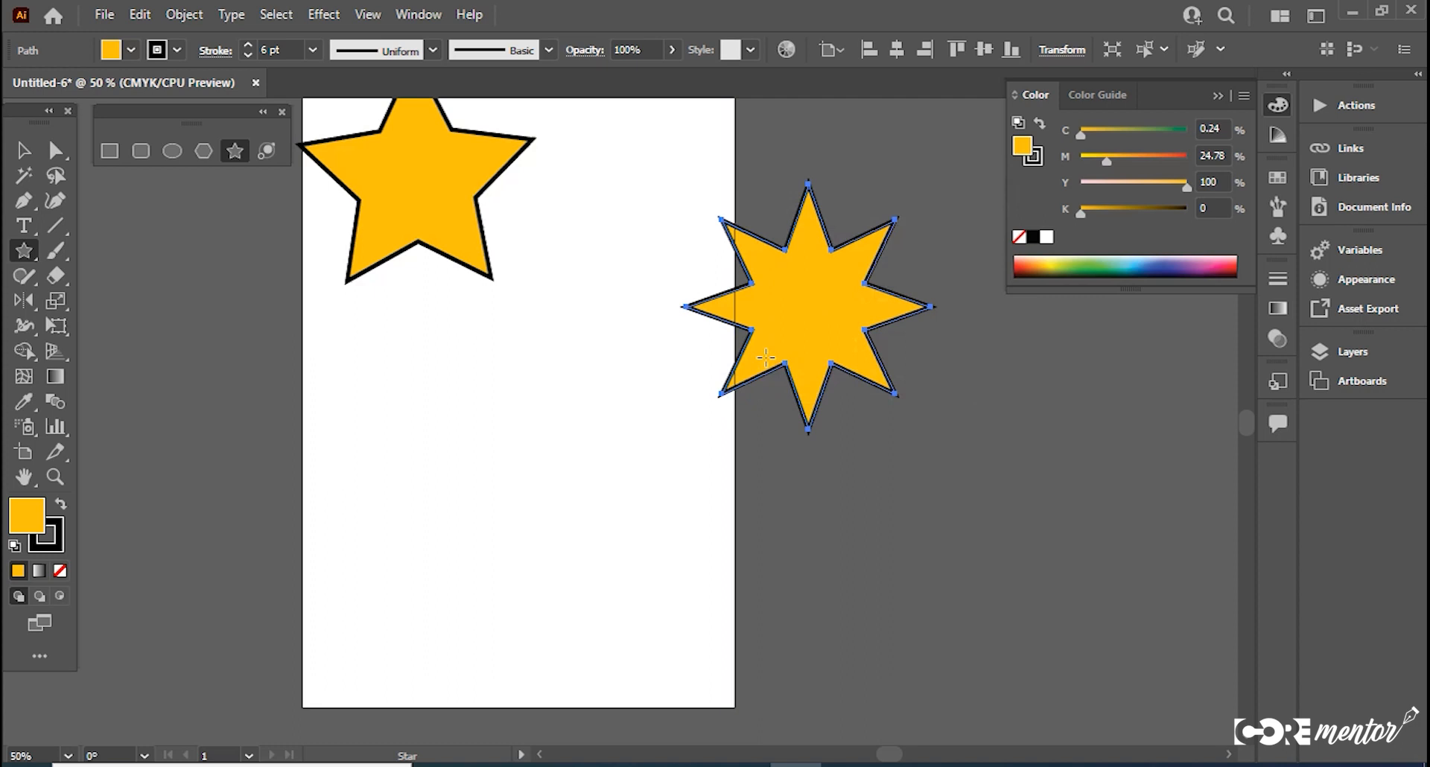
Step: Create another eight-pointed star below the five-pointed one, with Radius 1 of 2.3401 in and Radius 2 of 0.9 in
{"action": "left_click", "coordinate": [605, 438]}
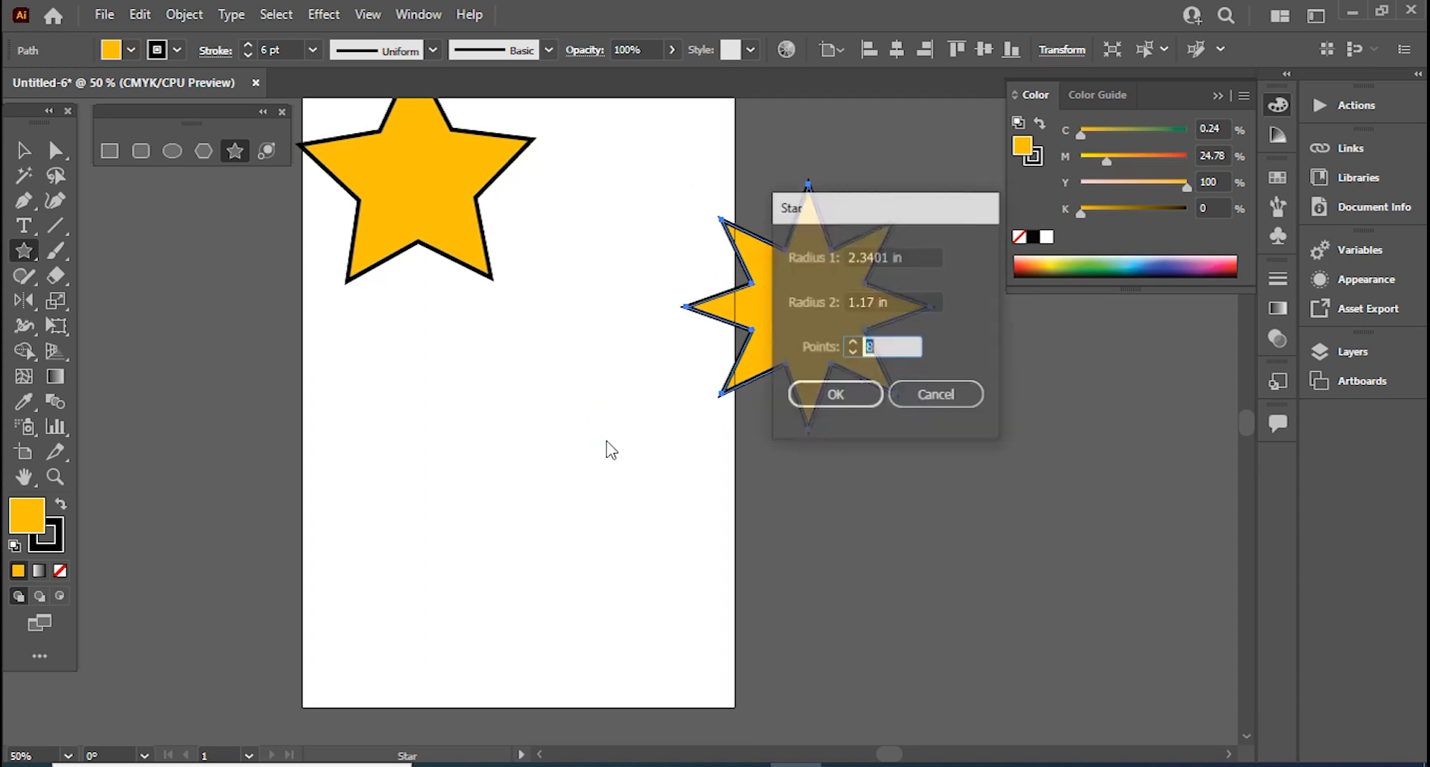
{"action": "left_click", "coordinate": [852, 304]}
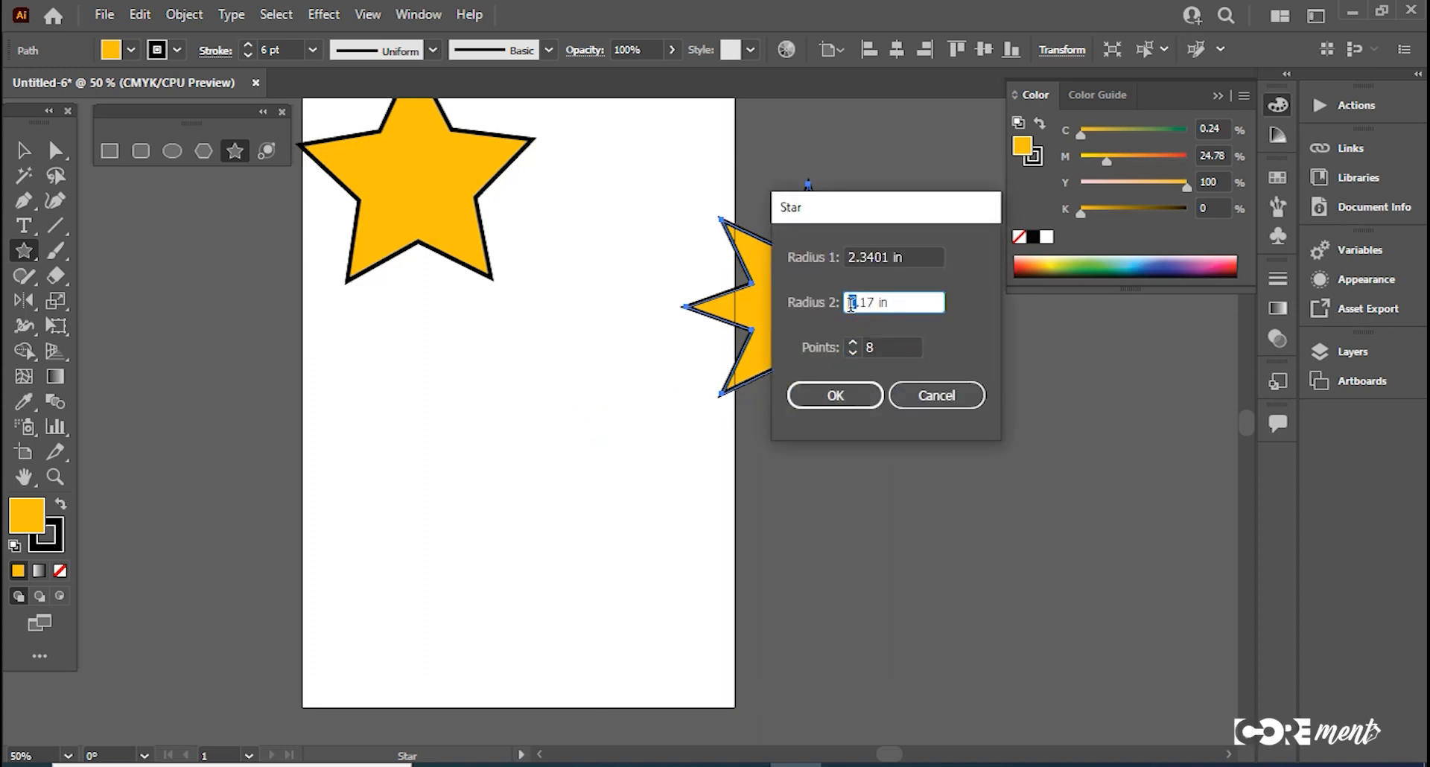
{"action": "key", "text": "ctrl+a"}
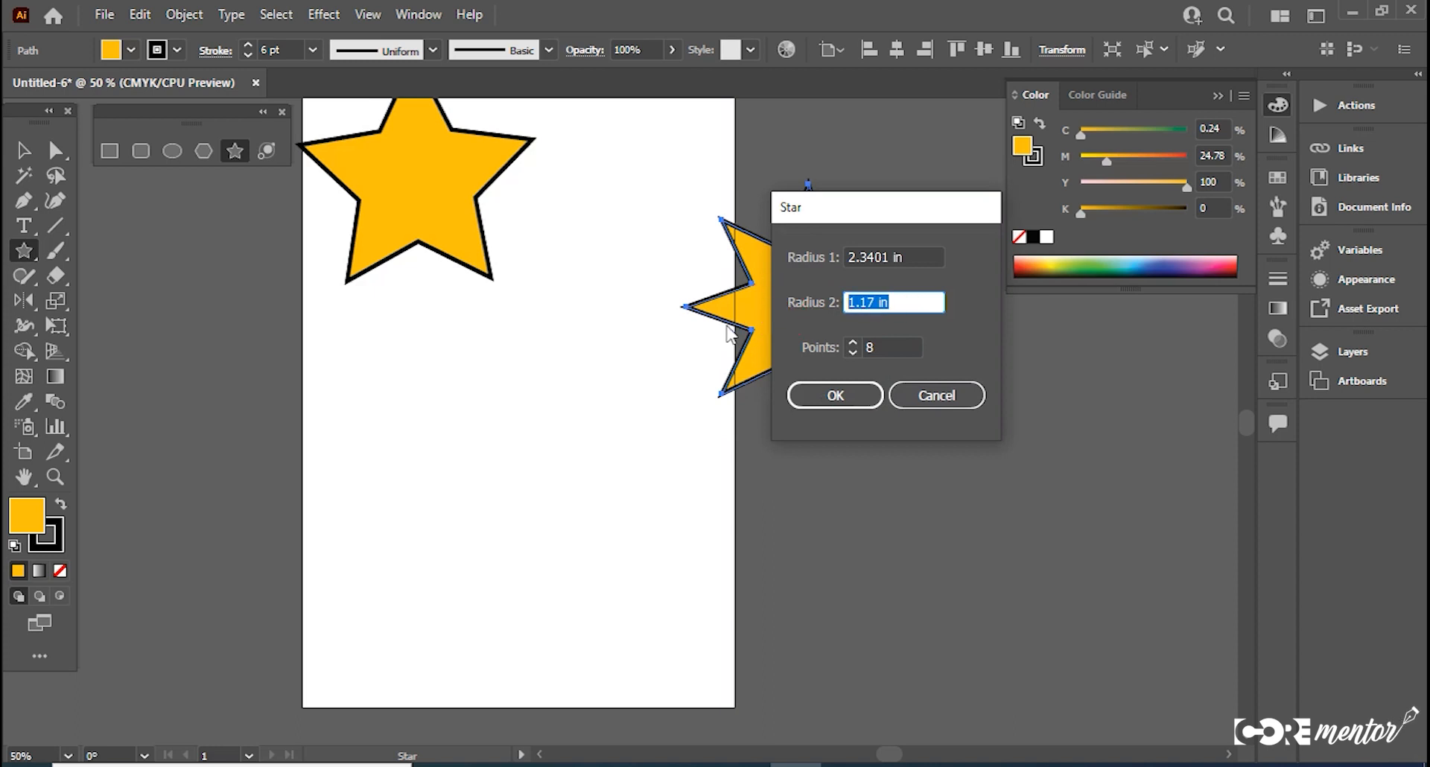
{"action": "type", "text": "0.9"}
{"action": "left_click", "coordinate": [837, 394]}
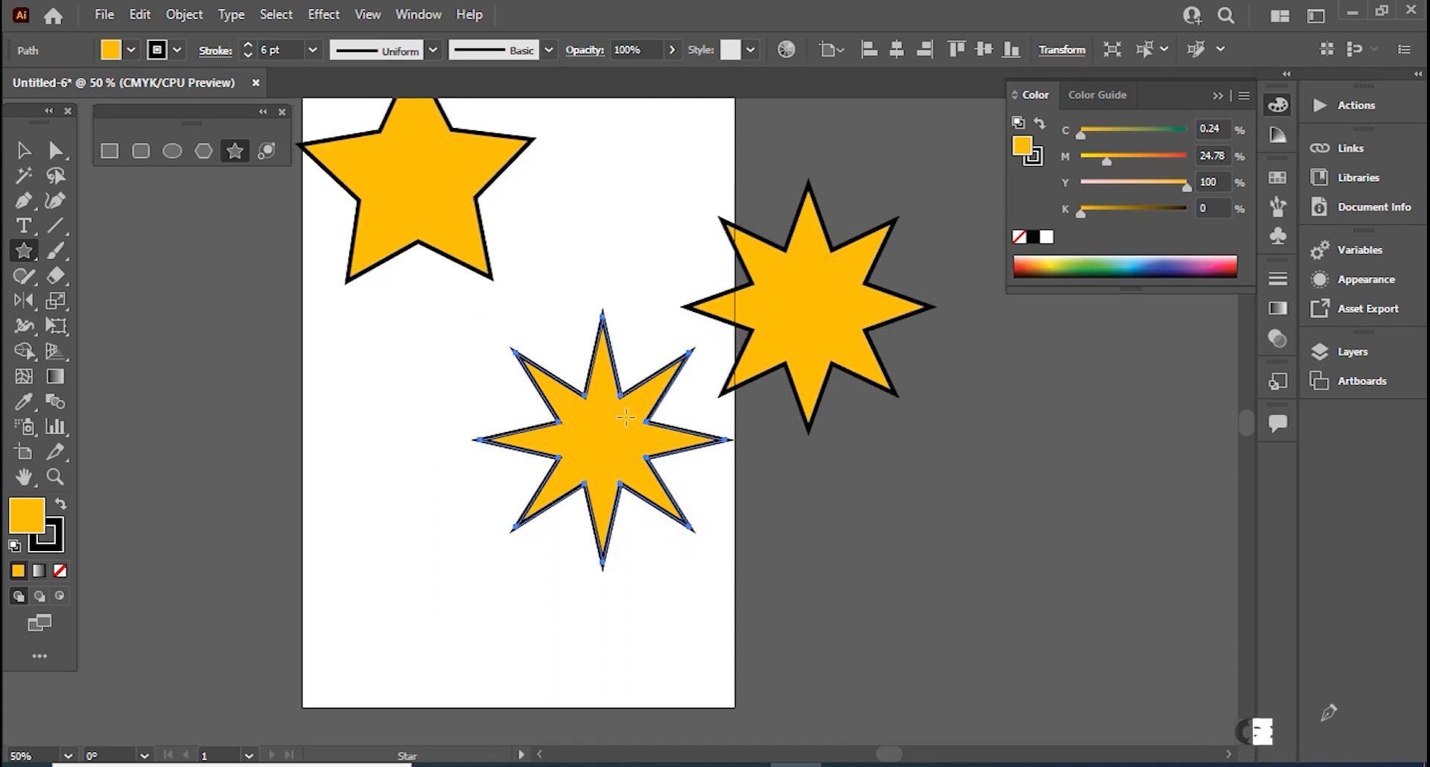
Step: Undo the creation of all three stars
{"action": "key", "text": "ctrl+z"}
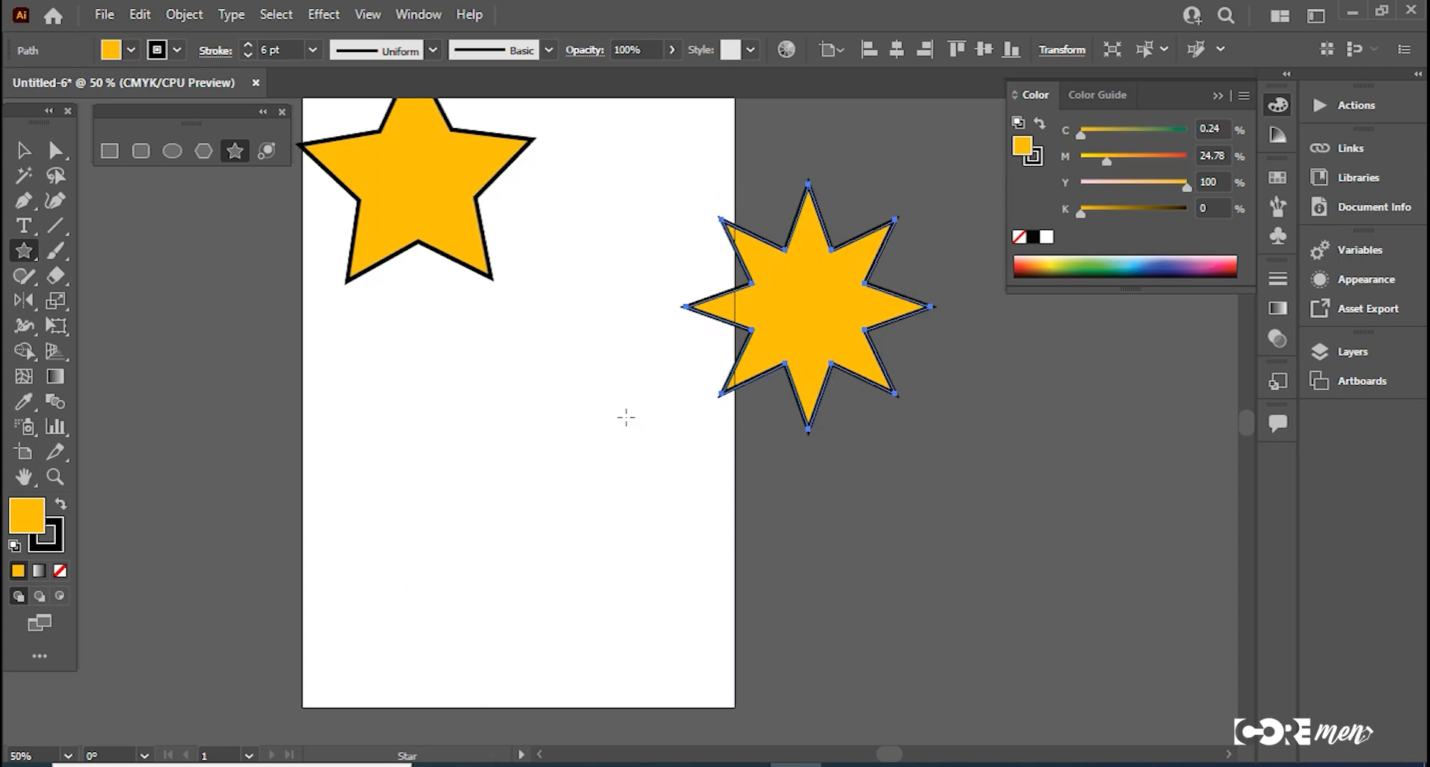
{"action": "key", "text": "ctrl+z"}
{"action": "key", "text": "ctrl+z"}
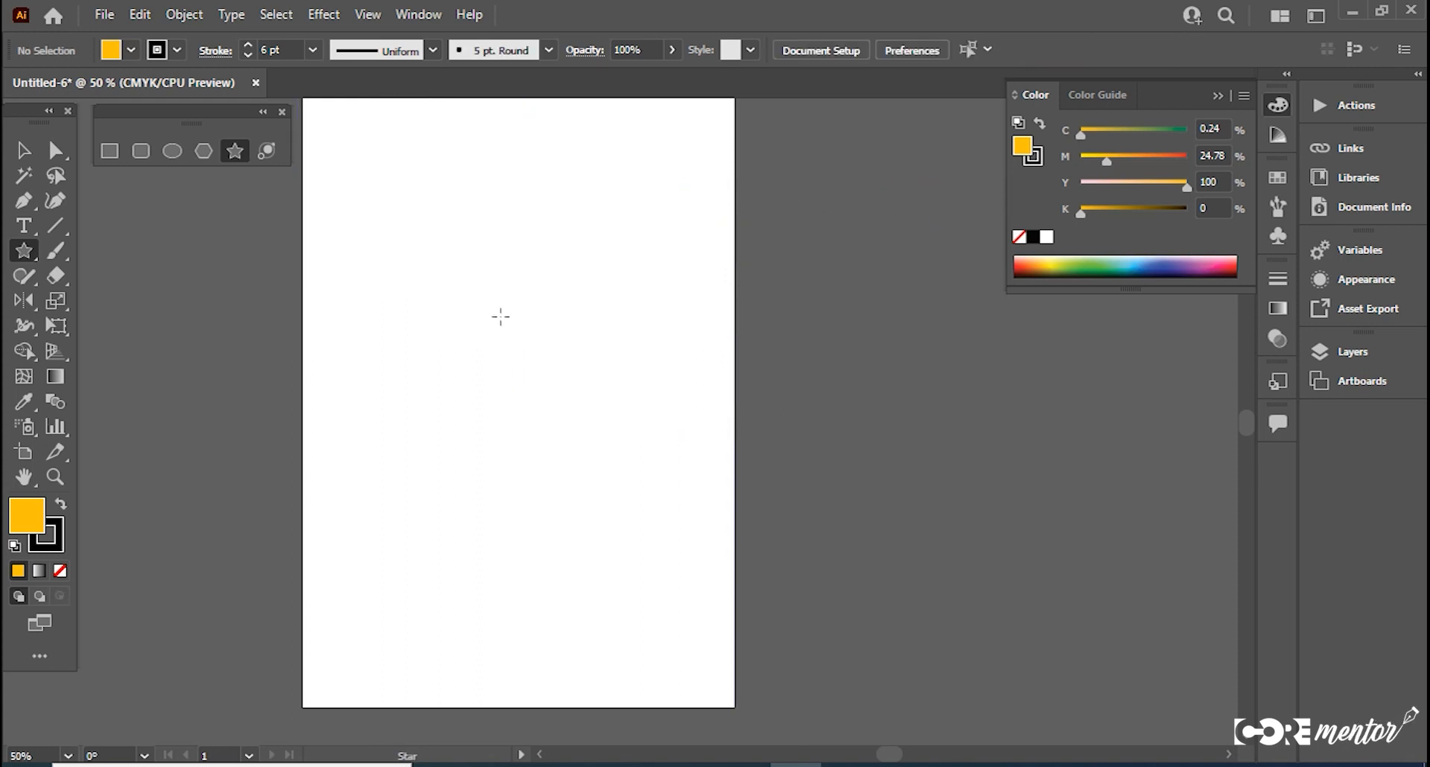
Step: Draw a star freehand over the artboard's upper half and reduce it to three points, about 6.11 by 5.63 in, undoing the eight-pointed first try
{"action": "mouse_move", "coordinate": [505, 330]}
{"action": "left_mouse_down"}
{"action": "mouse_move", "coordinate": [570, 364]}
{"action": "mouse_move", "coordinate": [563, 403]}
{"action": "mouse_move", "coordinate": [591, 445]}
{"action": "left_mouse_up"}
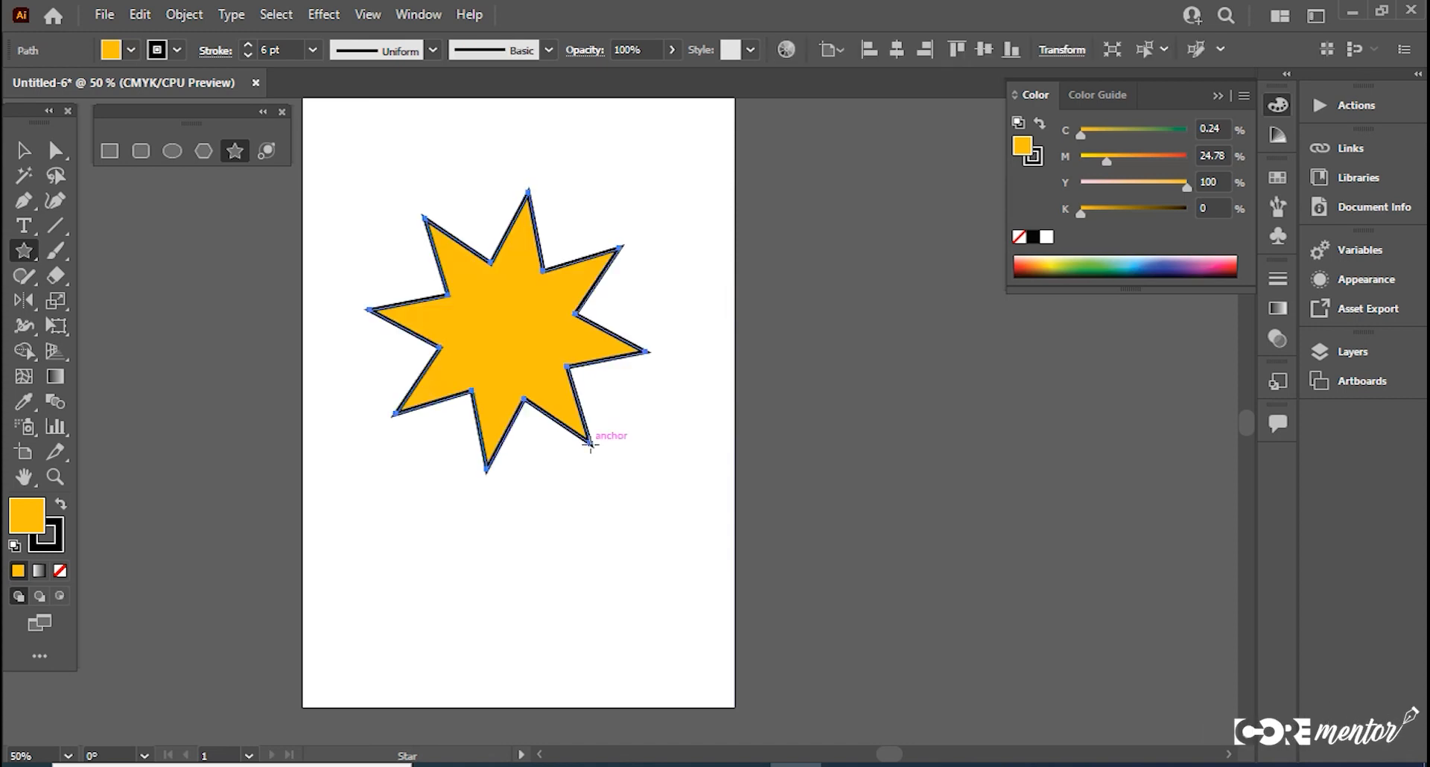
{"action": "key", "text": "ctrl+z"}
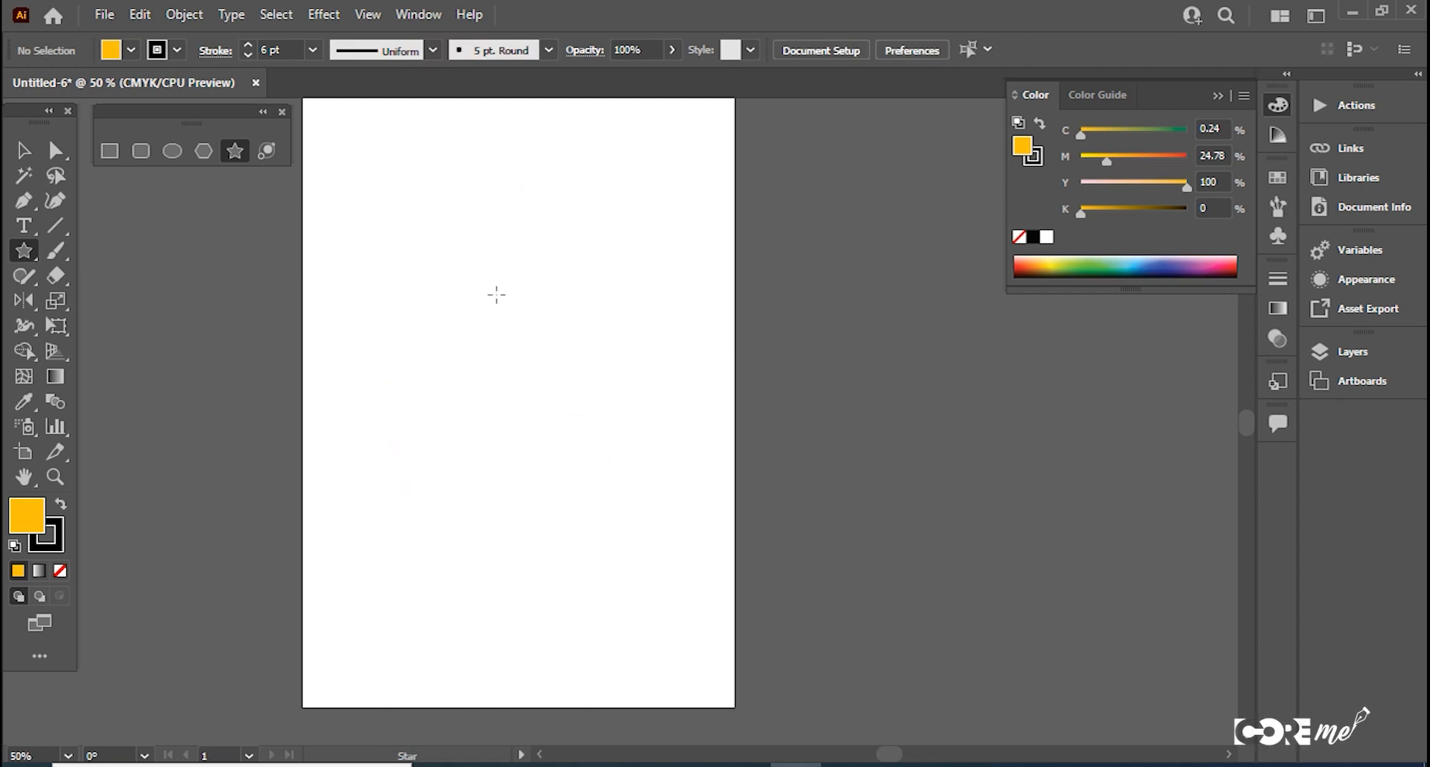
{"action": "left_click_drag", "start_coordinate": [517, 310], "coordinate": [600, 421]}
{"action": "left_click_drag", "start_coordinate": [618, 449], "coordinate": [668, 420]}
{"action": "key", "text": "Down"}
{"action": "key", "text": "Down"}
{"action": "key", "text": "Down"}
{"action": "key", "text": "Down"}
{"action": "key", "text": "Down"}
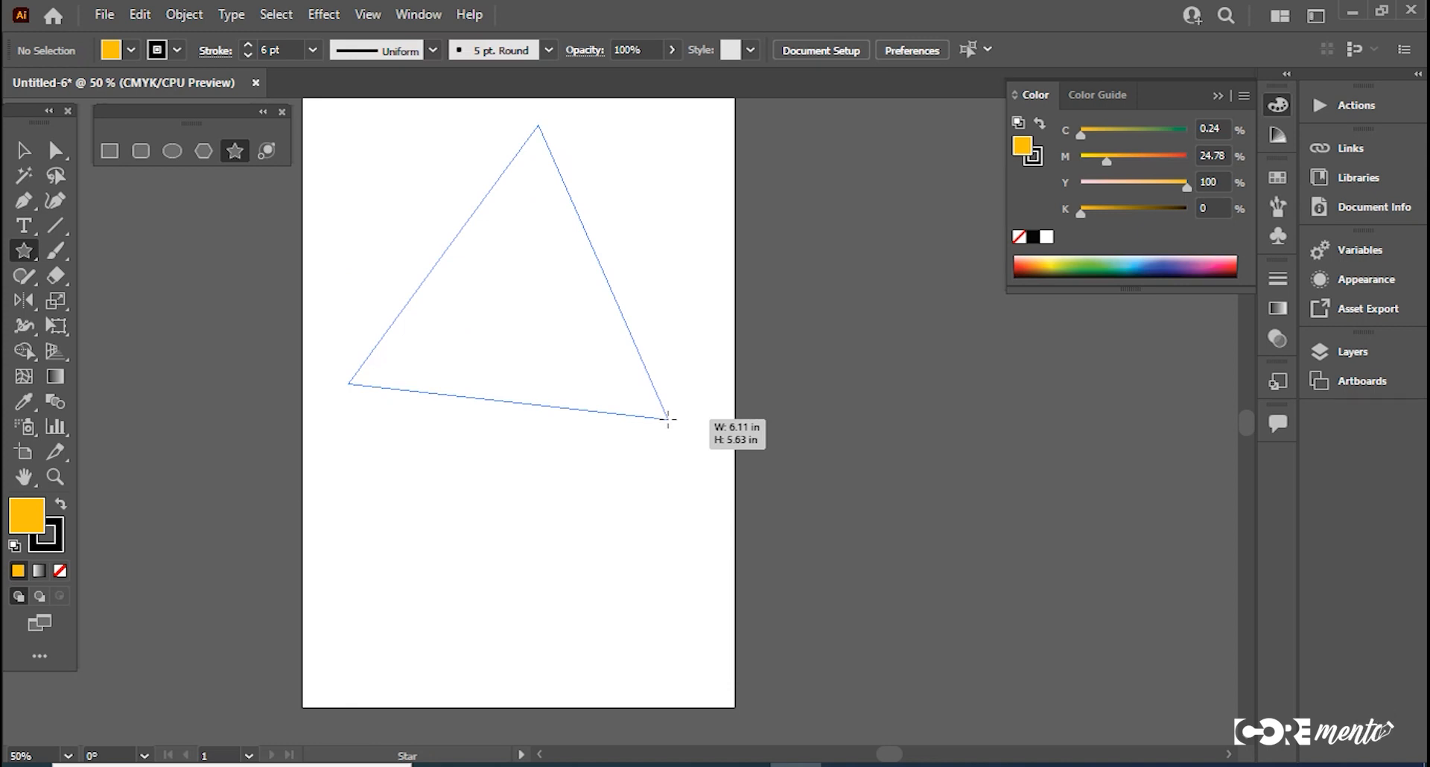
Step: Raise the number of points on the star being drawn until it becomes a dense sunburst of thin rays
{"action": "key", "text": "Up"}
{"action": "key", "text": "Up"}
{"action": "key", "text": "Up"}
{"action": "key", "text": "Up"}
{"action": "key", "text": "Up"}
{"action": "key", "text": "Up"}
{"action": "key", "text": "Up"}
{"action": "key", "text": "Up"}
{"action": "left_click_drag", "start_coordinate": [668, 419], "coordinate": [668, 421]}
{"action": "key", "text": "Up"}
{"action": "key", "text": "Up"}
{"action": "key", "text": "Up"}
{"action": "key", "text": "Up"}
{"action": "key", "text": "Up"}
{"action": "key", "text": "Up"}
{"action": "key", "text": "Up"}
{"action": "key", "text": "Up"}
{"action": "key", "text": "Up"}
{"action": "key", "text": "Up"}
{"action": "key", "text": "Up"}
{"action": "key", "text": "Up"}
{"action": "key", "text": "Up"}
{"action": "key", "text": "Up"}
{"action": "key", "text": "Up"}
{"action": "key", "text": "Up"}
{"action": "key", "text": "Up"}
{"action": "key", "text": "Up"}
{"action": "key", "text": "Up"}
{"action": "key", "text": "Up"}
{"action": "key", "text": "Up"}
{"action": "key", "text": "Up"}
{"action": "key", "text": "Up"}
{"action": "key", "text": "Up"}
{"action": "key", "text": "Up"}
{"action": "key", "text": "Up"}
{"action": "key", "text": "Up"}
{"action": "key", "text": "Up"}
{"action": "key", "text": "Up"}
{"action": "key", "text": "Up"}
{"action": "key", "text": "Up"}
{"action": "key", "text": "Up"}
{"action": "key", "text": "Up"}
{"action": "key", "text": "Up"}
{"action": "key", "text": "Up"}
{"action": "key", "text": "Up"}
{"action": "key", "text": "Up"}
{"action": "key", "text": "Up"}
{"action": "key", "text": "Up"}
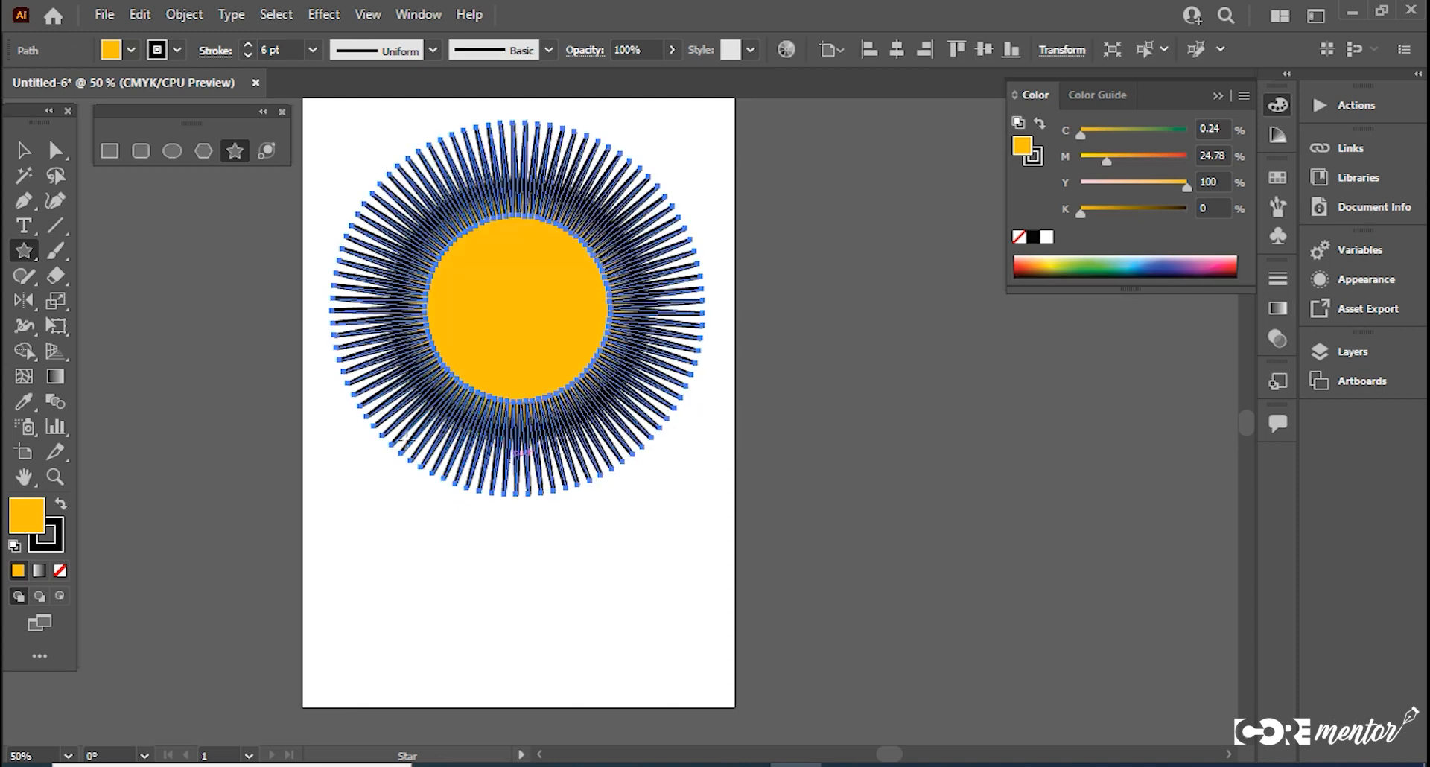
Step: Swap the sunburst's fill and stroke colours so the fill is black, and set its stroke to none
{"action": "left_click", "coordinate": [24, 149]}
{"action": "left_click", "coordinate": [383, 536]}
{"action": "left_click", "coordinate": [457, 463]}
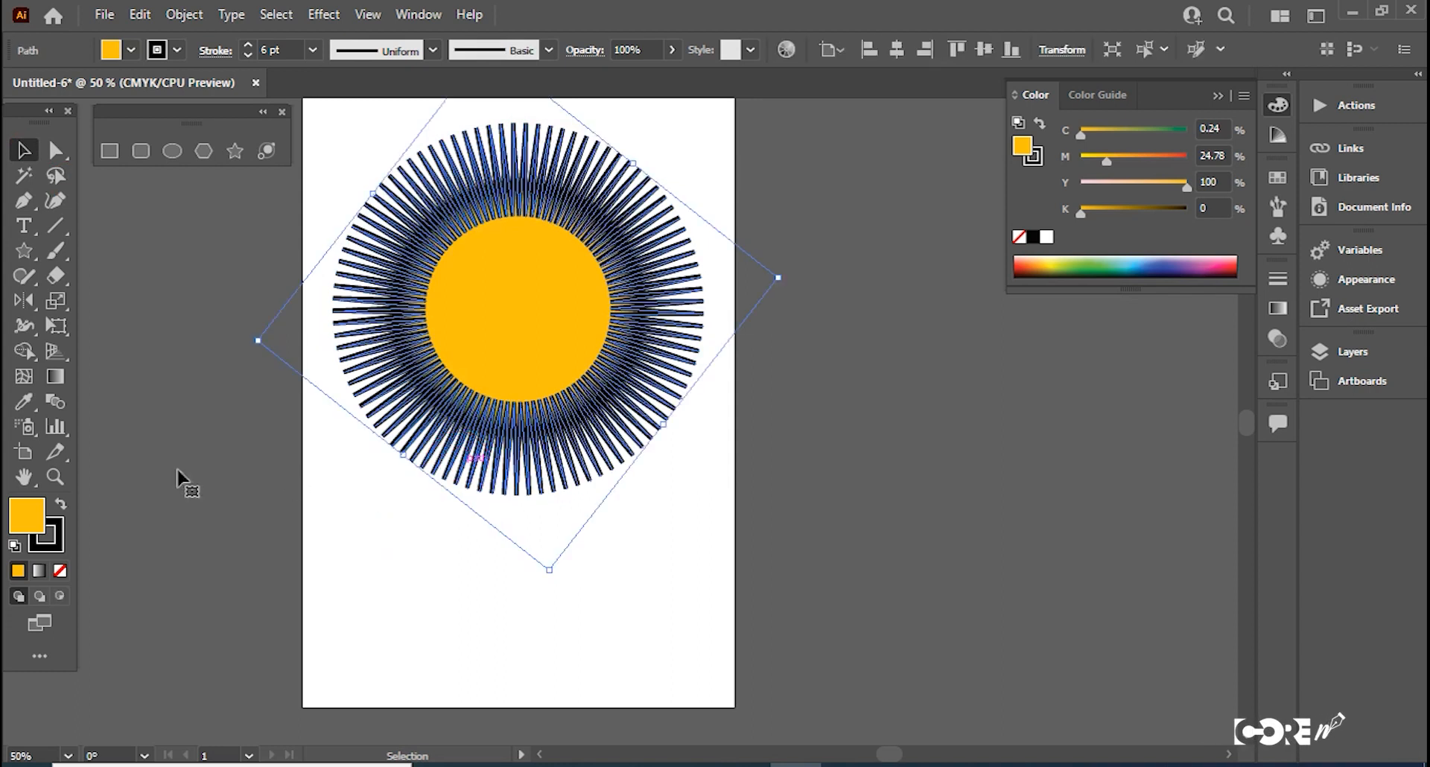
{"action": "left_click", "coordinate": [62, 505]}
{"action": "left_click", "coordinate": [61, 506]}
{"action": "left_click", "coordinate": [61, 506]}
{"action": "left_click", "coordinate": [57, 545]}
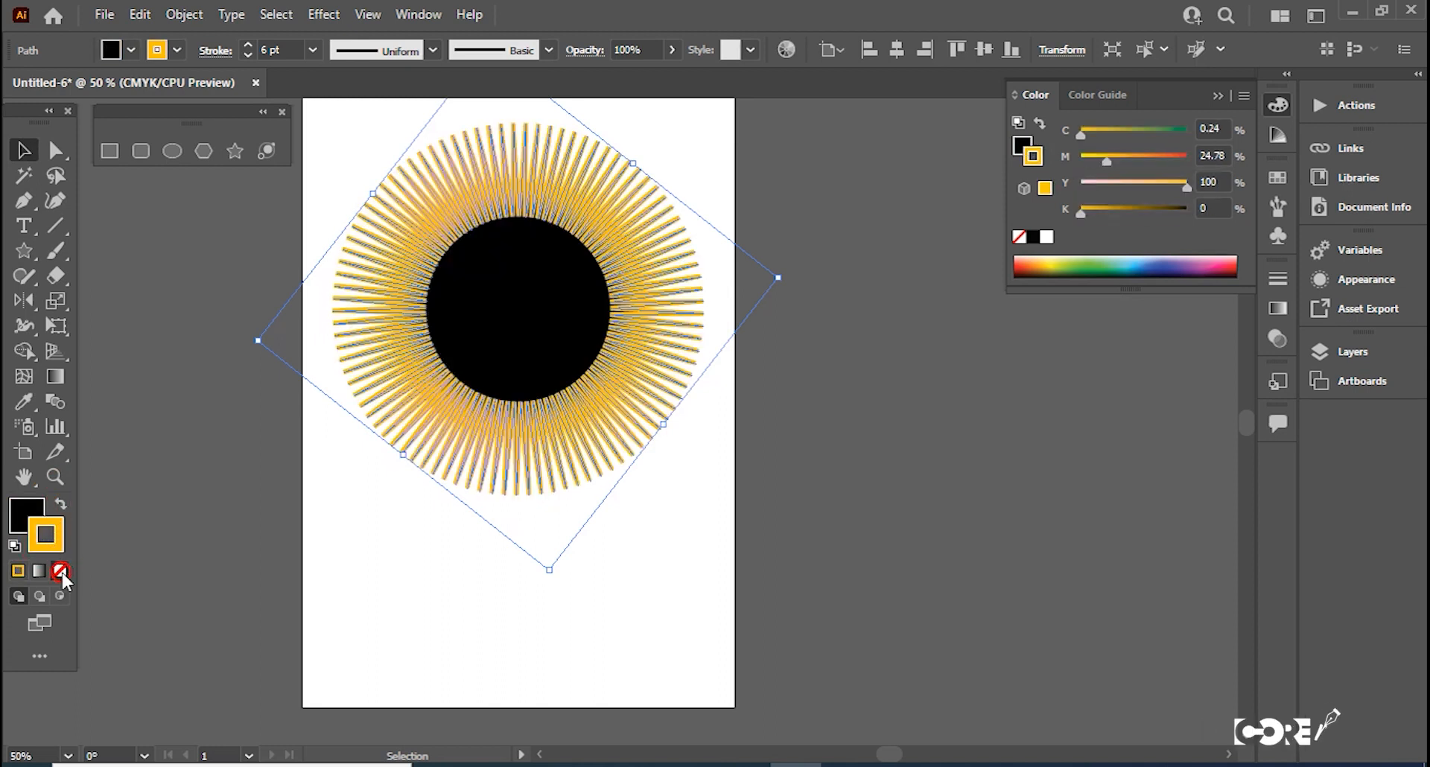
{"action": "left_click", "coordinate": [60, 570]}
{"action": "left_click", "coordinate": [467, 575]}
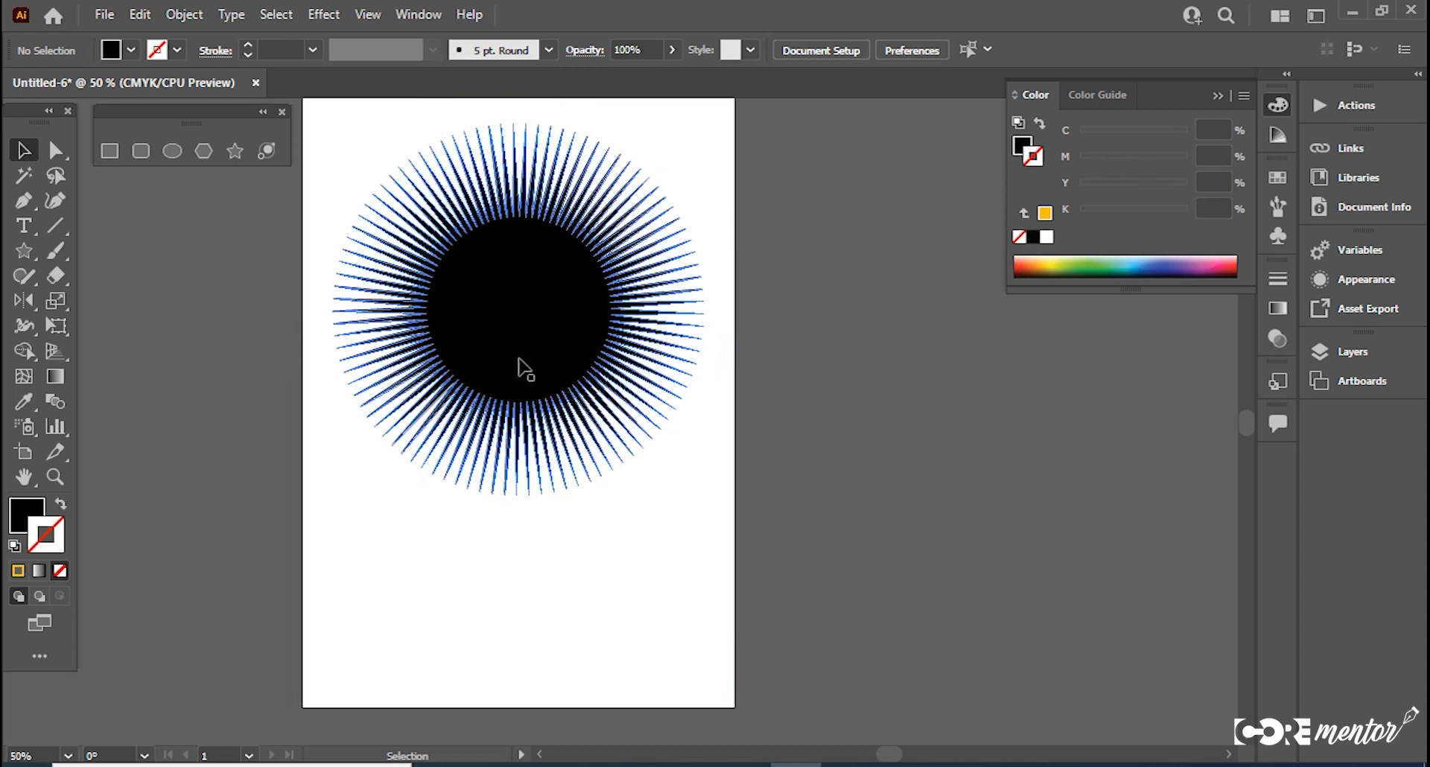
Step: Delete the black sunburst
{"action": "left_click", "coordinate": [518, 343]}
{"action": "key", "text": "Delete"}
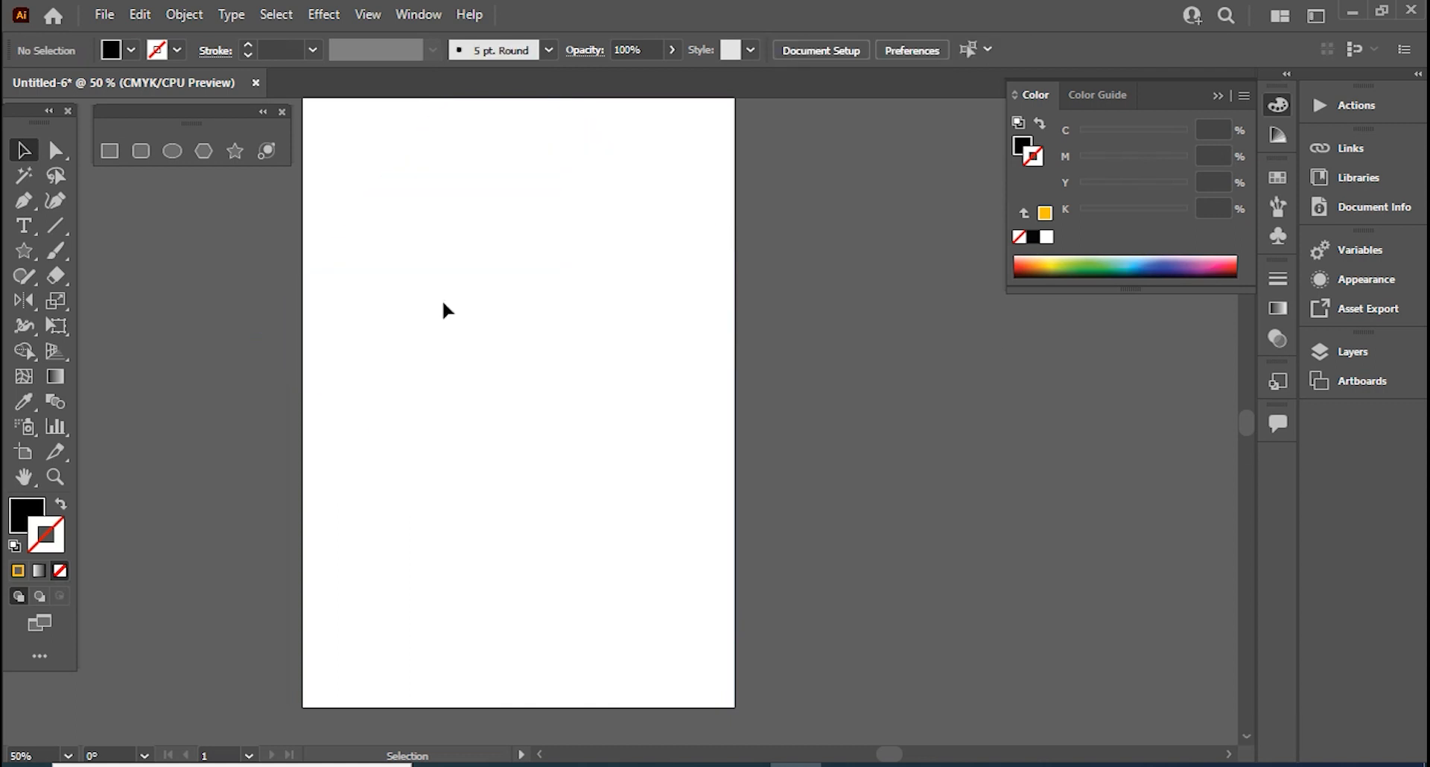
Step: Draw a black star freehand near the artboard's centre with an outer radius of about 2 in, adjusting it to eight points while drawing
{"action": "left_click", "coordinate": [234, 152]}
{"action": "left_click_drag", "start_coordinate": [505, 354], "coordinate": [575, 433]}
{"action": "key", "text": "Down"}
{"action": "key", "text": "Down"}
{"action": "key", "text": "Down"}
{"action": "key", "text": "Down"}
{"action": "key", "text": "Down"}
{"action": "key", "text": "Down"}
{"action": "key", "text": "Down"}
{"action": "key", "text": "Down"}
{"action": "key", "text": "Down"}
{"action": "key", "text": "Down"}
{"action": "key", "text": "Down"}
{"action": "key", "text": "Down"}
{"action": "key", "text": "Down"}
{"action": "key", "text": "Down"}
{"action": "key", "text": "Down"}
{"action": "key", "text": "Down"}
{"action": "key", "text": "Down"}
{"action": "key", "text": "Down"}
{"action": "key", "text": "Down"}
{"action": "key", "text": "Down"}
{"action": "key", "text": "Down"}
{"action": "key", "text": "Down"}
{"action": "key", "text": "Down"}
{"action": "key", "text": "Down"}
{"action": "key", "text": "Down"}
{"action": "key", "text": "Down"}
{"action": "key", "text": "Down"}
{"action": "key", "text": "Down"}
{"action": "key", "text": "Down"}
{"action": "key", "text": "Down"}
{"action": "key", "text": "Down"}
{"action": "key", "text": "Down"}
{"action": "key", "text": "Down"}
{"action": "key", "text": "Down"}
{"action": "key", "text": "Down"}
{"action": "key", "text": "Down"}
{"action": "key", "text": "Down"}
{"action": "key", "text": "Down"}
{"action": "key", "text": "Down"}
{"action": "key", "text": "Down"}
{"action": "key", "text": "Up"}
{"action": "key", "text": "Up"}
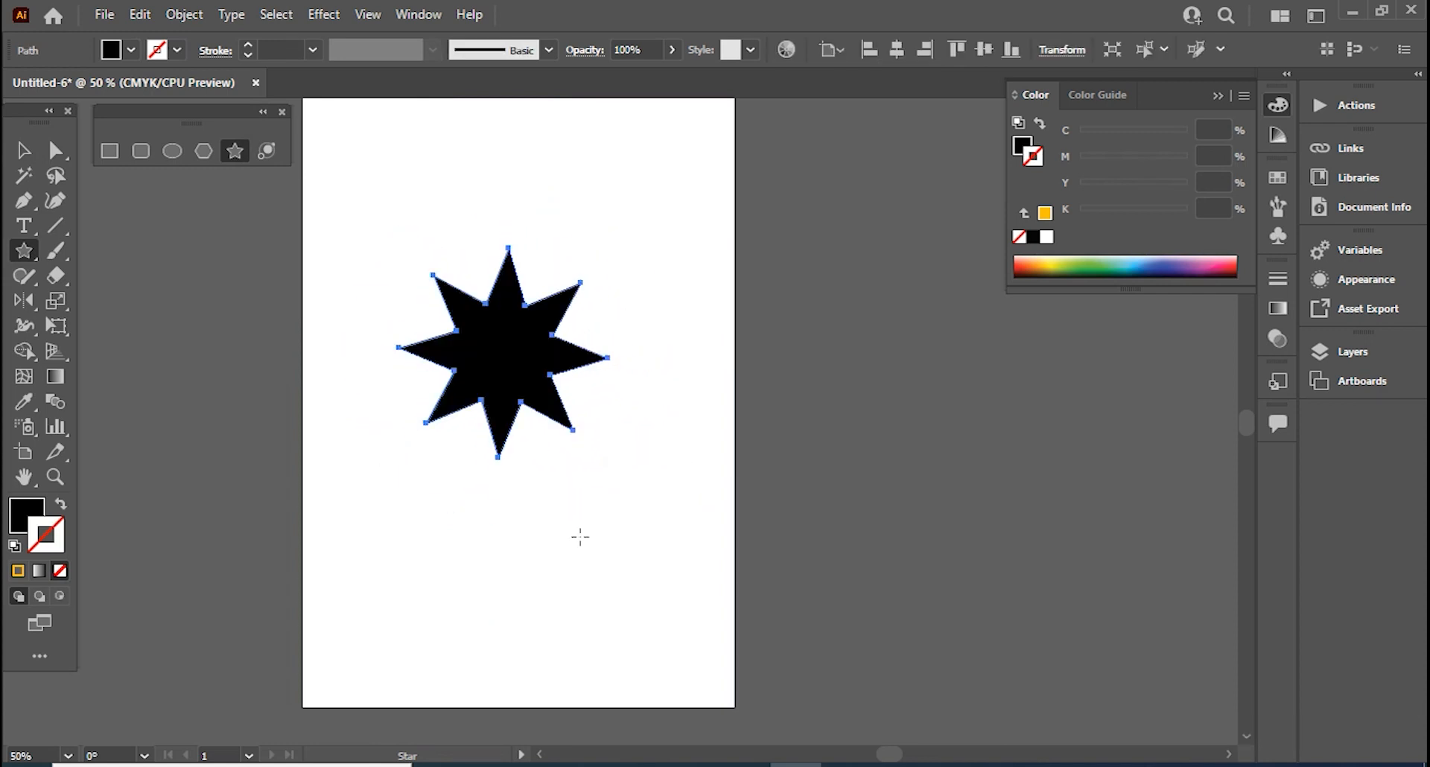
Step: Check the radii and number of points in the Star options, cancel them, and delete the eight-pointed star
{"action": "left_click", "coordinate": [624, 425]}
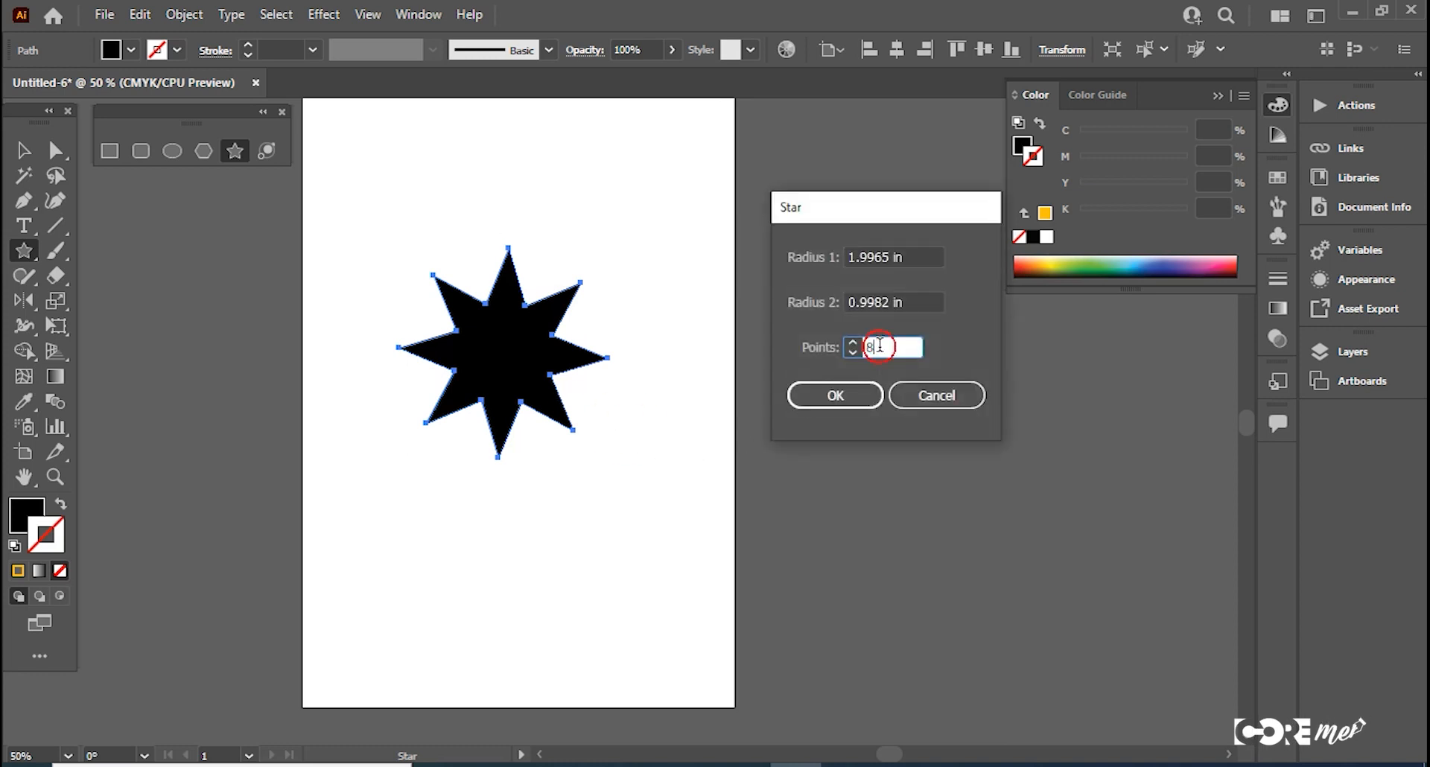
{"action": "left_click", "coordinate": [933, 401]}
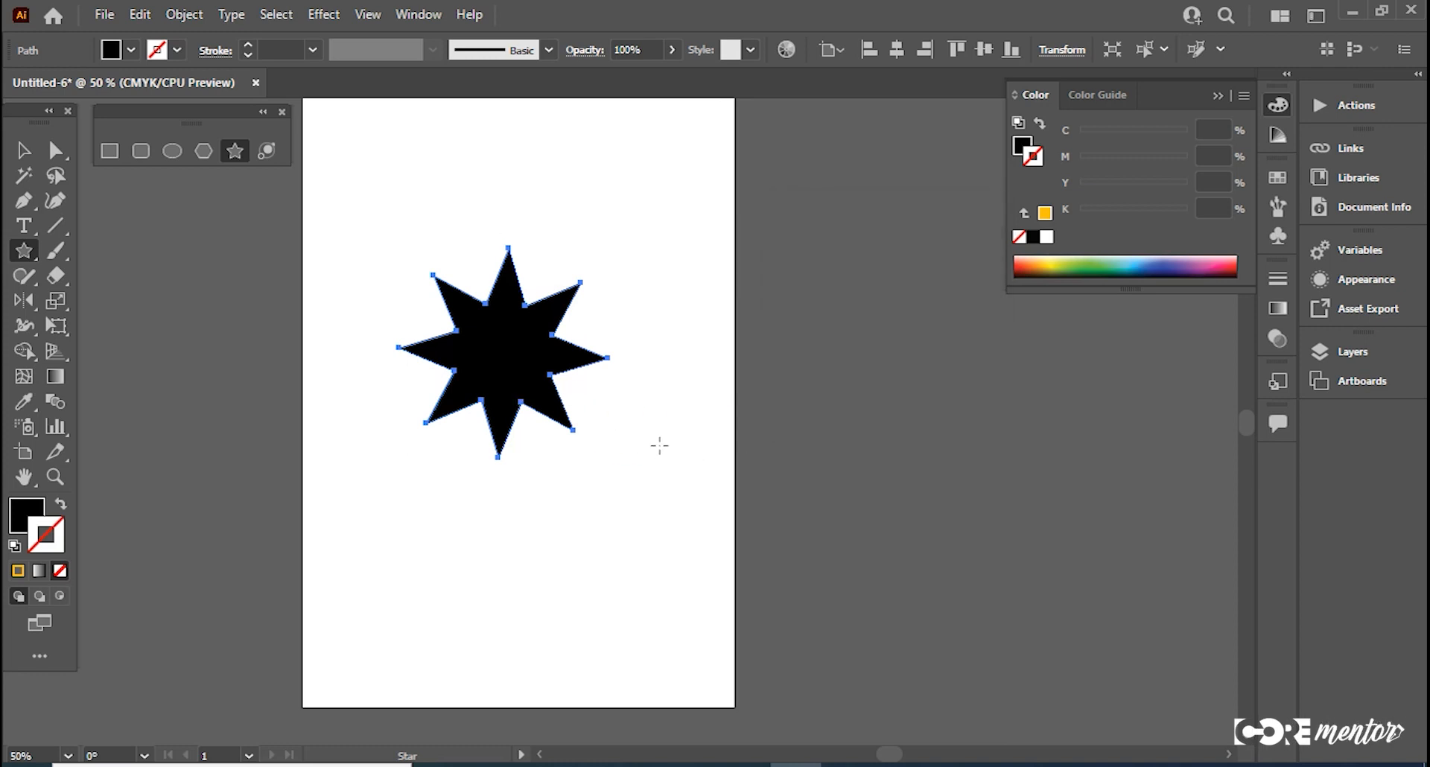
{"action": "key", "text": "Delete"}
Step: Try another star freehand near the artboard's centre, lowering and raising its number of points while drawing, and undo it
{"action": "left_click_drag", "start_coordinate": [511, 342], "coordinate": [593, 428]}
{"action": "key", "text": "Down"}
{"action": "key", "text": "Down"}
{"action": "key", "text": "Down"}
{"action": "key", "text": "Down"}
{"action": "key", "text": "Up"}
{"action": "key", "text": "Up"}
{"action": "key", "text": "Up"}
{"action": "key", "text": "Up"}
{"action": "key", "text": "Up"}
{"action": "key", "text": "Up"}
{"action": "key", "text": "Up"}
{"action": "key", "text": "Up"}
{"action": "key", "text": "Up"}
{"action": "key", "text": "Up"}
{"action": "key", "text": "Up"}
{"action": "key", "text": "Up"}
{"action": "key", "text": "Up"}
{"action": "key", "text": "Up"}
{"action": "key", "text": "Up"}
{"action": "key", "text": "Up"}
{"action": "key", "text": "Down"}
{"action": "key", "text": "Down"}
{"action": "key", "text": "Down"}
{"action": "key", "text": "Down"}
{"action": "key", "text": "Down"}
{"action": "key", "text": "Down"}
{"action": "key", "text": "ctrl+z"}
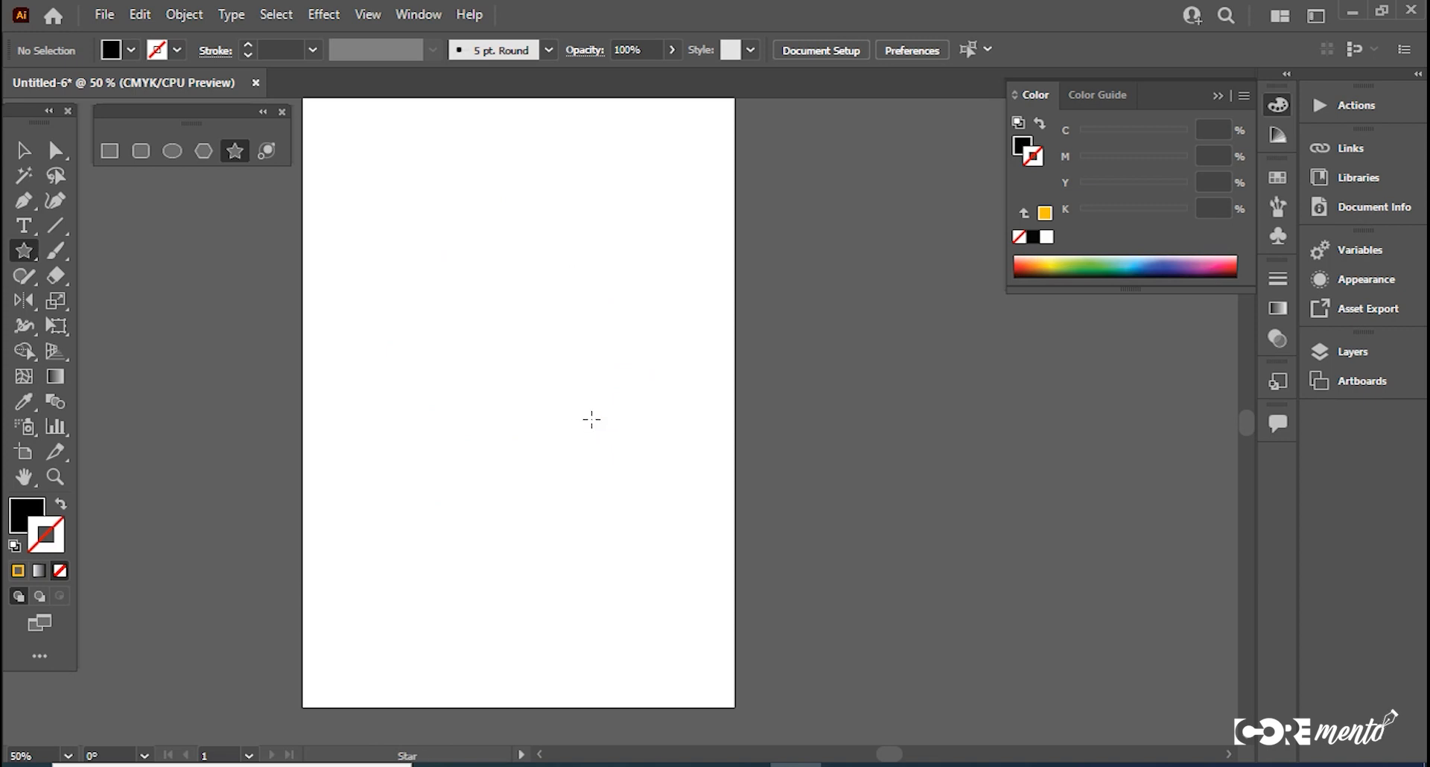
Step: Draw a ten-pointed black star about 2.6 in wide freehand in the artboard's upper half, reducing its number of points while drawing
{"action": "left_click_drag", "start_coordinate": [482, 288], "coordinate": [562, 379]}
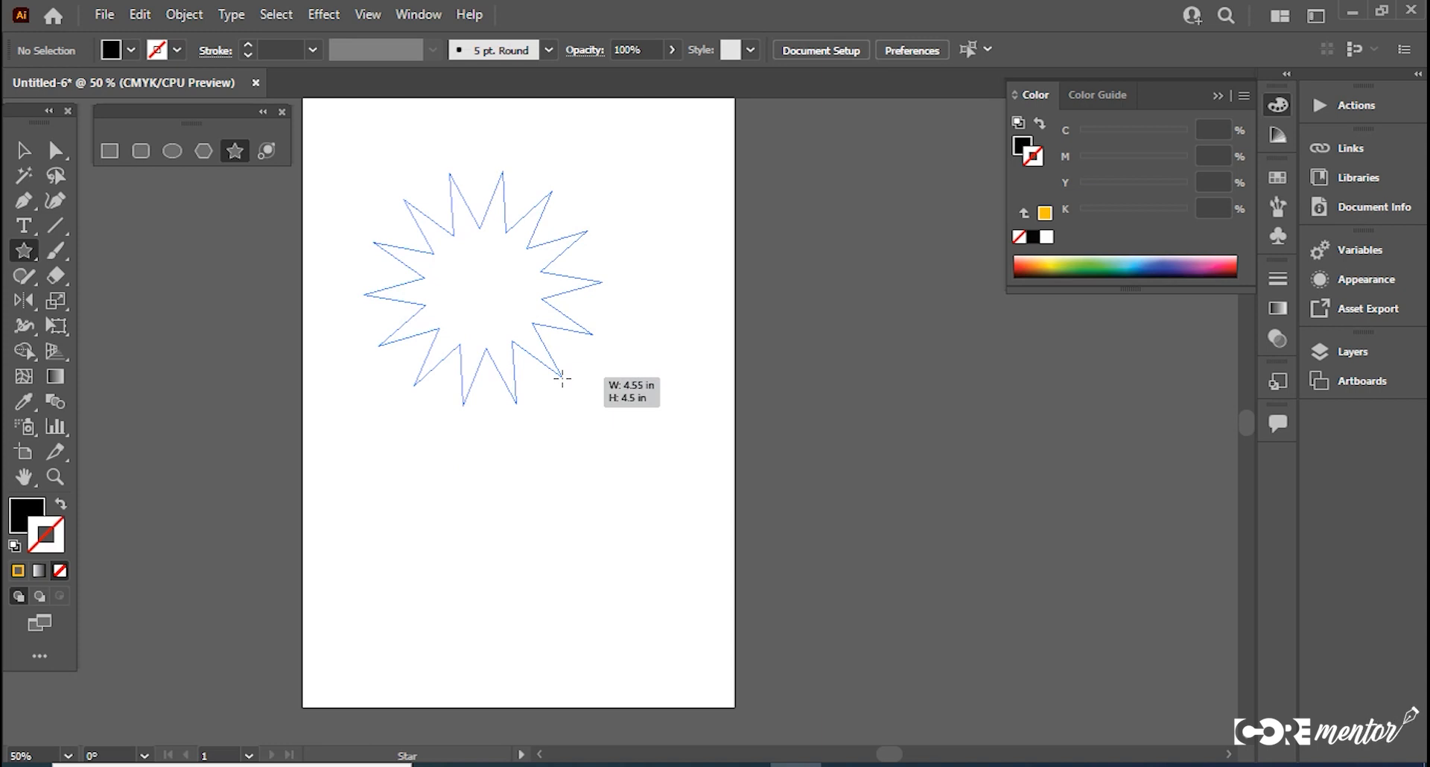
{"action": "left_click_drag", "start_coordinate": [562, 379], "coordinate": [526, 345]}
{"action": "key", "text": "Down"}
{"action": "key", "text": "Down"}
{"action": "key", "text": "Down"}
{"action": "key", "text": "Down"}
{"action": "key", "text": "Down"}
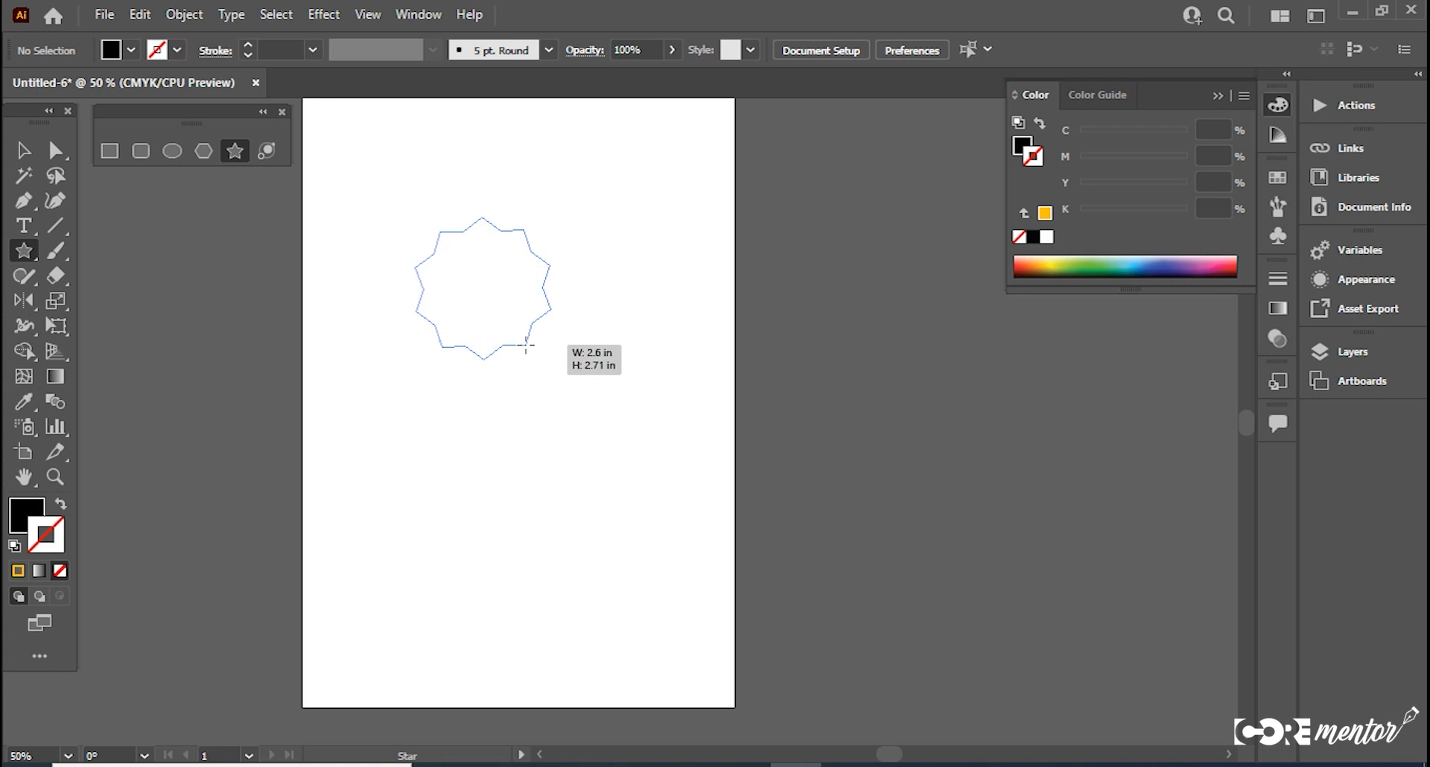
{"action": "left_click_drag", "start_coordinate": [526, 345], "coordinate": [525, 345]}
{"action": "left_click_drag", "start_coordinate": [526, 345], "coordinate": [525, 345]}
Step: Draw a many-pointed black star about 3.3 in wide freehand below the ten-pointed one, raising and then lowering its points while drawing
{"action": "left_click_drag", "start_coordinate": [567, 468], "coordinate": [642, 513]}
{"action": "key", "text": "Up"}
{"action": "key", "text": "Up"}
{"action": "key", "text": "Up"}
{"action": "key", "text": "Up"}
{"action": "key", "text": "Up"}
{"action": "key", "text": "Up"}
{"action": "key", "text": "Up"}
{"action": "key", "text": "Up"}
{"action": "key", "text": "Up"}
{"action": "key", "text": "Up"}
{"action": "key", "text": "Up"}
{"action": "key", "text": "Up"}
{"action": "key", "text": "Up"}
{"action": "key", "text": "Up"}
{"action": "key", "text": "Up"}
{"action": "key", "text": "Up"}
{"action": "key", "text": "Up"}
{"action": "key", "text": "Up"}
{"action": "key", "text": "Up"}
{"action": "key", "text": "Up"}
{"action": "key", "text": "Down"}
{"action": "key", "text": "Down"}
{"action": "key", "text": "Down"}
{"action": "key", "text": "Down"}
{"action": "key", "text": "Down"}
{"action": "key", "text": "Down"}
{"action": "key", "text": "Down"}
{"action": "key", "text": "Down"}
{"action": "key", "text": "Down"}
{"action": "key", "text": "Down"}
{"action": "key", "text": "Down"}
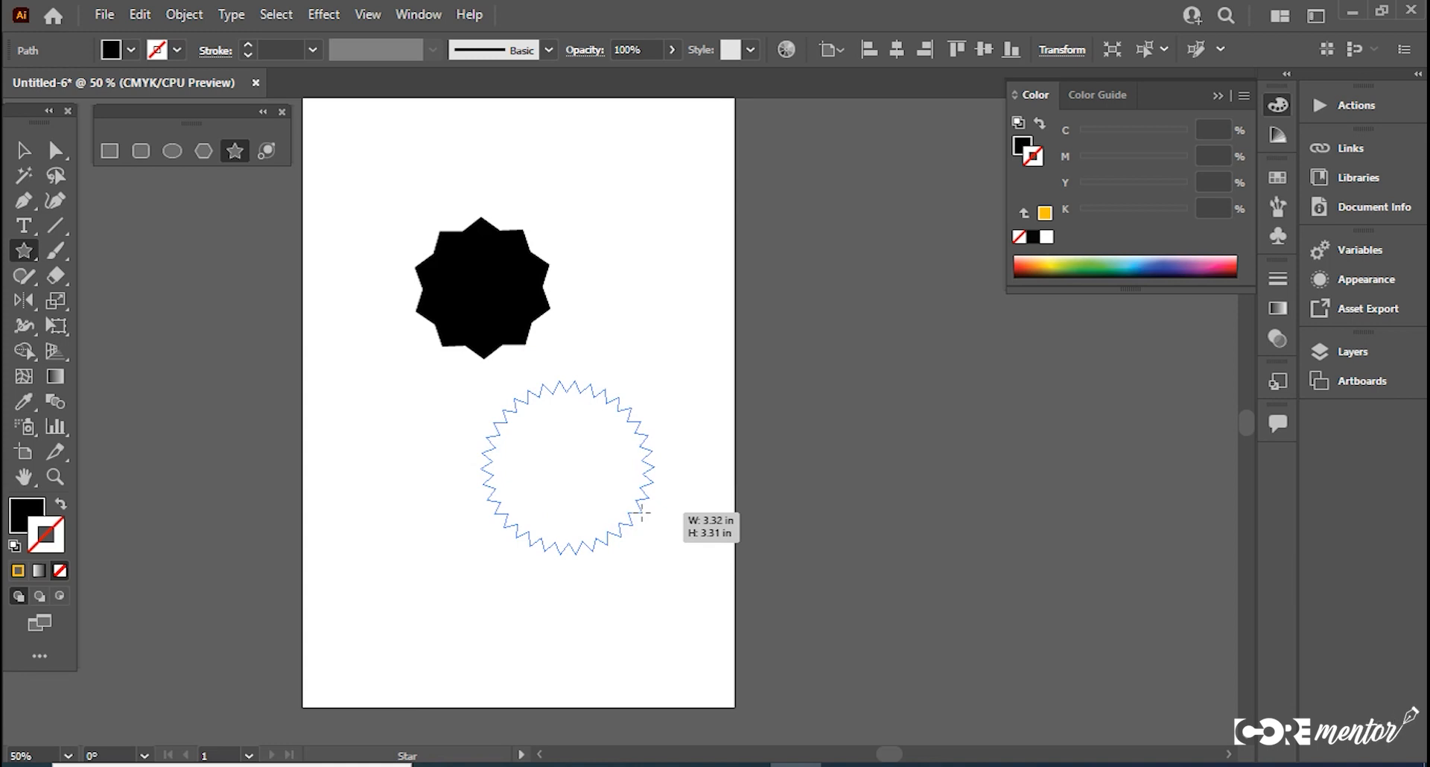
{"action": "left_click_drag", "start_coordinate": [642, 513], "coordinate": [641, 513]}
{"action": "left_click_drag", "start_coordinate": [641, 513], "coordinate": [642, 514]}
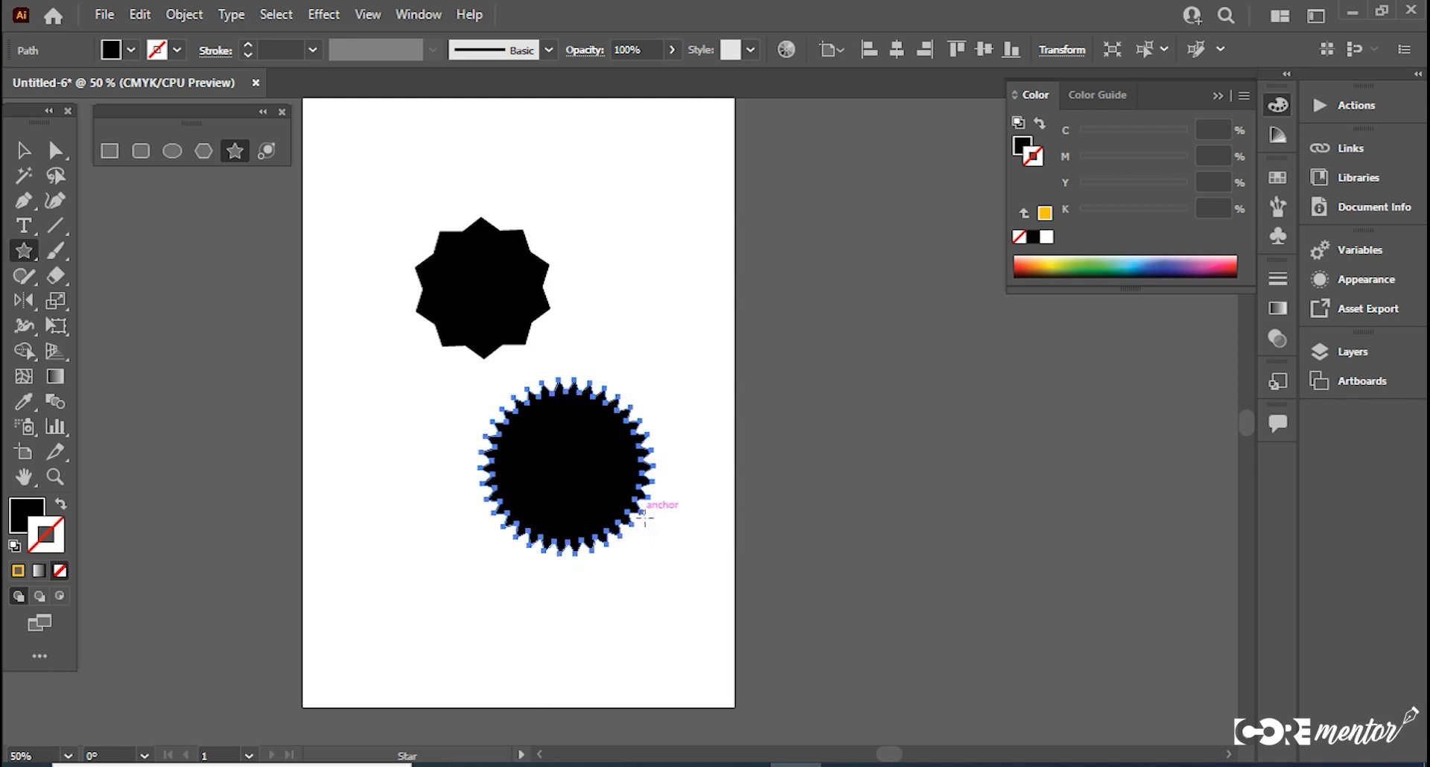
Step: Move the many-pointed star to the artboard's upper right and the ten-pointed star to its upper left
{"action": "left_click", "coordinate": [24, 150]}
{"action": "left_click_drag", "start_coordinate": [552, 472], "coordinate": [659, 255]}
{"action": "left_click", "coordinate": [680, 370]}
{"action": "left_click", "coordinate": [686, 287]}
{"action": "left_click_drag", "start_coordinate": [501, 299], "coordinate": [479, 246]}
{"action": "left_click_drag", "start_coordinate": [658, 279], "coordinate": [657, 271]}
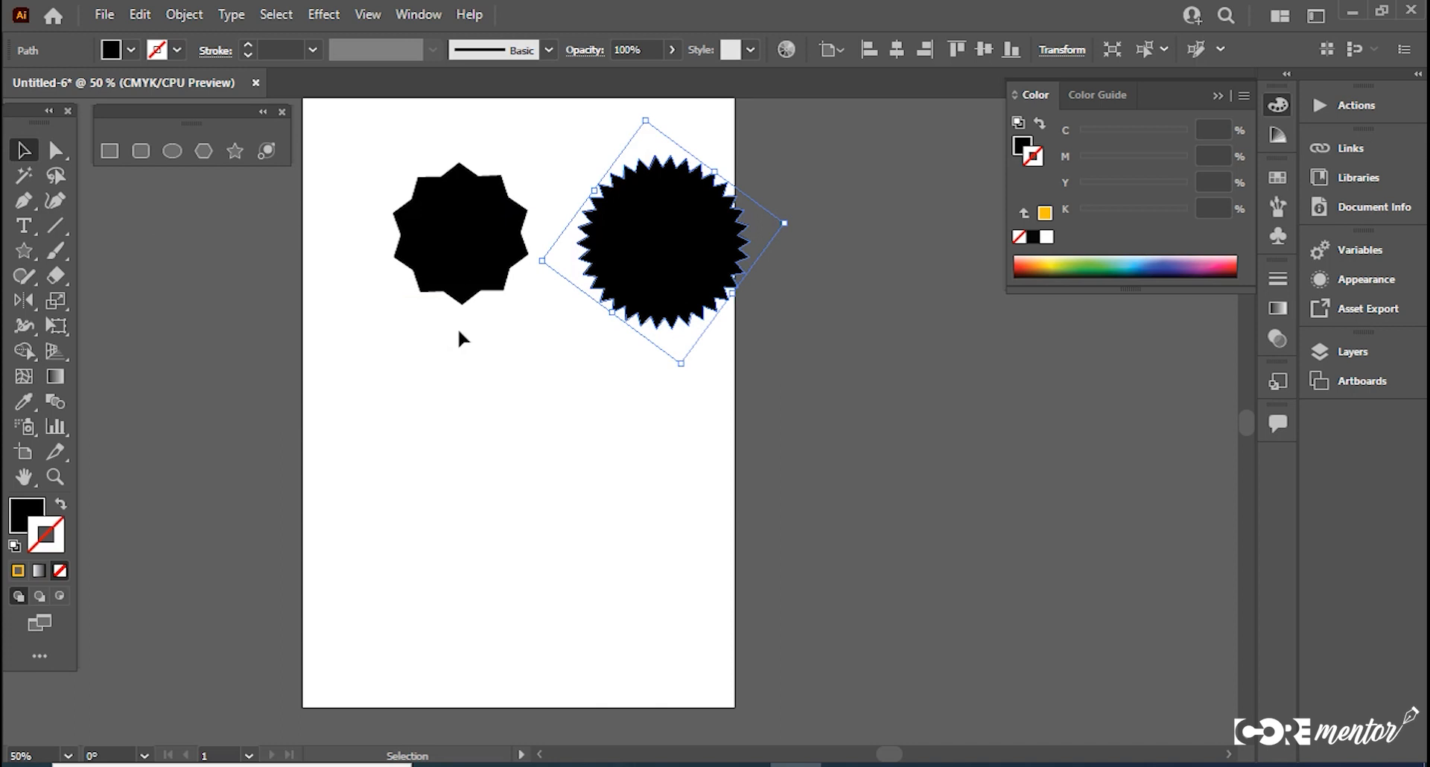
Step: Create a new portrait A4 document in inches with 26 artboards
{"action": "left_click", "coordinate": [572, 352], "text": "ctrl+alt"}
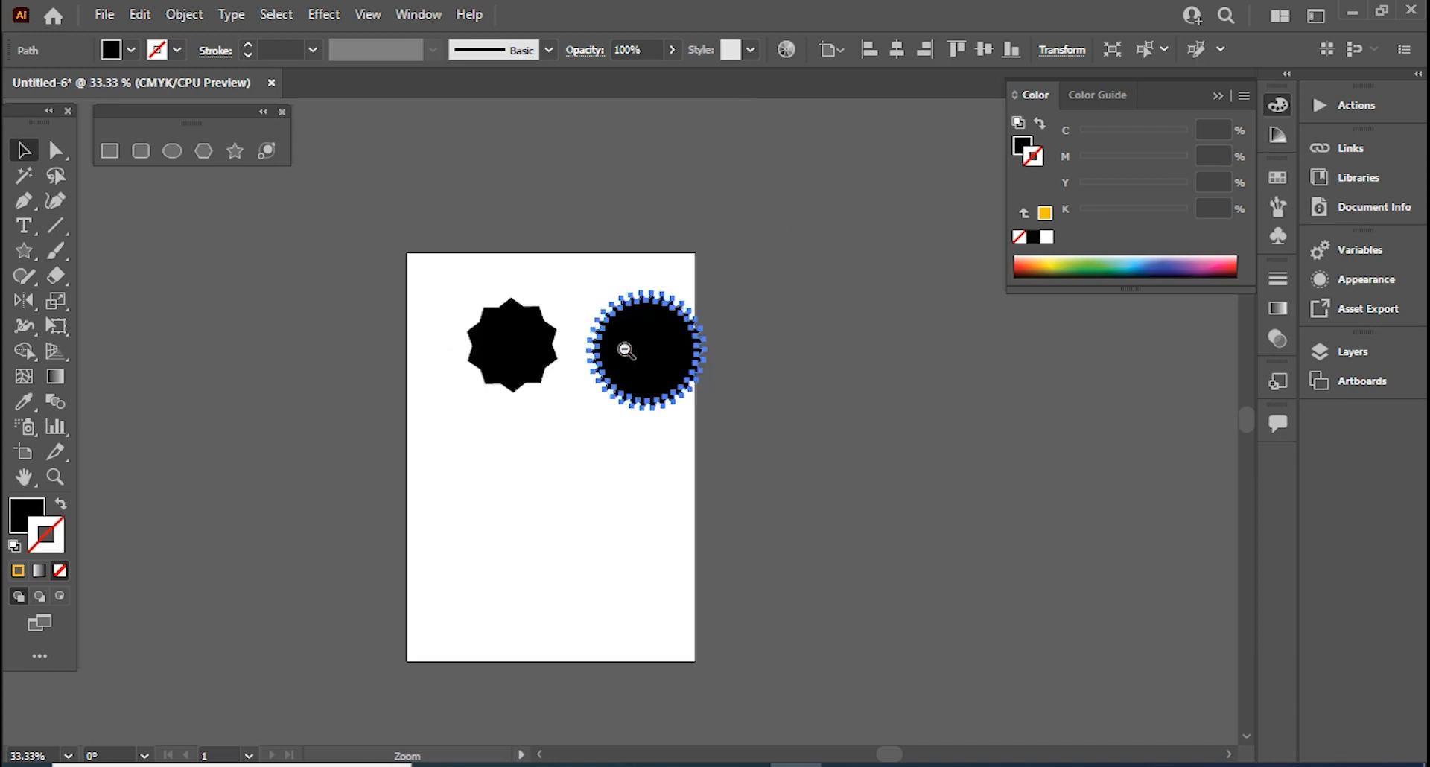
{"action": "left_click_drag", "start_coordinate": [624, 461], "coordinate": [558, 415]}
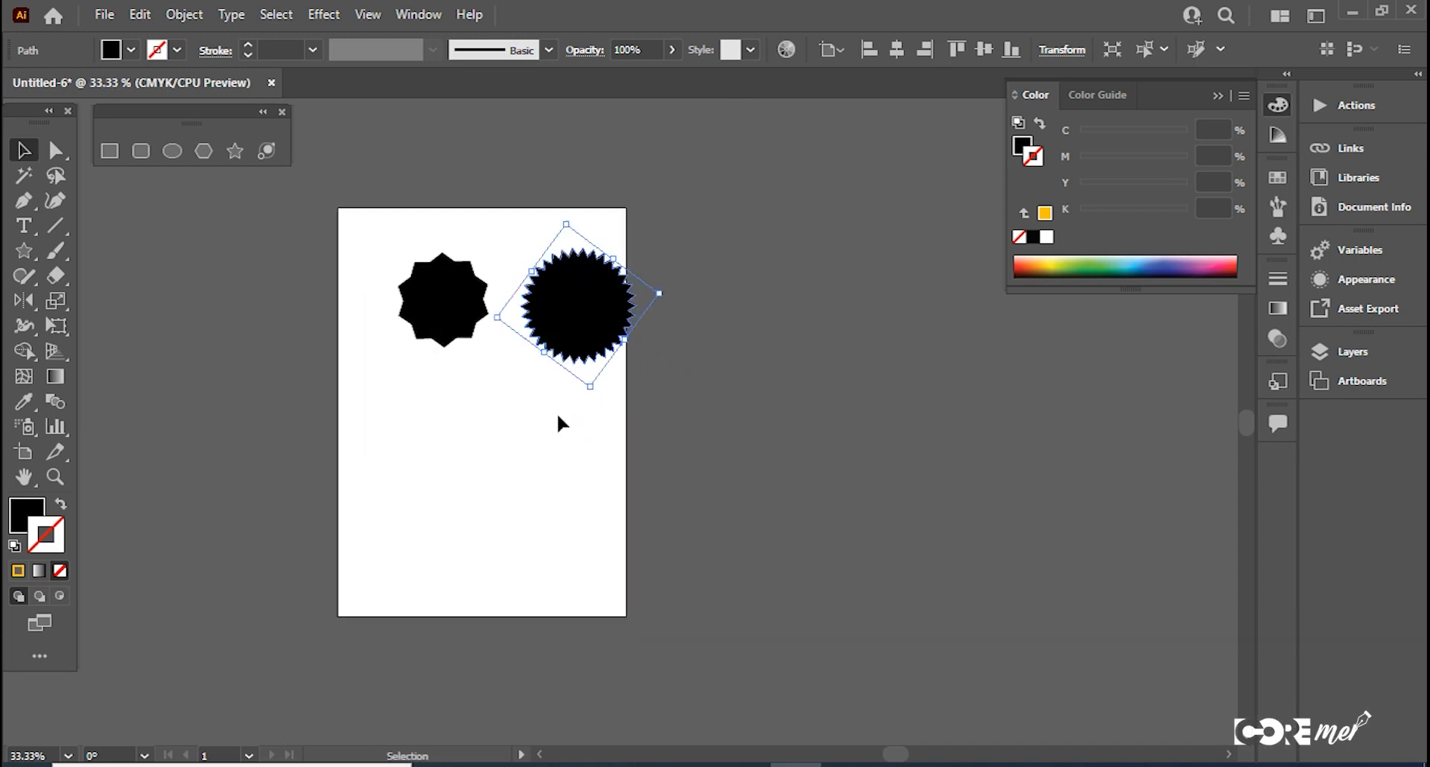
{"action": "left_click", "coordinate": [104, 14]}
{"action": "left_click", "coordinate": [128, 41]}
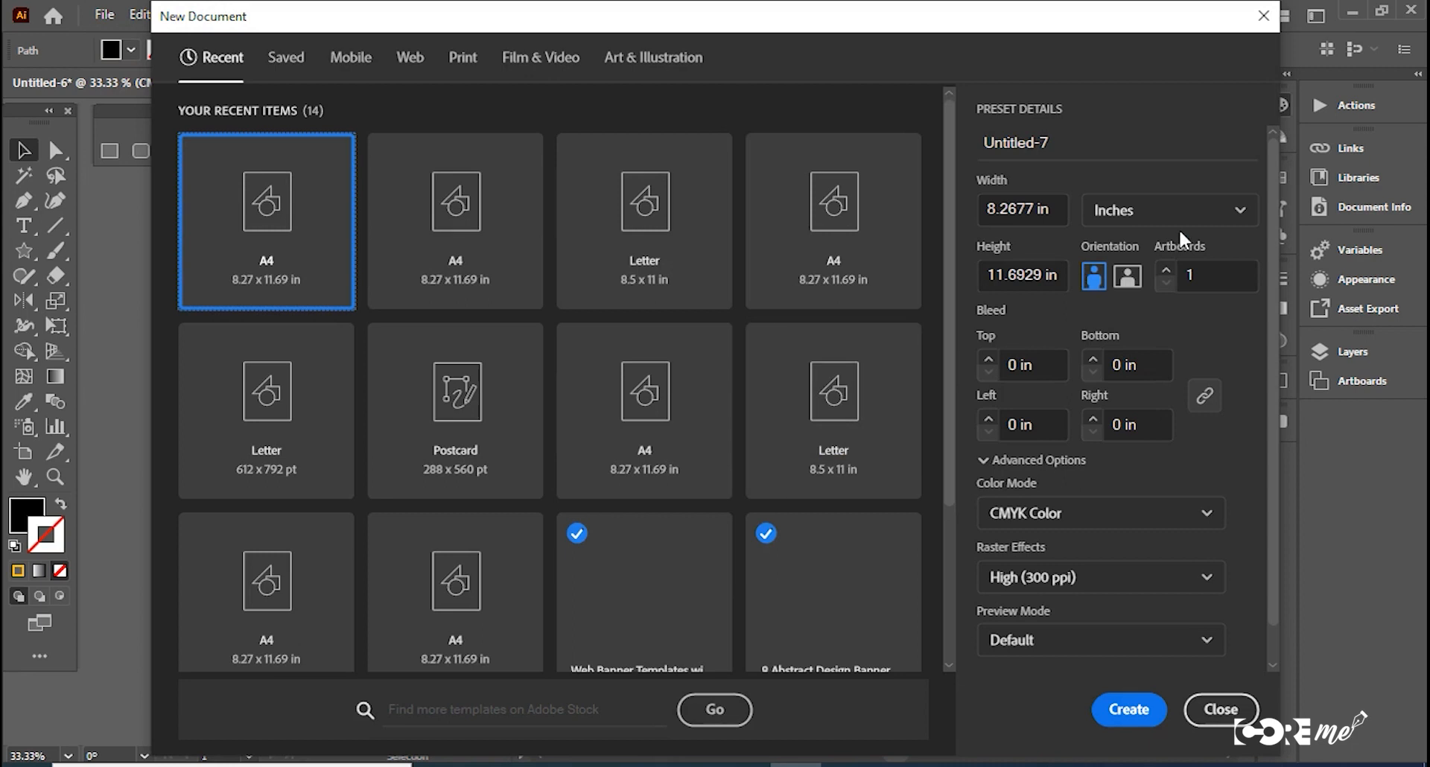
{"action": "left_click", "coordinate": [1206, 271]}
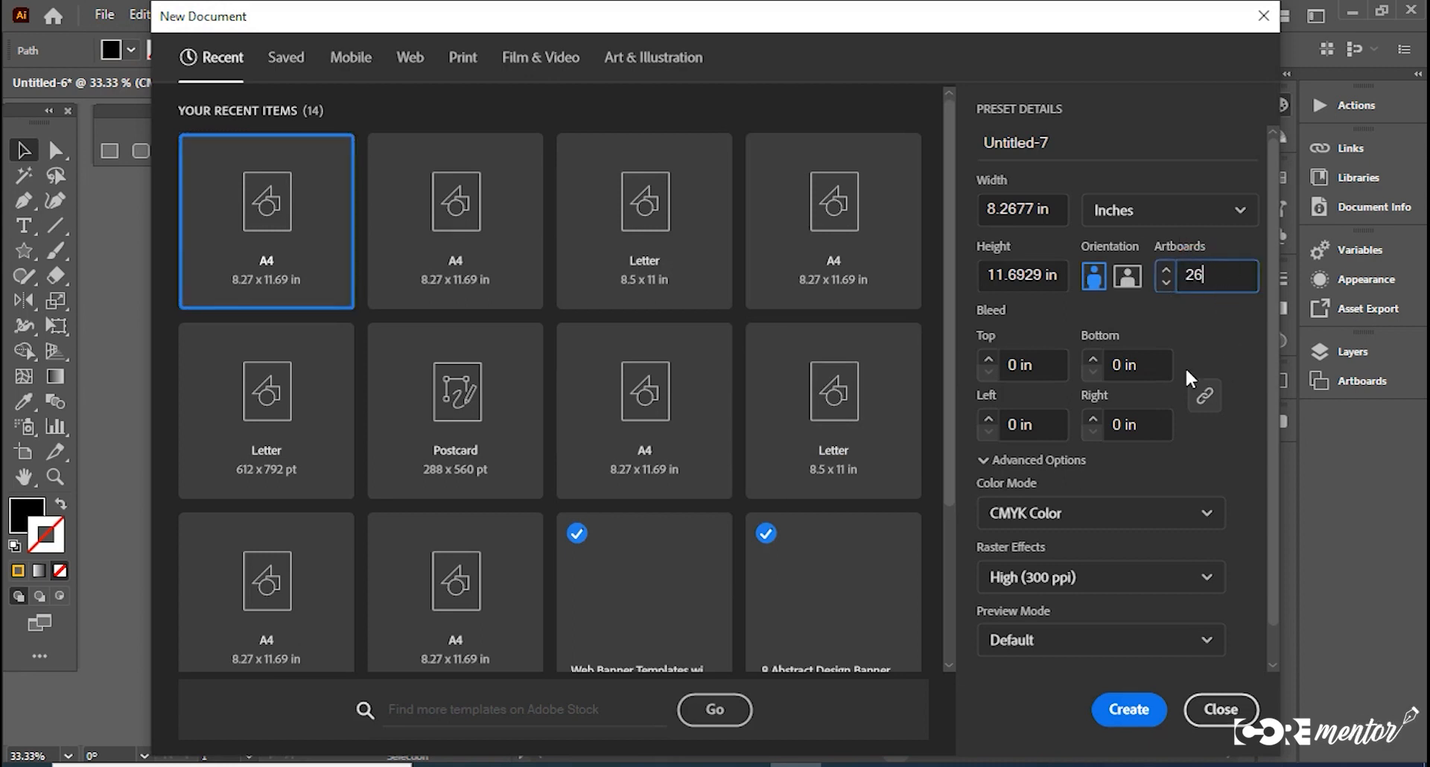
{"action": "left_click", "coordinate": [1129, 710]}
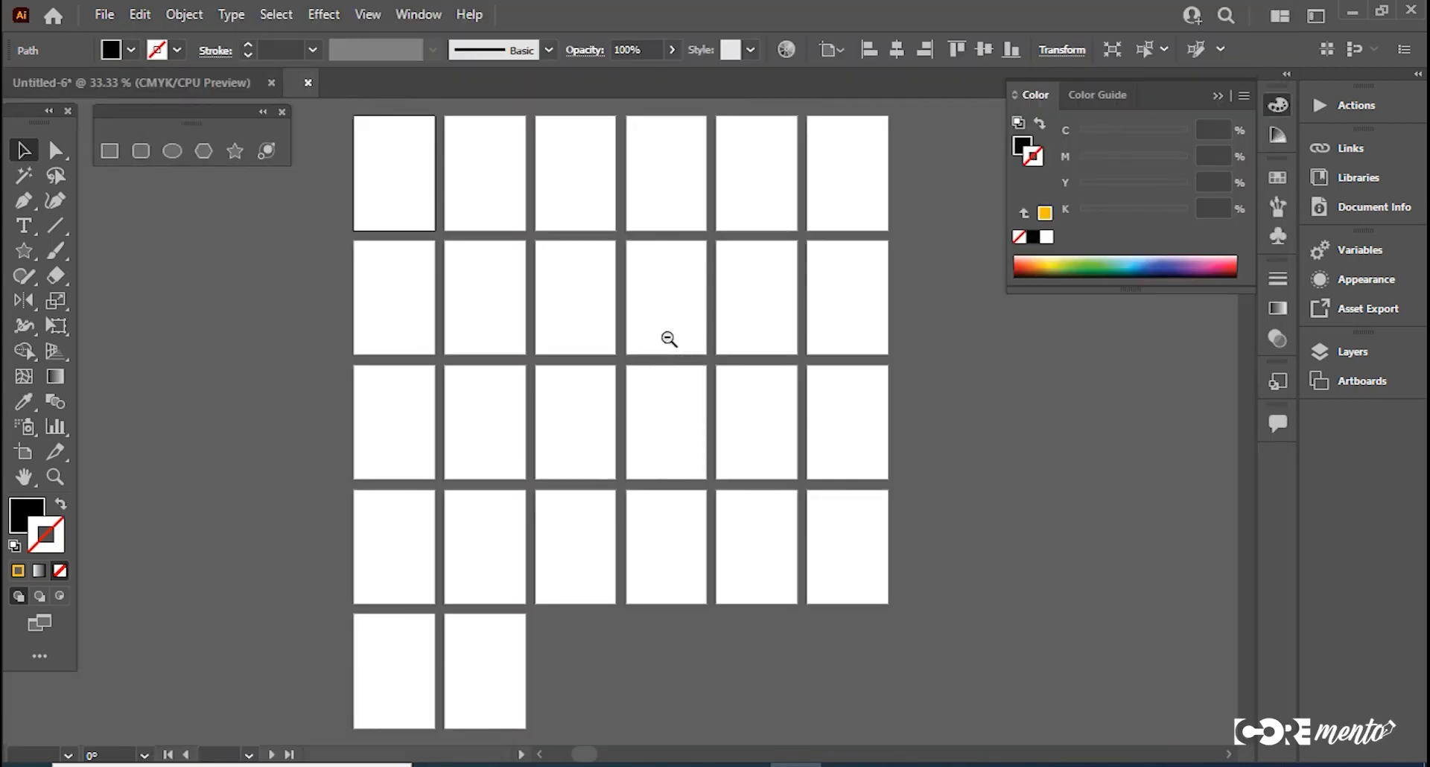
Step: Draw a rectangle on the first artboard and swap its fill and stroke so it is filled black
{"action": "left_click", "coordinate": [669, 339], "text": "ctrl+alt"}
{"action": "left_click", "coordinate": [668, 339], "text": "ctrl+alt"}
{"action": "left_click", "coordinate": [634, 445], "text": "ctrl"}
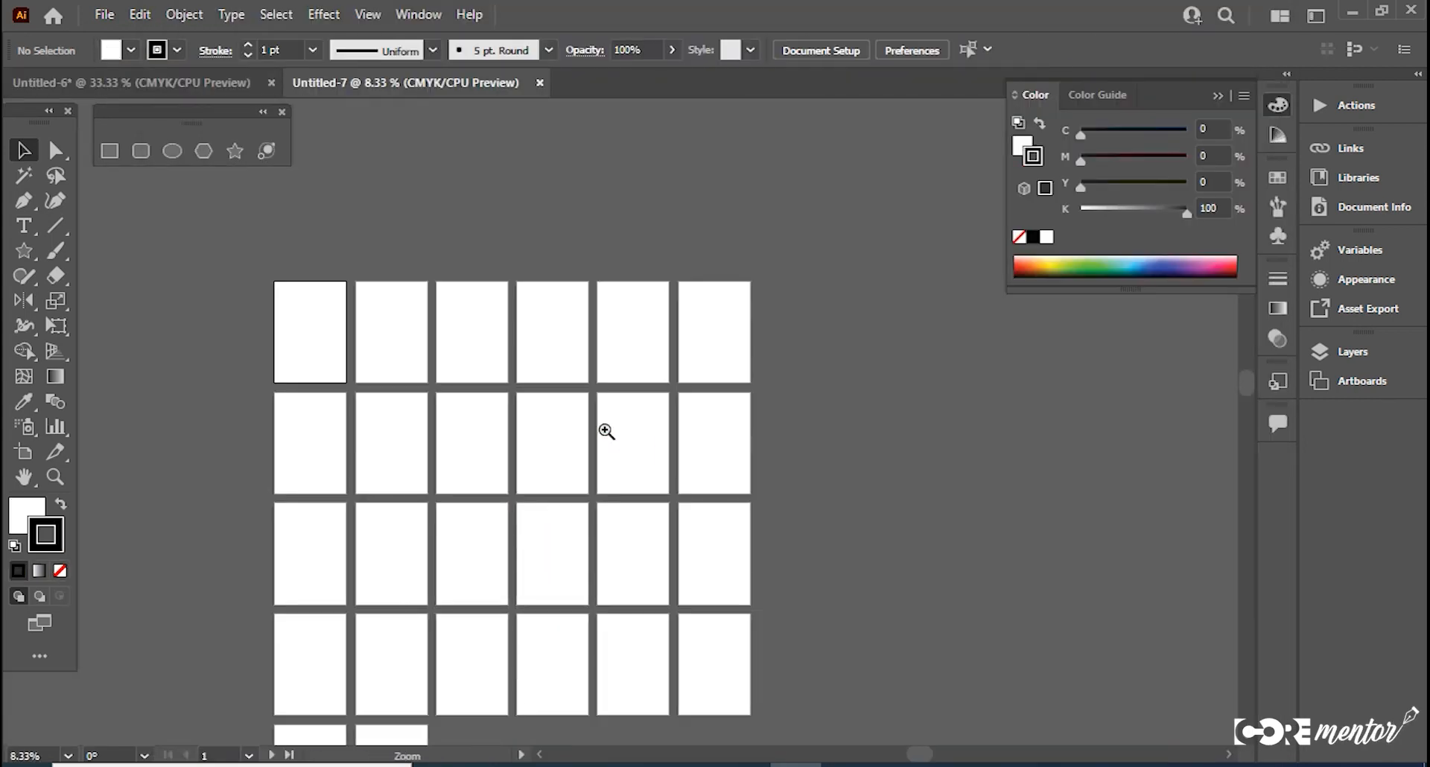
{"action": "left_click", "coordinate": [544, 409], "text": "ctrl"}
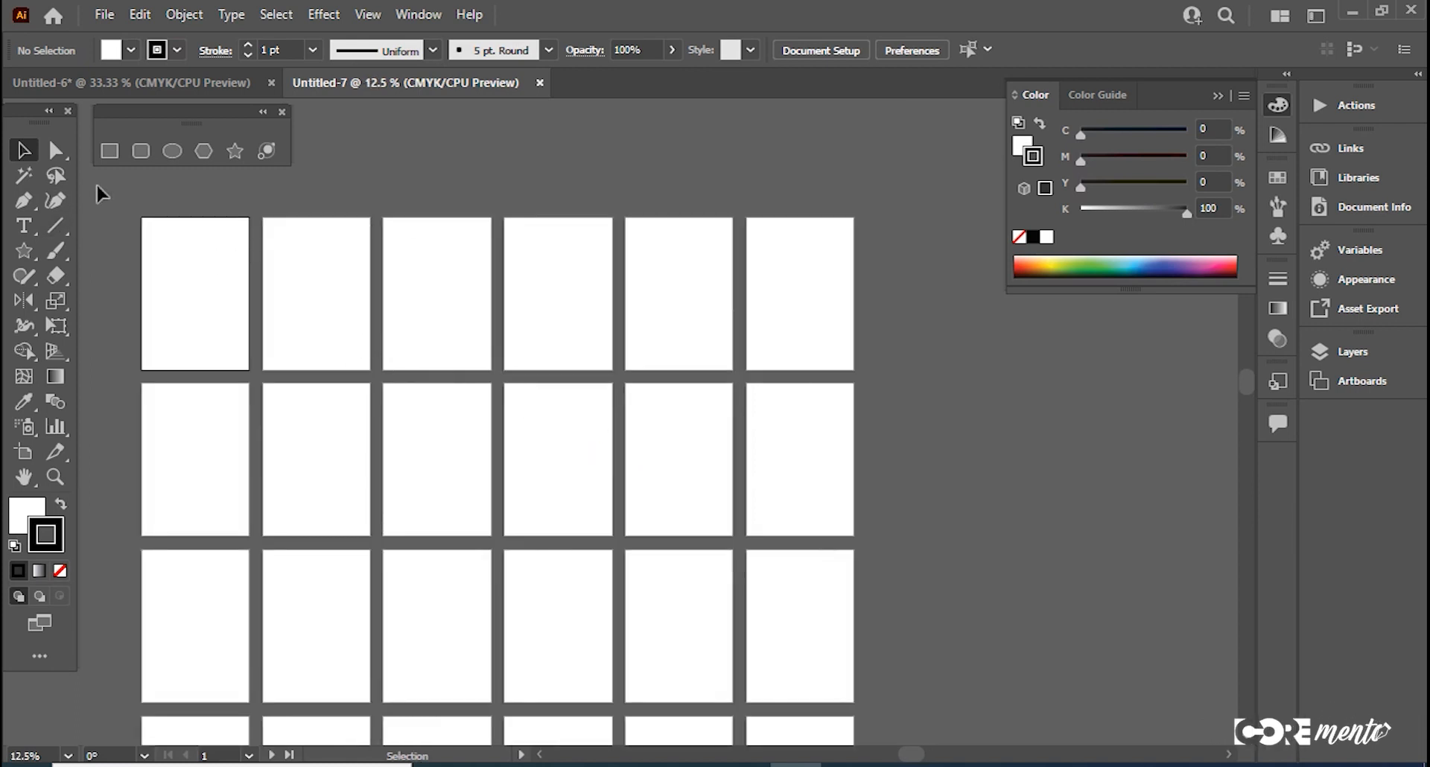
{"action": "left_click", "coordinate": [105, 150]}
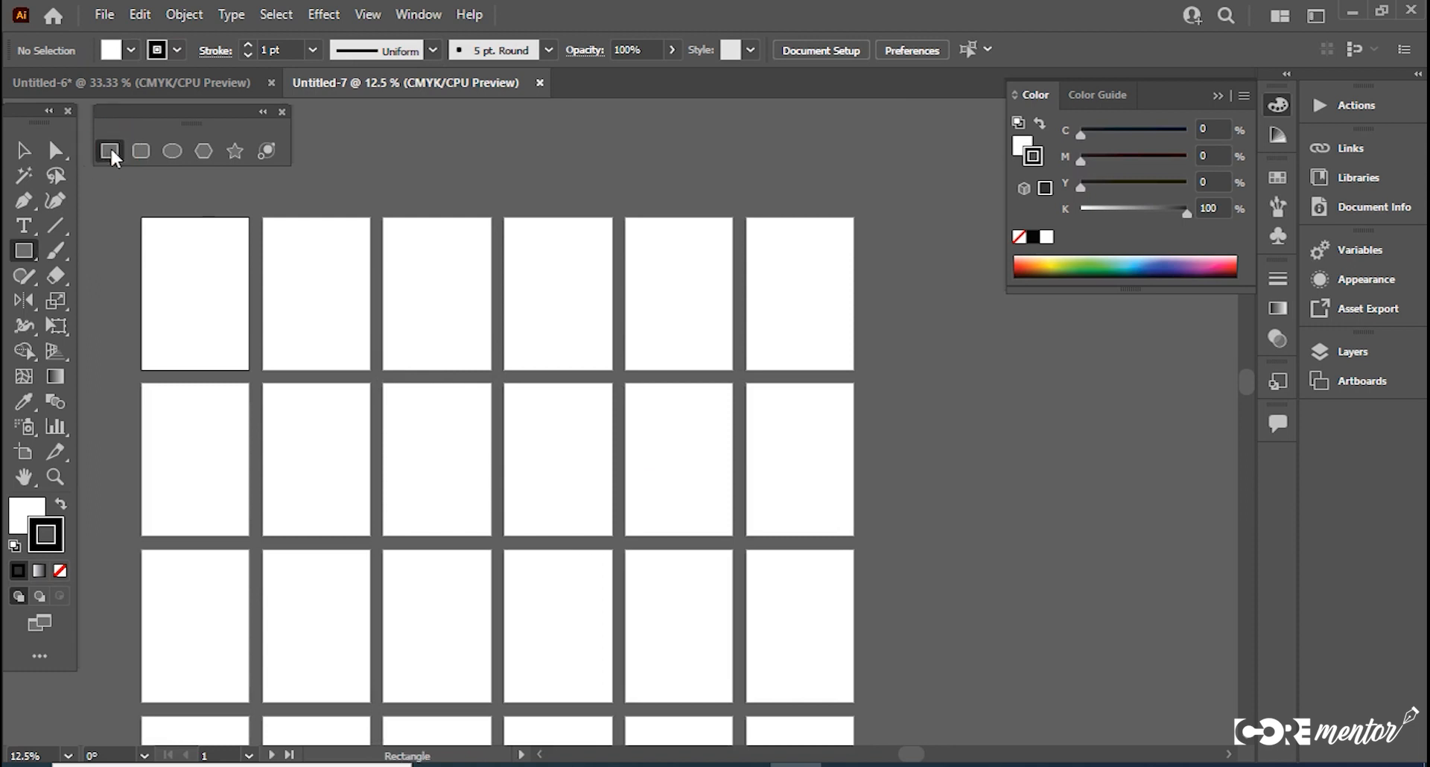
{"action": "left_click_drag", "start_coordinate": [166, 238], "coordinate": [224, 305]}
{"action": "left_click", "coordinate": [59, 504]}
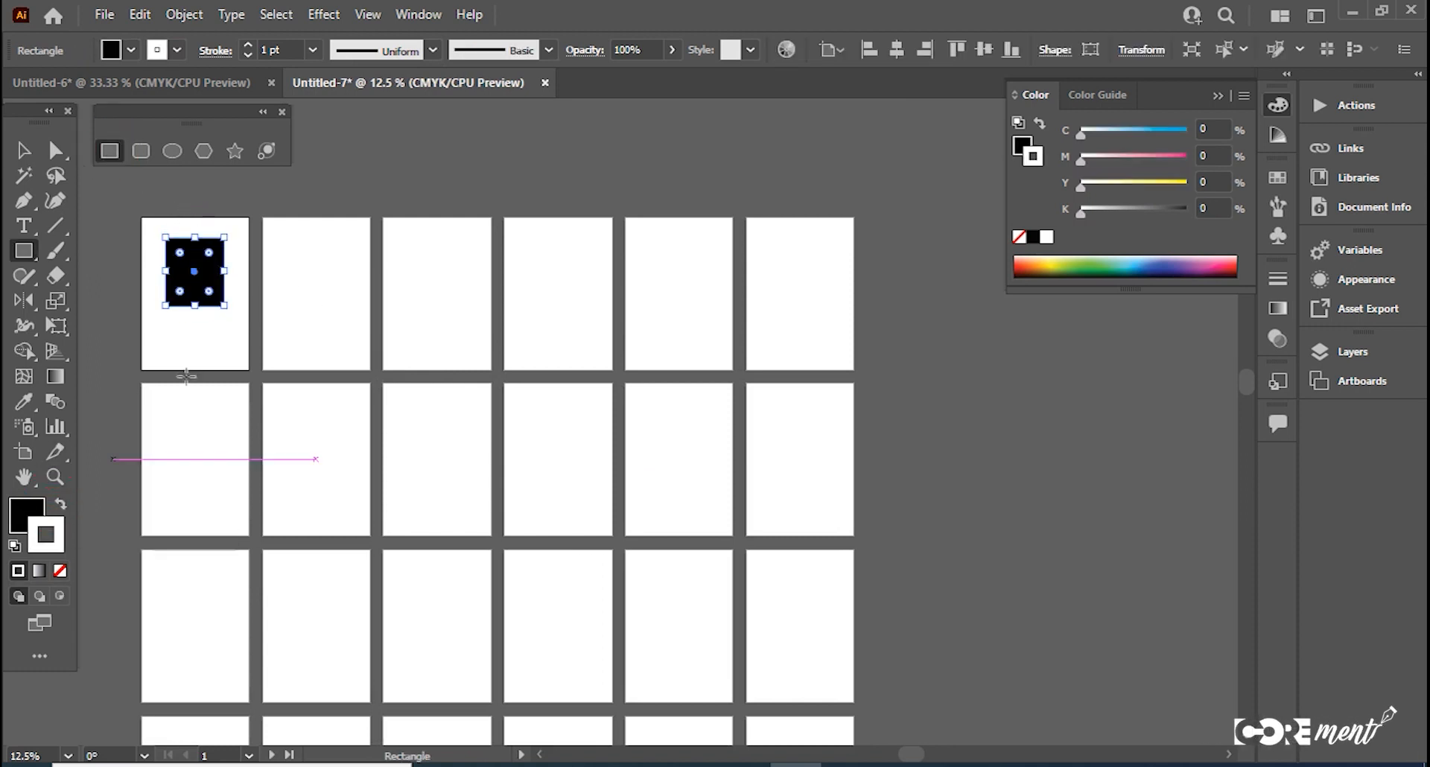
Step: Draw two horizontal bars on the first row's third artboard and two vertical bars on the second row's fourth artboard
{"action": "mouse_move", "coordinate": [400, 247]}
{"action": "left_mouse_down"}
{"action": "mouse_move", "coordinate": [479, 252]}
{"action": "mouse_move", "coordinate": [470, 259]}
{"action": "left_mouse_up"}
{"action": "left_click_drag", "start_coordinate": [387, 279], "coordinate": [466, 292]}
{"action": "left_click_drag", "start_coordinate": [530, 405], "coordinate": [557, 532]}
{"action": "left_click_drag", "start_coordinate": [573, 434], "coordinate": [601, 497]}
Step: Draw one black triangle each on the sixth artboards of rows two and three and on the fifth artboard of row four
{"action": "left_click", "coordinate": [204, 152]}
{"action": "mouse_move", "coordinate": [782, 441]}
{"action": "left_mouse_down"}
{"action": "mouse_move", "coordinate": [836, 466]}
{"action": "mouse_move", "coordinate": [814, 480]}
{"action": "left_mouse_up"}
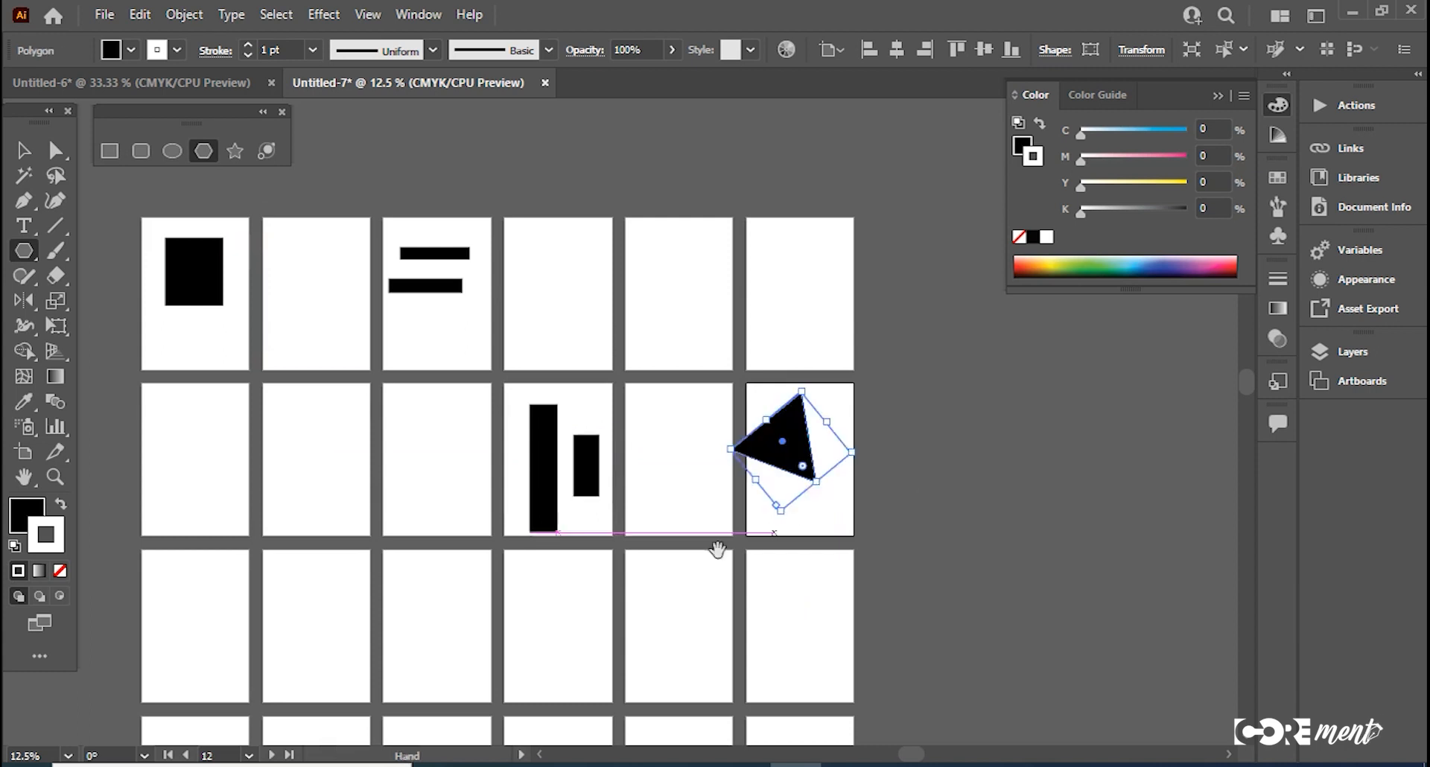
{"action": "left_click_drag", "start_coordinate": [722, 549], "coordinate": [693, 425]}
{"action": "key", "text": "ctrl+z"}
{"action": "left_click_drag", "start_coordinate": [774, 334], "coordinate": [796, 356]}
{"action": "left_click_drag", "start_coordinate": [762, 477], "coordinate": [788, 513]}
{"action": "left_click_drag", "start_coordinate": [695, 566], "coordinate": [665, 400]}
{"action": "left_click_drag", "start_coordinate": [617, 475], "coordinate": [631, 496]}
Step: Draw a large many-pointed star on the fourth row's third artboard and smaller ones on the second artboard of that row
{"action": "left_click", "coordinate": [235, 150]}
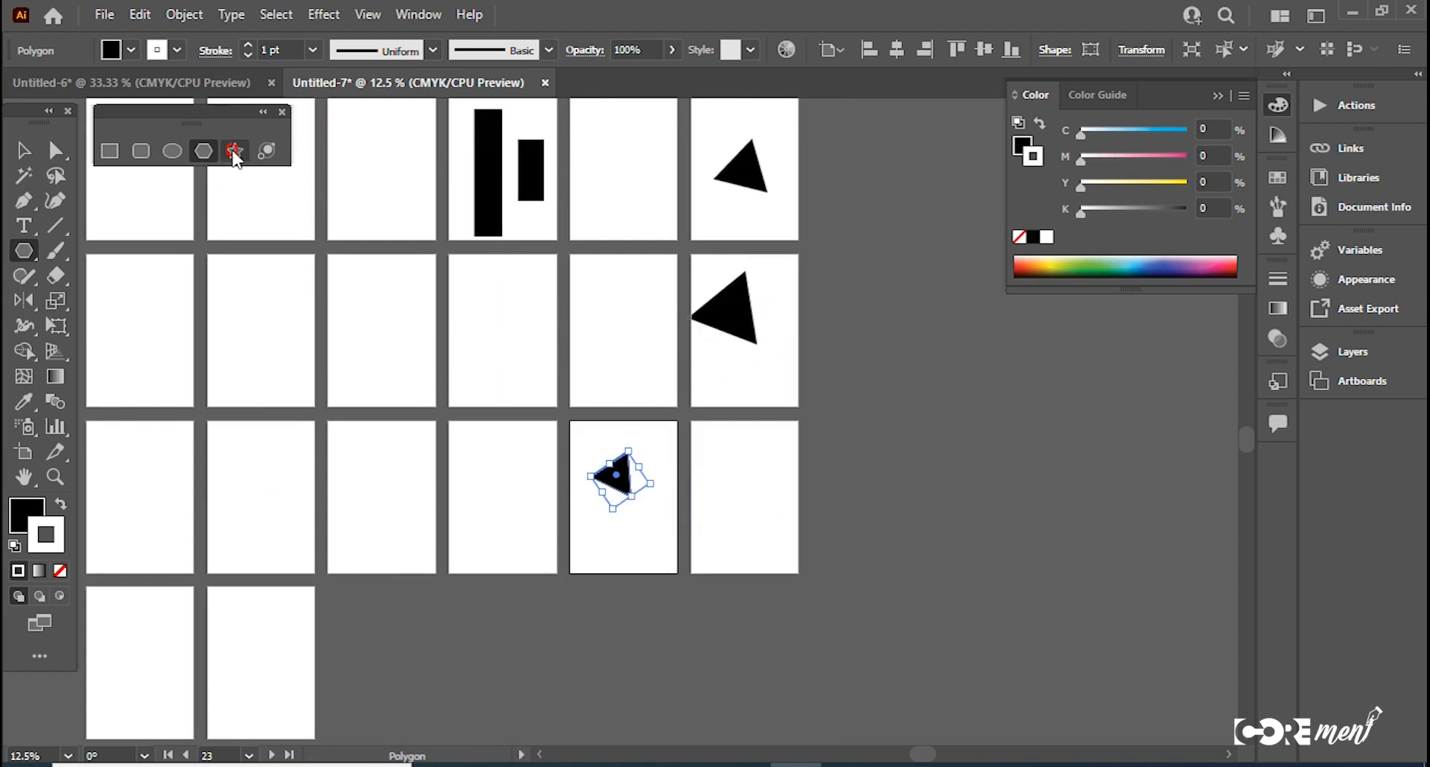
{"action": "left_click", "coordinate": [397, 515]}
{"action": "left_click_drag", "start_coordinate": [397, 515], "coordinate": [402, 519]}
{"action": "left_click_drag", "start_coordinate": [260, 520], "coordinate": [279, 535]}
{"action": "left_click_drag", "start_coordinate": [260, 488], "coordinate": [242, 447]}
Step: Examine the first artboard up close and select its black rectangle
{"action": "left_click_drag", "start_coordinate": [361, 298], "coordinate": [539, 488]}
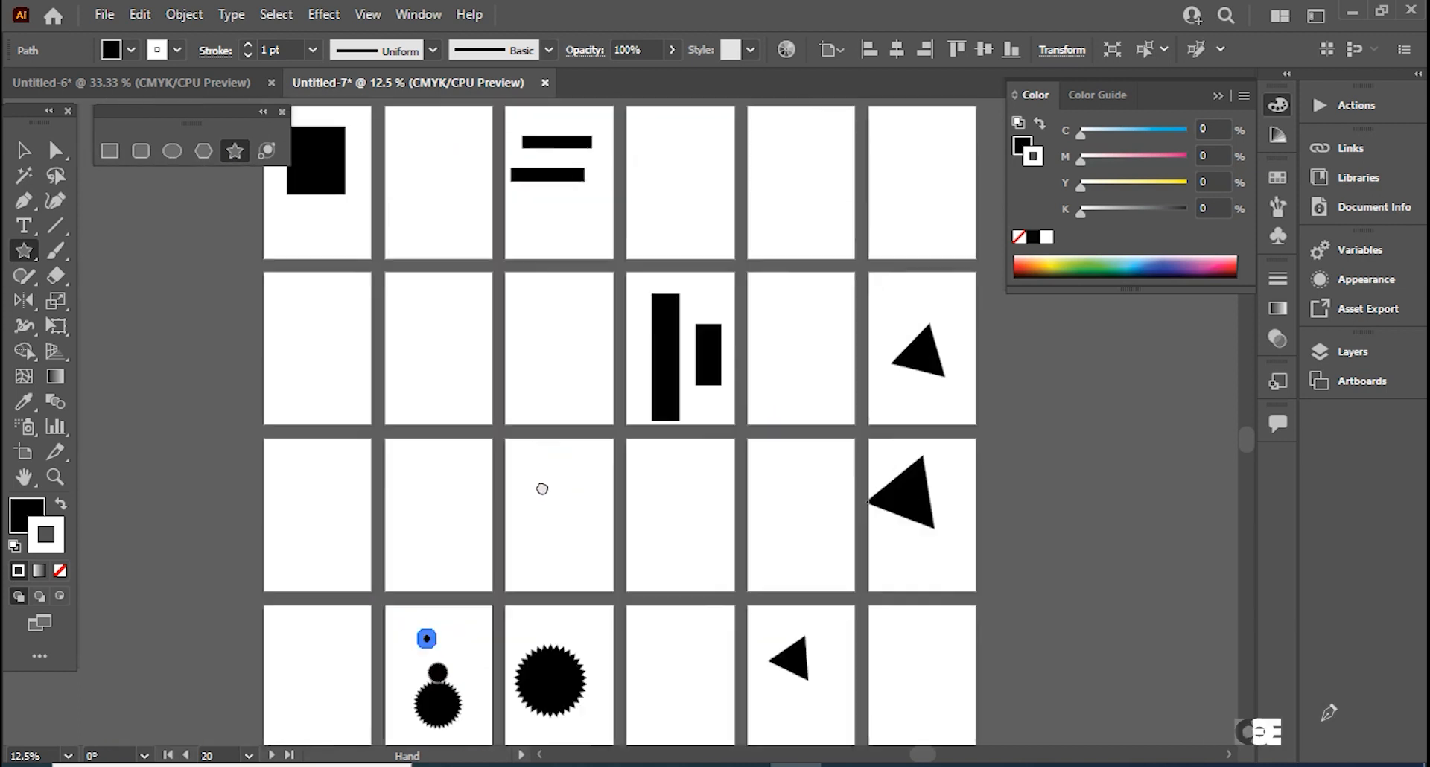
{"action": "left_click", "coordinate": [453, 274]}
{"action": "left_click", "coordinate": [530, 377]}
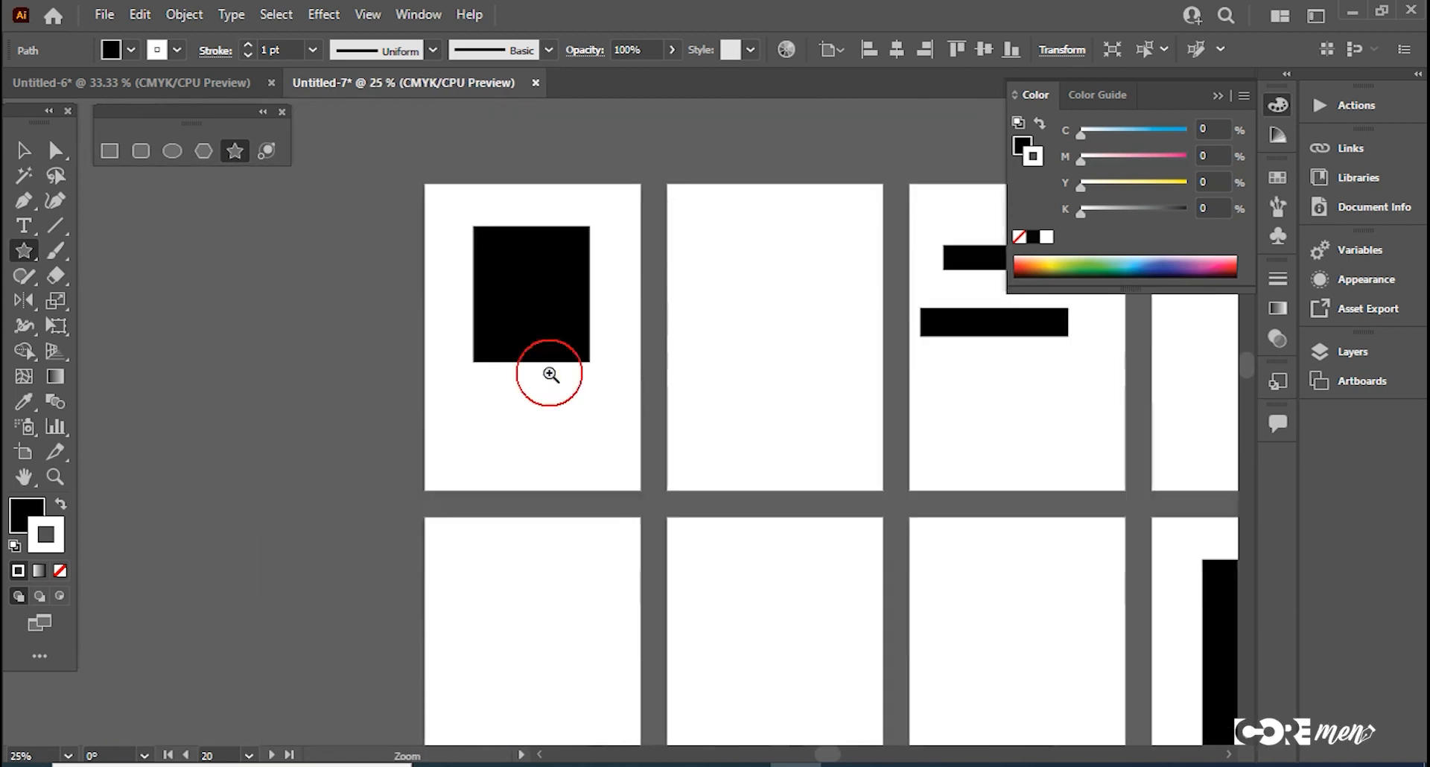
{"action": "left_click", "coordinate": [549, 377]}
{"action": "left_click", "coordinate": [624, 399]}
{"action": "left_click", "coordinate": [624, 398]}
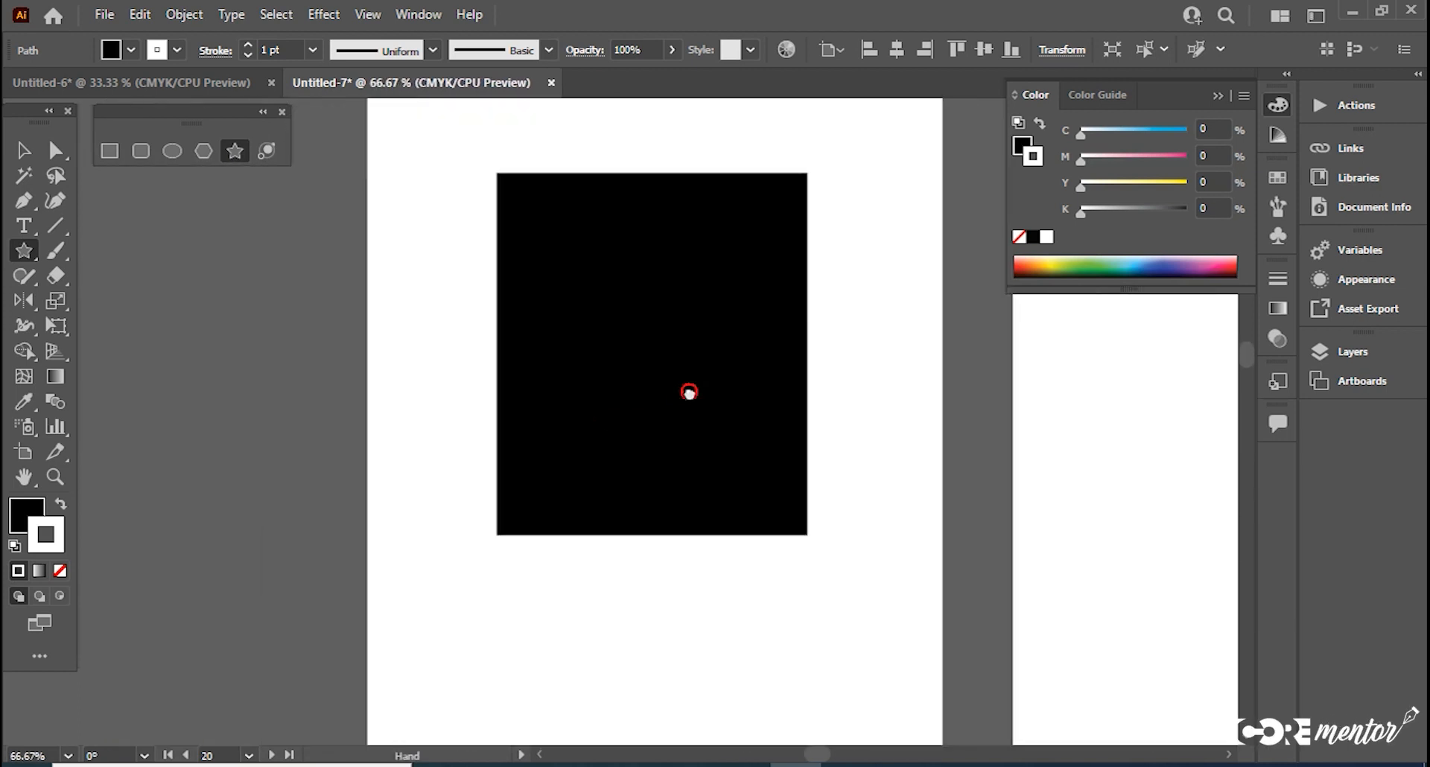
{"action": "left_click_drag", "start_coordinate": [689, 392], "coordinate": [606, 371]}
{"action": "left_click", "coordinate": [23, 153]}
{"action": "left_click", "coordinate": [494, 219]}
{"action": "left_click", "coordinate": [632, 346]}
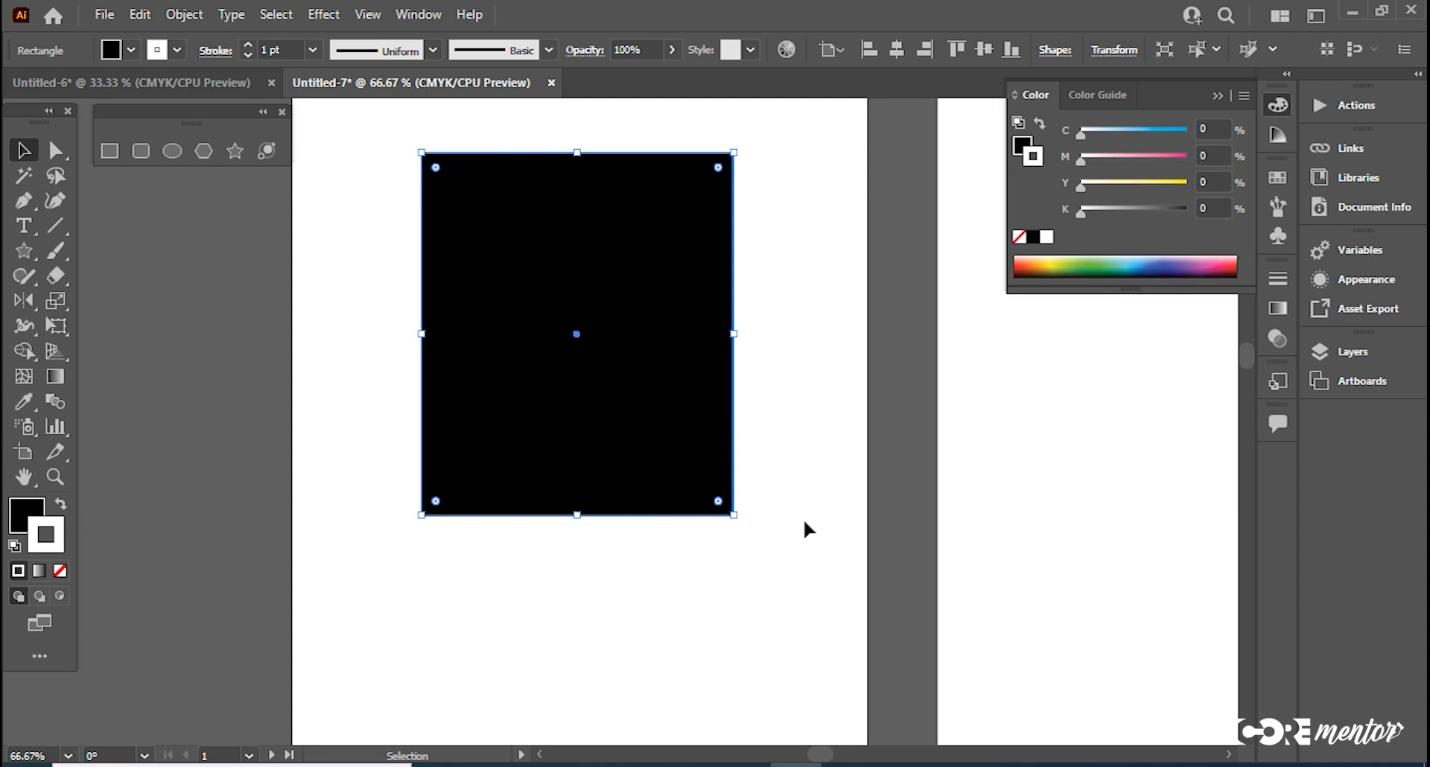
Step: Paste a copy of the large many-pointed star onto the first artboard
{"action": "key", "text": "space"}
{"action": "left_click_drag", "start_coordinate": [812, 562], "coordinate": [376, 458]}
{"action": "left_click", "coordinate": [373, 566]}
{"action": "key", "text": "a"}
{"action": "key", "text": "space"}
{"action": "key", "text": "ctrl+v"}
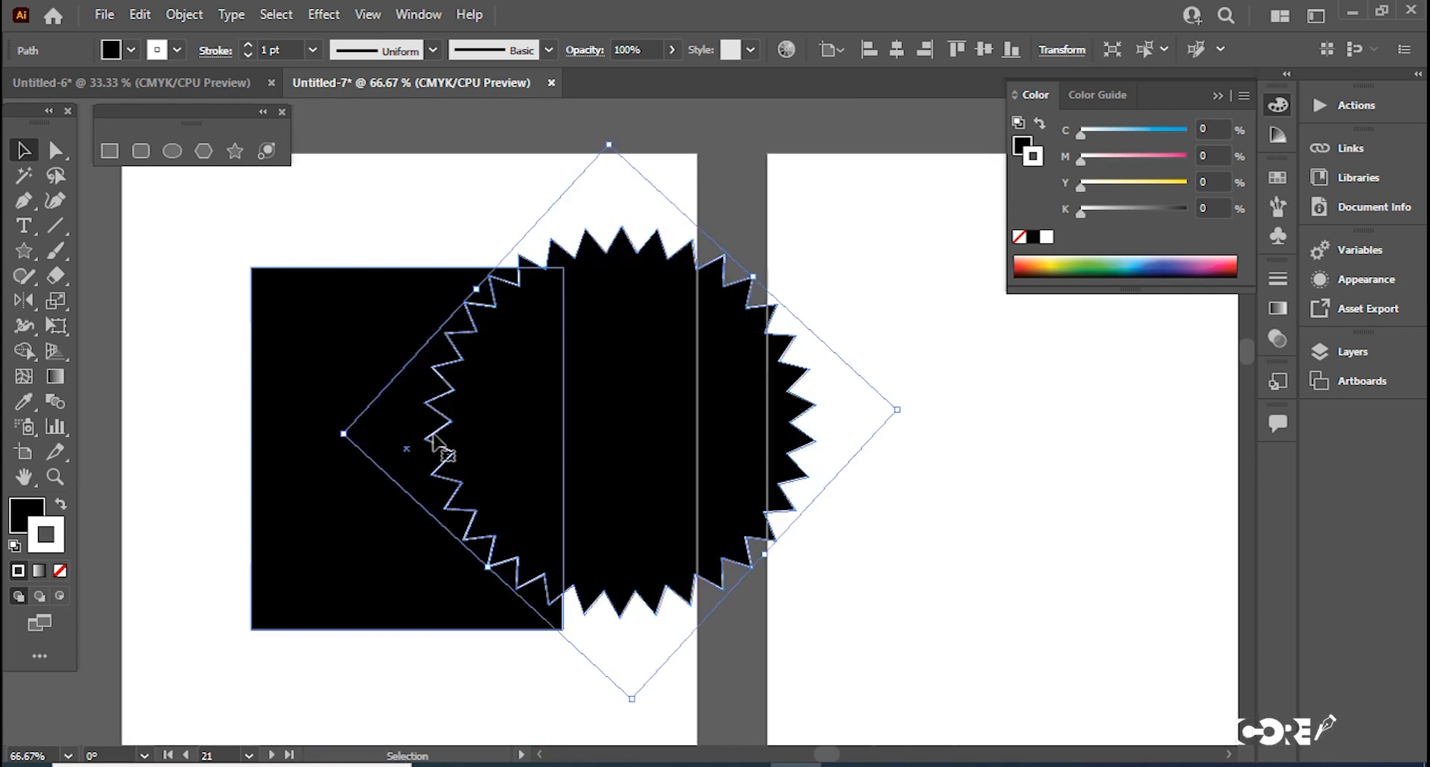
Step: Give the pasted star a green fill with a black stroke and scale it down to fit inside the black rectangle
{"action": "left_click", "coordinate": [1086, 270]}
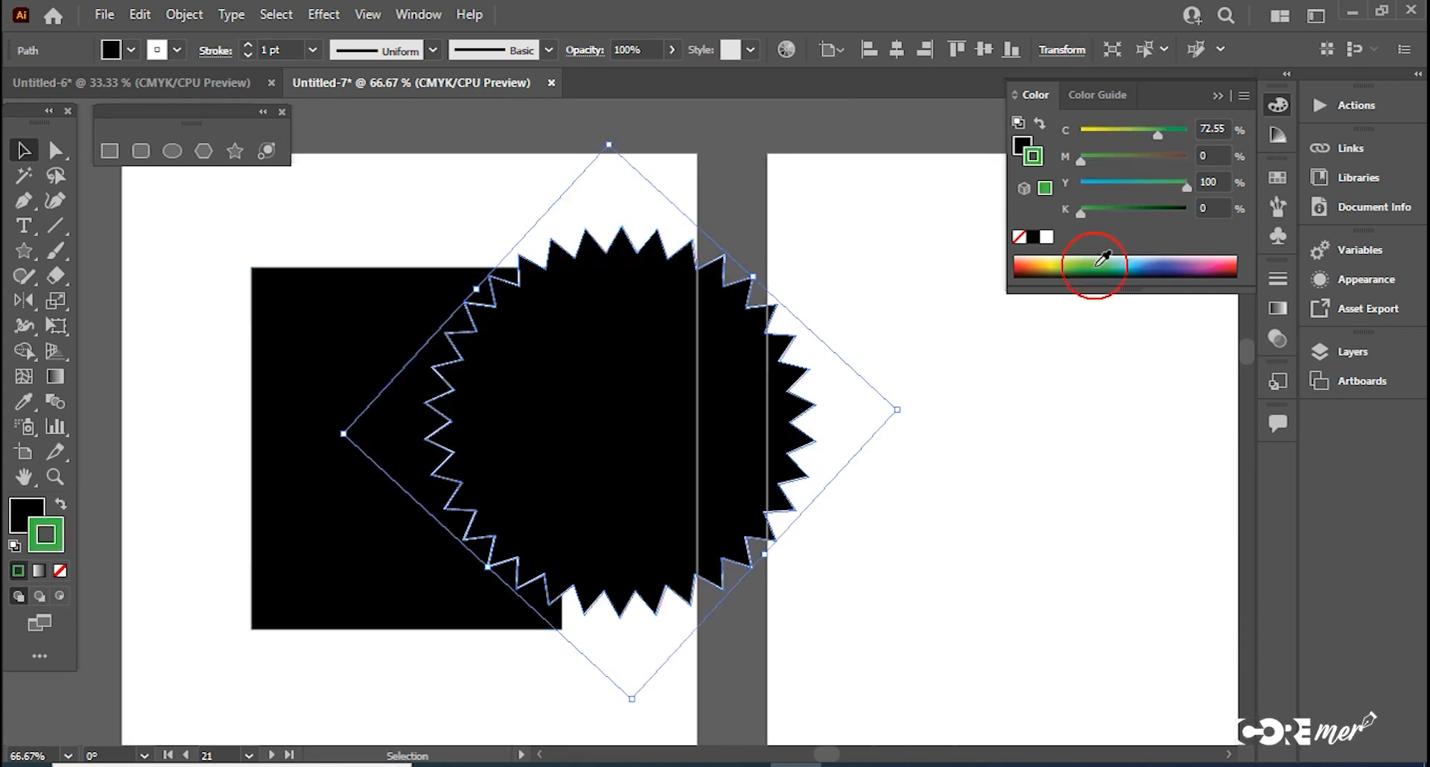
{"action": "left_click", "coordinate": [61, 506]}
{"action": "left_click_drag", "start_coordinate": [897, 415], "coordinate": [521, 426]}
{"action": "left_click", "coordinate": [540, 429], "text": "ctrl+alt"}
{"action": "left_click_drag", "start_coordinate": [892, 598], "coordinate": [866, 530]}
{"action": "left_click", "coordinate": [772, 460], "text": "ctrl"}
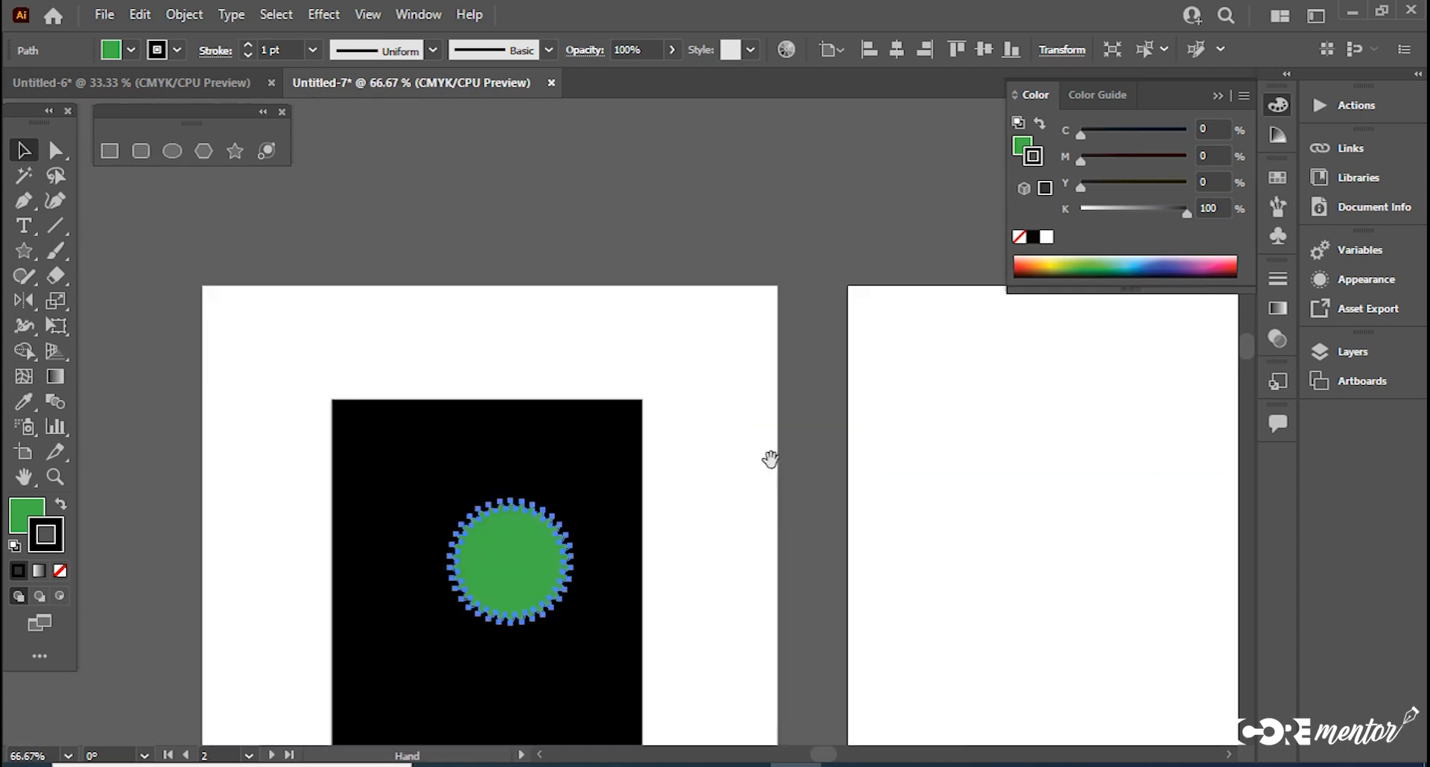
{"action": "scroll", "coordinate": [761, 367], "scroll_direction": "down", "scroll_amount": 3}
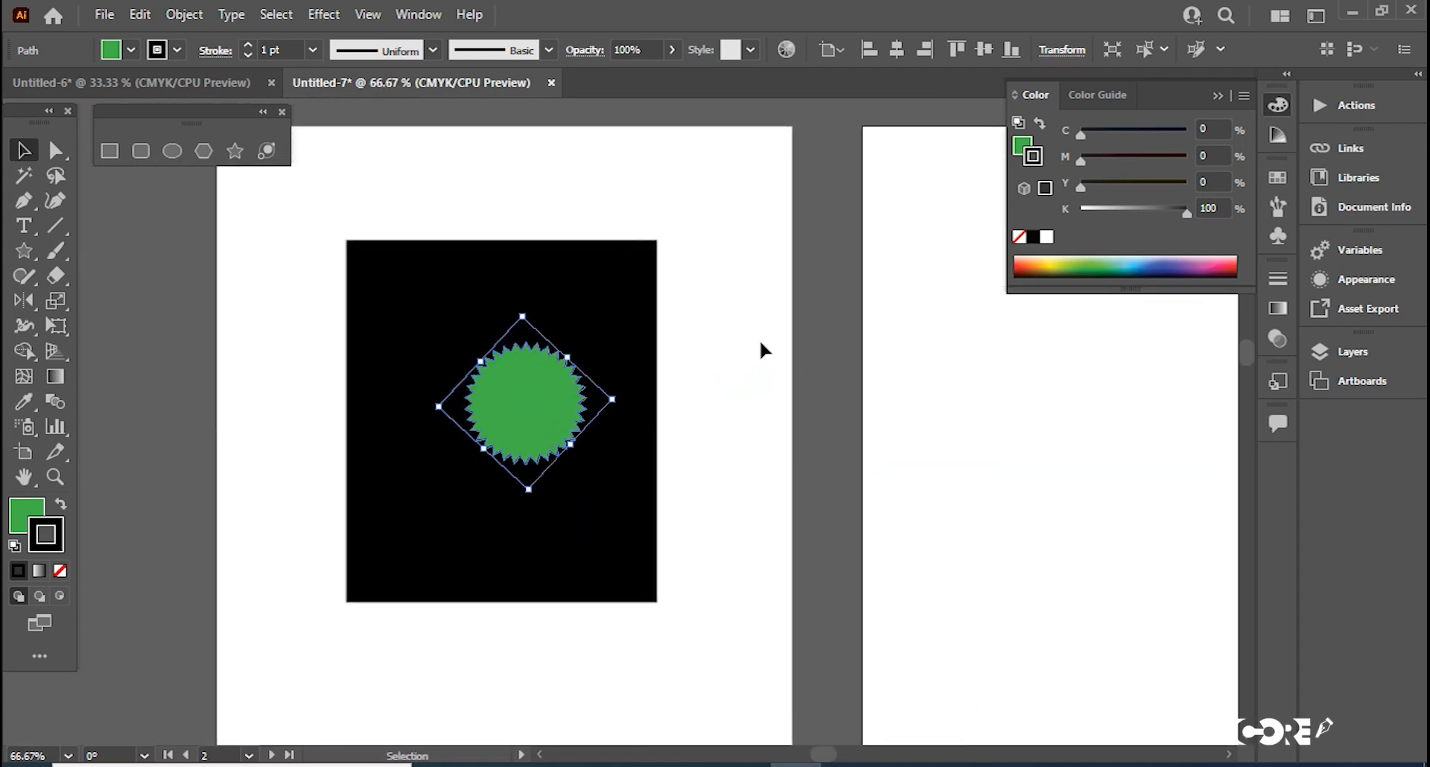
Step: Show the Navigator and enlarge it so the artboard thumbnails are bigger
{"action": "left_click", "coordinate": [419, 14]}
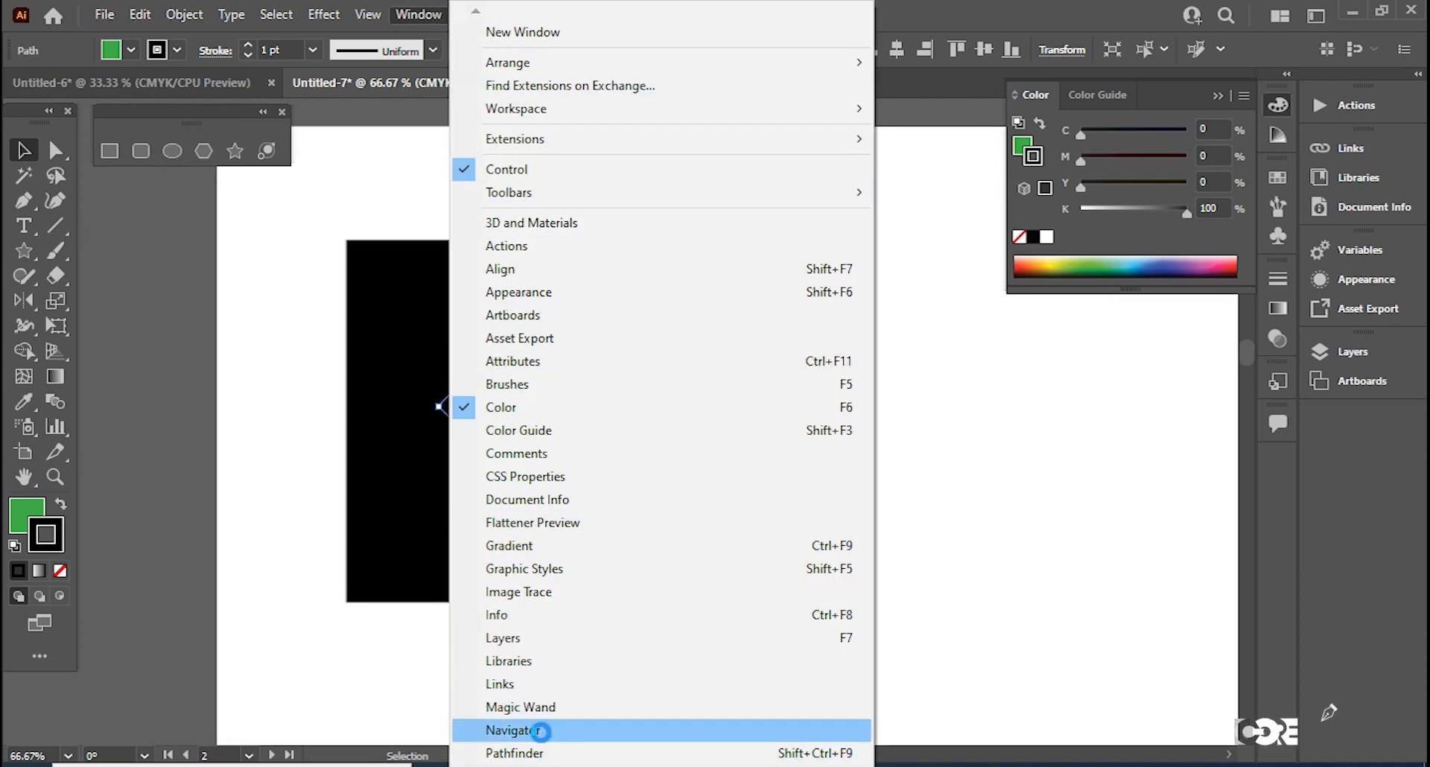
{"action": "left_click", "coordinate": [543, 731]}
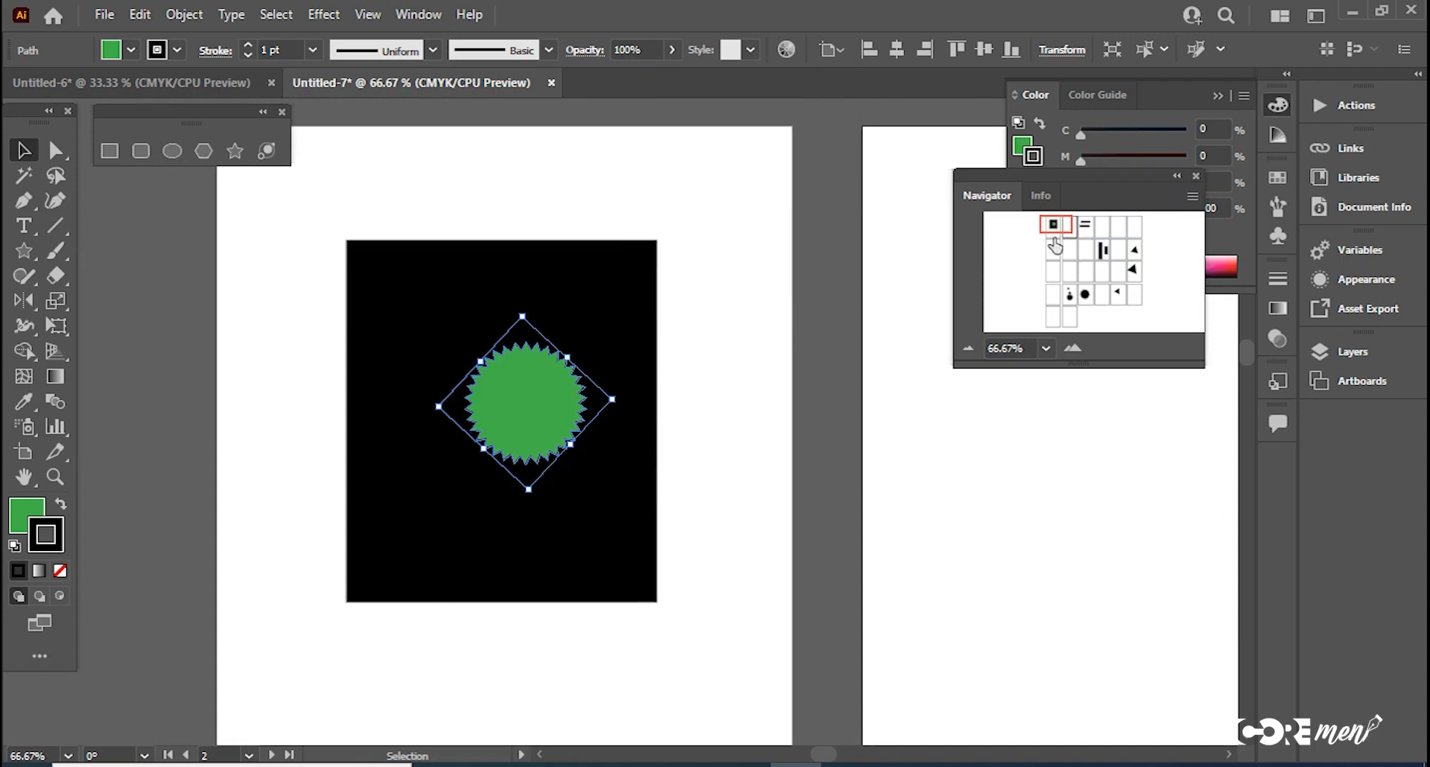
{"action": "left_click_drag", "start_coordinate": [961, 365], "coordinate": [923, 471]}
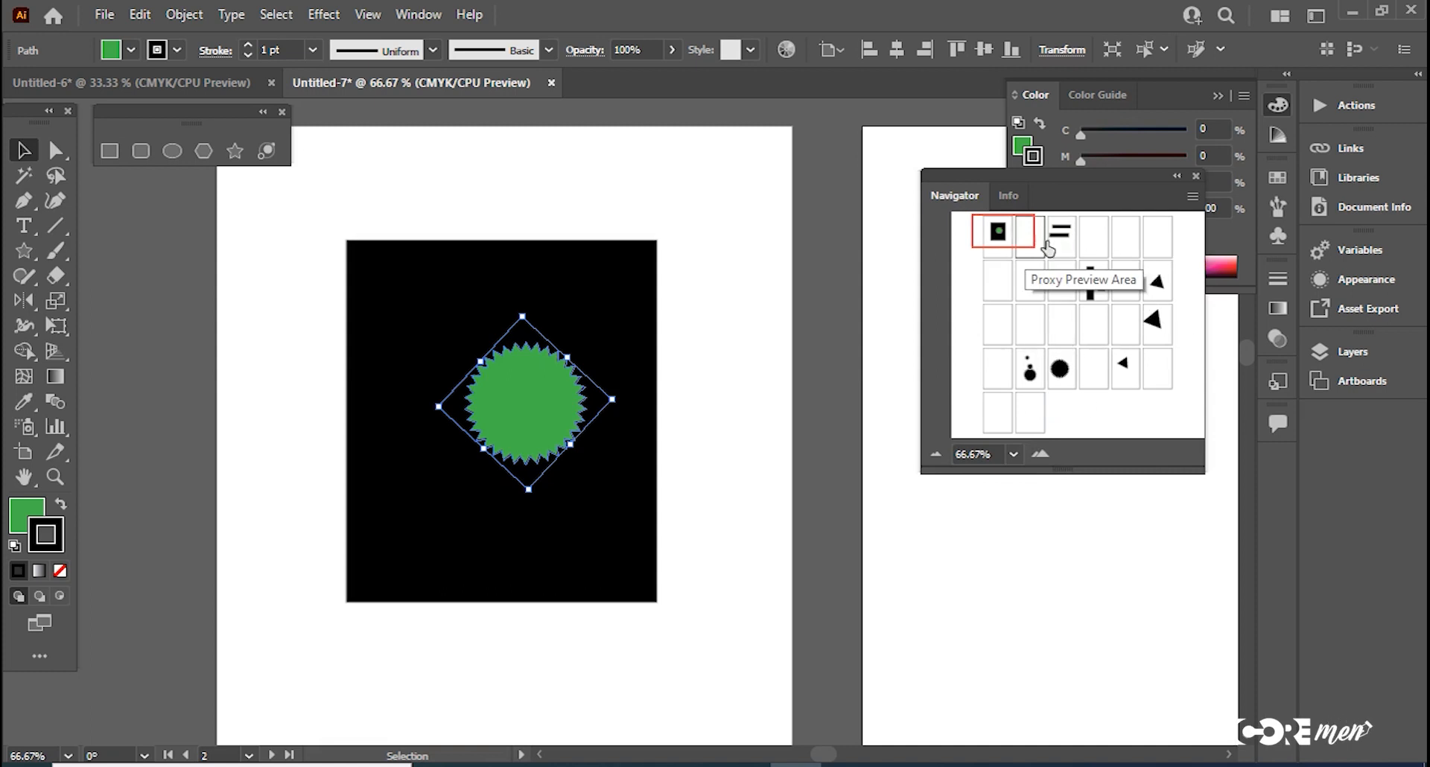
Step: Using the Navigator, copy the large black star from the fourth row and paste it over the first artboard's rectangle
{"action": "left_click_drag", "start_coordinate": [1004, 231], "coordinate": [1061, 372]}
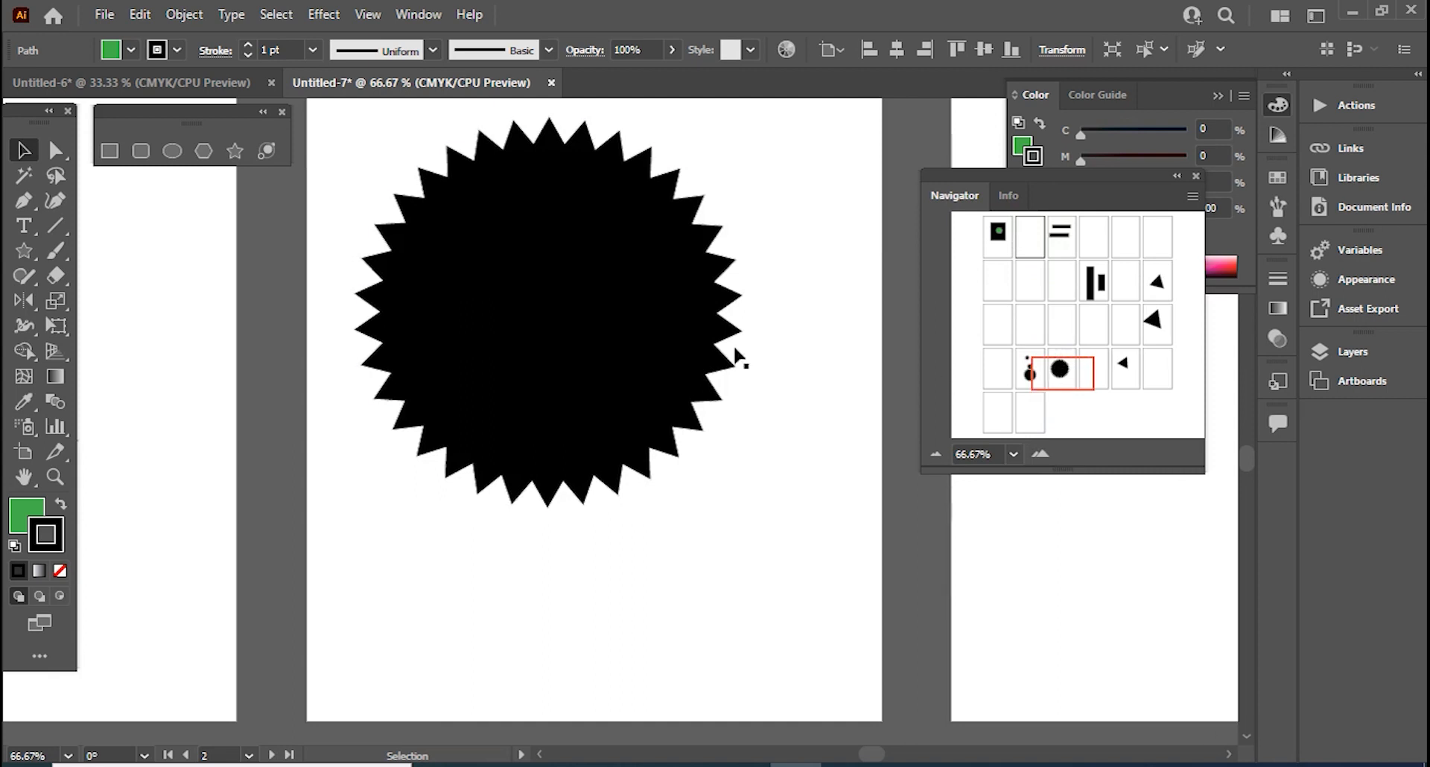
{"action": "left_click", "coordinate": [671, 337]}
{"action": "key", "text": "a"}
{"action": "left_click_drag", "start_coordinate": [1068, 370], "coordinate": [1000, 228]}
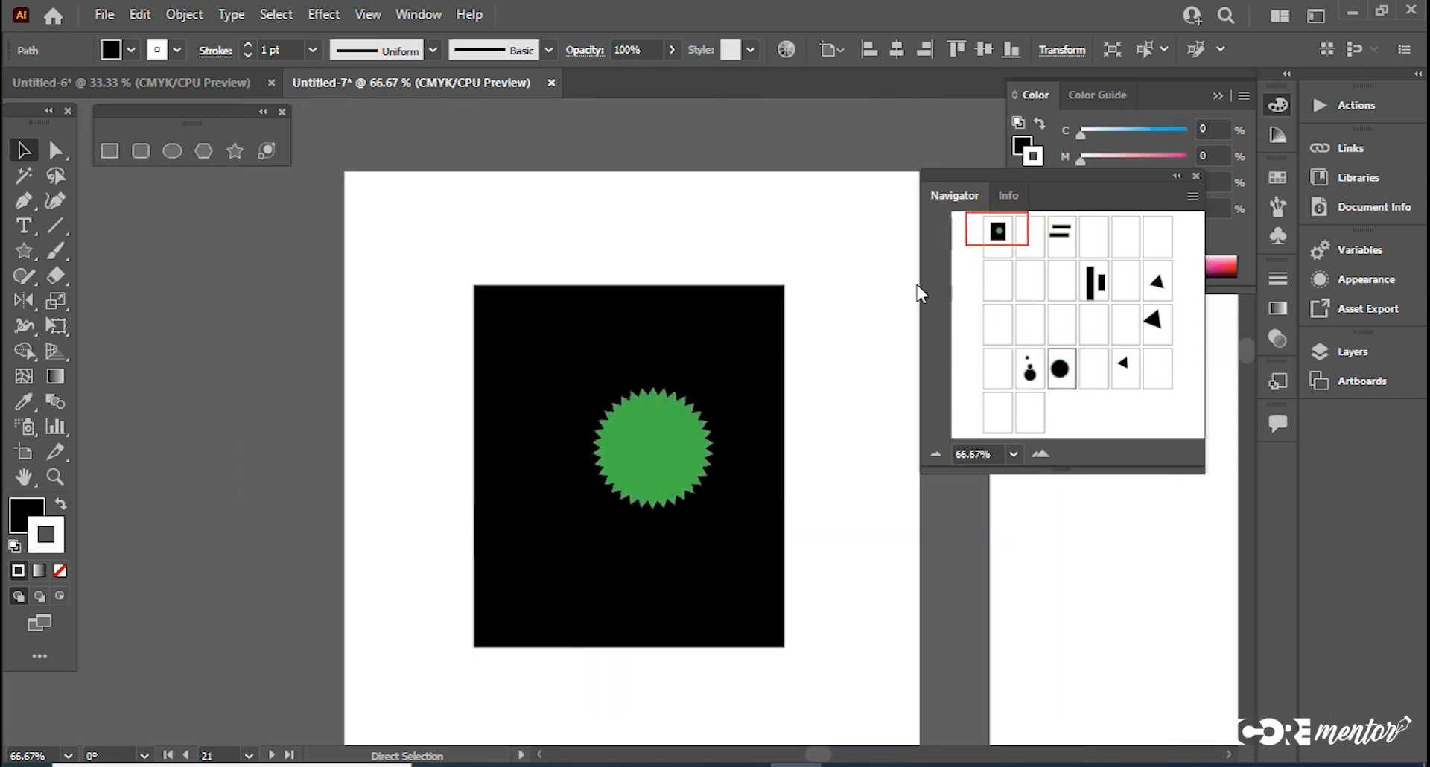
{"action": "key", "text": "ctrl+v"}
Step: Draw a lens flare about 5.12 in wide with the Flare tool over the black star on the first artboard
{"action": "left_click_drag", "start_coordinate": [1000, 229], "coordinate": [1042, 347]}
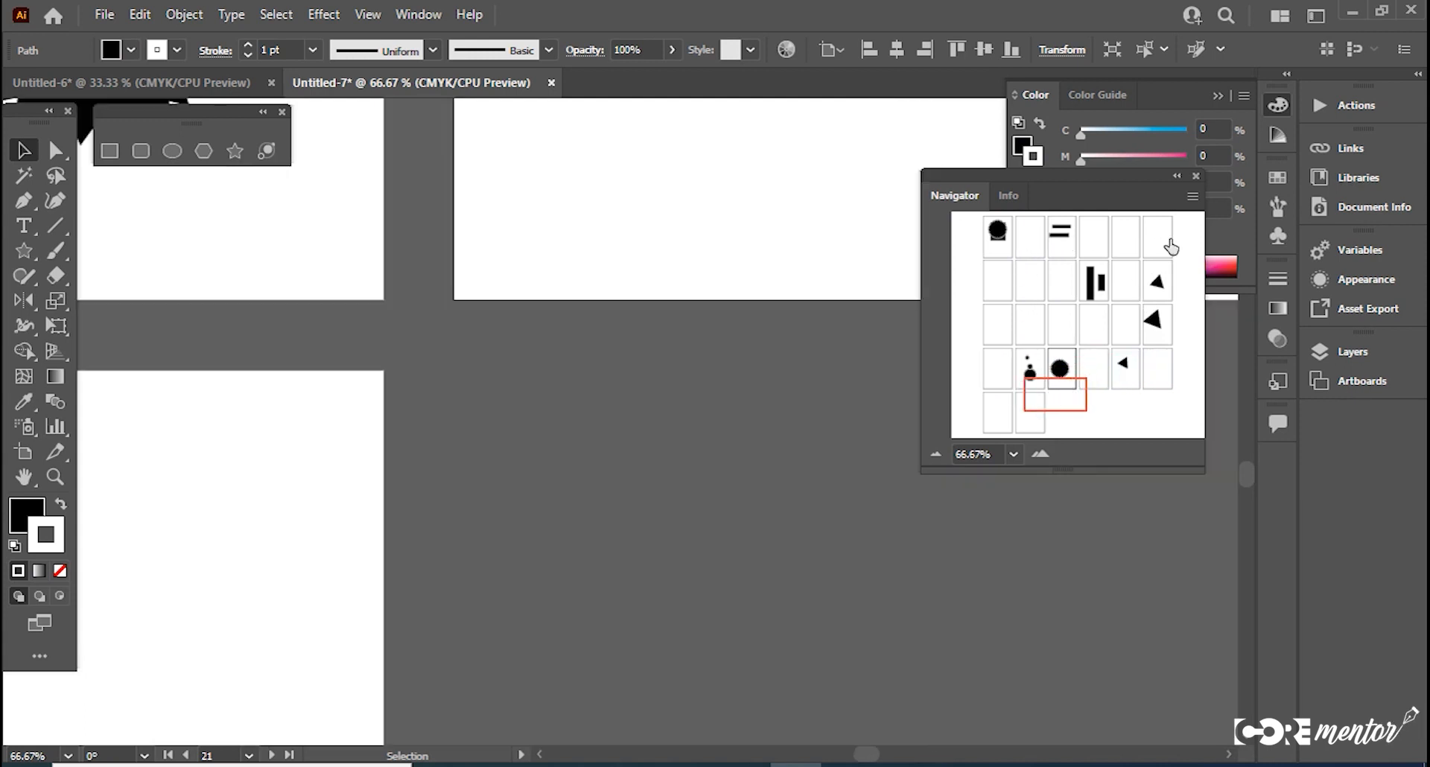
{"action": "left_click_drag", "start_coordinate": [1058, 387], "coordinate": [1000, 235]}
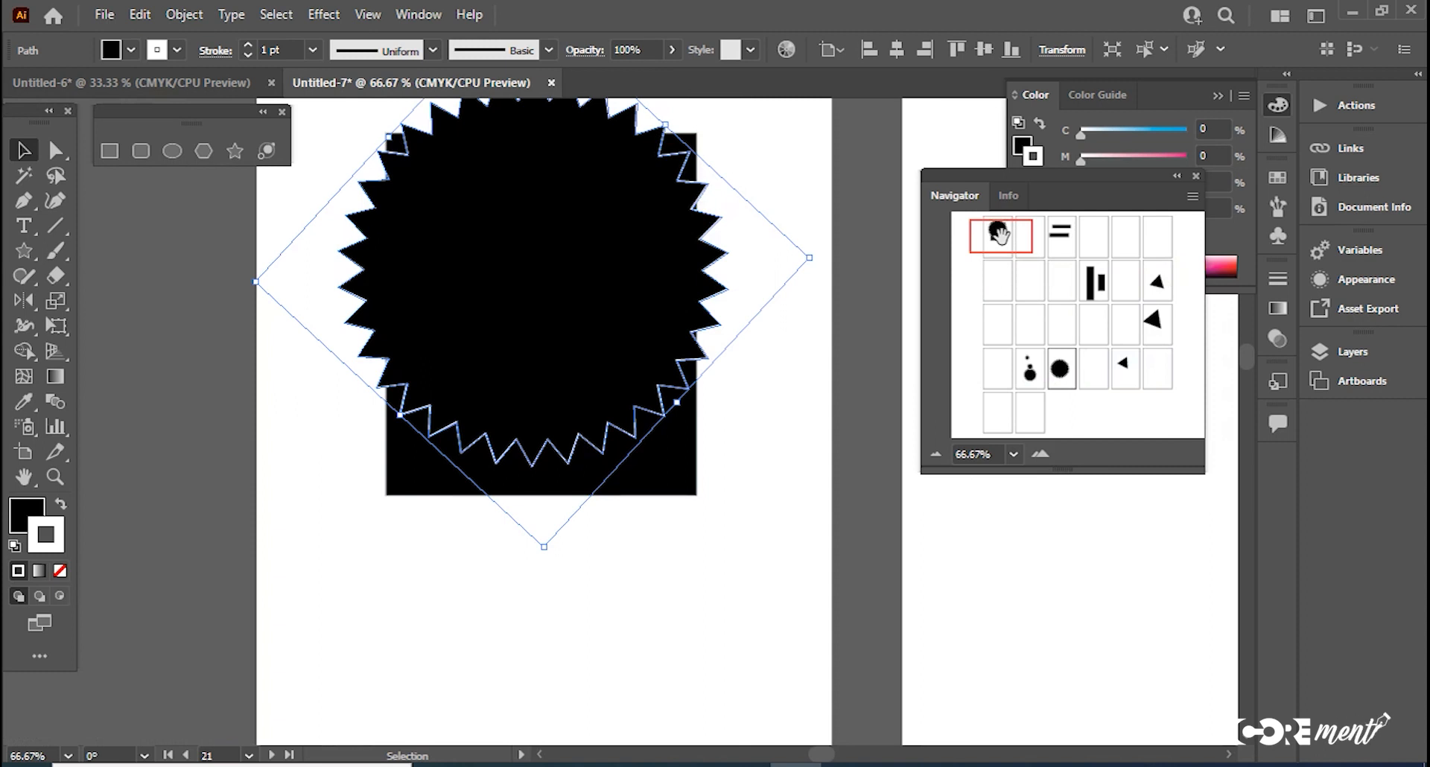
{"action": "mouse_move", "coordinate": [1017, 242]}
{"action": "left_mouse_down"}
{"action": "mouse_move", "coordinate": [1039, 280]}
{"action": "mouse_move", "coordinate": [1039, 389]}
{"action": "mouse_move", "coordinate": [1151, 424]}
{"action": "mouse_move", "coordinate": [1093, 254]}
{"action": "mouse_move", "coordinate": [1028, 373]}
{"action": "mouse_move", "coordinate": [1100, 227]}
{"action": "mouse_move", "coordinate": [1125, 339]}
{"action": "mouse_move", "coordinate": [997, 240]}
{"action": "left_mouse_up"}
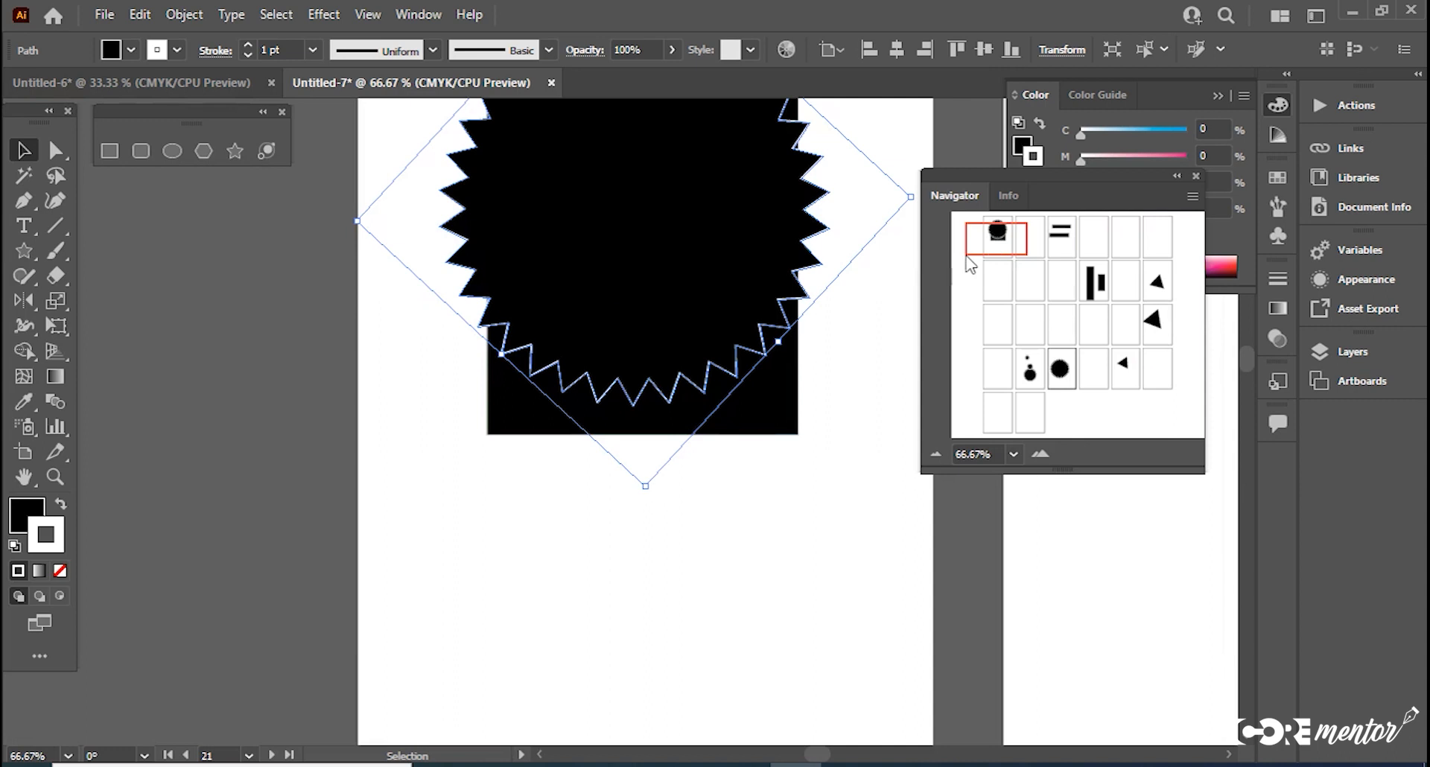
{"action": "left_click", "coordinate": [266, 151]}
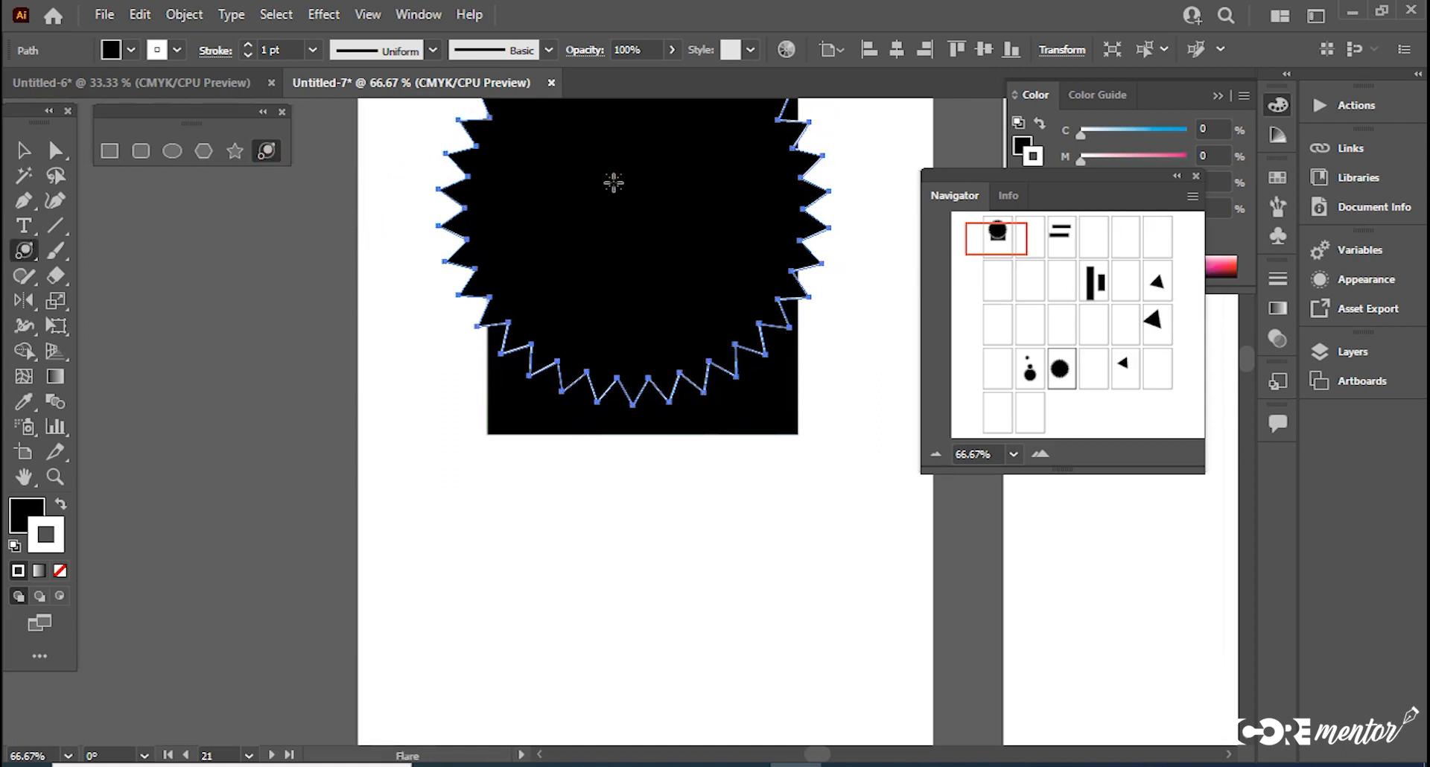
{"action": "left_click_drag", "start_coordinate": [613, 181], "coordinate": [584, 212]}
{"action": "left_click", "coordinate": [25, 151]}
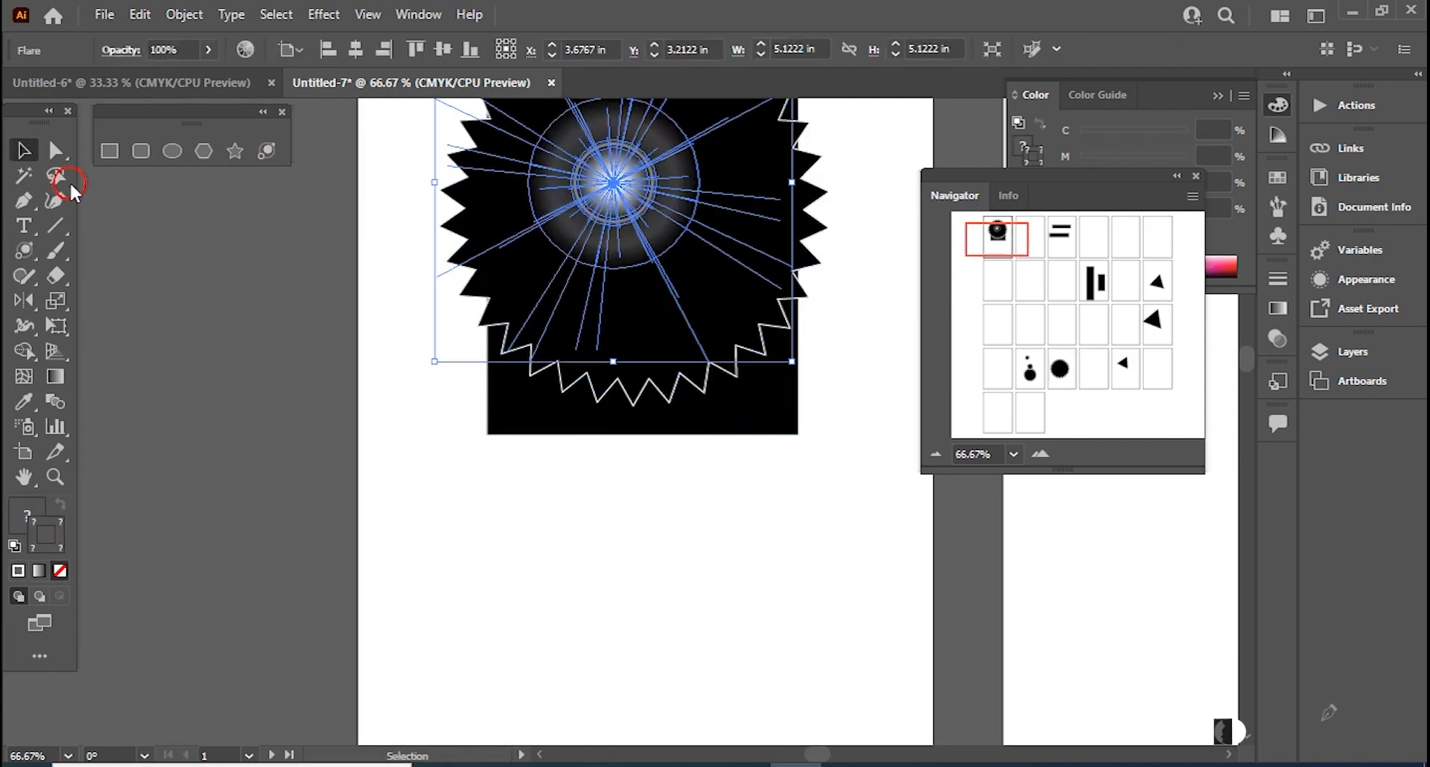
{"action": "left_click", "coordinate": [224, 294]}
{"action": "left_click", "coordinate": [663, 160]}
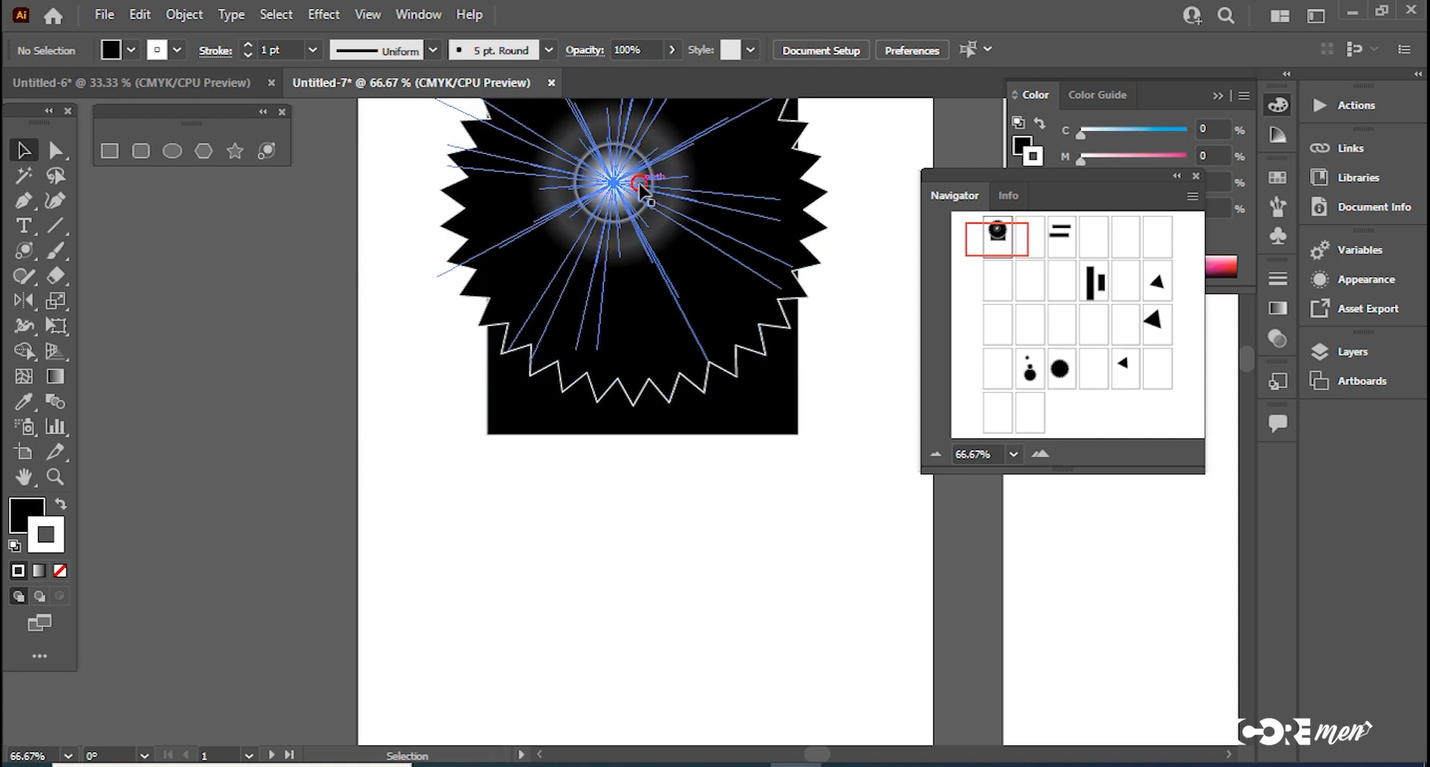